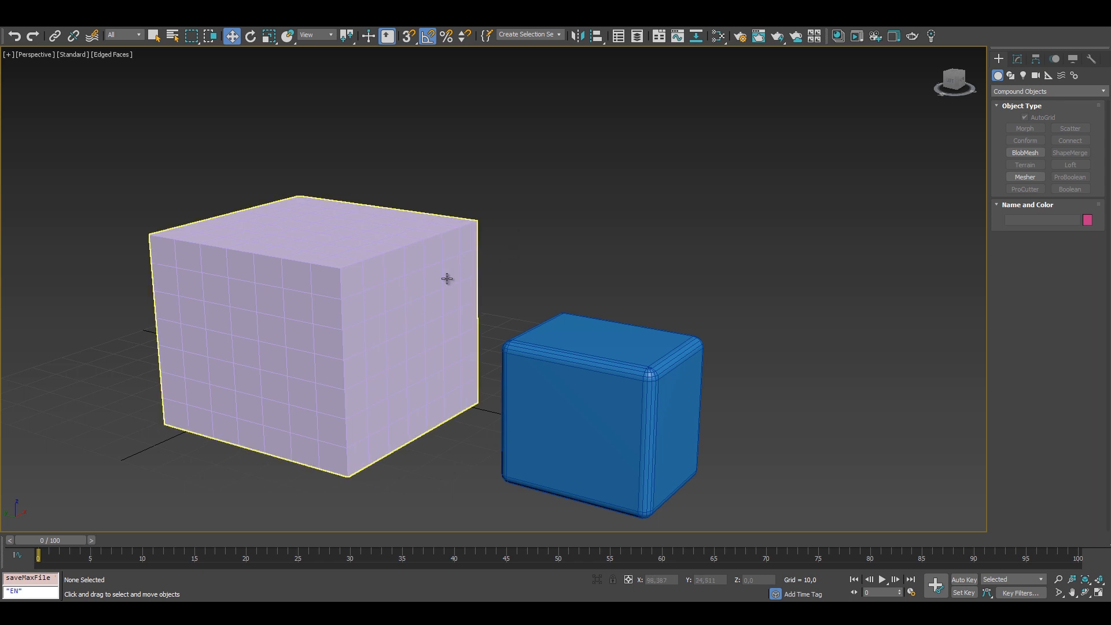
Move the blue chamfered box so it partly sinks into the front face of the large box
left_click(449, 278)
middle_click_drag(468, 302, 524, 271)
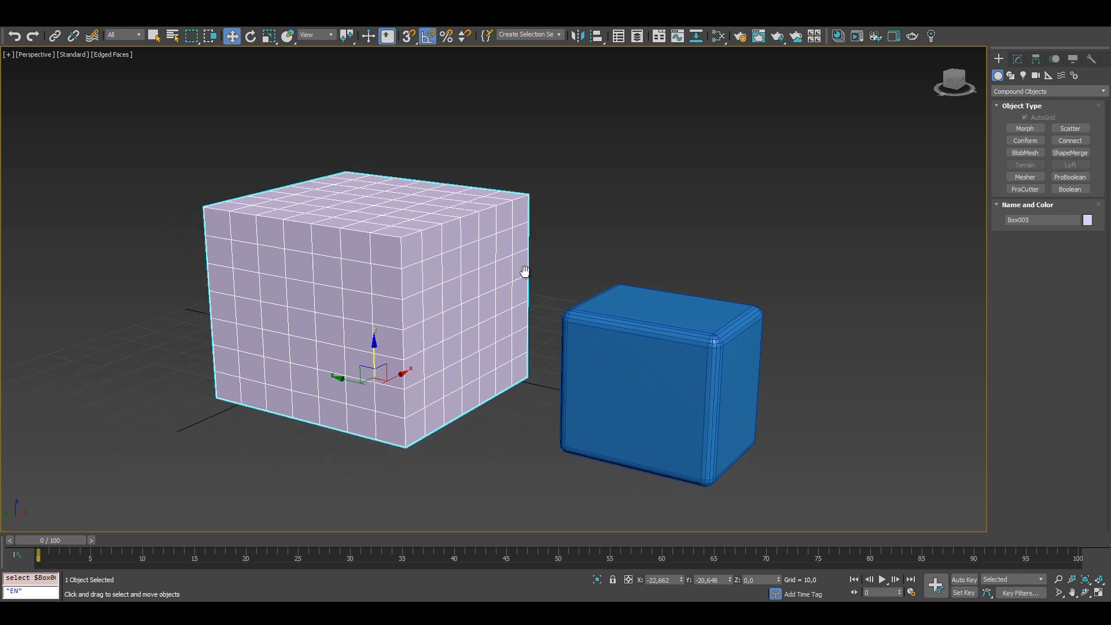
middle_click_drag(524, 272, 436, 287)
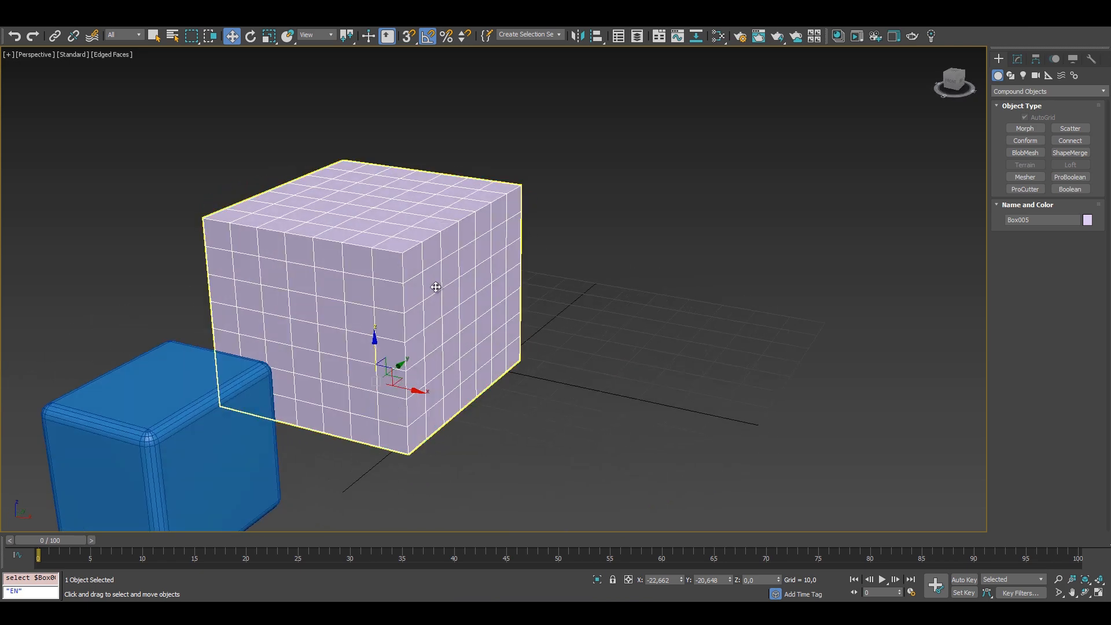
middle_click_drag(431, 288, 570, 239, "alt")
left_click(660, 275)
middle_click_drag(660, 275, 698, 369, "alt")
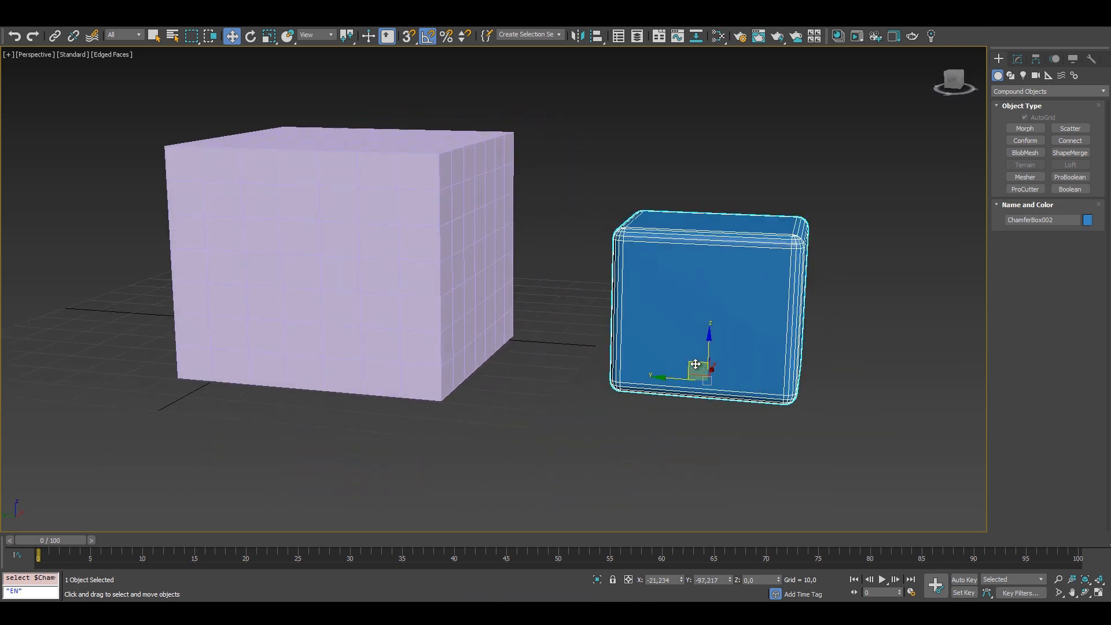
left_click_drag(695, 364, 484, 316)
middle_click_drag(484, 315, 509, 313, "alt")
left_click_drag(510, 313, 505, 311)
middle_click_drag(505, 311, 494, 168, "alt")
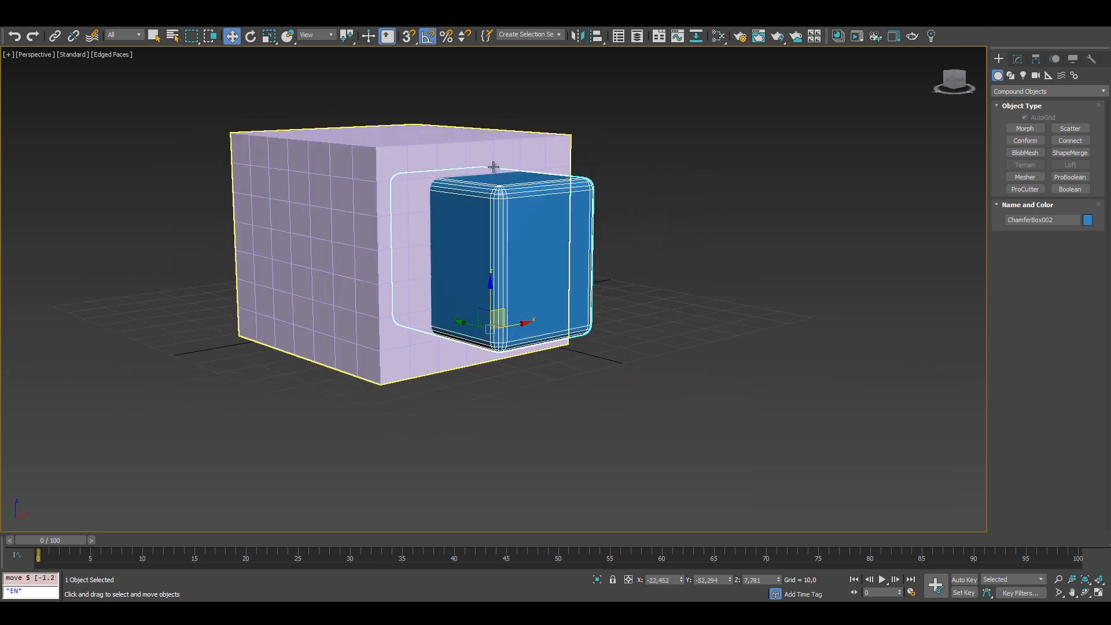
Subtract the blue chamfered box from the large box with a ProBoolean Subtraction
left_click(494, 168)
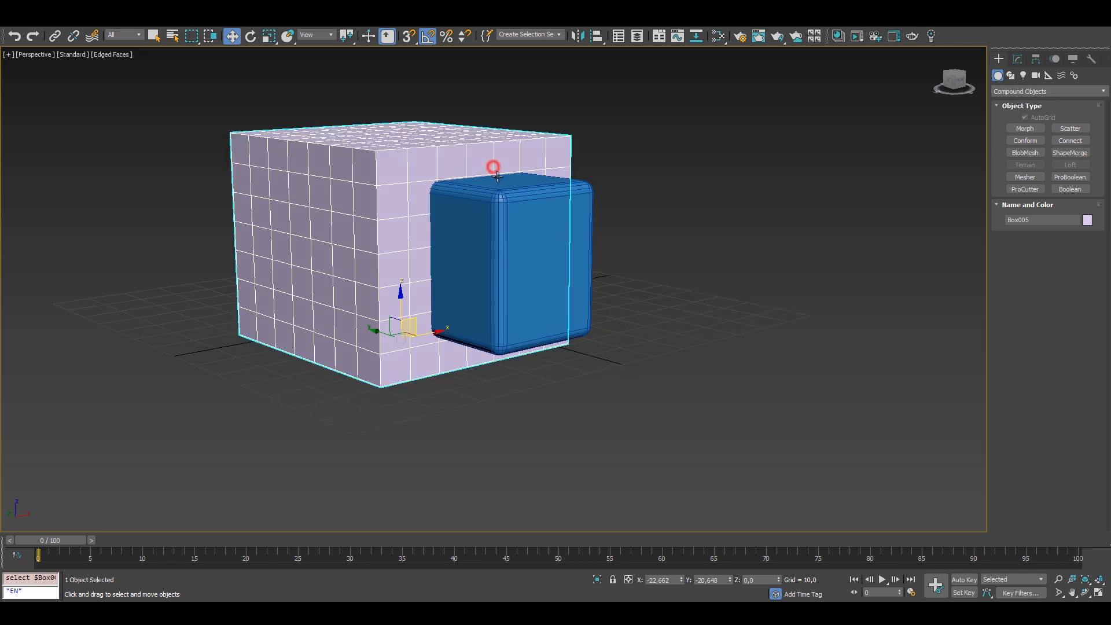
left_click(1064, 179)
left_click(1048, 252)
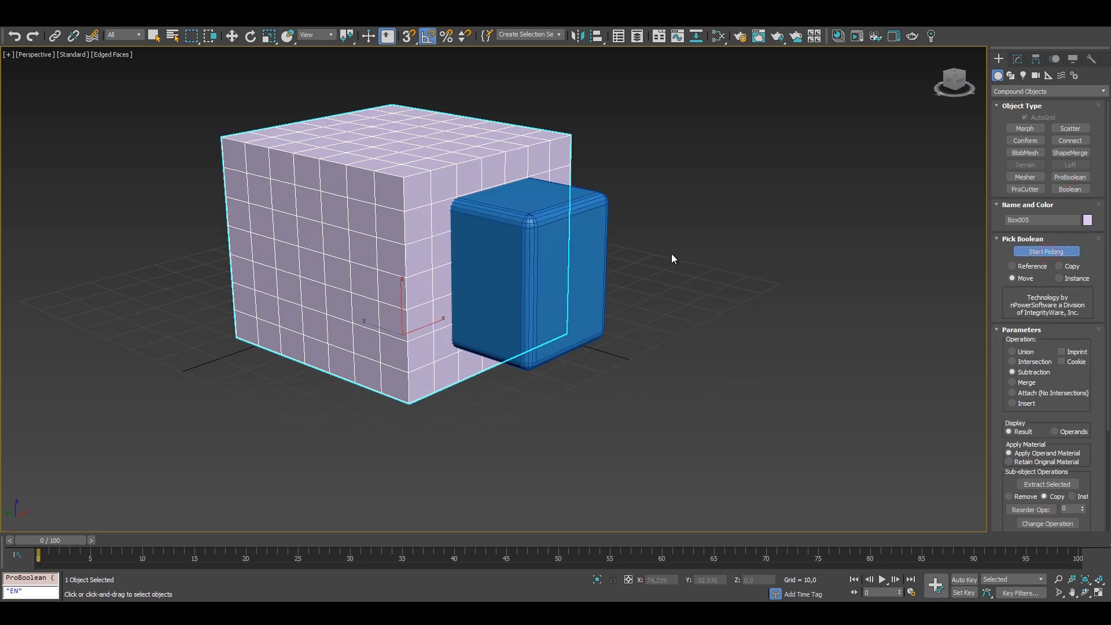
scroll(563, 258, "up", 2)
left_click(552, 238)
middle_click_drag(553, 239, 522, 272, "alt")
key("w")
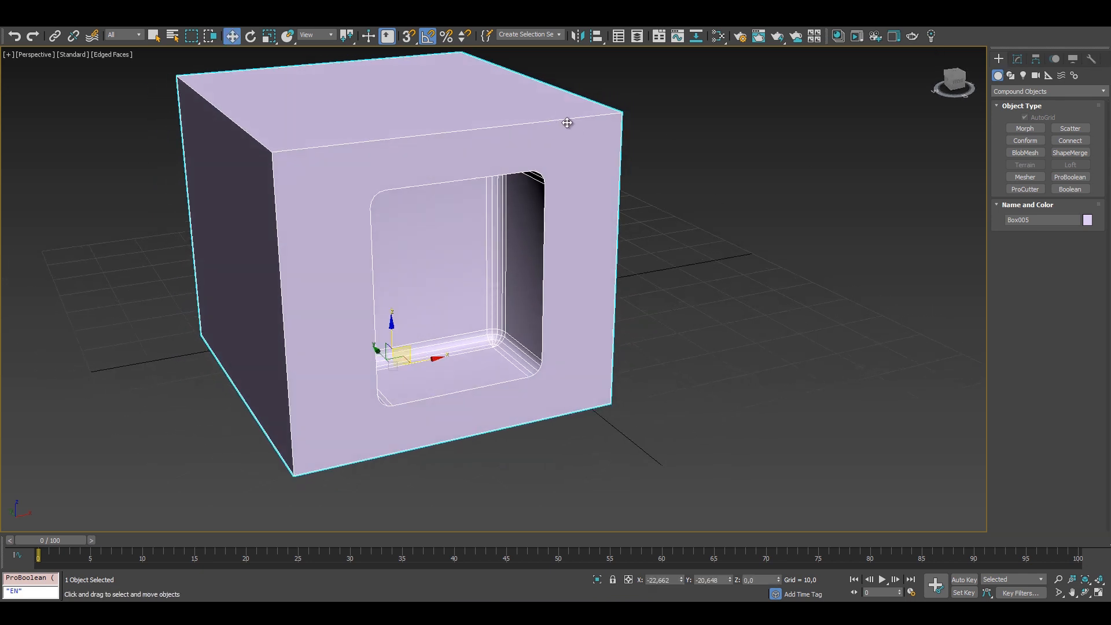
Convert the cut box to SmoothBoolean with strips density 1.0 and redundant vertices removed, letting it fix the broken smoothing groups automatically
right_click(618, 116)
mouse_move(714, 236)
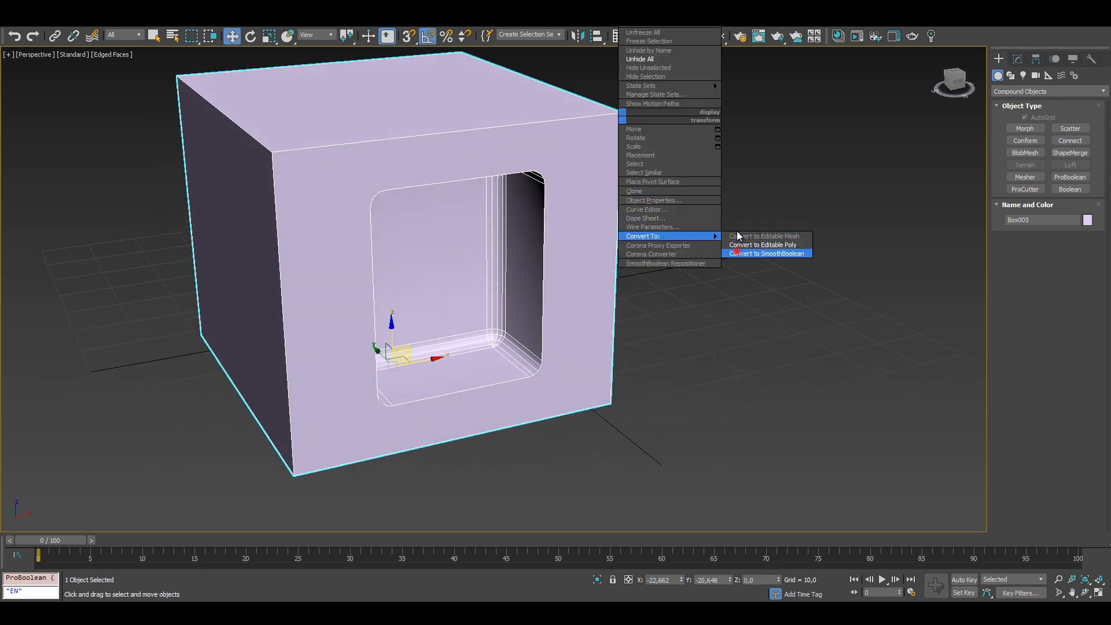
left_click(738, 254)
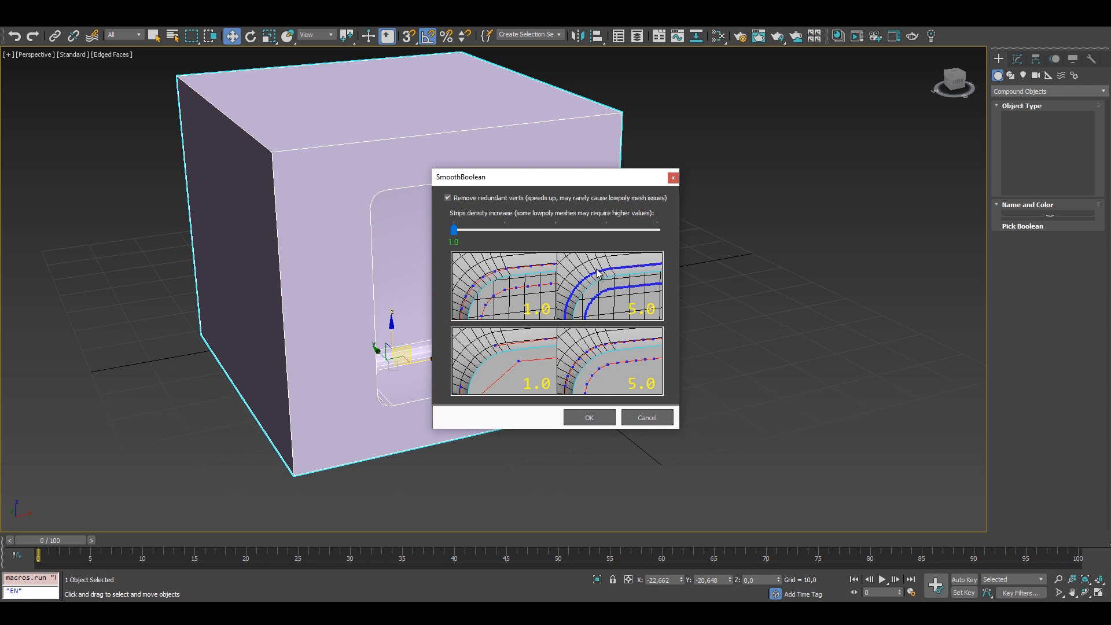
left_click(585, 416)
left_click(570, 346)
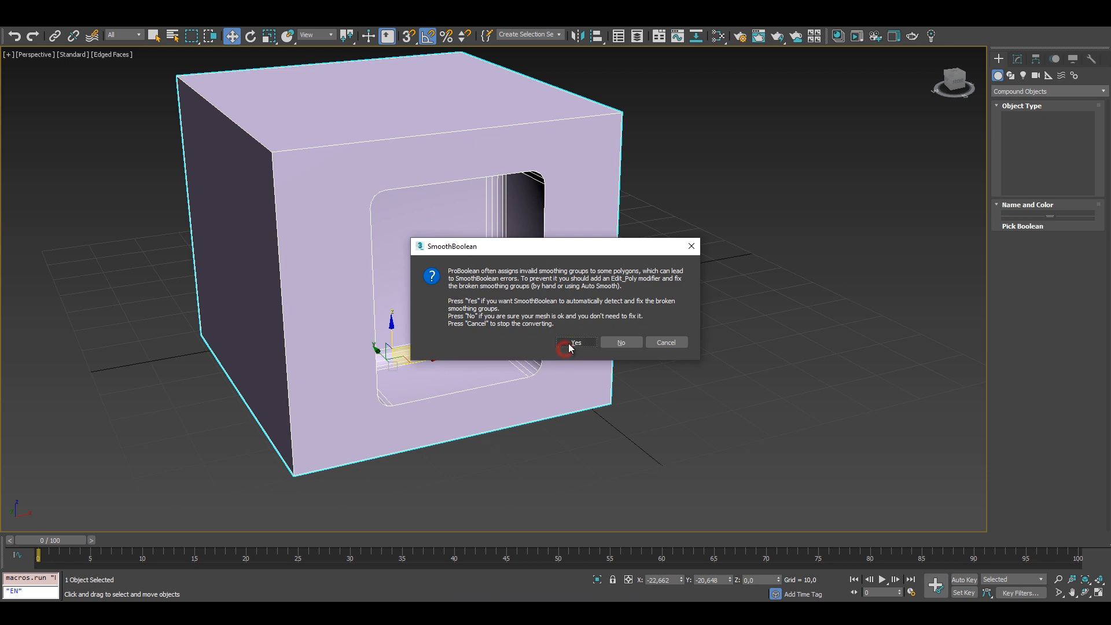
left_click(576, 342)
middle_click_drag(552, 344, 556, 336, "alt")
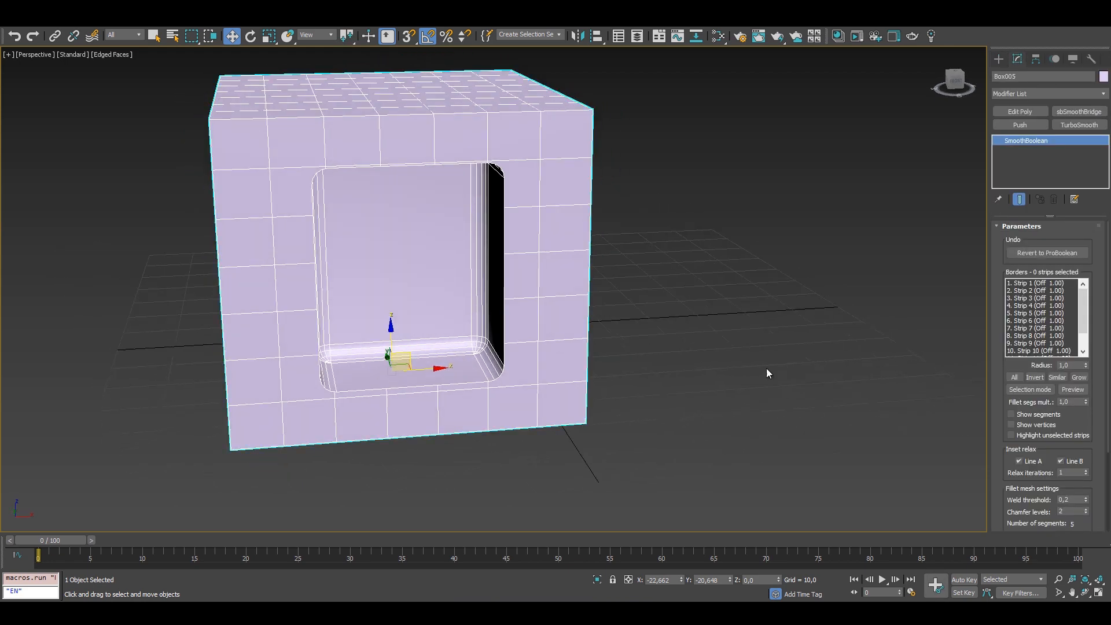
Preview all border strips of the cut box with edged faces turned off and strip vertices shown
left_click(1017, 376)
left_click(1073, 390)
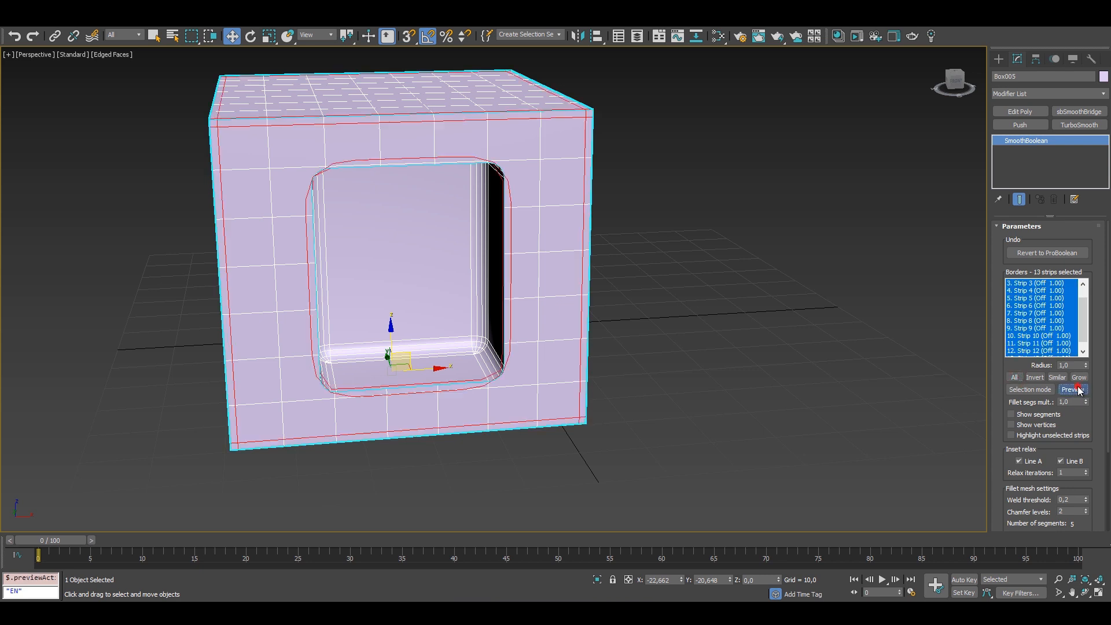
key("F4")
mouse_move(645, 332)
middle_mouse_down("alt")
mouse_move(585, 288)
mouse_move(490, 279)
mouse_move(455, 257)
middle_mouse_up("alt")
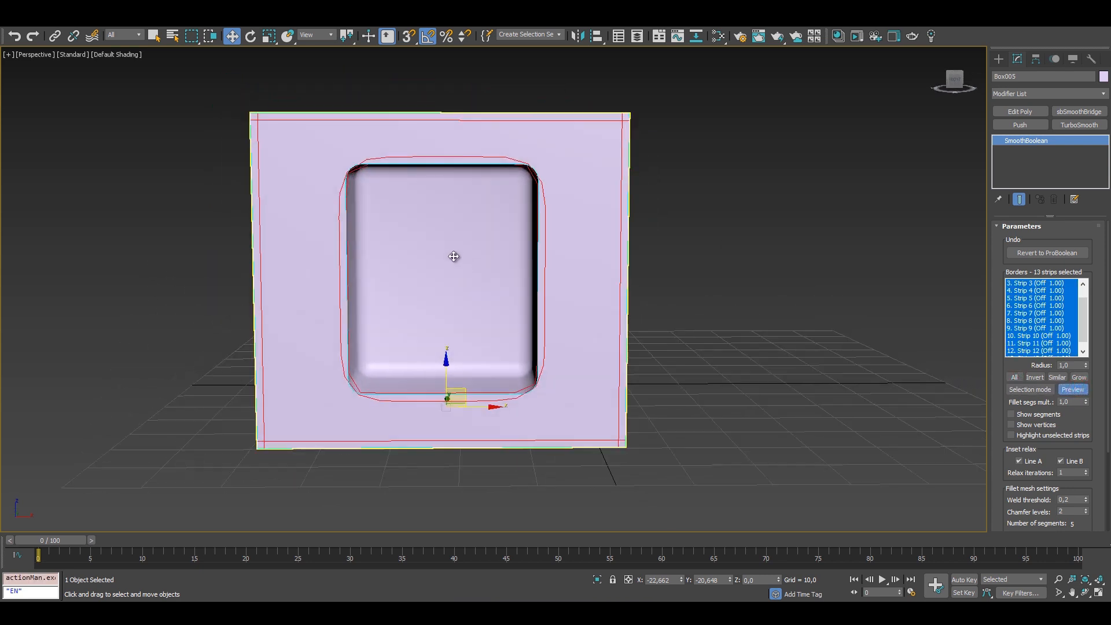
scroll(334, 163, "up", 3)
scroll(334, 162, "up", 2)
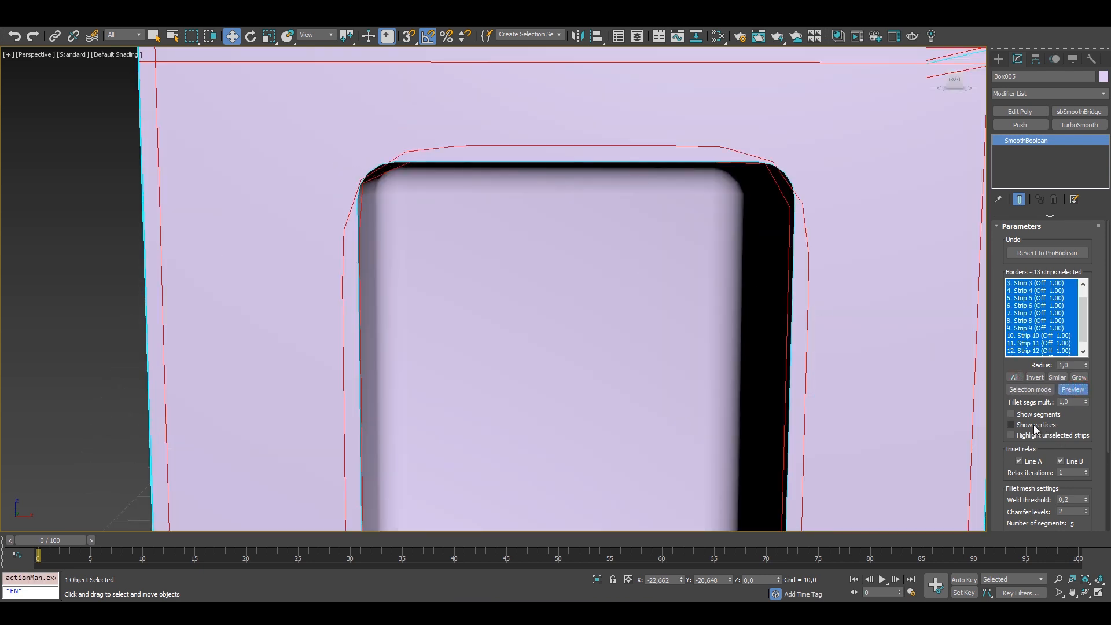
left_click(1026, 427)
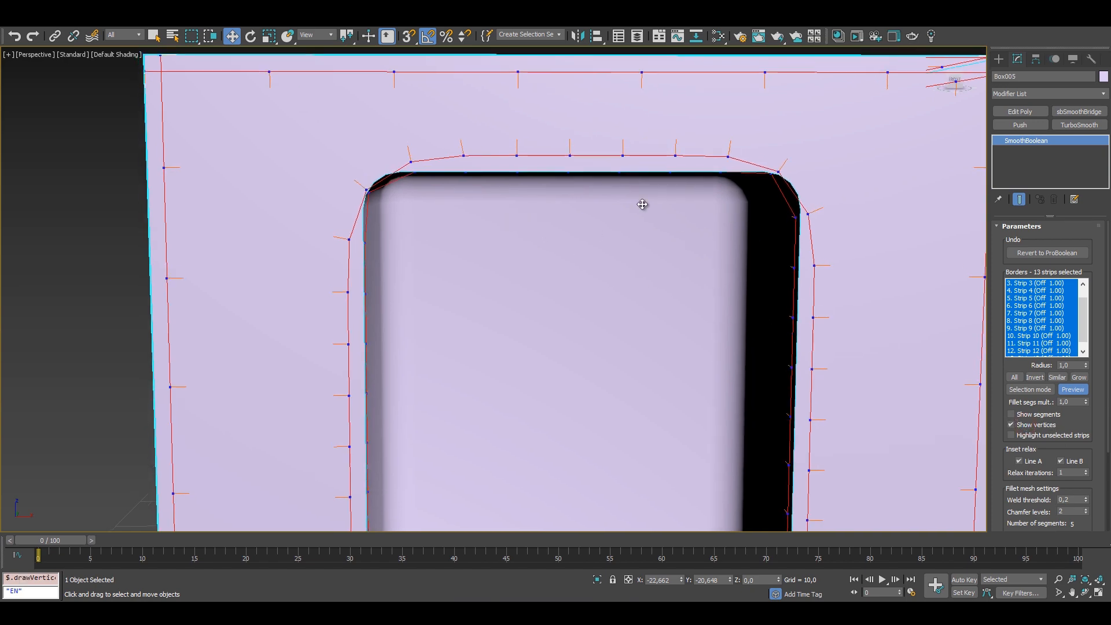
scroll(579, 286, "down", 2)
middle_click_drag(568, 287, 531, 210)
scroll(353, 455, "up", 2)
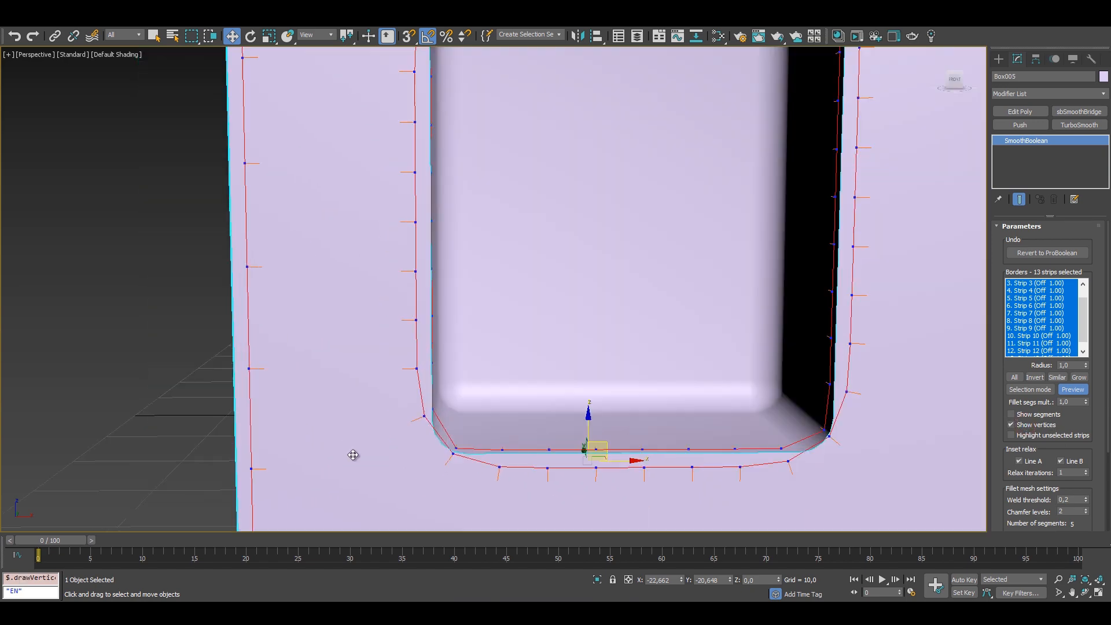
Set the inset relax iterations of the cut box to 0
left_click_drag(1086, 474, 1087, 476)
middle_click_drag(578, 293, 558, 434)
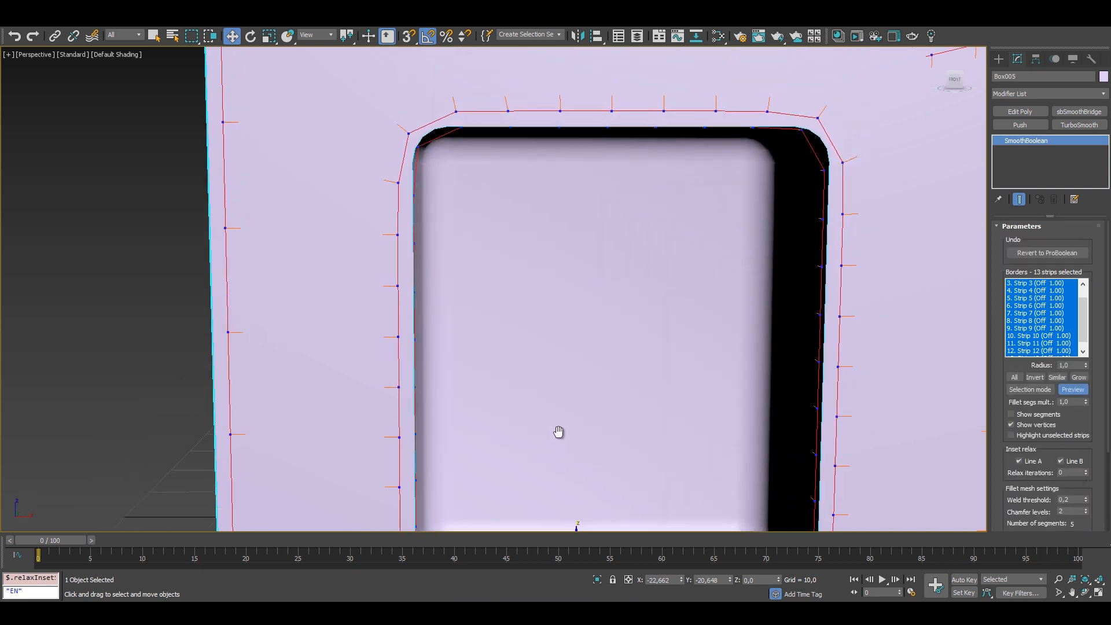
scroll(602, 280, "down", 2)
Try a smaller radius of 0.79 on all border strips
left_click_drag(1088, 366, 1089, 339)
scroll(709, 373, "down", 8)
scroll(501, 263, "up", 5)
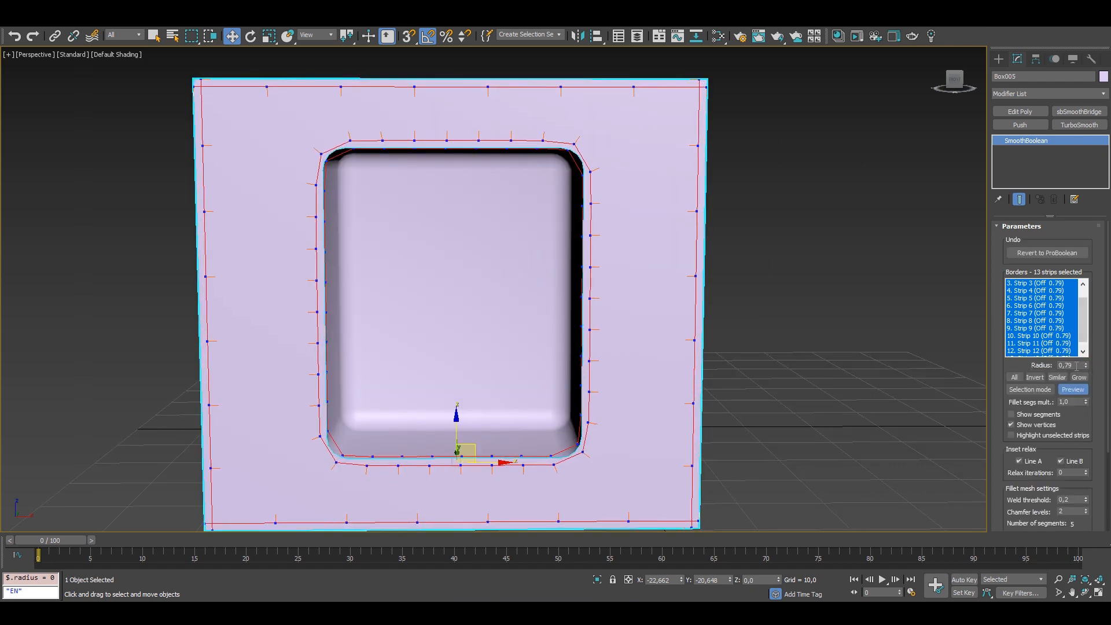
Duplicate the cut box along the X axis, placing the copy about 70 units away
scroll(527, 258, "down", 5)
middle_click_drag(520, 260, 524, 324, "alt")
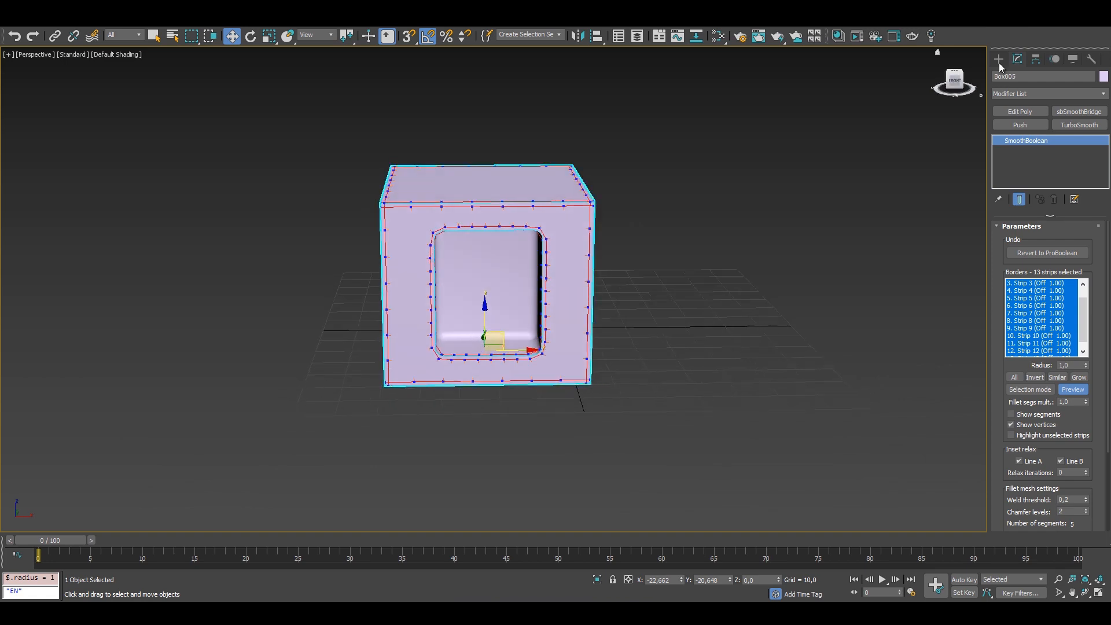
left_click(1000, 60)
left_click_drag(523, 351, 684, 346, "shift")
left_click(556, 353)
middle_click_drag(556, 353, 541, 305, "alt")
scroll(590, 273, "up", 6)
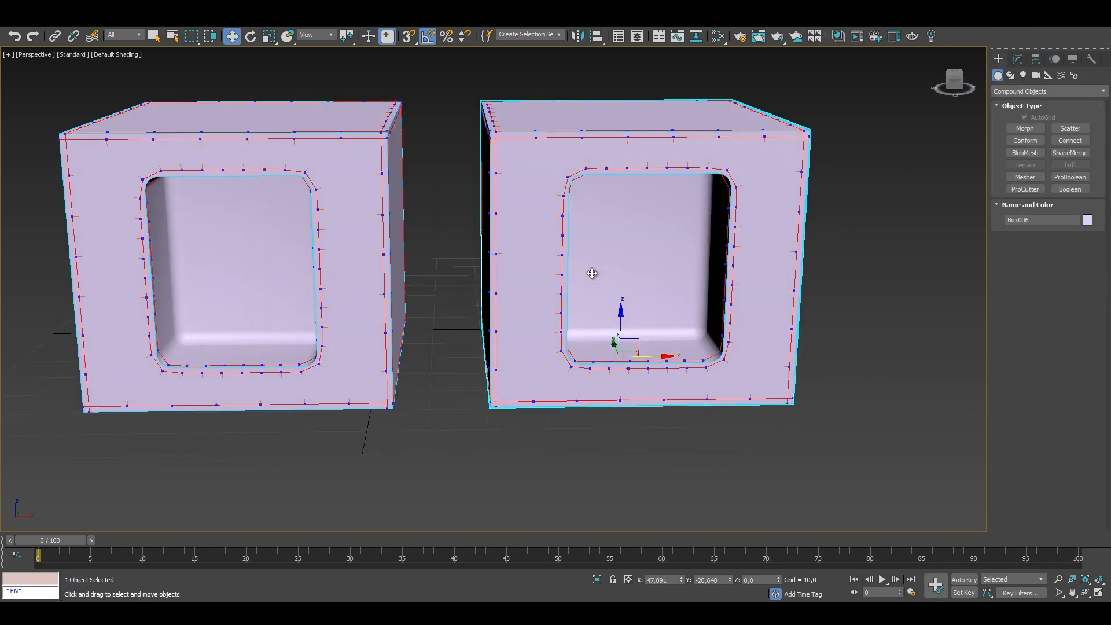
Revert the duplicated box from SmoothBoolean to ProBoolean
left_click(1018, 59)
left_click(1027, 250)
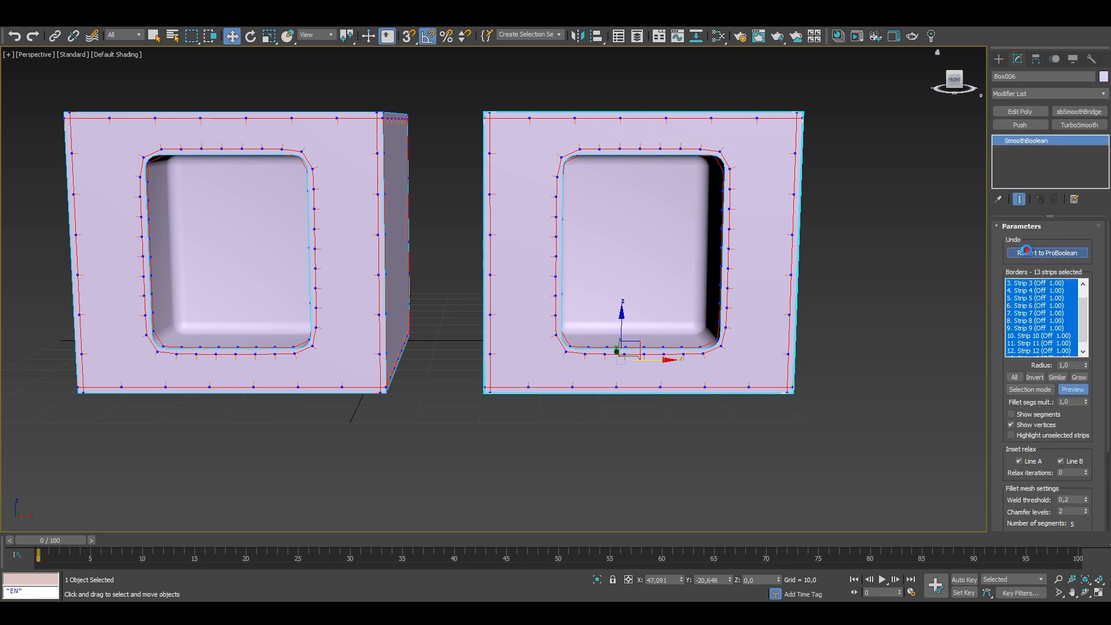
left_click(580, 348)
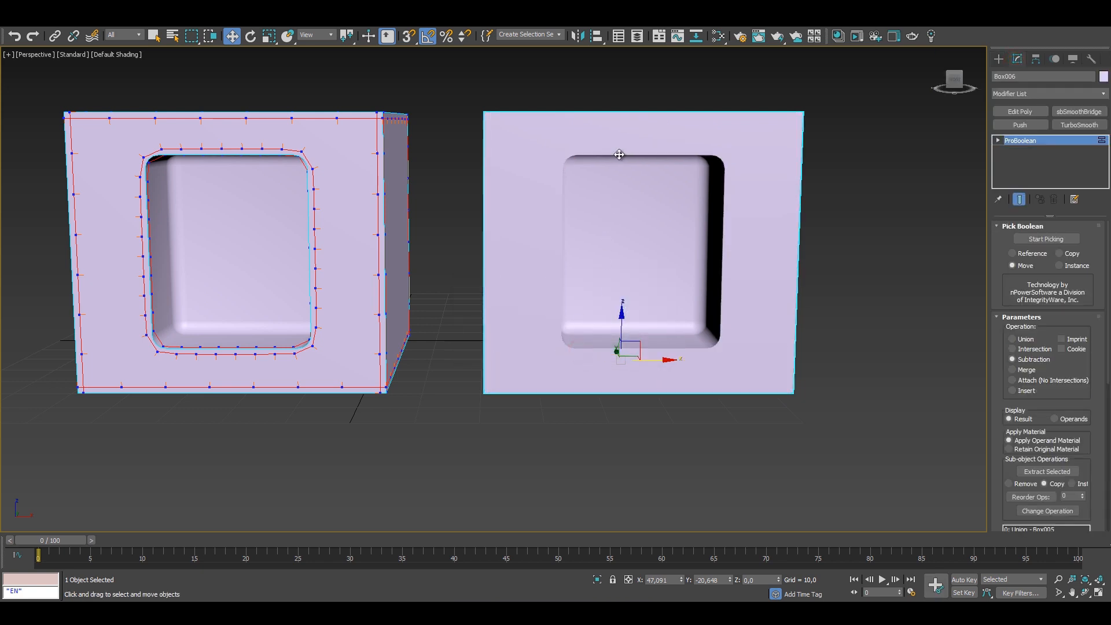
Convert the duplicate to SmoothBoolean with a strips density above 1.0, letting it fix the broken smoothing groups automatically
right_click(629, 105)
mouse_move(721, 237)
left_click(752, 252)
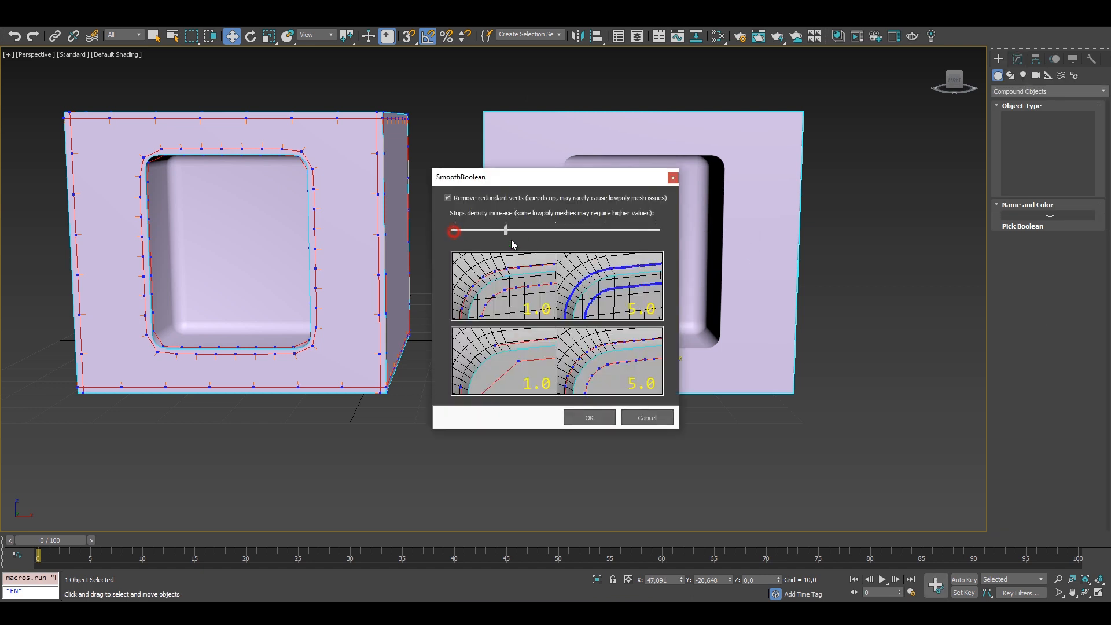
left_click_drag(512, 243, 550, 248)
left_click(599, 416)
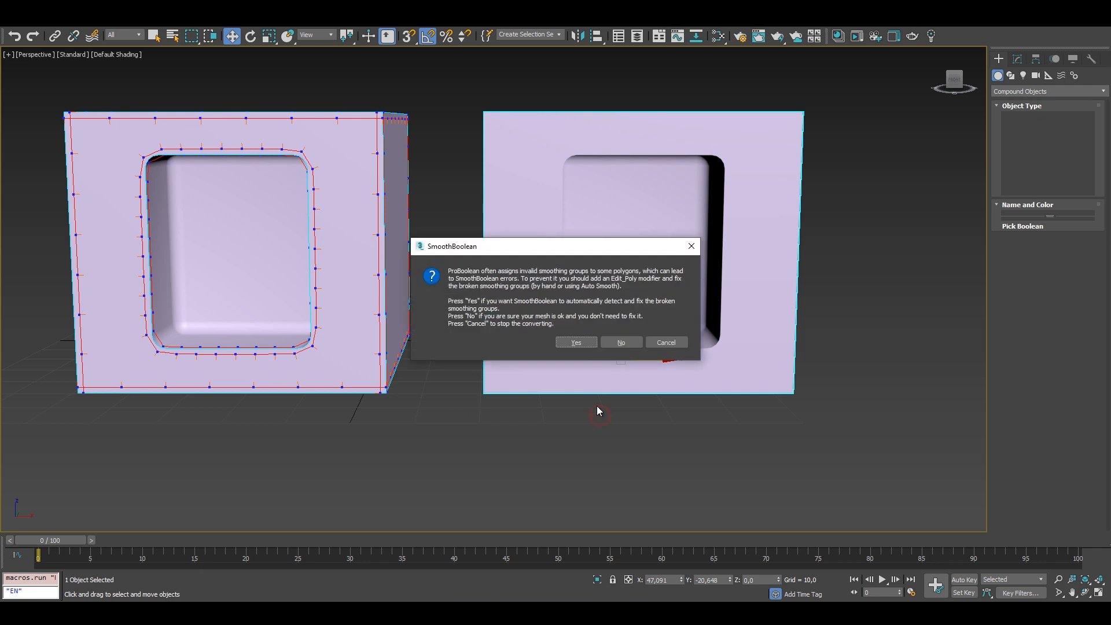
left_click(582, 345)
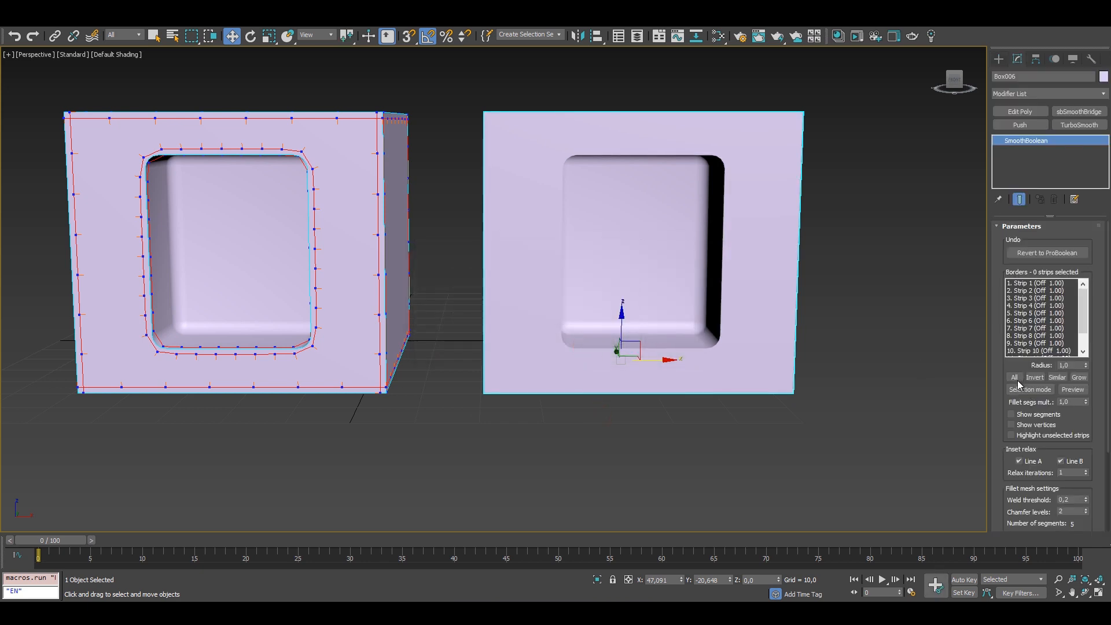
Preview all border strips of the duplicate with vertices shown and its inset relax iterations at 0
left_click(1015, 378)
left_click(1073, 390)
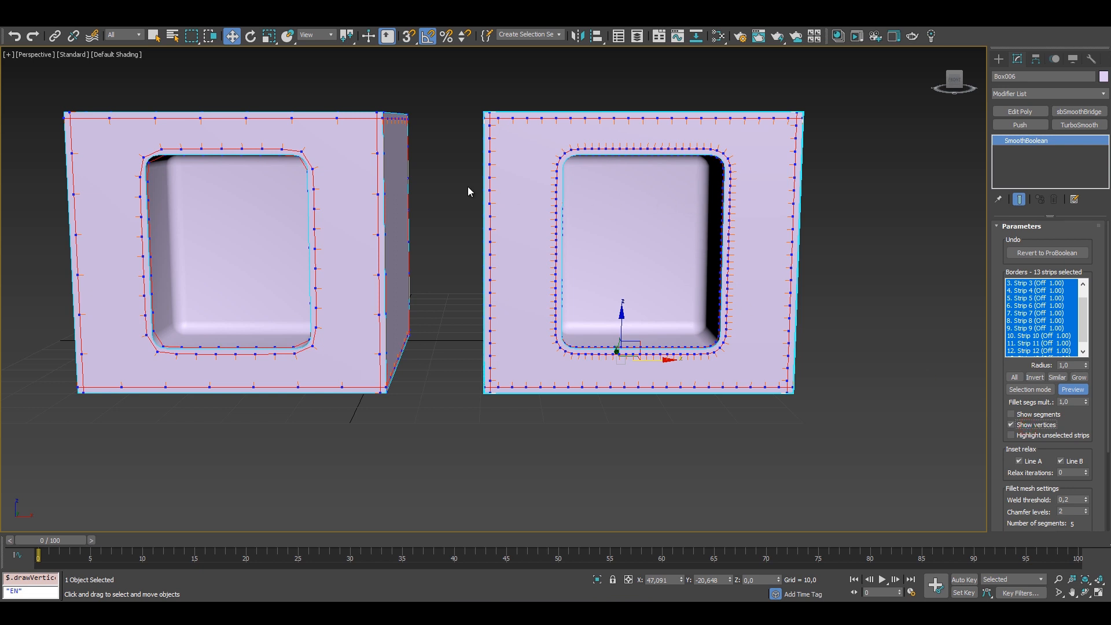
key("F4")
left_click(348, 191)
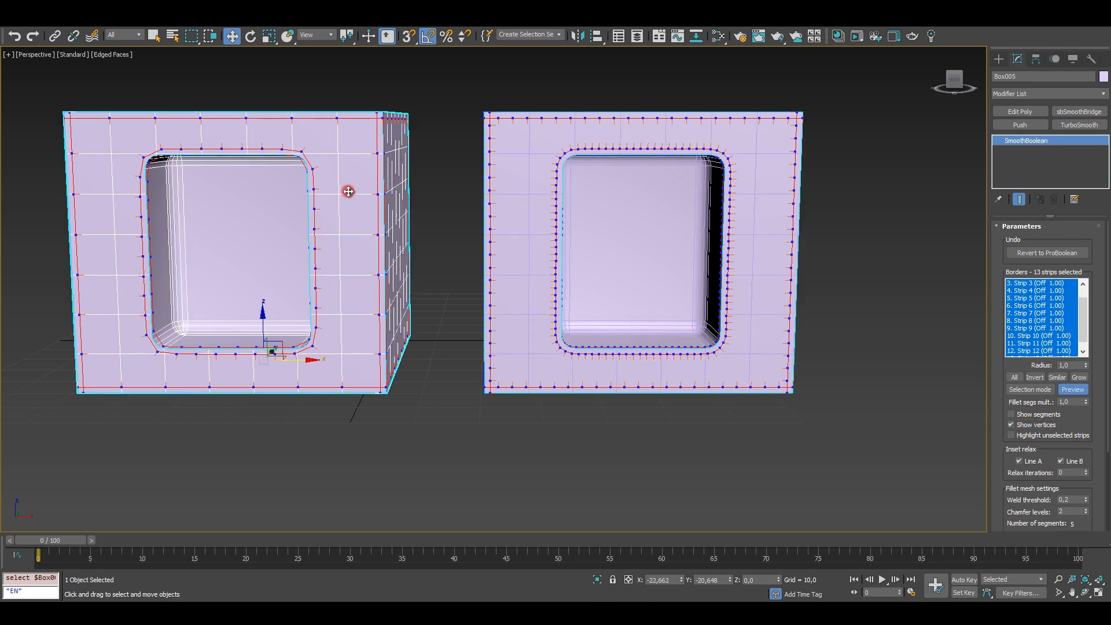
left_click(528, 179)
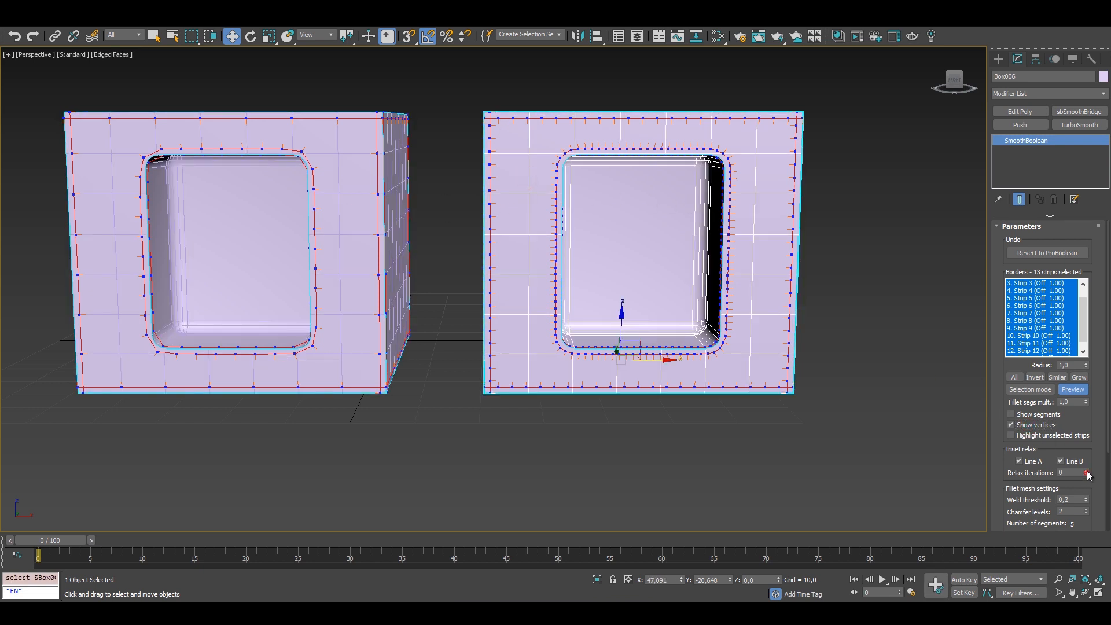
left_click_drag(1088, 474, 1082, 486)
key("F4")
Set the radius of all the duplicate's border strips to 0.65
left_click_drag(1085, 365, 1081, 386)
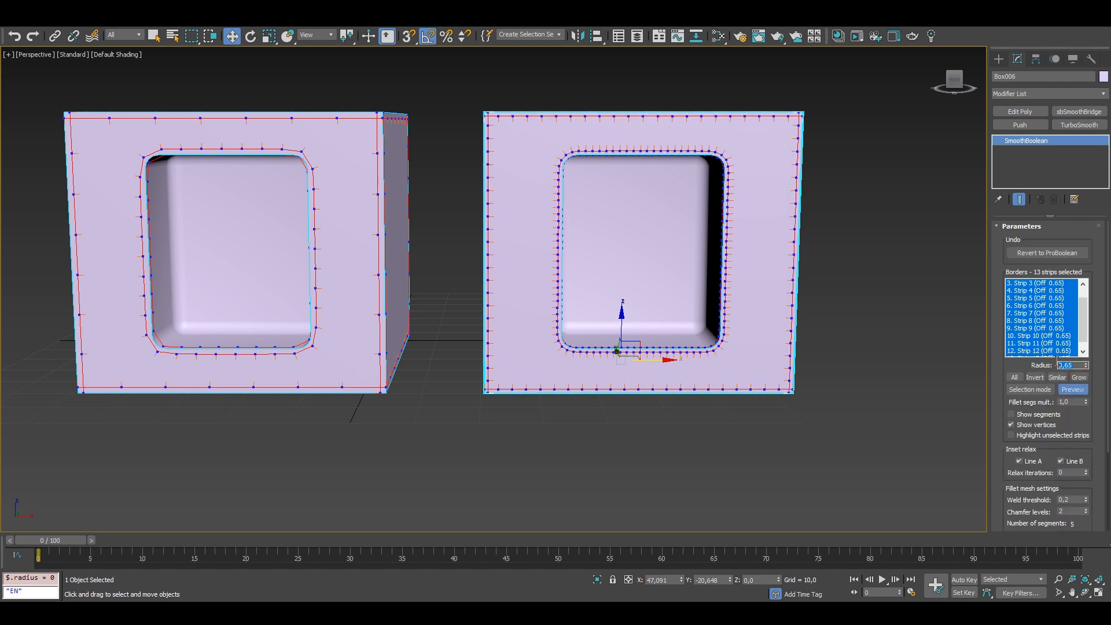
scroll(547, 142, "up", 5)
scroll(605, 161, "down", 3)
Select the original cut box and set the radius of all its border strips to 0.75
middle_click_drag(606, 160, 712, 206, "alt")
scroll(525, 191, "up", 2)
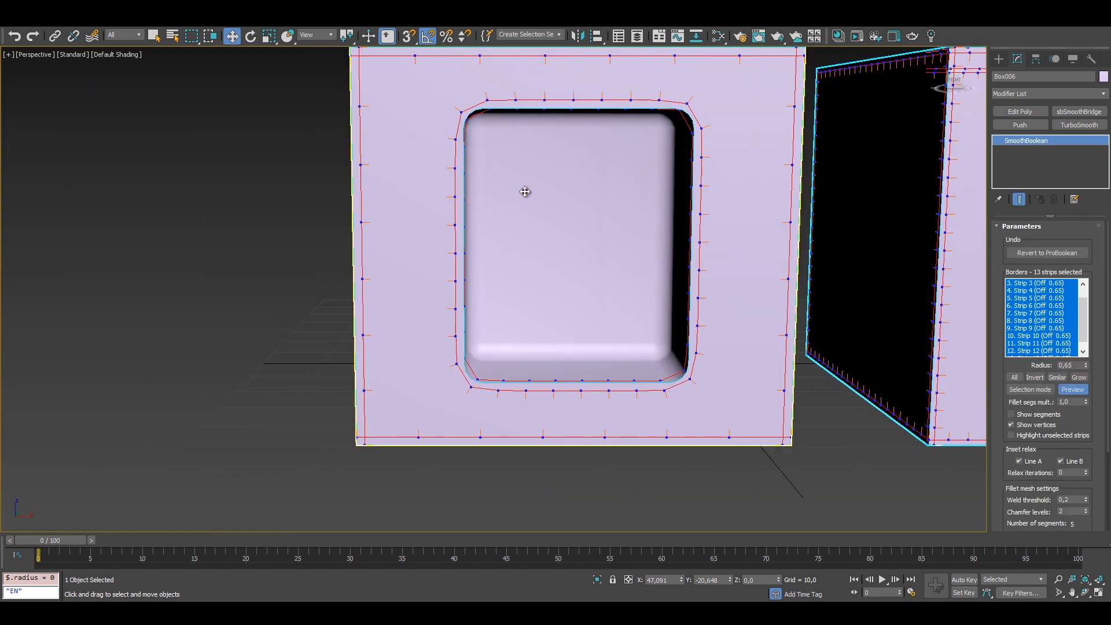
left_click(524, 192)
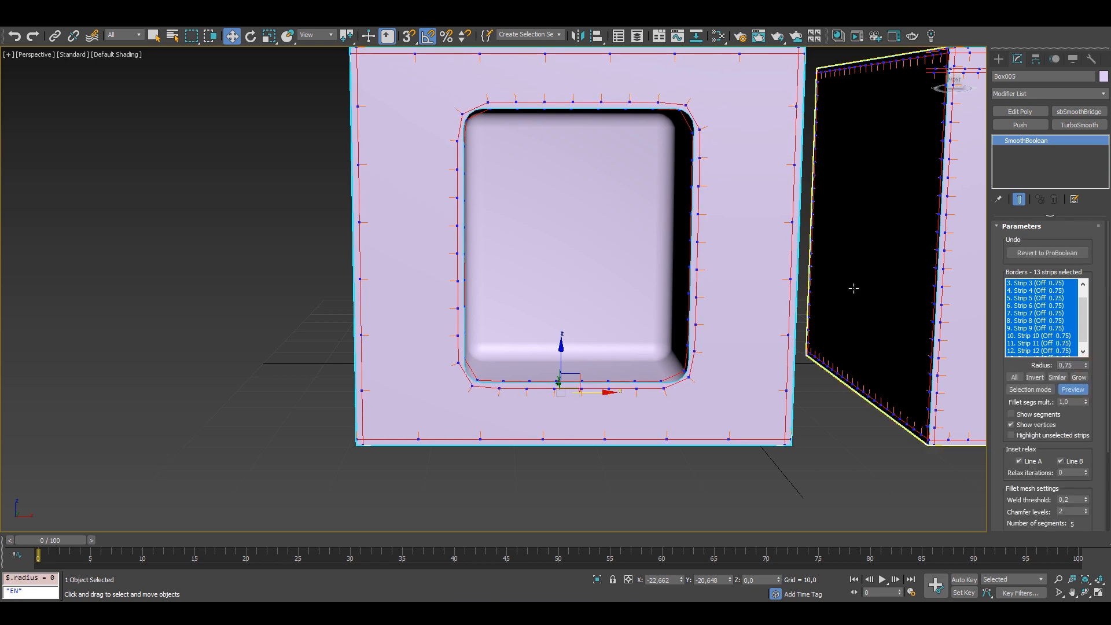
Solve the SmoothBoolean fillet mesh on the original cut box and on its denser duplicate
scroll(481, 251, "down", 3)
scroll(1026, 499, "down", 4)
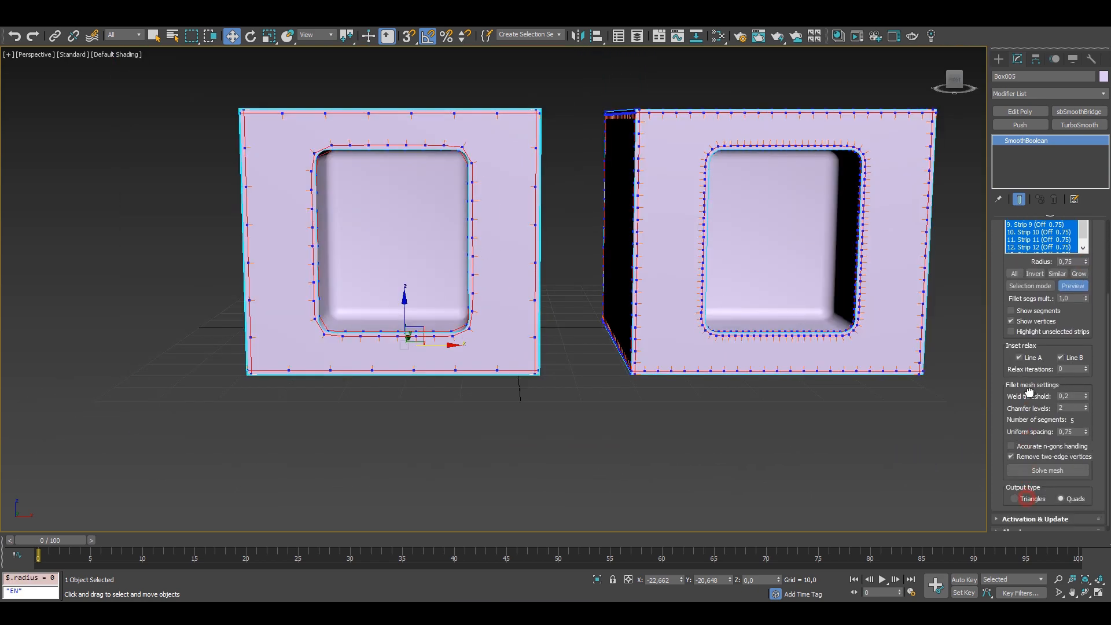
left_click(1037, 465)
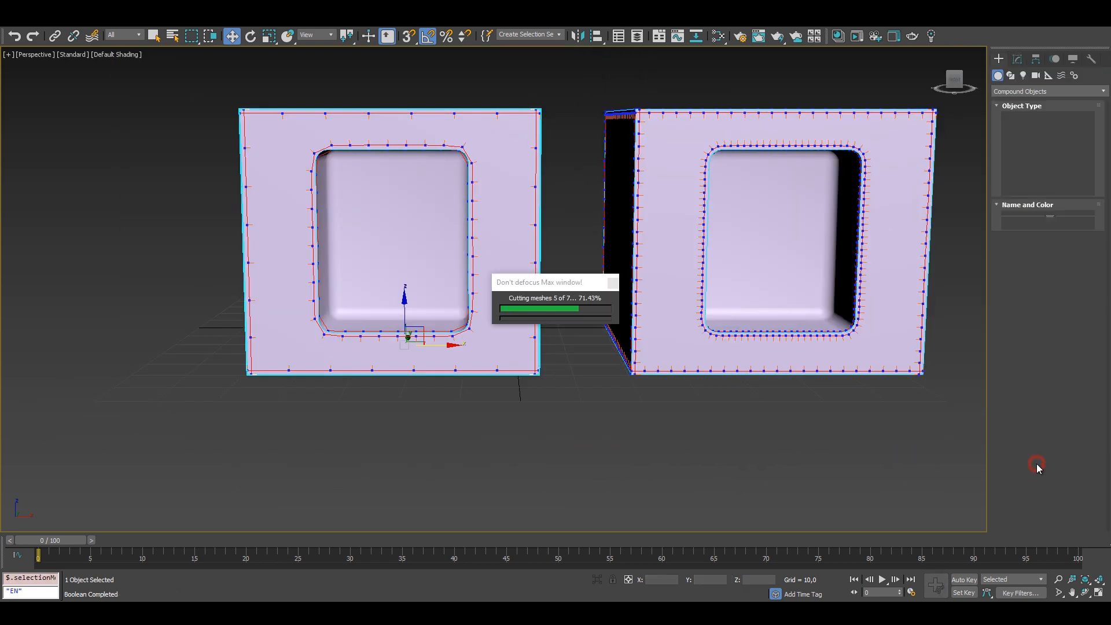
left_click(728, 271)
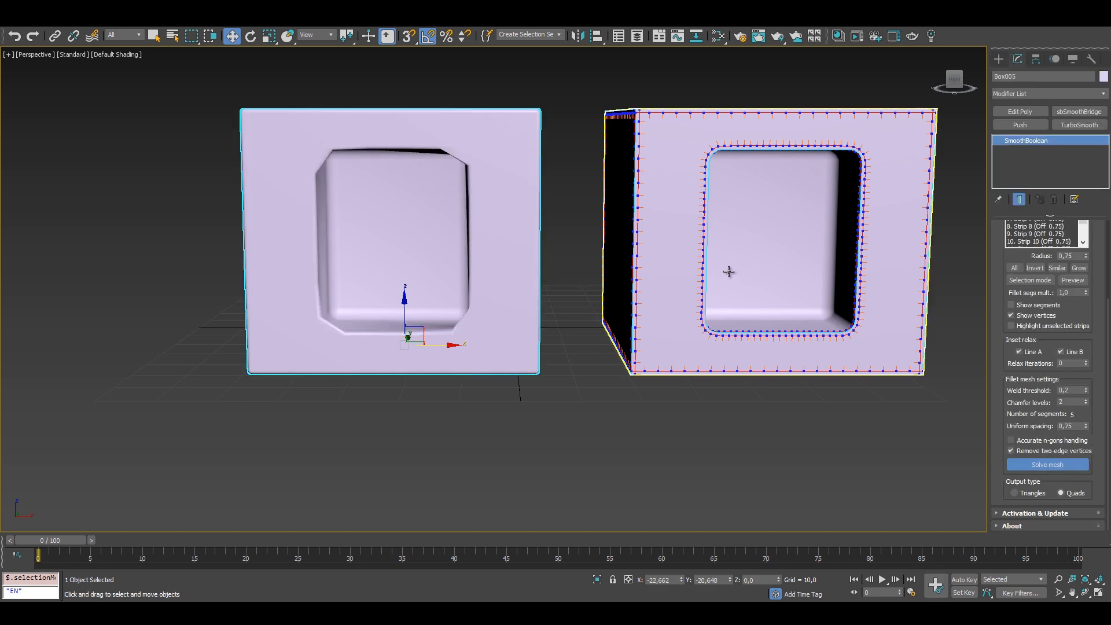
left_click(1050, 464)
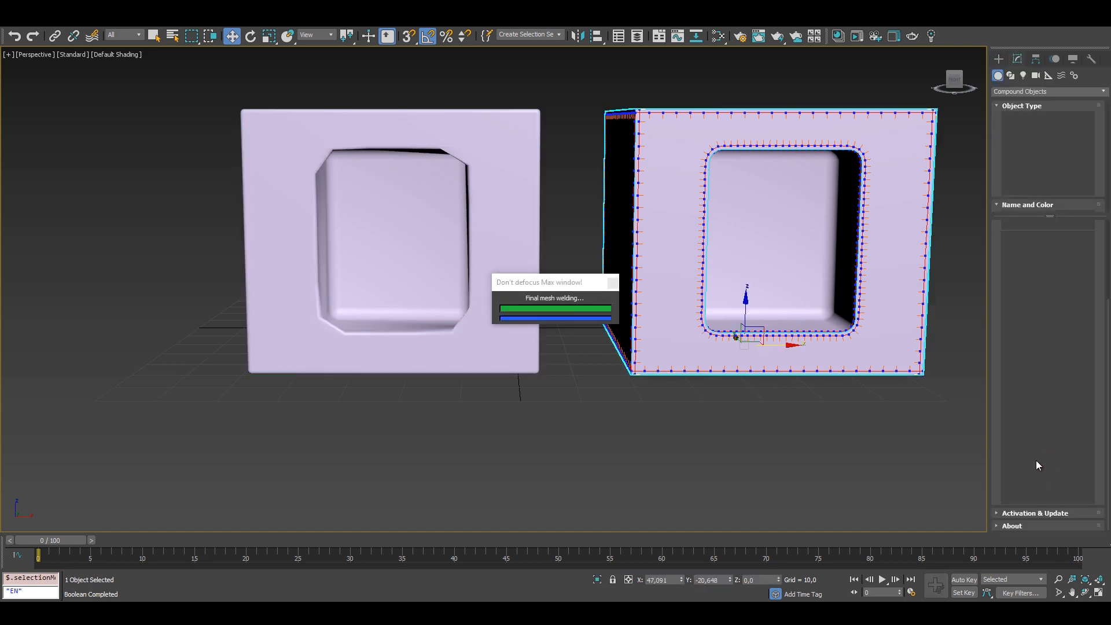
Pick the strip around the duplicate box's opening and preview it with its fillet segments shown
mouse_move(830, 322)
middle_mouse_down("alt")
mouse_move(721, 364)
mouse_move(700, 307)
middle_mouse_up("alt")
key("F4")
key("F4")
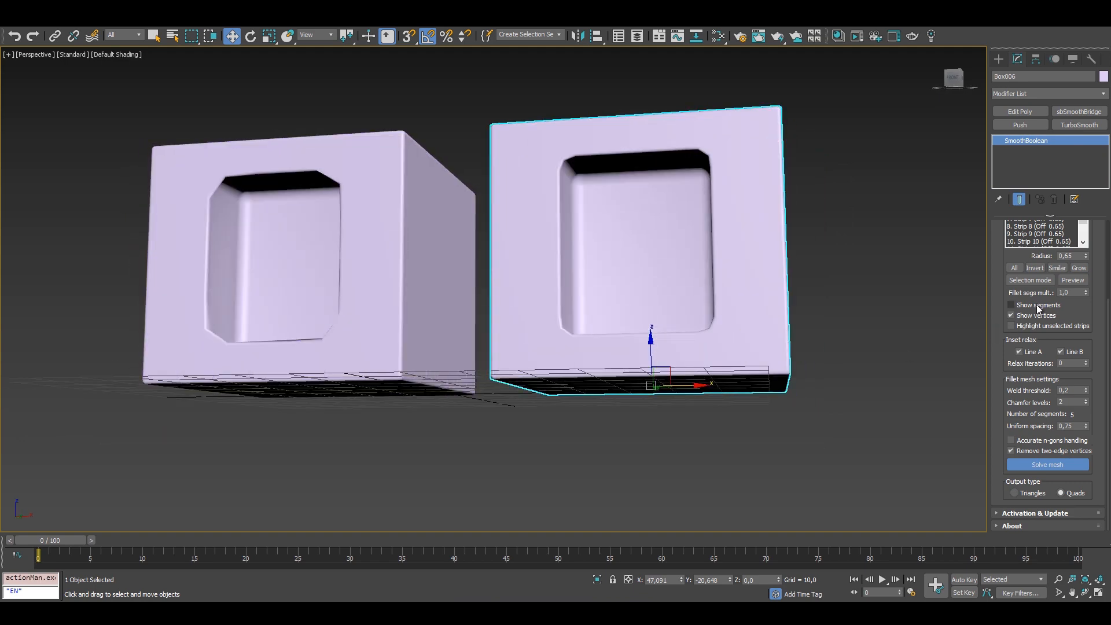
left_click(1049, 281)
left_click(575, 159)
scroll(575, 166, "up", 4)
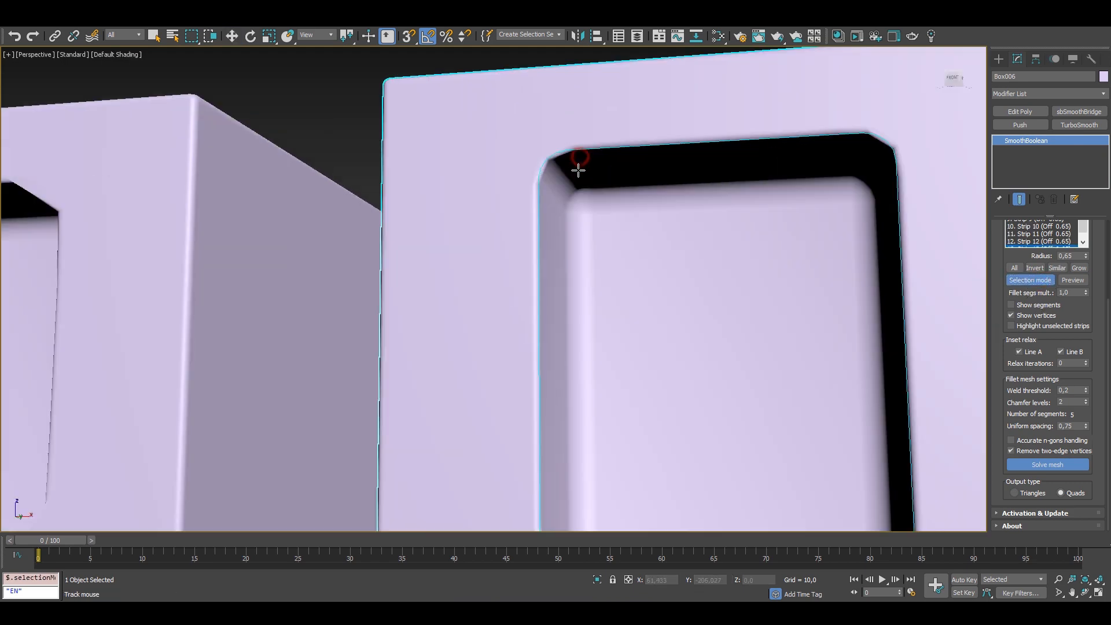
left_click(1042, 281)
left_click(1036, 305)
left_click(1073, 280)
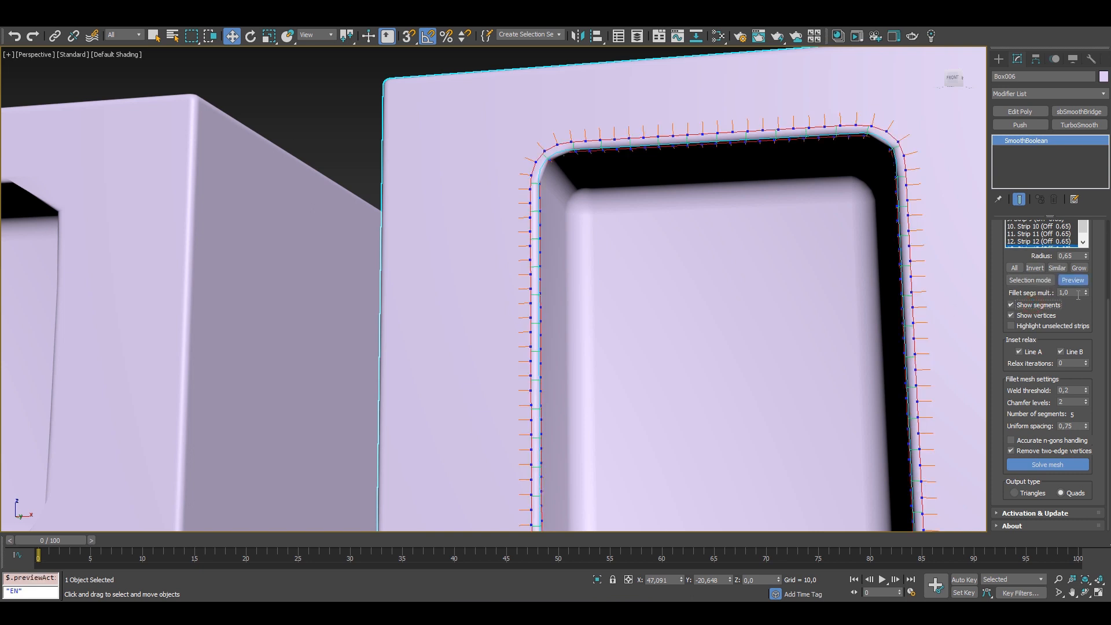
Raise the fillet segments multiplier of the duplicate's opening strip to 2.41
middle_click_drag(579, 171, 586, 184)
scroll(586, 184, "up", 4)
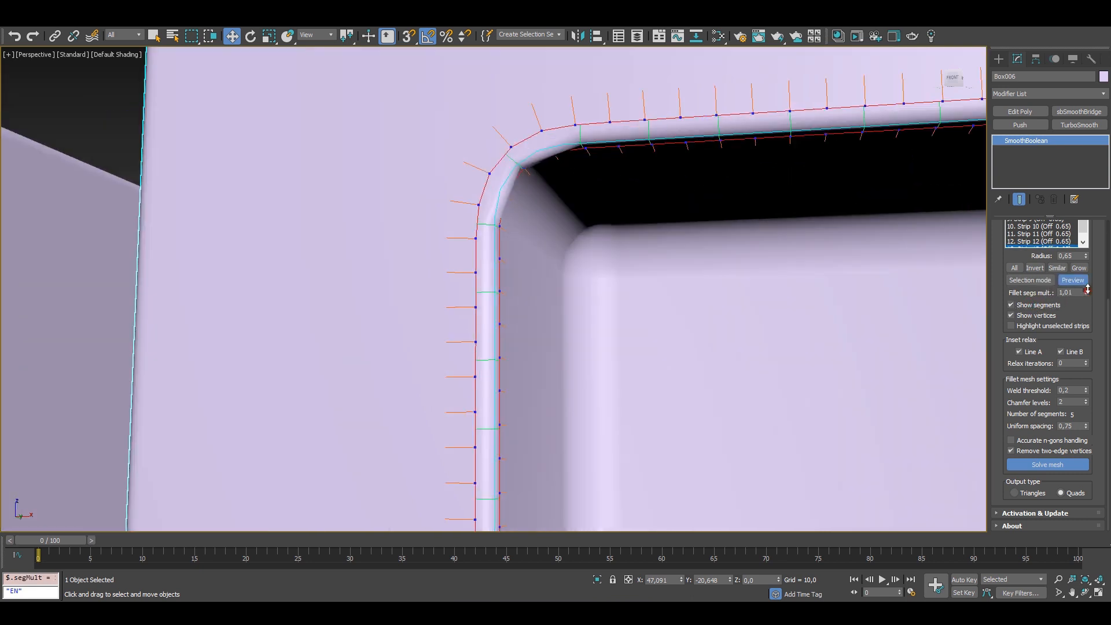
left_click_drag(1088, 290, 1090, 261)
scroll(547, 232, "down", 5)
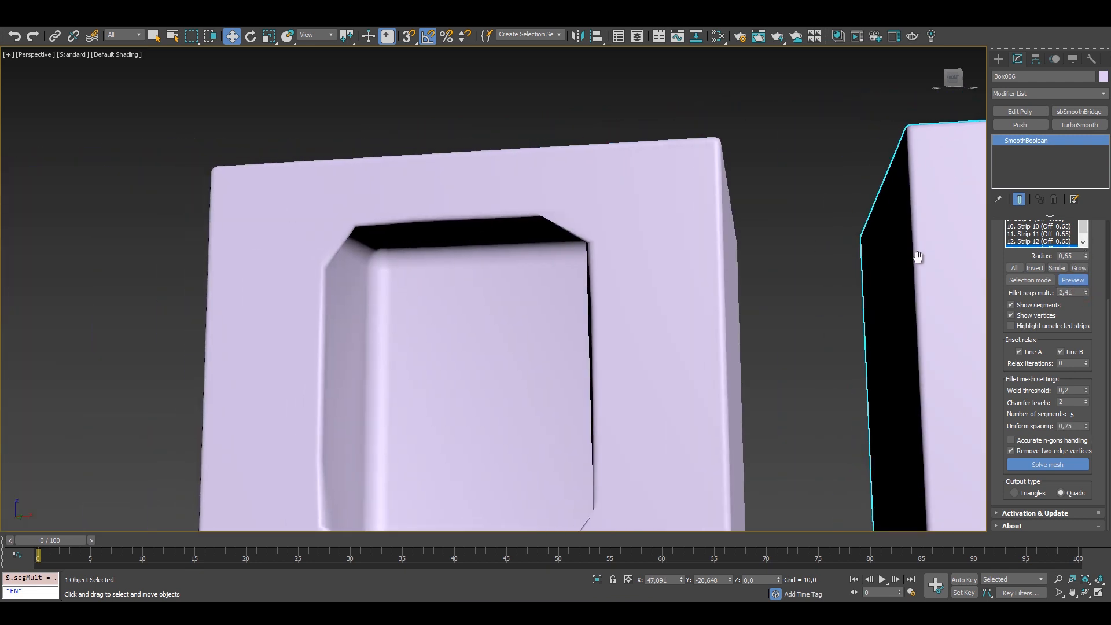
Select the original box, pick the strip around its opening and preview it with fillet segments shown
left_click(612, 221)
left_click(1029, 281)
left_click(523, 232)
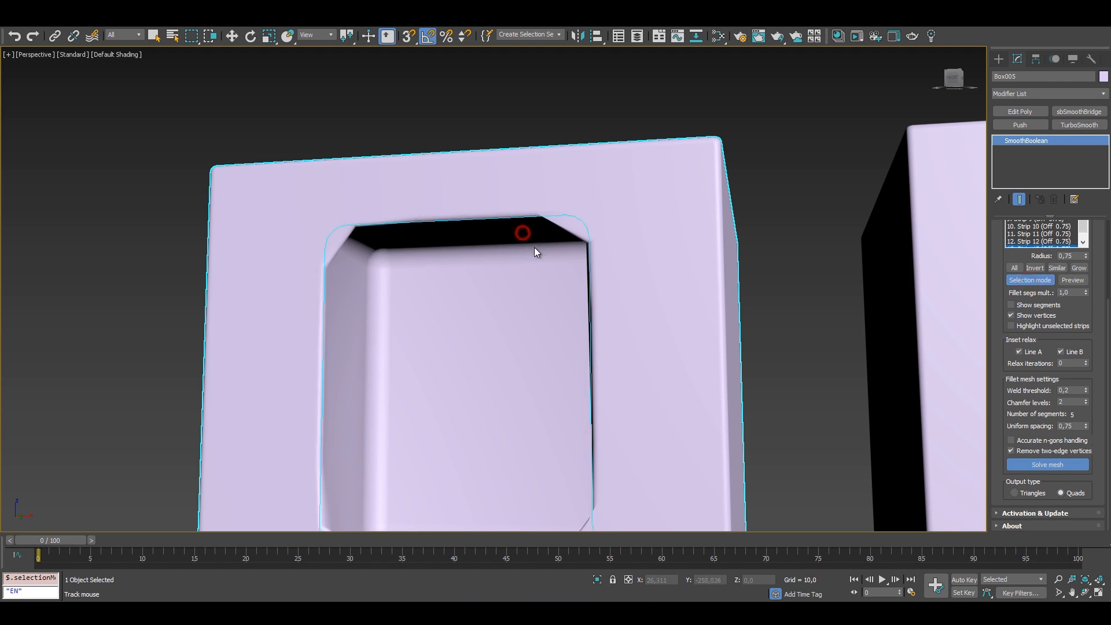
left_click(1071, 280)
left_click(1070, 280)
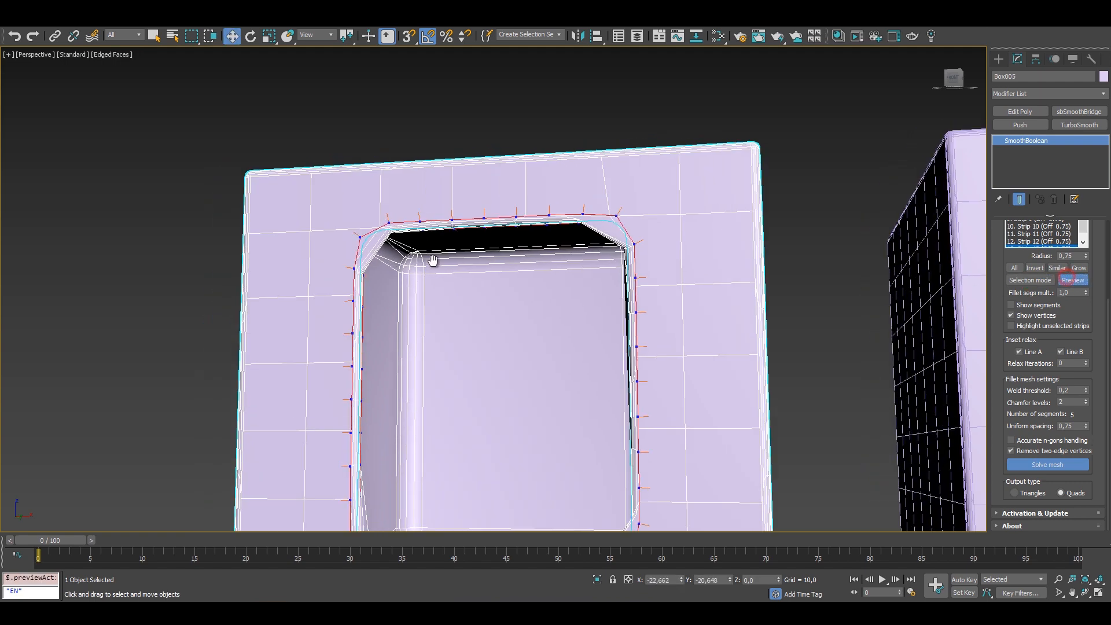
scroll(950, 311, "up", 3)
left_click(1023, 308)
key("F4")
middle_click_drag(491, 293, 962, 269, "alt")
Raise the fillet segments multiplier of the original box's opening strip to 6.0 and solve the fillet mesh again
left_click_drag(1086, 294, 1080, 233)
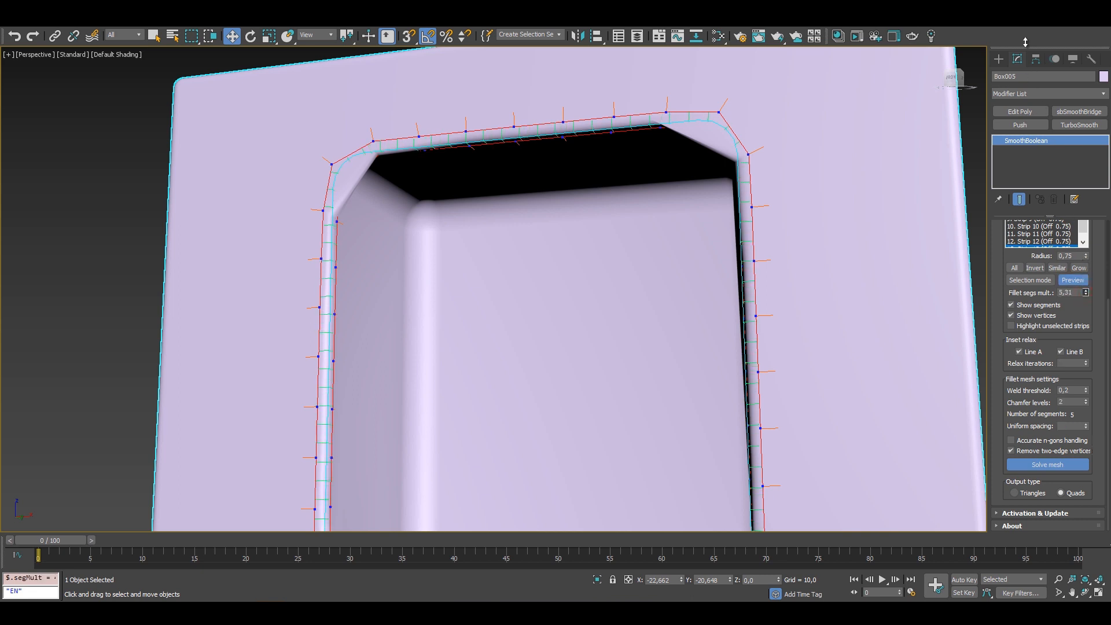
left_click_drag(1086, 293, 1087, 289)
left_click(1037, 464)
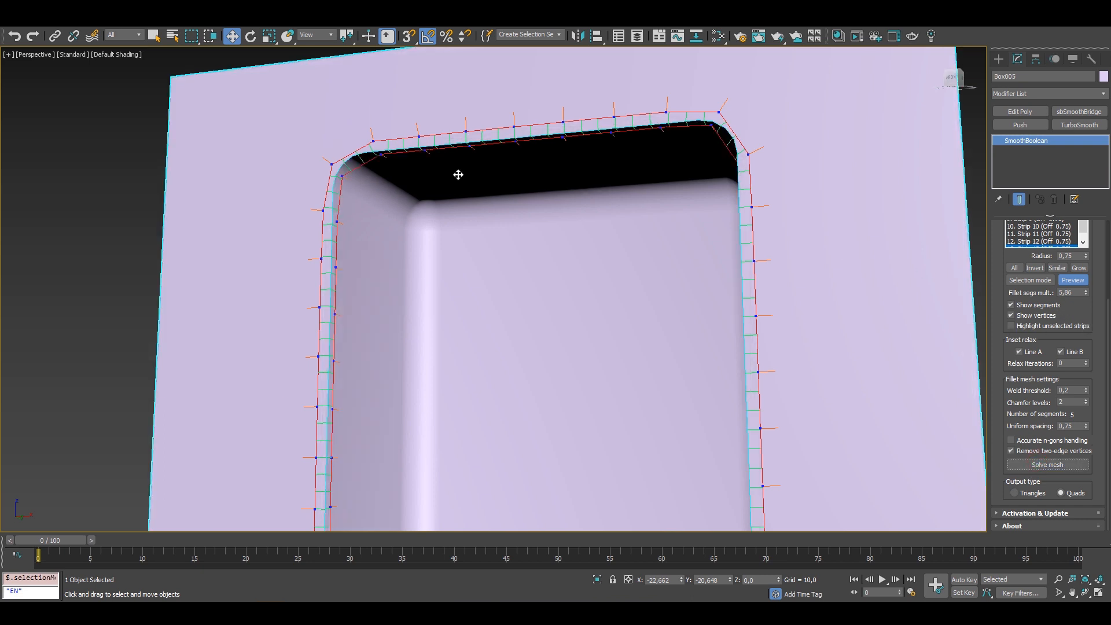
scroll(440, 170, "down", 1)
scroll(596, 265, "down", 3)
middle_click_drag(596, 265, 595, 256, "alt")
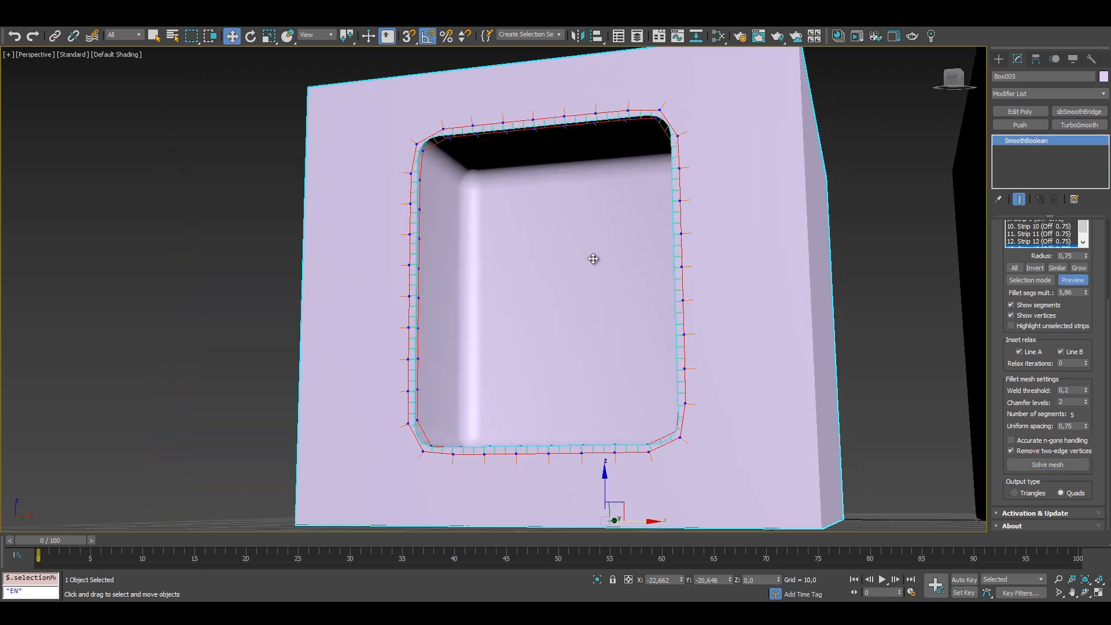
left_click(1047, 466)
left_click(1047, 465)
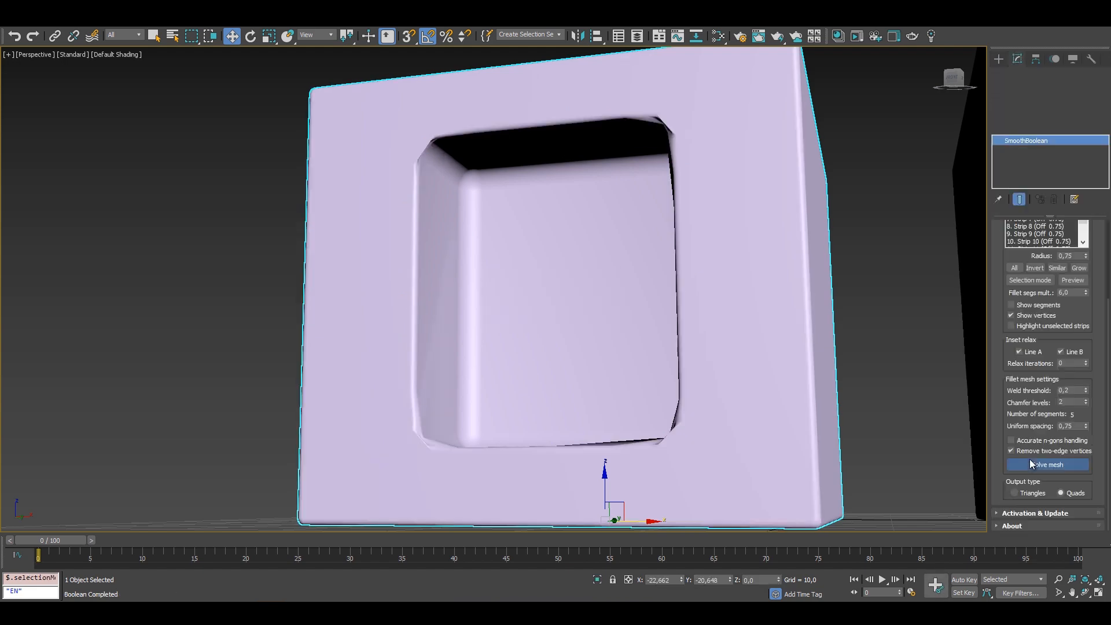
Select the denser duplicate box and solve its fillet mesh again
middle_click_drag(689, 351, 713, 363, "alt")
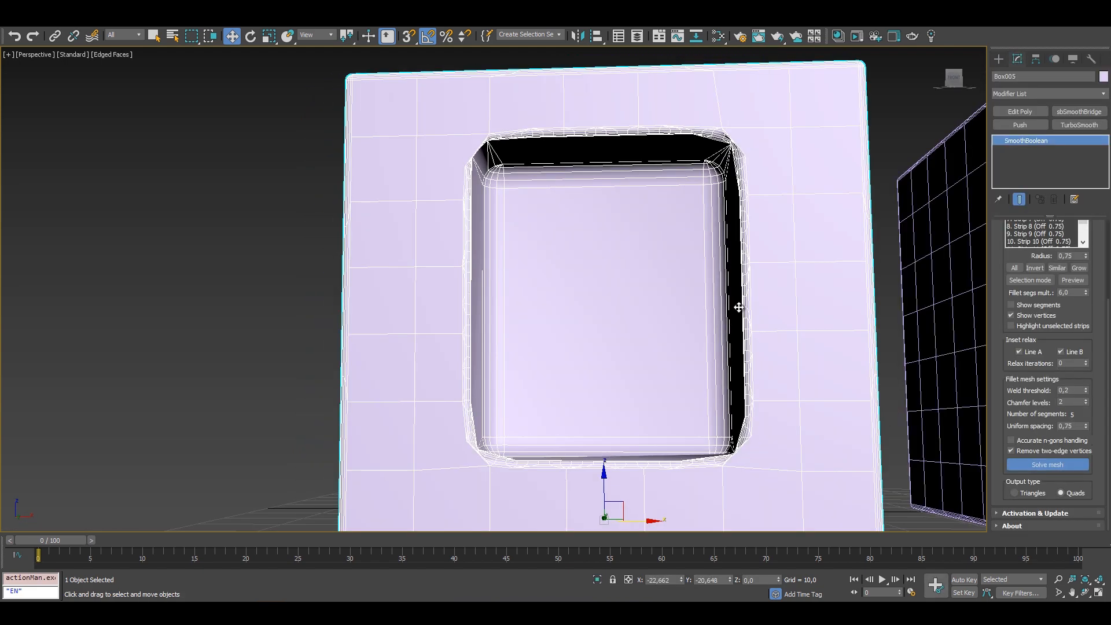
middle_click_drag(737, 302, 454, 302, "alt")
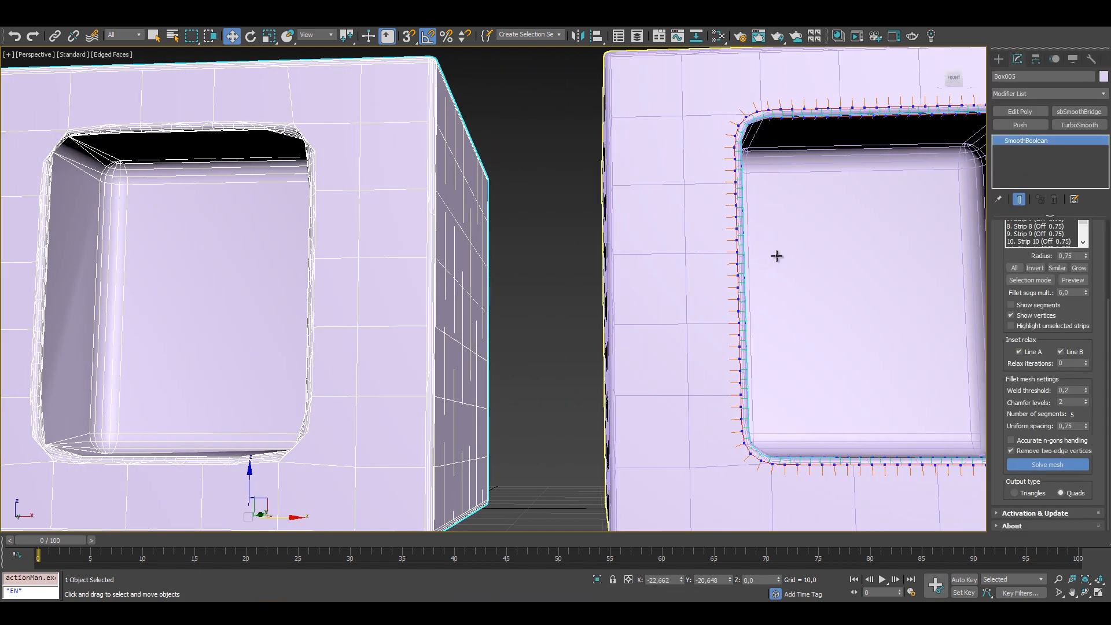
middle_click_drag(777, 255, 602, 276)
left_click(1047, 465)
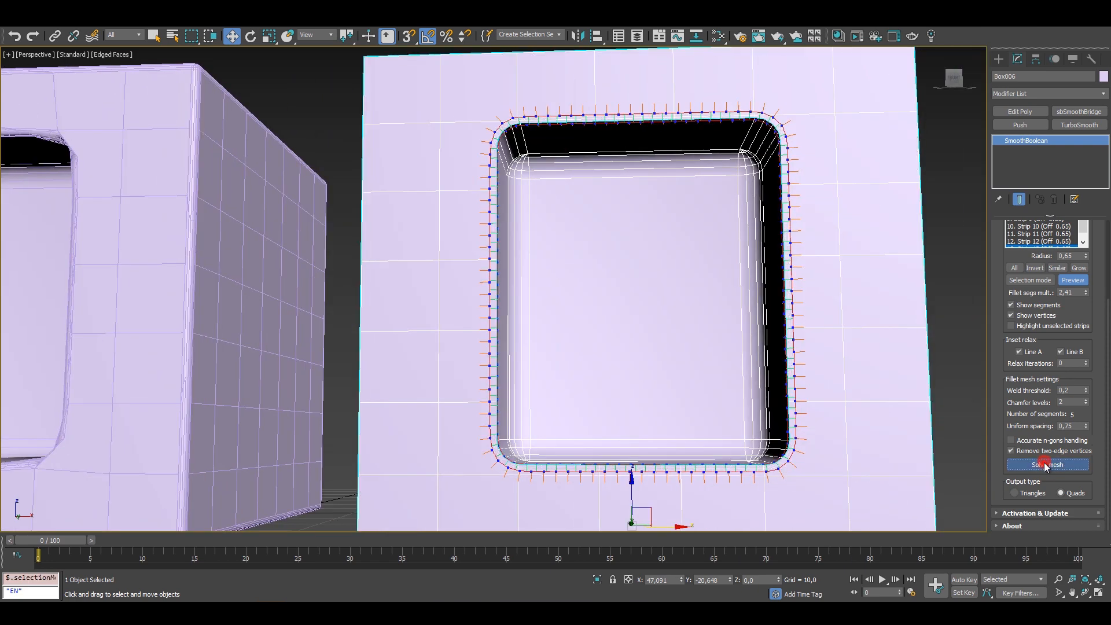
middle_click_drag(638, 207, 625, 286)
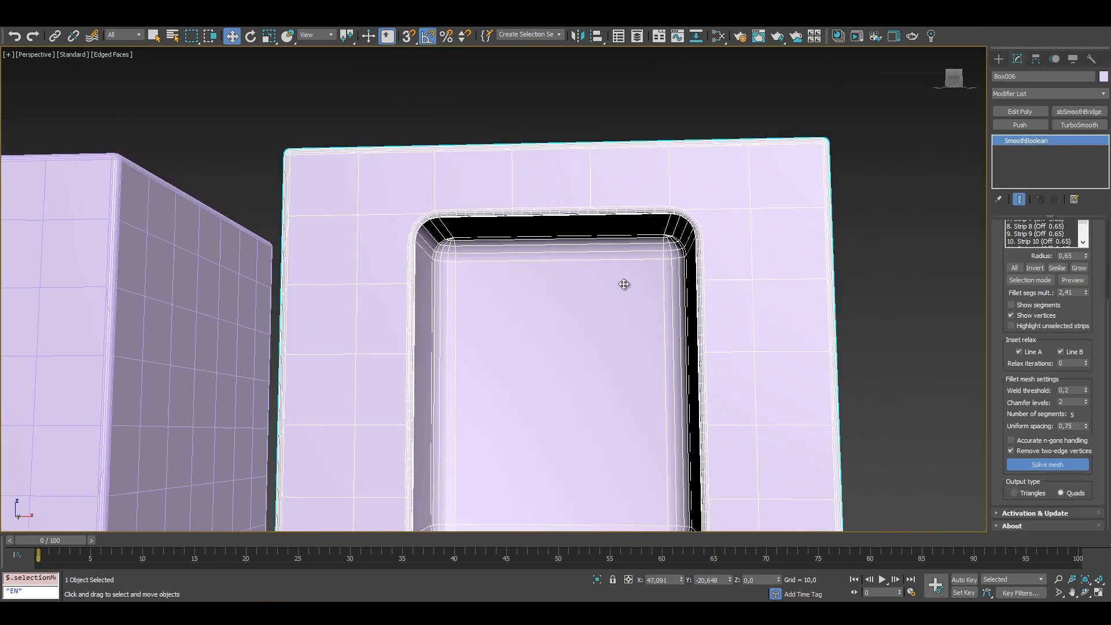
Clear the selection and compare the shaded fillets around the openings of both boxes
key("F4")
scroll(861, 243, "down", 4)
middle_click_drag(746, 283, 827, 338, "alt")
left_click(878, 141)
middle_click_drag(781, 301, 779, 258)
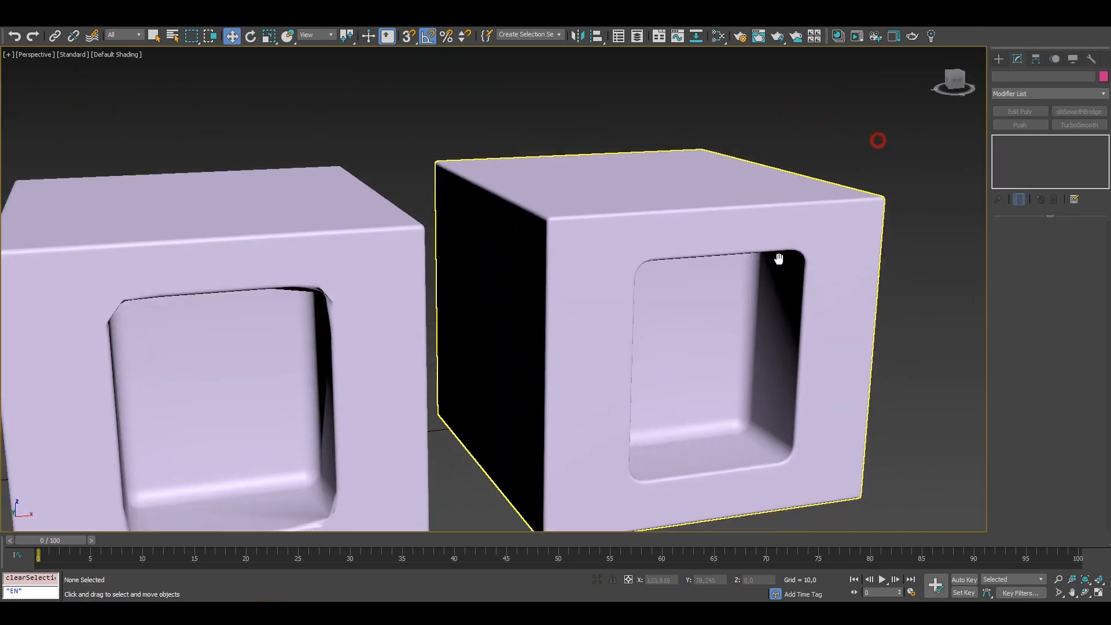
scroll(782, 260, "down", 3)
middle_click_drag(801, 327, 799, 360, "alt")
Select the original box, set its weld threshold to 0.01 and solve the fillet mesh again
left_click(153, 36)
left_click(437, 266)
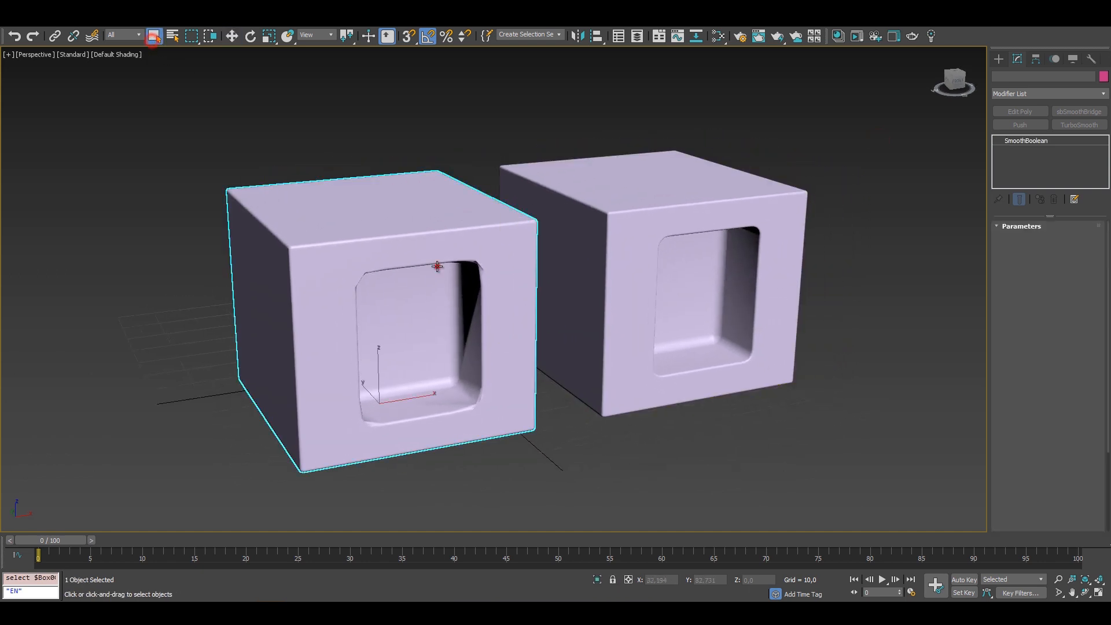
left_click_drag(1094, 492, 1092, 377)
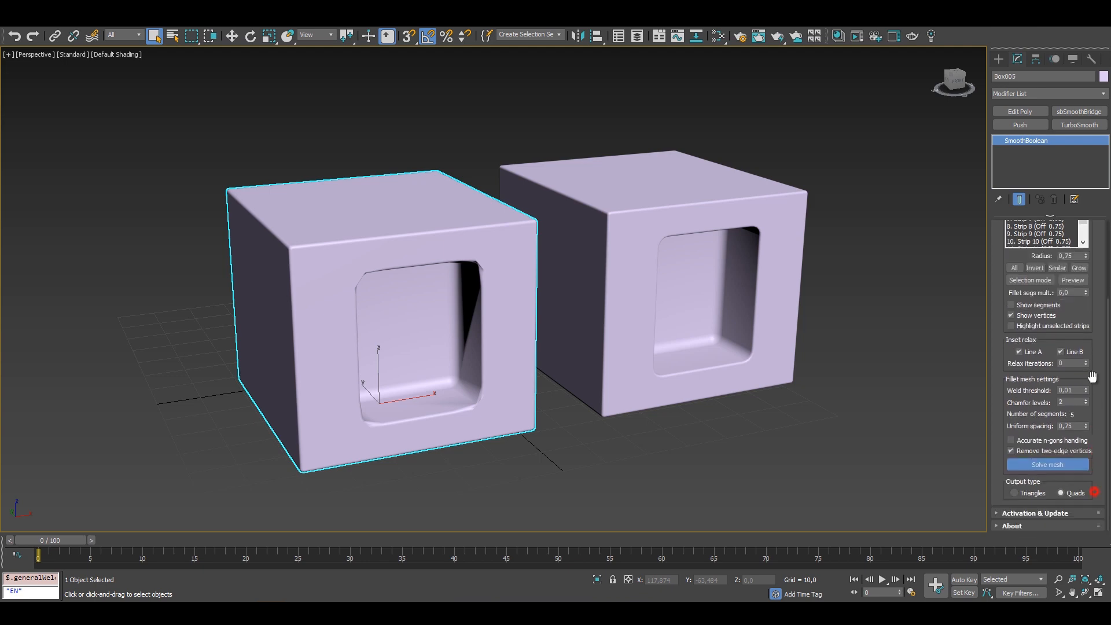
left_click(1058, 465)
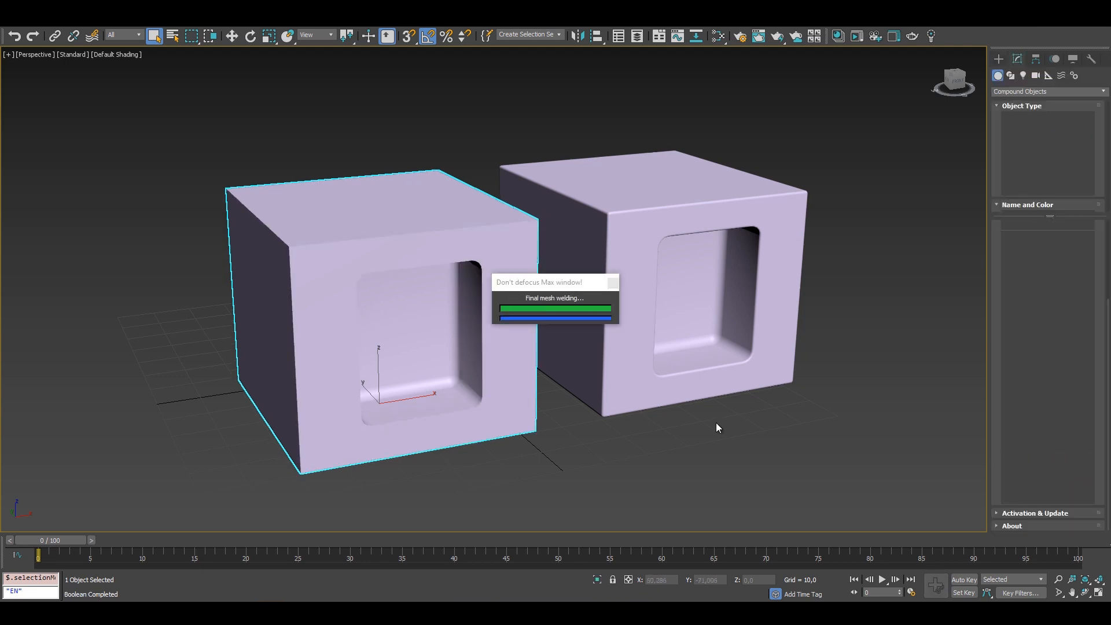
Inspect the original box's solved fillet beside the duplicate's, with and without edged faces
left_click(591, 454)
key("F4")
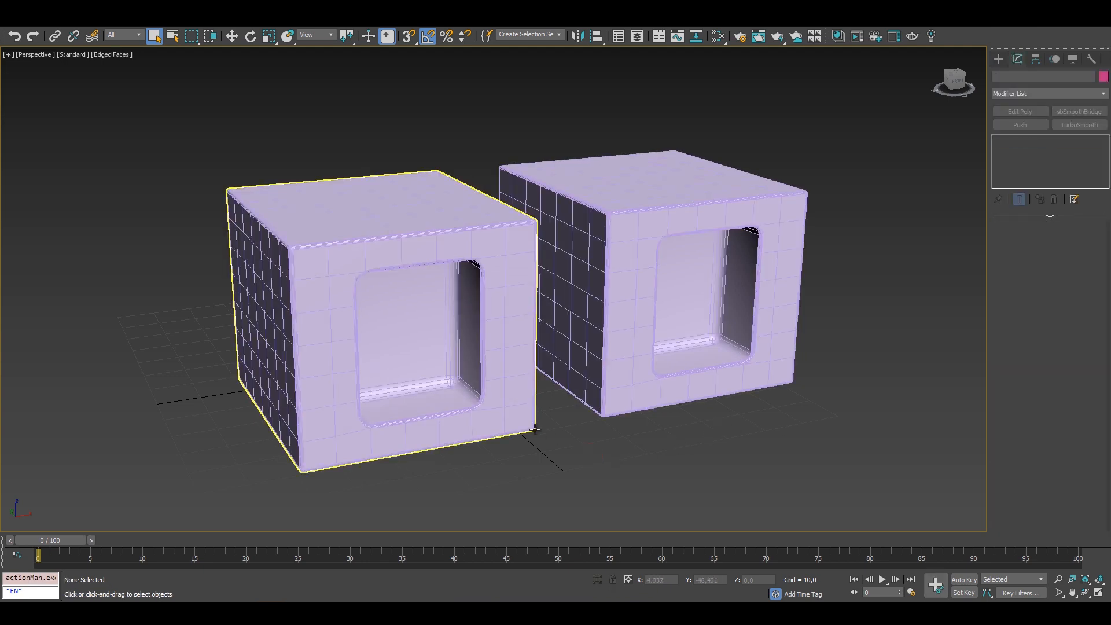
middle_click_drag(555, 433, 509, 276, "alt")
scroll(507, 271, "up", 5)
key("F4")
scroll(501, 275, "down", 3)
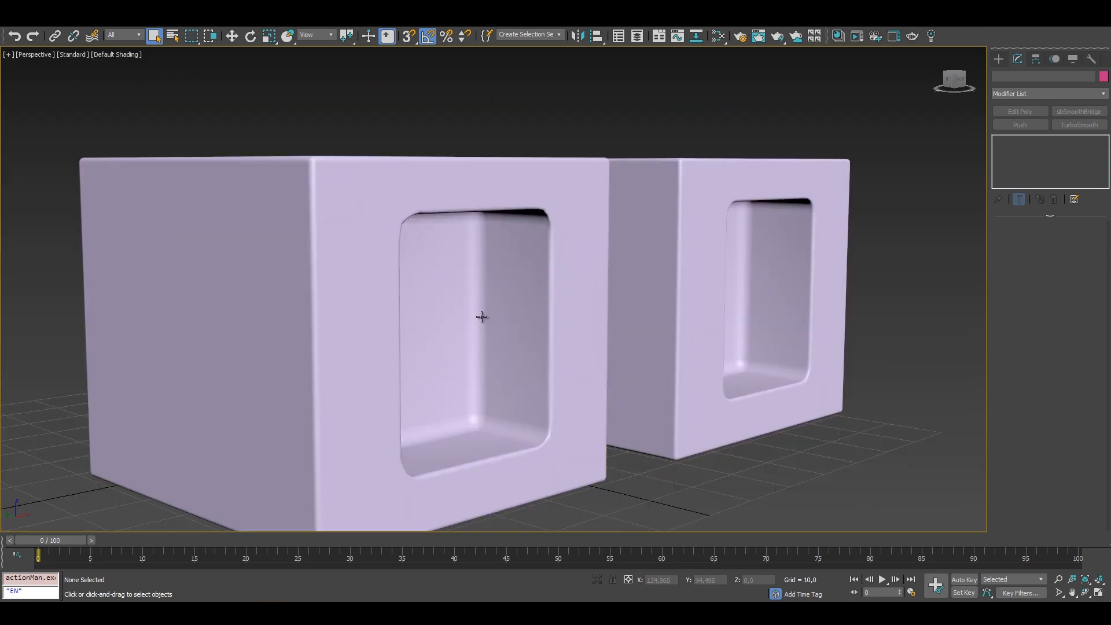
middle_click_drag(481, 315, 451, 320, "alt")
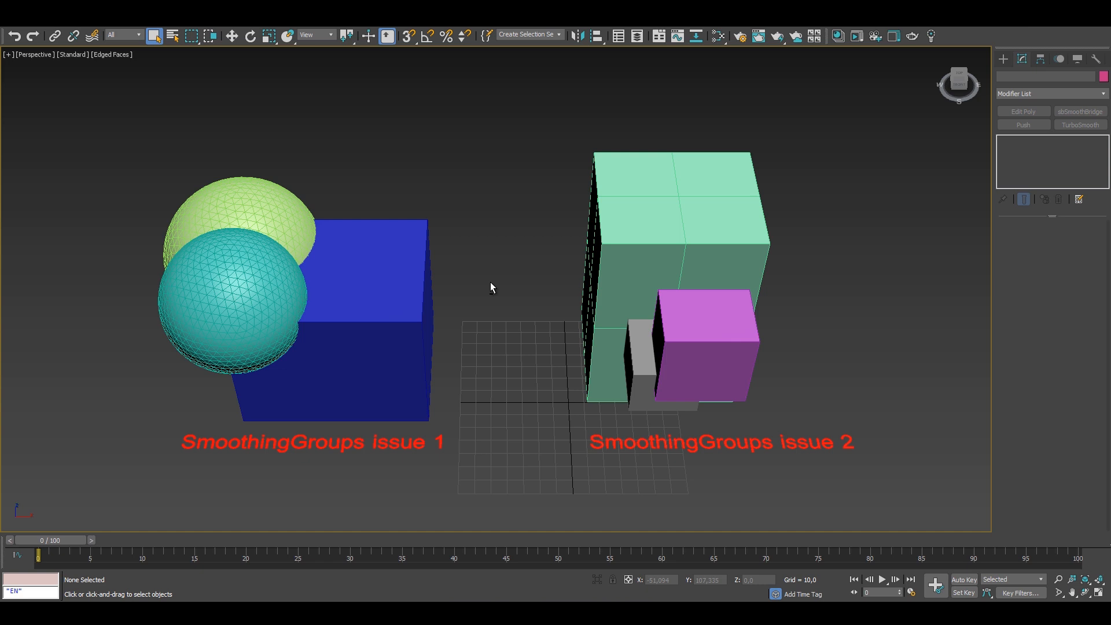
Unite the blue box with the green and teal spheres using ProBoolean Union in the SmoothingGroups issue 1 example
middle_click_drag(491, 281, 516, 266, "alt")
middle_click_drag(510, 272, 475, 272, "alt")
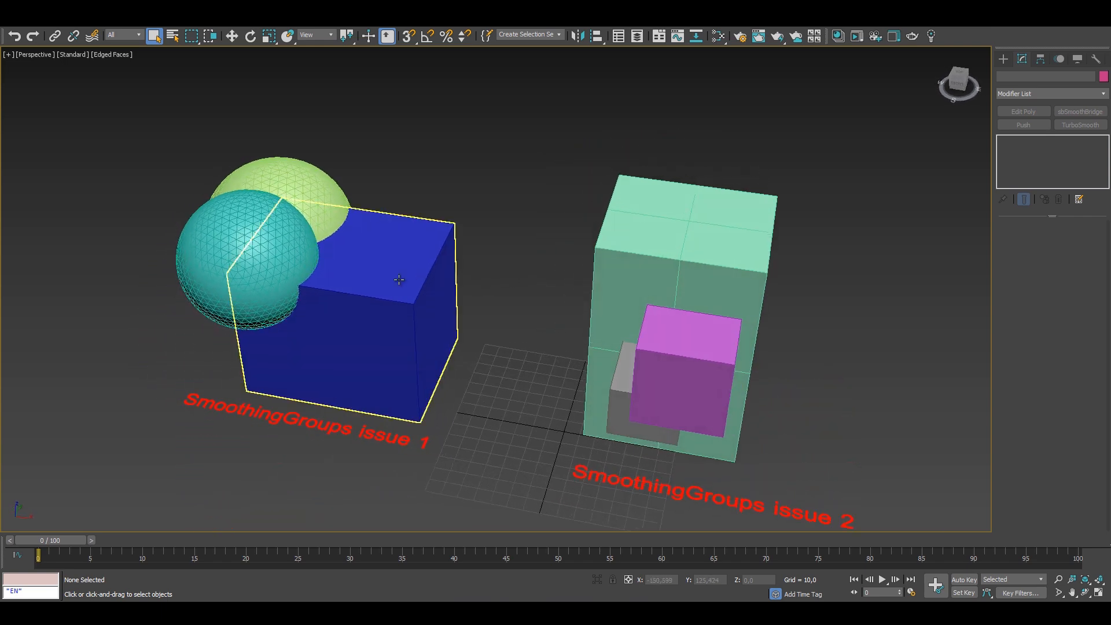
middle_click_drag(402, 272, 491, 291)
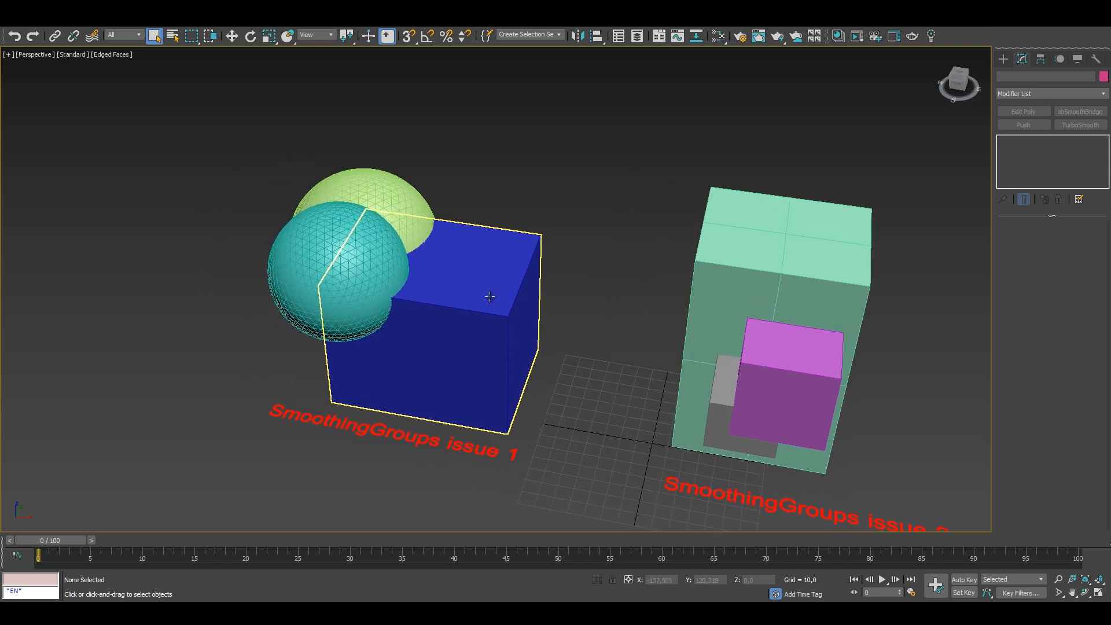
scroll(477, 299, "up", 3)
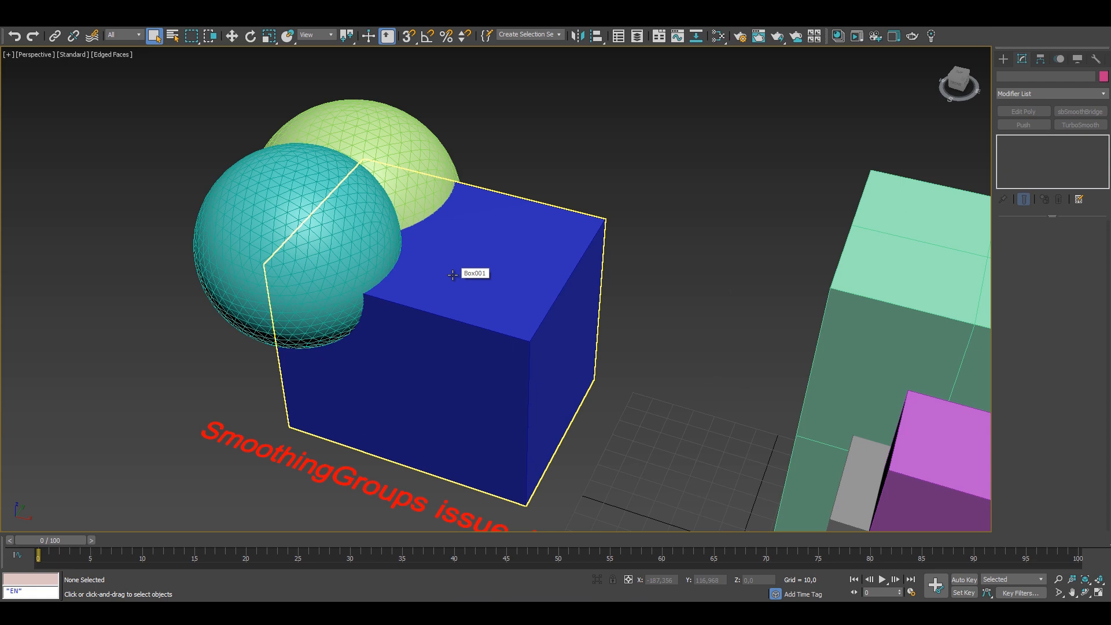
left_click(452, 274)
middle_click_drag(452, 277, 630, 216, "alt")
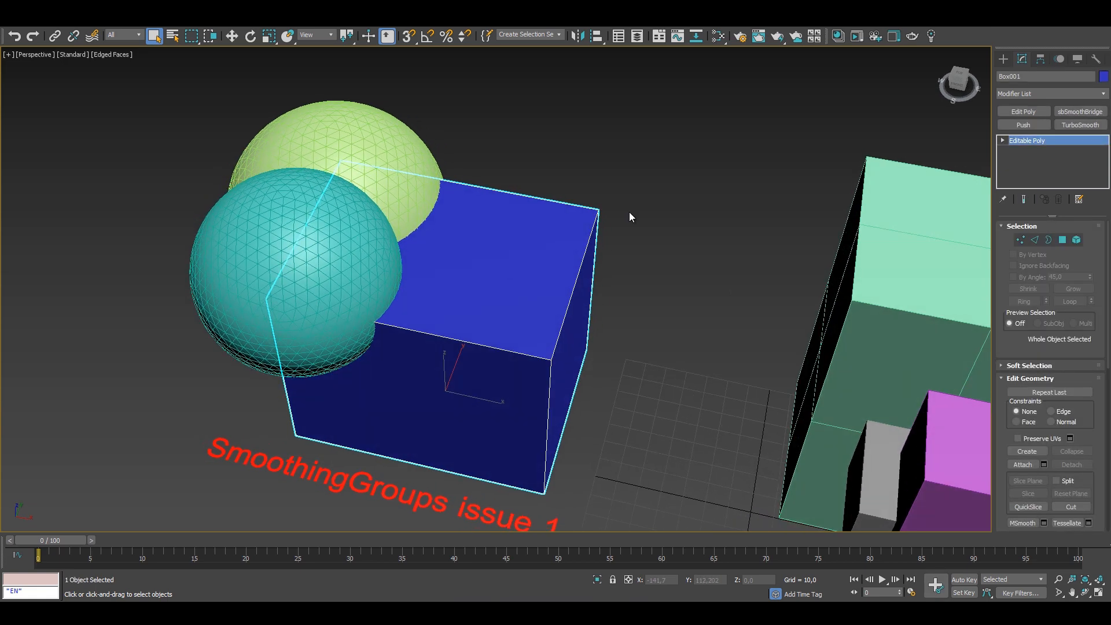
left_click(1000, 59)
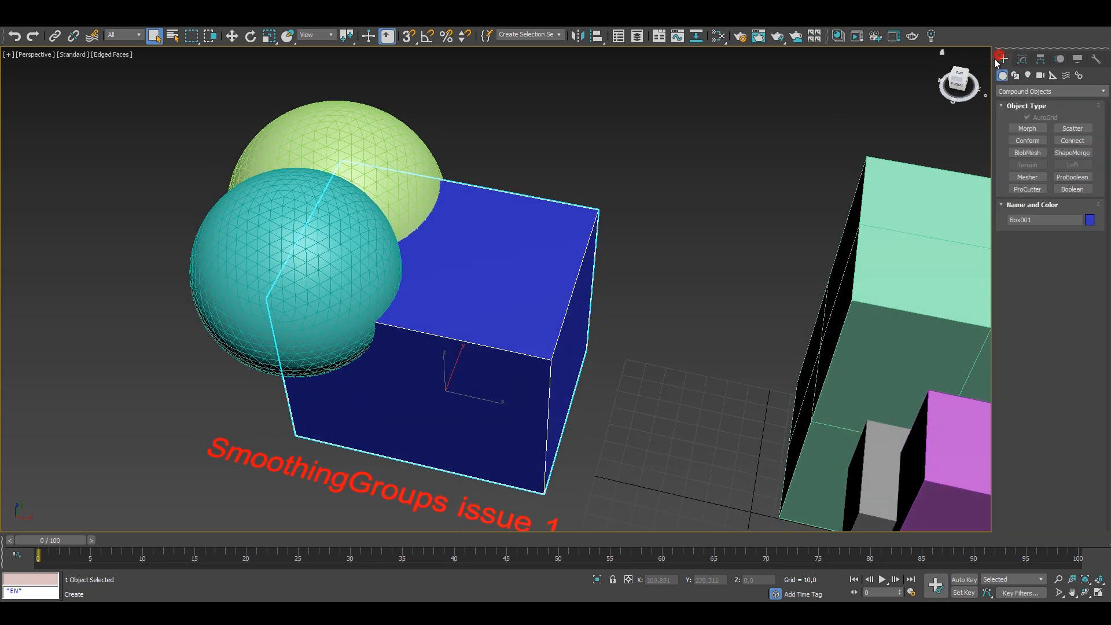
left_click(1074, 176)
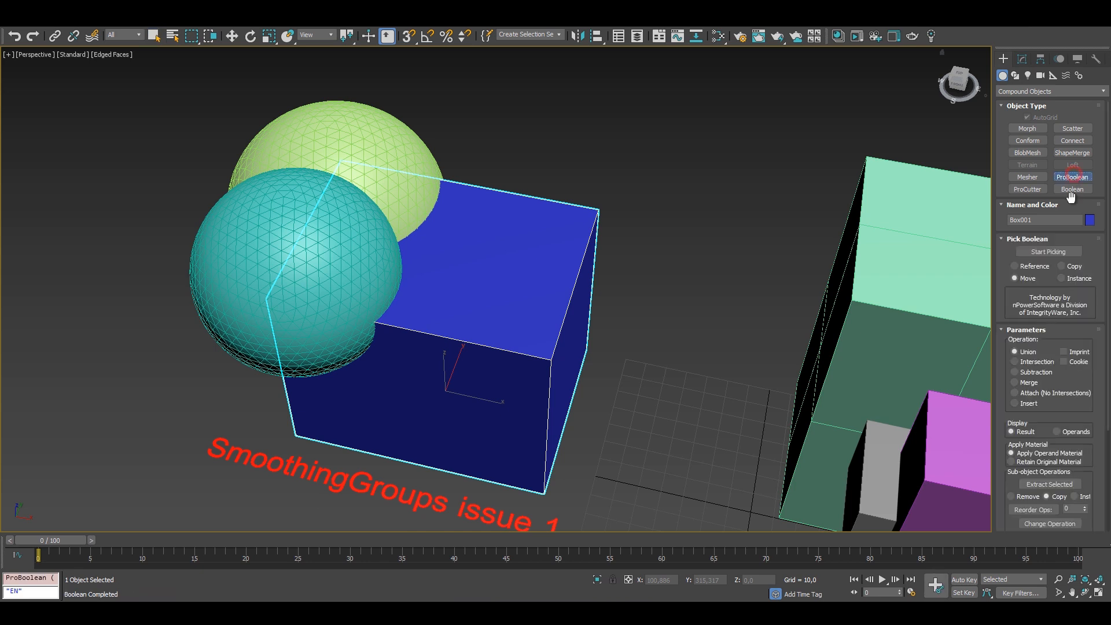
left_click(1055, 254)
middle_click_drag(521, 237, 447, 200, "alt")
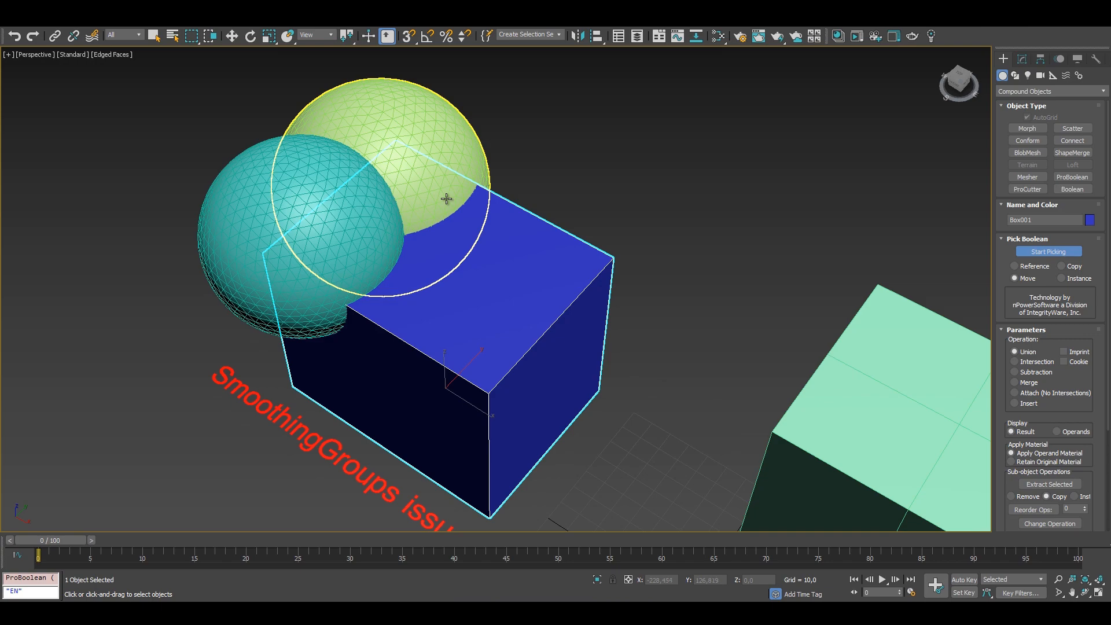
left_click(446, 199)
left_click(364, 218)
Examine the shading on the united spheres without edged faces for smoothing artifacts and finish picking operands
mouse_move(365, 218)
middle_mouse_down("alt")
mouse_move(384, 282)
mouse_move(492, 241)
middle_mouse_up("alt")
key("F4")
scroll(464, 189, "up", 8)
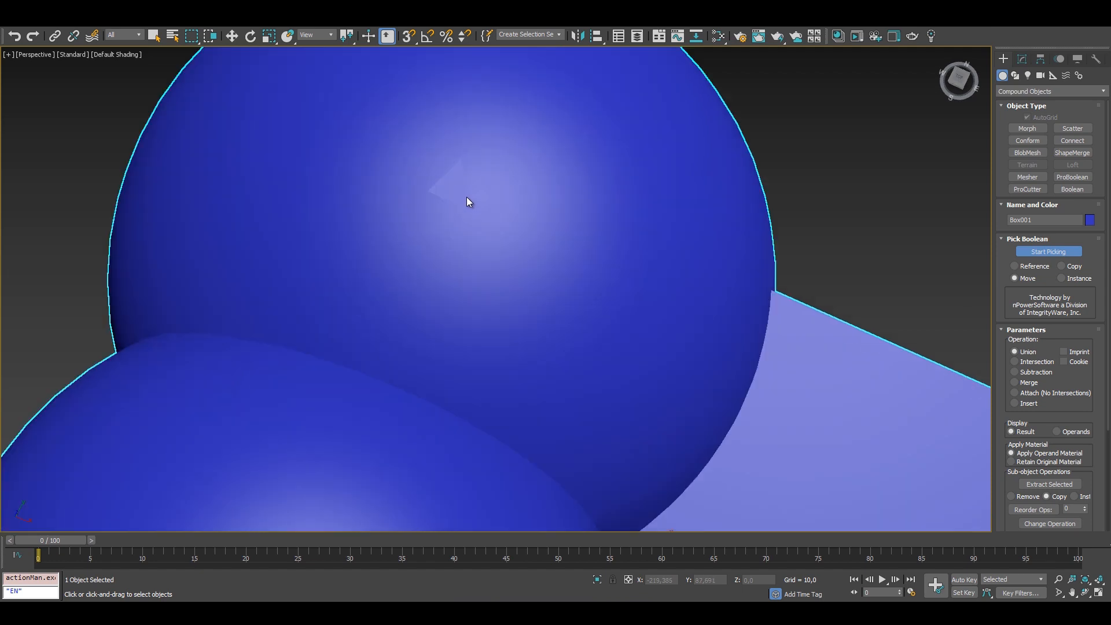
scroll(468, 199, "up", 3)
scroll(467, 200, "down", 12)
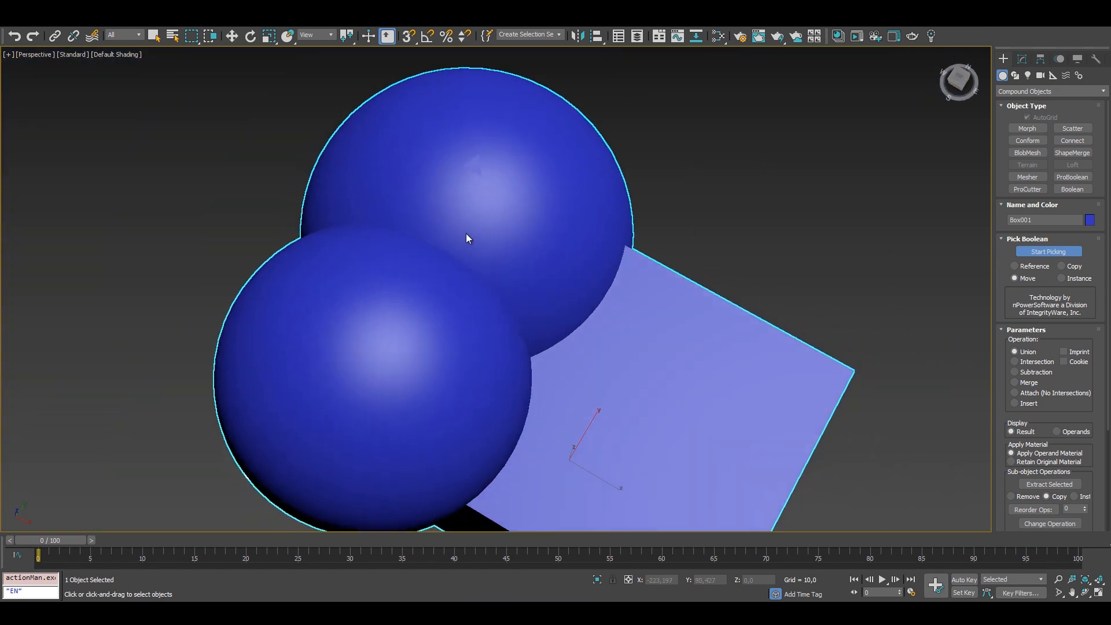
middle_click_drag(467, 238, 496, 266, "alt")
key("w")
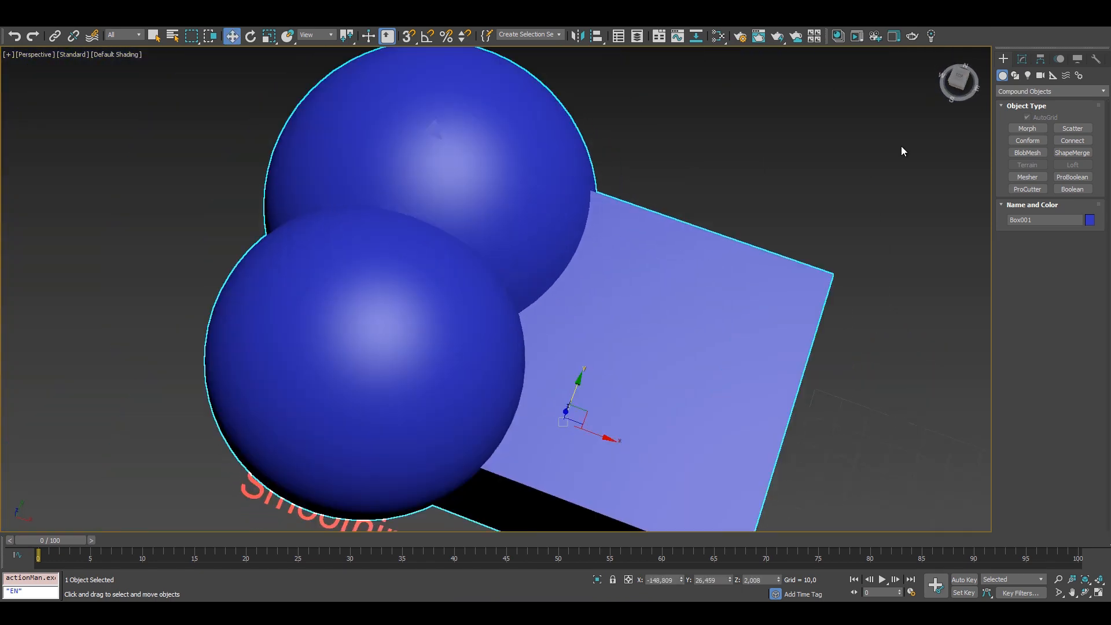
Set the ProBoolean object's planar edge removal to No Edge Removal
left_click(1023, 59)
scroll(1071, 499, "down", 6)
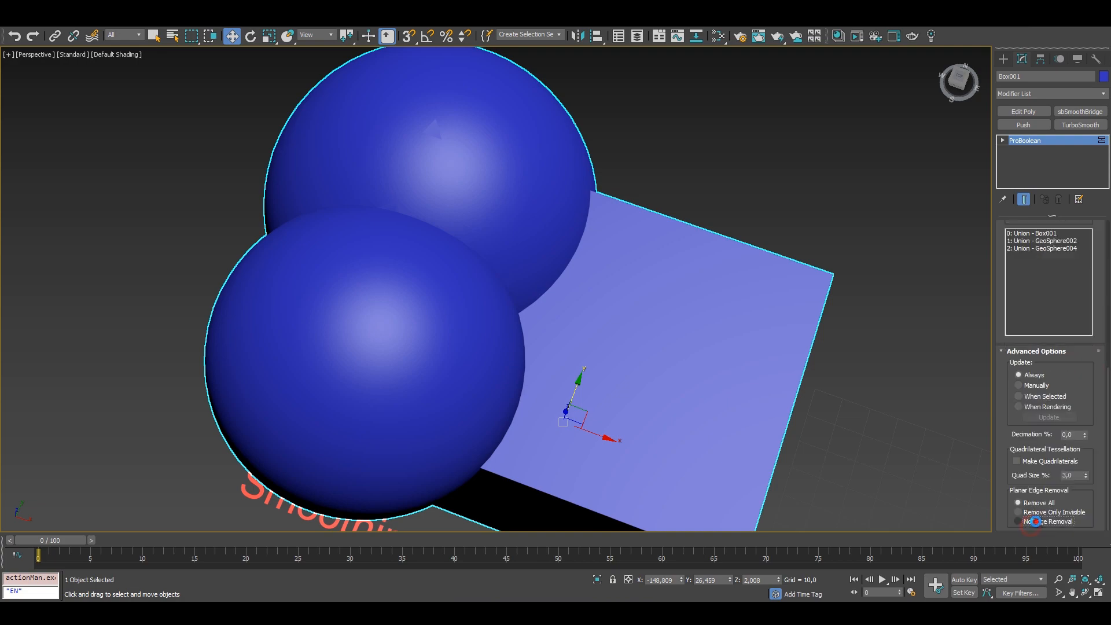
left_click(1036, 522)
Turn on edged faces and convert the ProBoolean union to a SmoothBoolean object
middle_click_drag(923, 459, 735, 389, "alt")
key("F4")
middle_click_drag(689, 359, 693, 268, "alt")
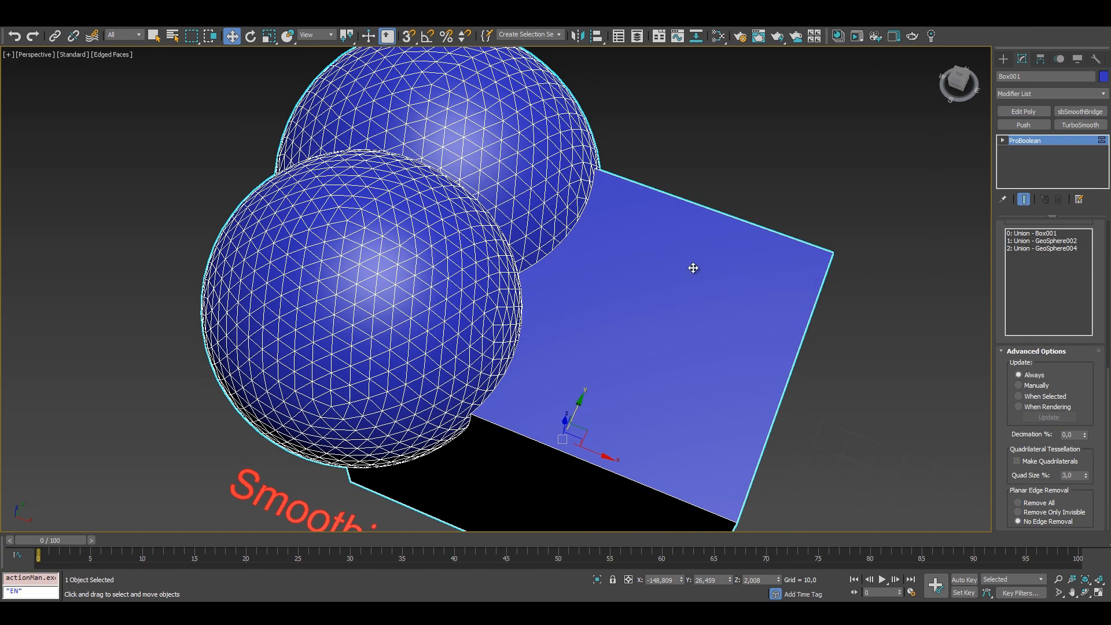
right_click(693, 268)
mouse_move(753, 293)
left_click(813, 313)
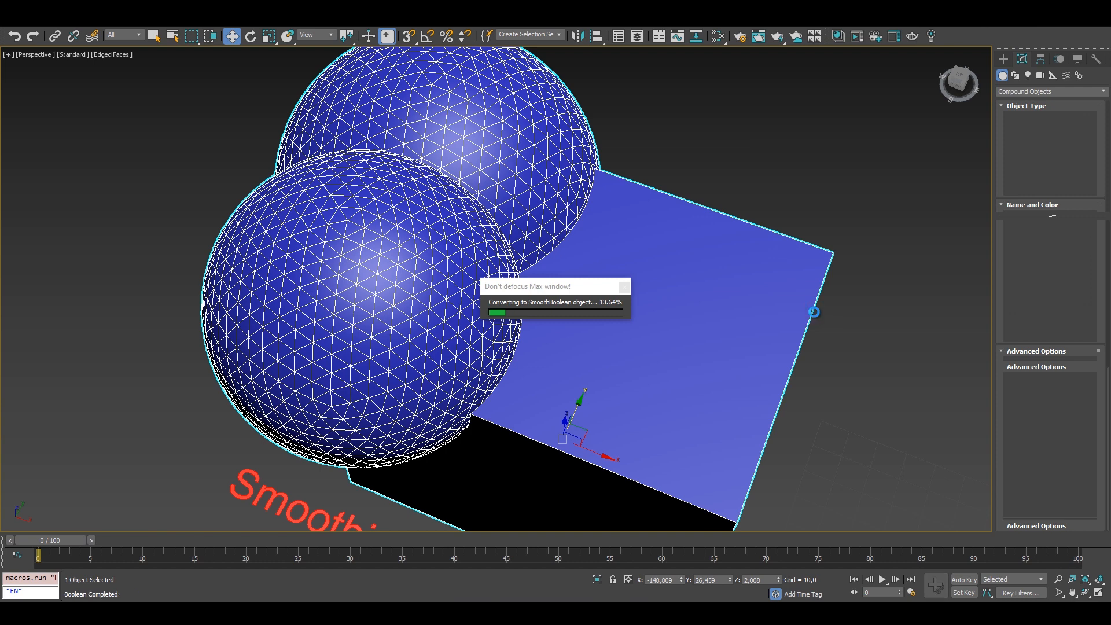
Try the SmoothBoolean conversion of the blue union without repairing its smoothing groups, then preview all strips with edged faces off
left_click(590, 417)
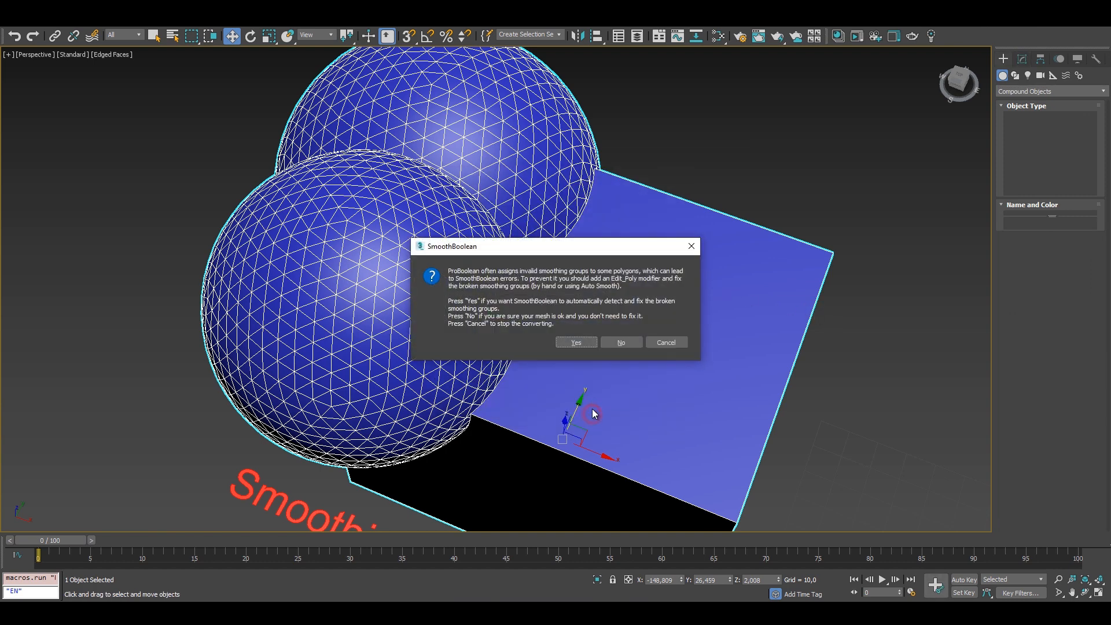
left_click(620, 343)
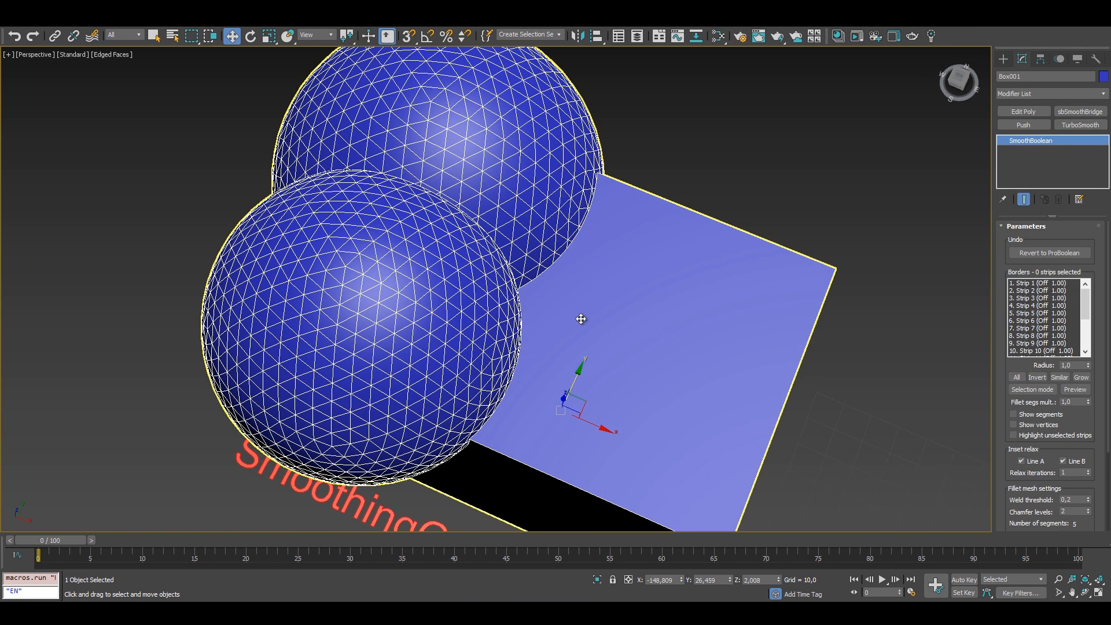
key("F4")
left_click(1017, 377)
left_click(1075, 390)
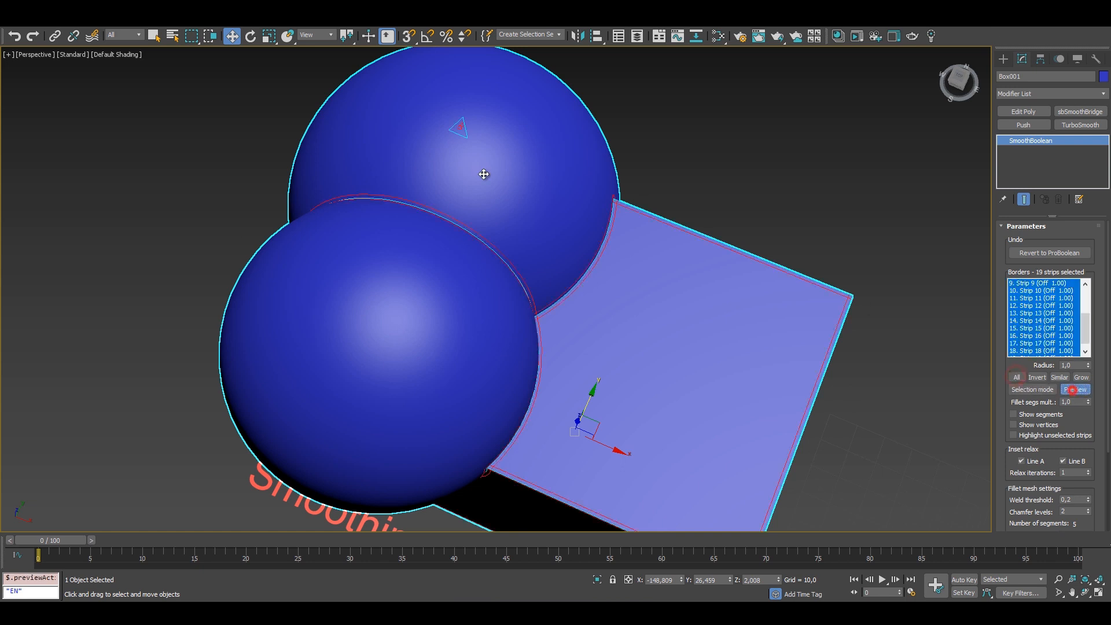
Set the fillet radius of all selected strips on the blue box-and-spheres object to 3.0
middle_click_drag(483, 173, 488, 189)
scroll(488, 189, "up", 5)
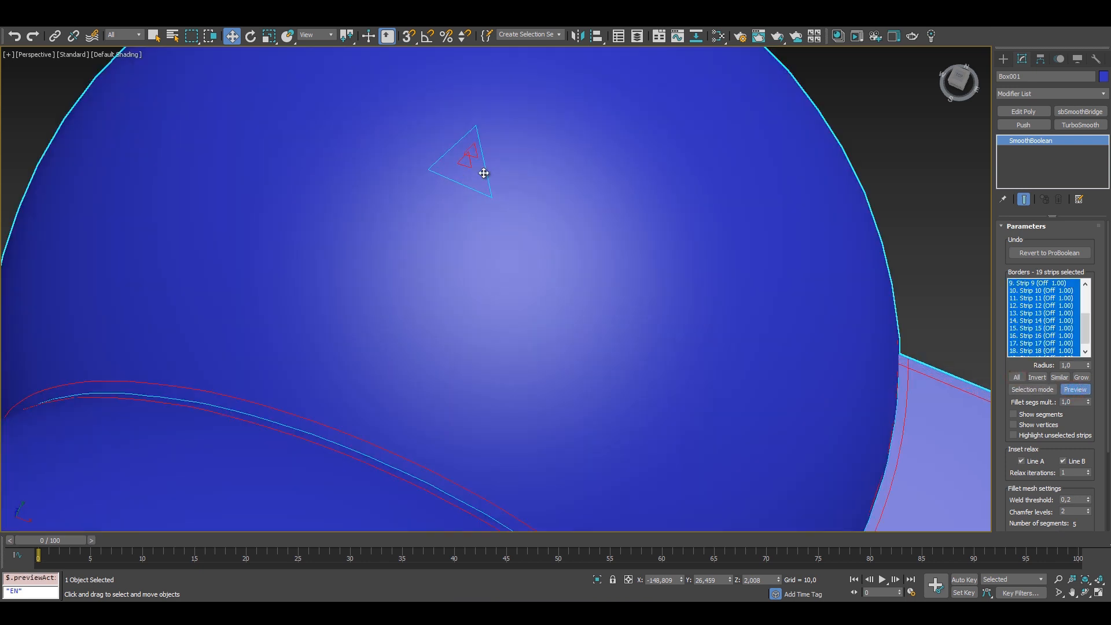
scroll(794, 296, "down", 2)
left_click_drag(1089, 368, 1088, 336)
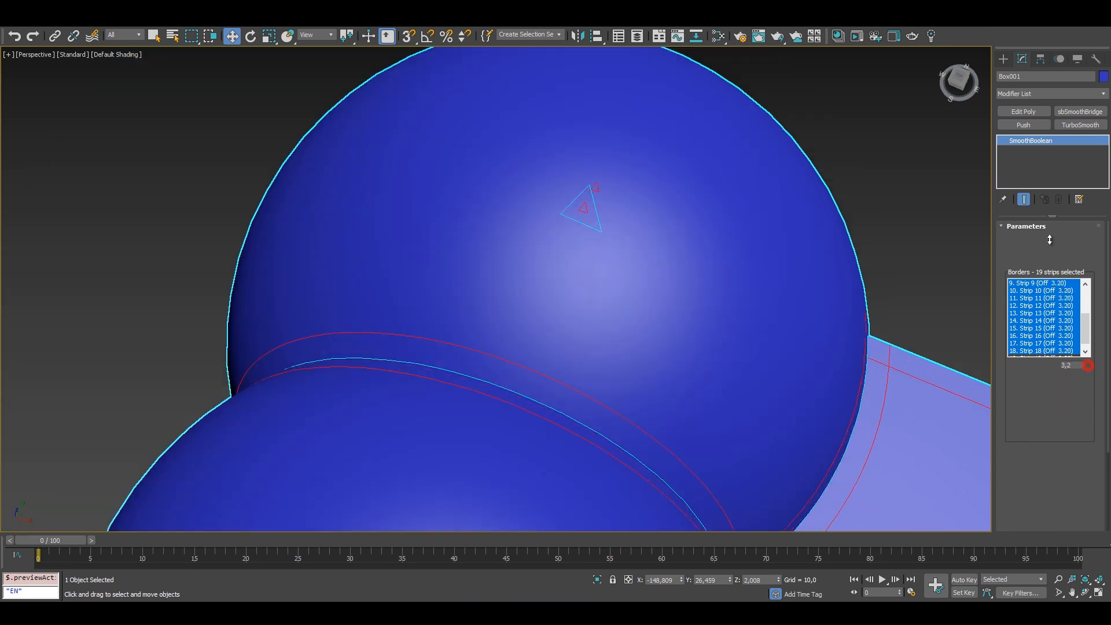
middle_click_drag(751, 345, 716, 300)
scroll(716, 300, "down", 3)
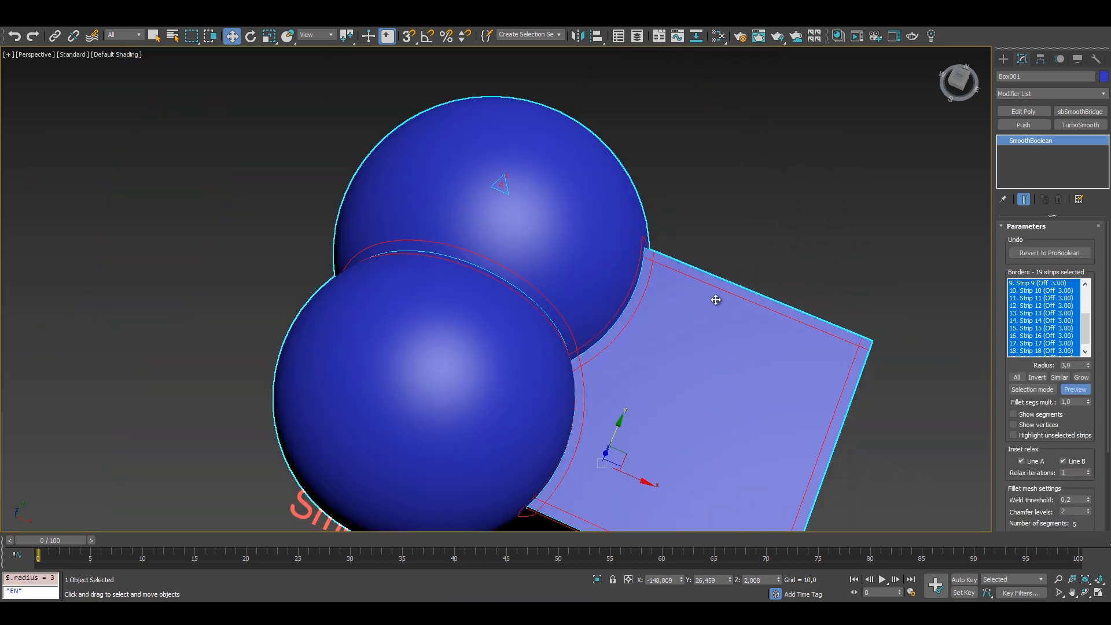
Revert the blue object to ProBoolean and convert it to SmoothBoolean again with automatic repair of broken smoothing groups
left_click(1047, 257)
left_click(596, 344)
right_click(651, 146)
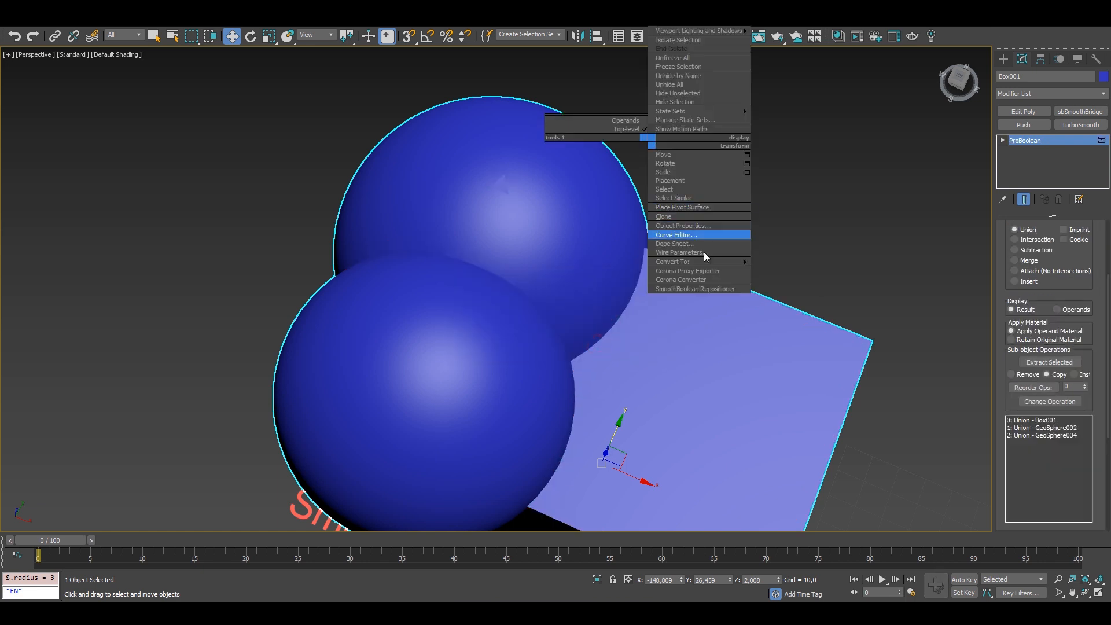
mouse_move(724, 261)
left_click(784, 279)
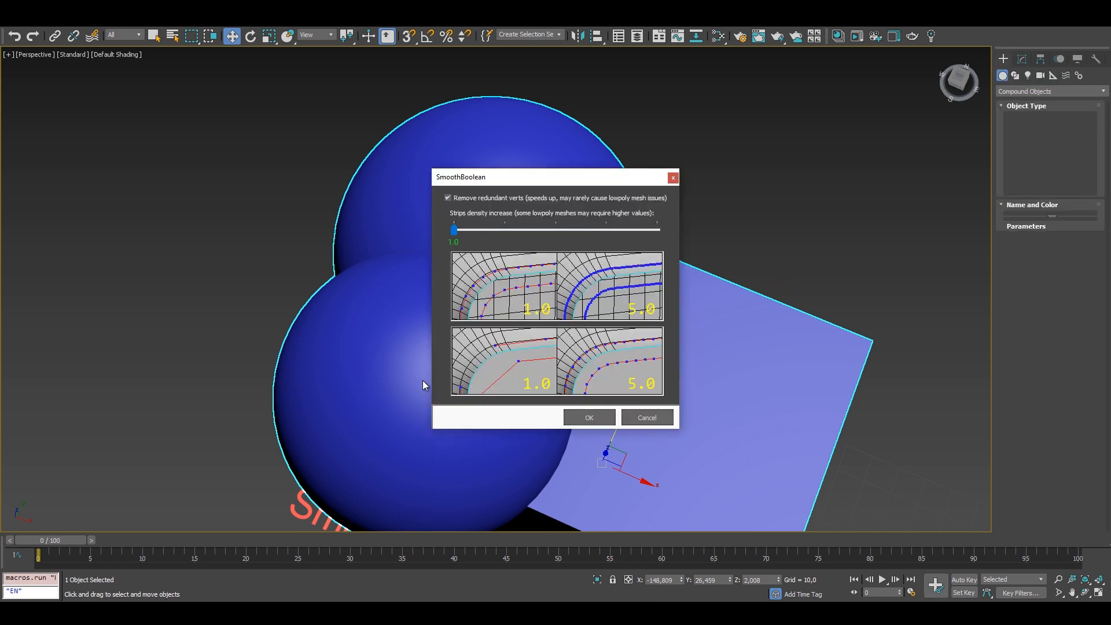
left_click(588, 418)
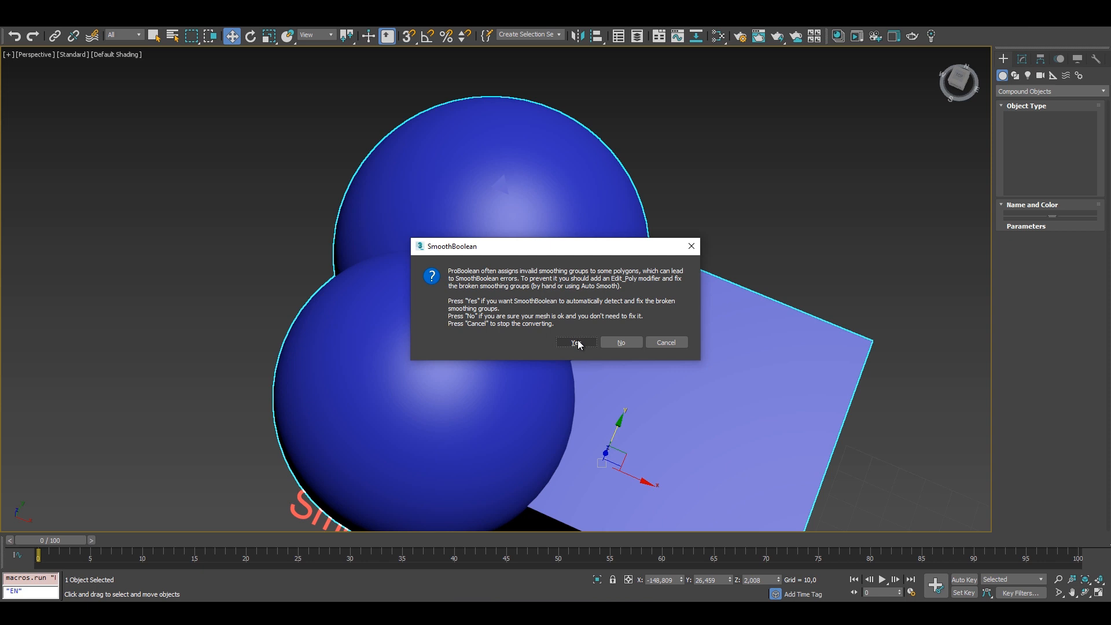
left_click(577, 343)
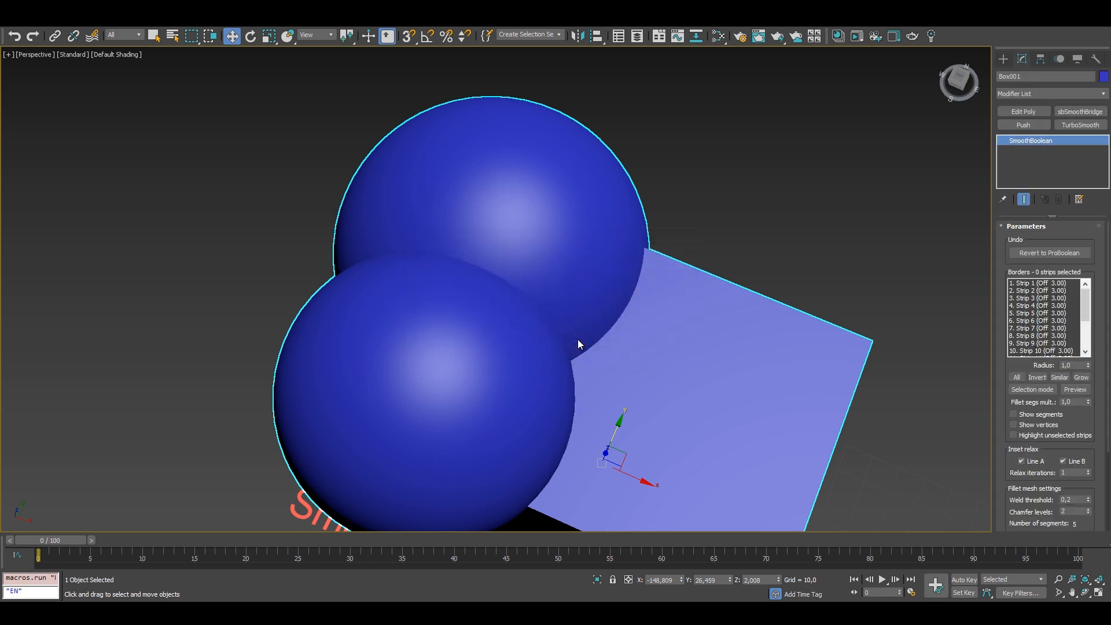
Preview all strips of the blue object with segments shown and set the fillet segments multiplier to 2.01
left_click(1015, 377)
left_click(1075, 388)
middle_click_drag(692, 371, 678, 299, "alt")
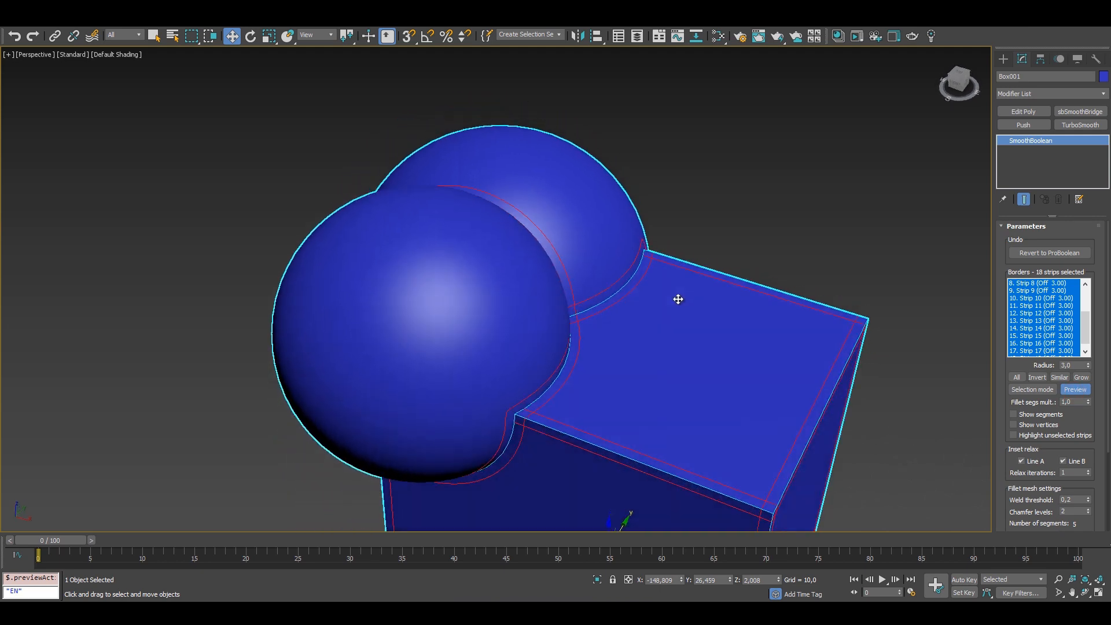
middle_click_drag(877, 423, 645, 402)
left_click(1022, 412)
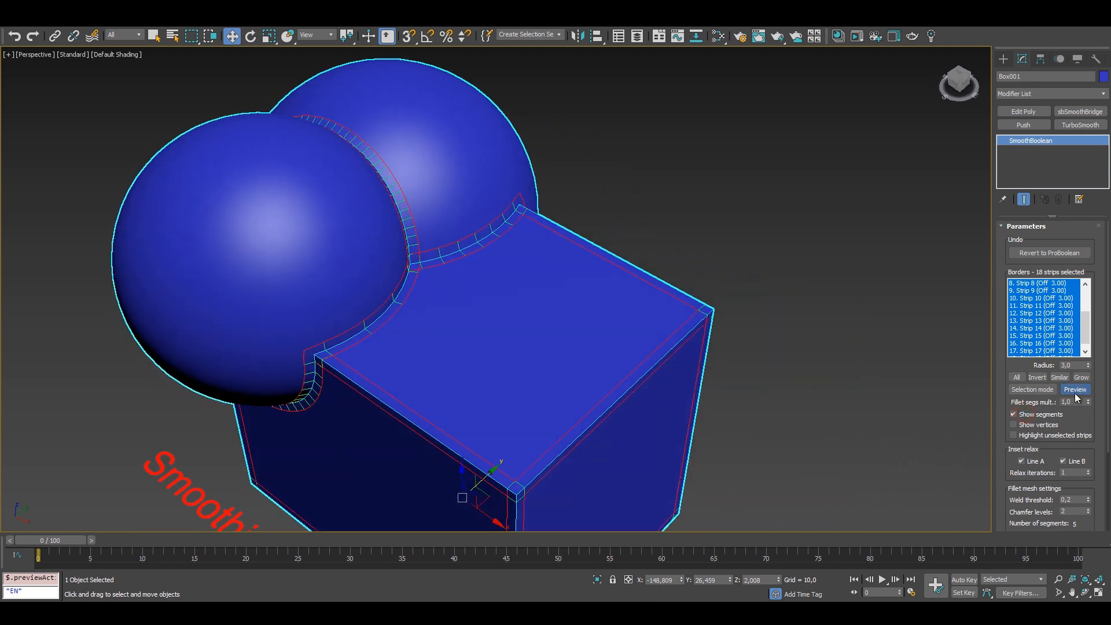
left_click_drag(1088, 403, 1093, 347)
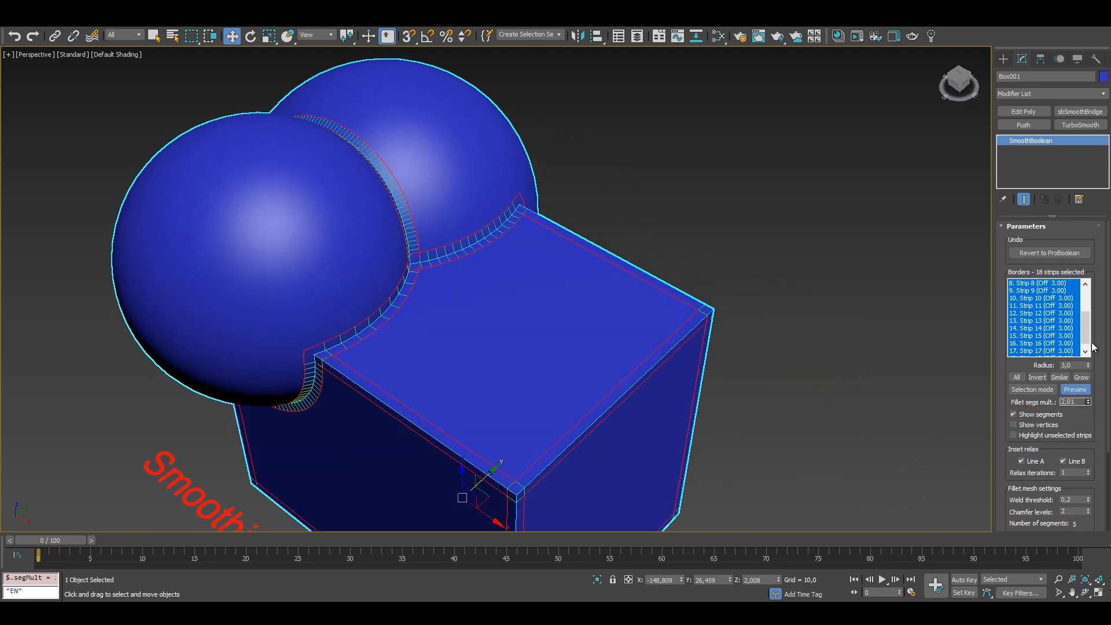
Generate the fillets on the blue box-and-spheres object and examine them with and without edged faces
scroll(1033, 495, "down", 5)
left_click(1043, 488)
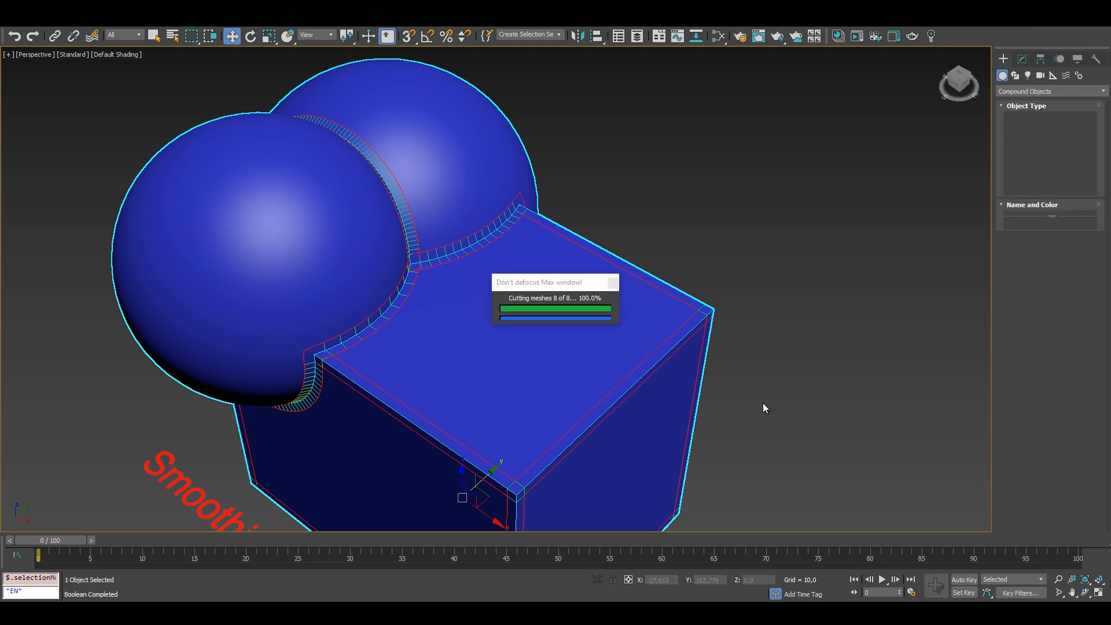
left_click(707, 245)
scroll(707, 246, "down", 4)
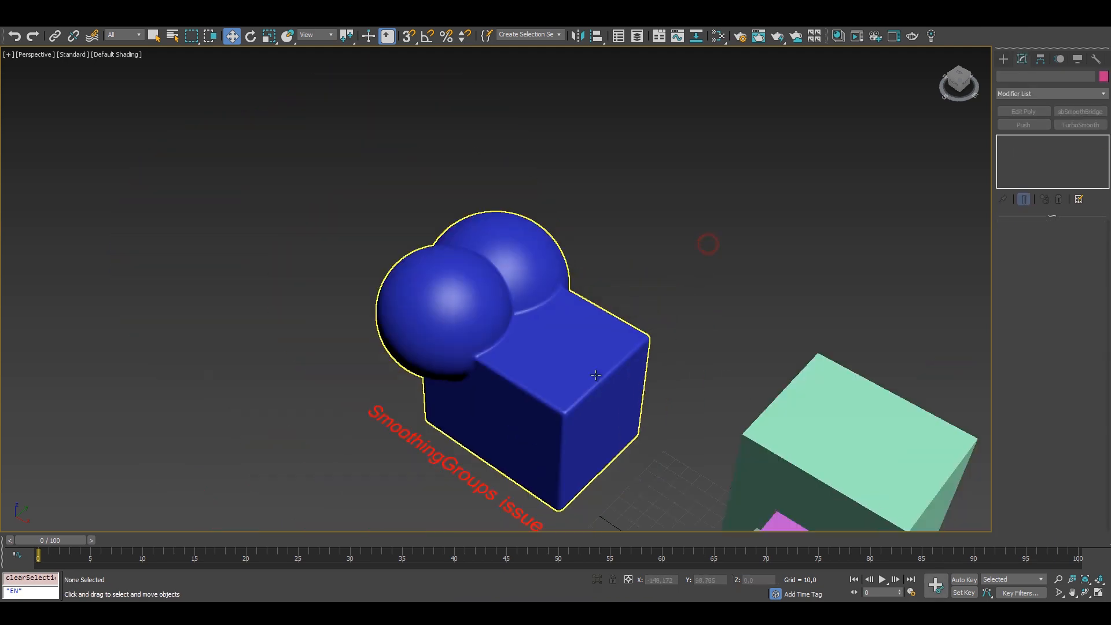
middle_click_drag(707, 245, 636, 343, "alt")
key("F4")
mouse_move(639, 385)
middle_mouse_down("alt")
mouse_move(511, 355)
mouse_move(487, 377)
mouse_move(555, 324)
middle_mouse_up("alt")
key("F4")
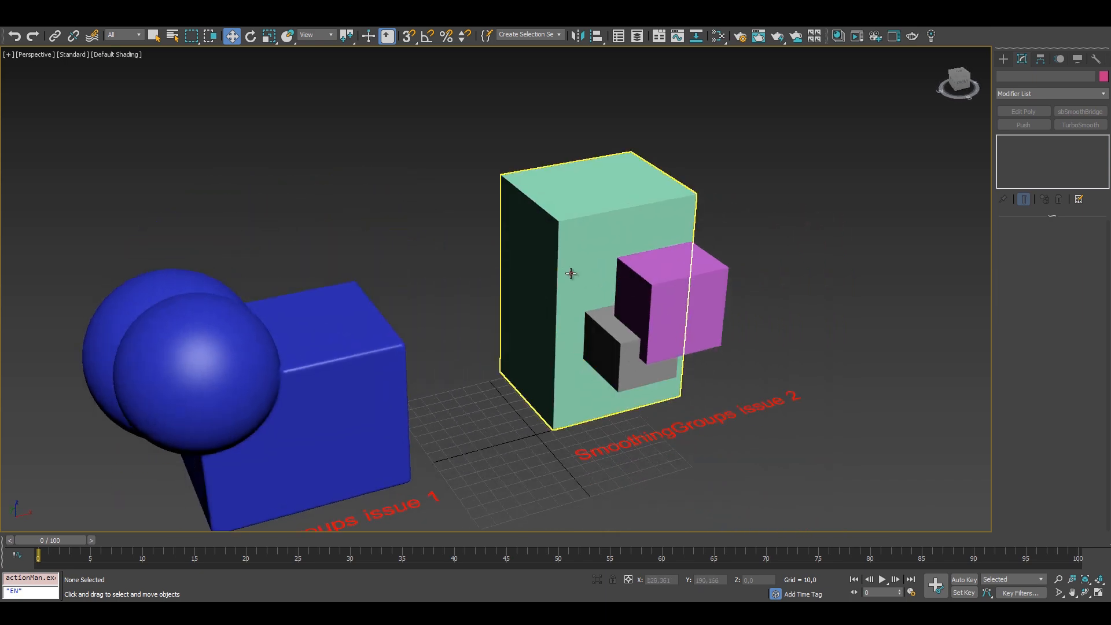
Unite the green box with the grey and purple boxes using ProBoolean Union in the SmoothingGroups issue 2 example
left_click(571, 273)
scroll(604, 305, "up", 5)
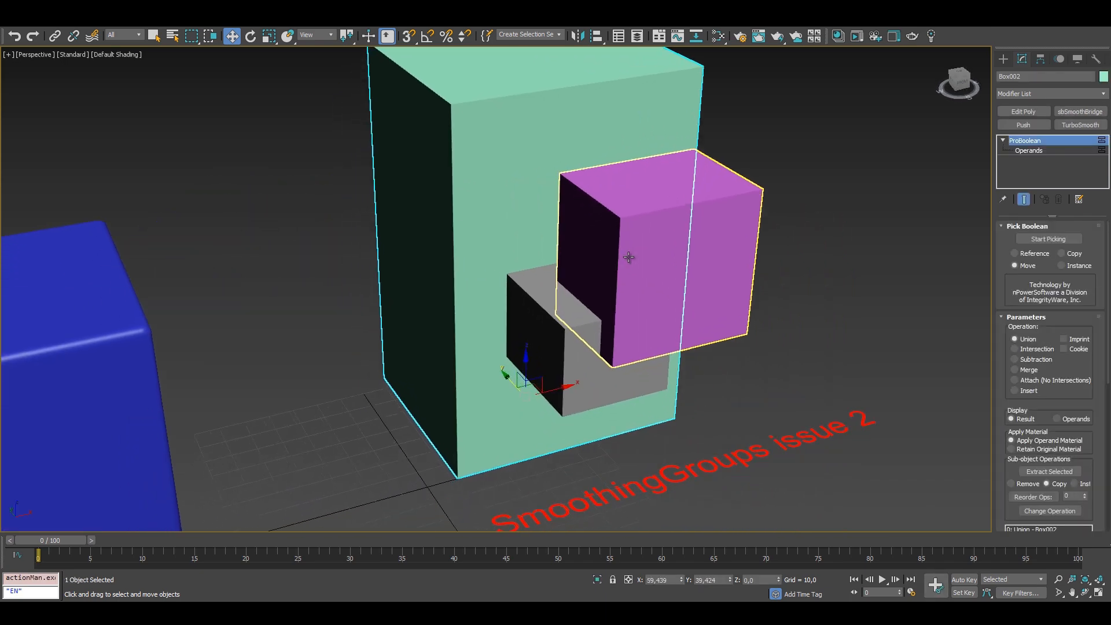
key("F4")
left_click(1049, 239)
left_click(562, 310)
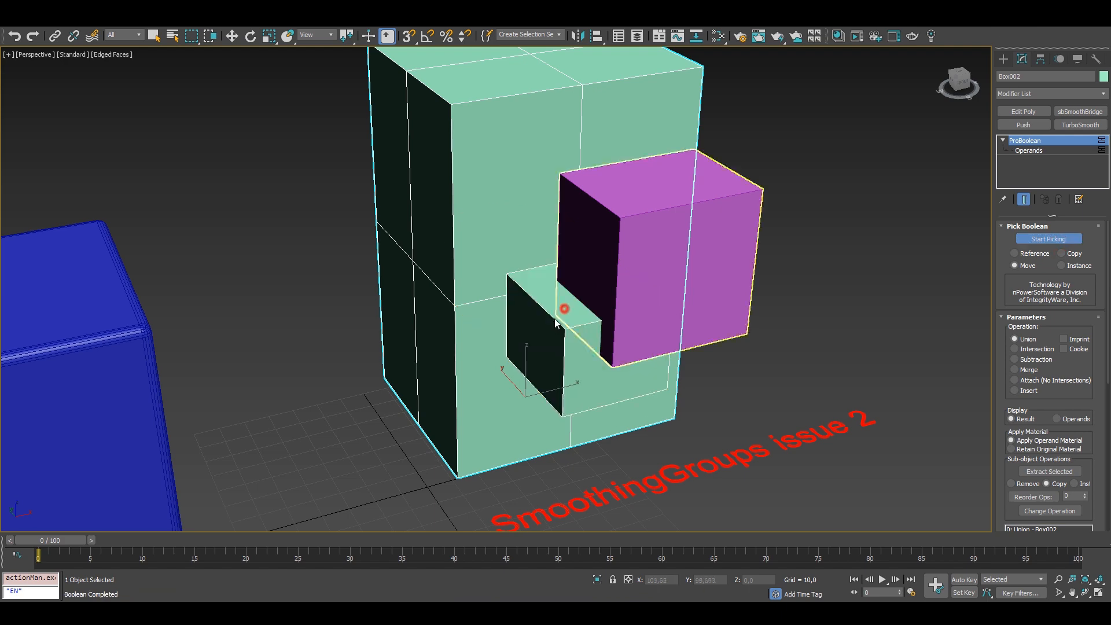
middle_click_drag(554, 318, 581, 328, "alt")
left_click(718, 282)
key("w")
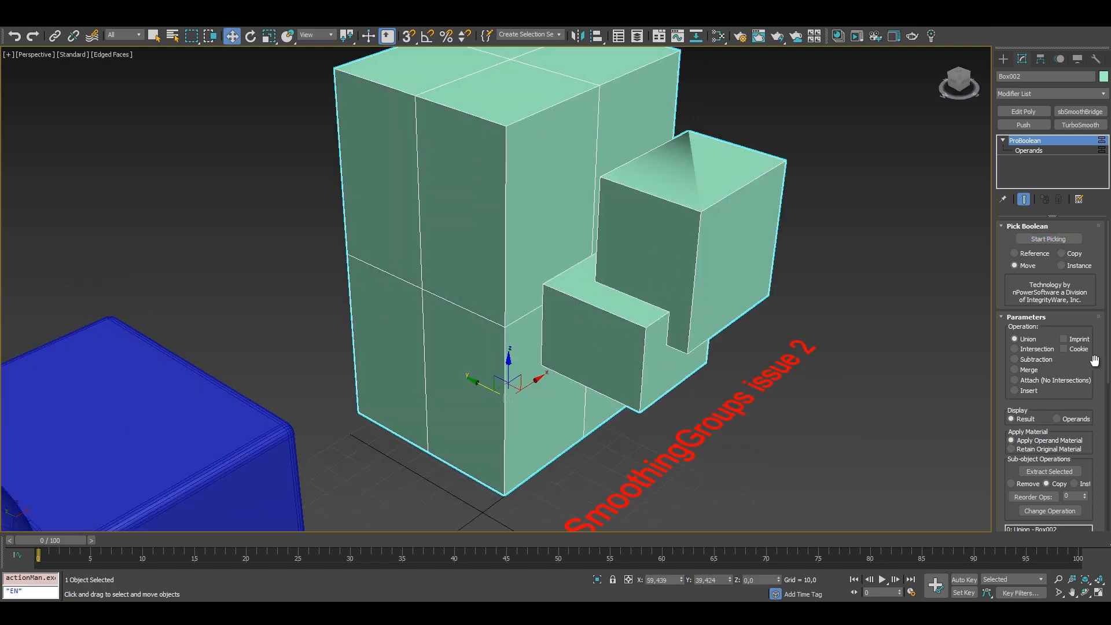
Set the green union's planar edge removal to No Edge Removal and check its shading with edged faces off
scroll(1095, 375, "down", 10)
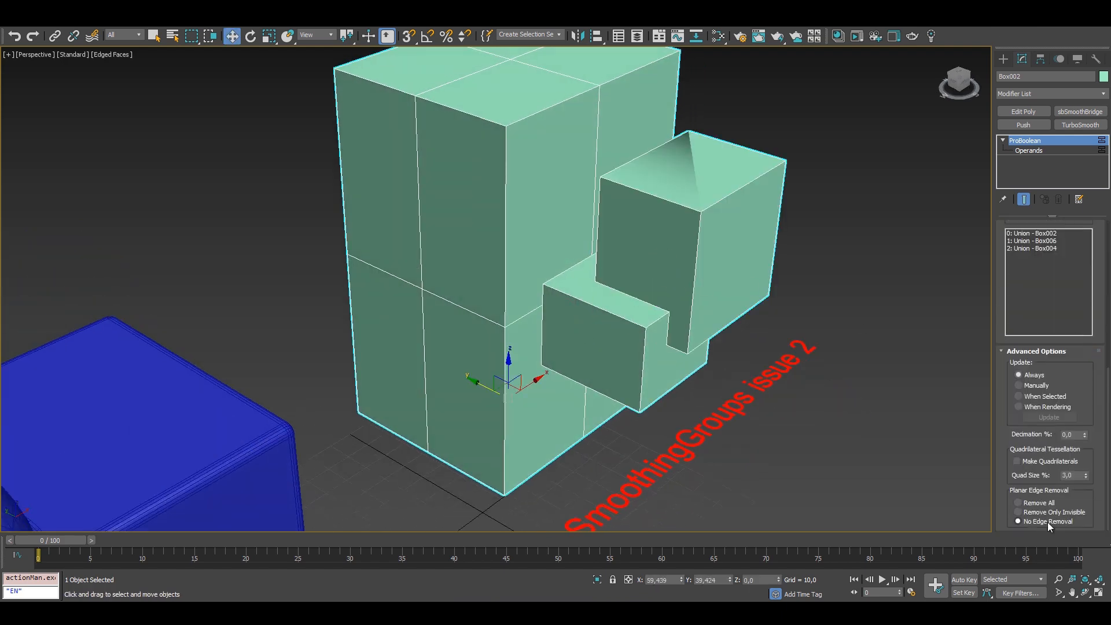
left_click(1047, 522)
key("F4")
mouse_move(699, 376)
middle_mouse_down("alt")
mouse_move(595, 359)
mouse_move(588, 308)
mouse_move(665, 353)
mouse_move(602, 358)
mouse_move(521, 389)
mouse_move(592, 382)
mouse_move(526, 405)
mouse_move(541, 405)
mouse_move(650, 387)
mouse_move(654, 376)
middle_mouse_up("alt")
key("F4")
Try to convert the green union to SmoothBoolean, inspect the invalid mesh part, and delete the extracted piece
right_click(716, 182)
mouse_move(794, 303)
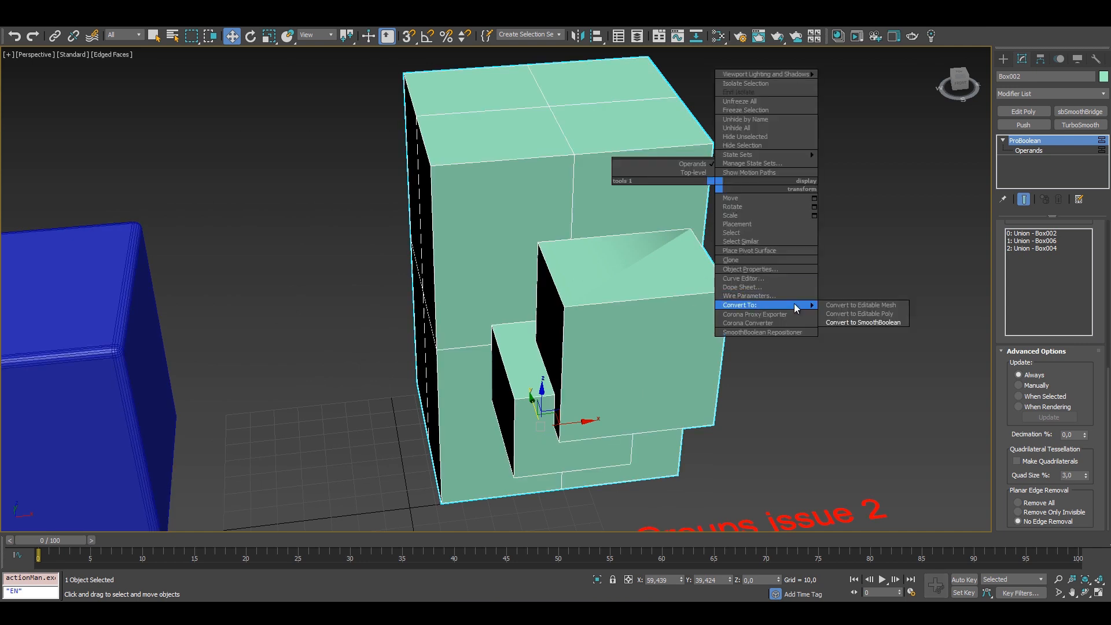
left_click(851, 320)
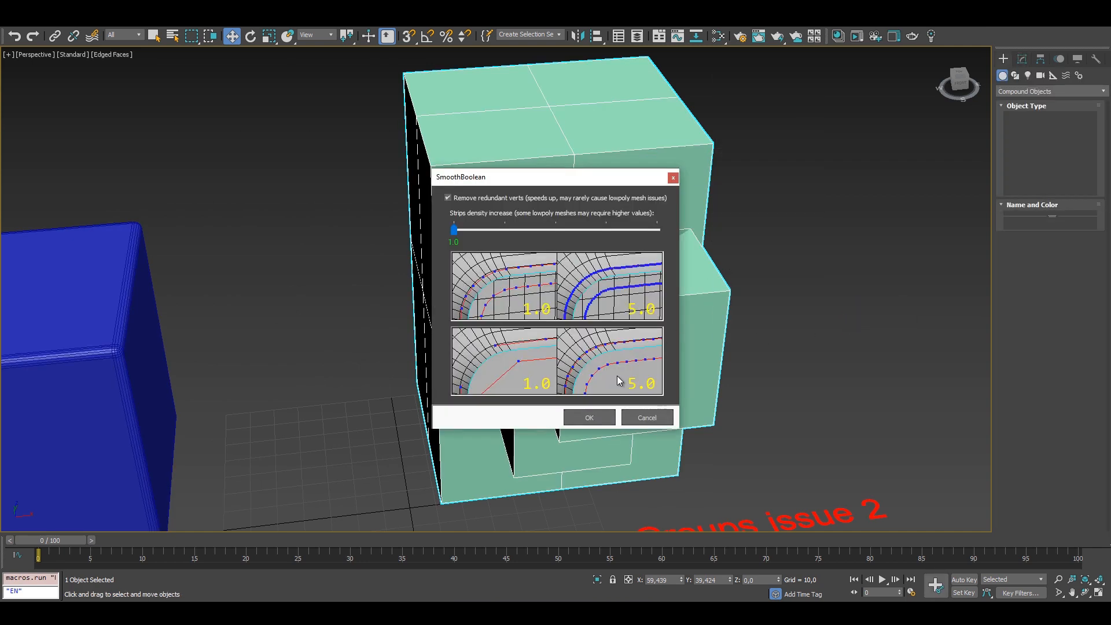
left_click(587, 417)
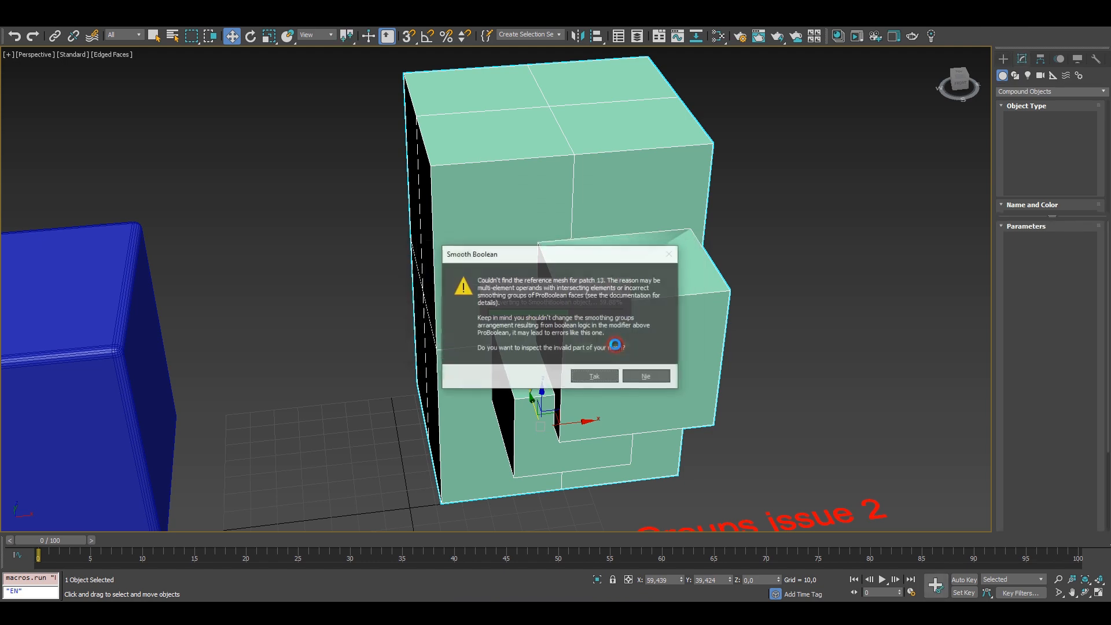
left_click(587, 373)
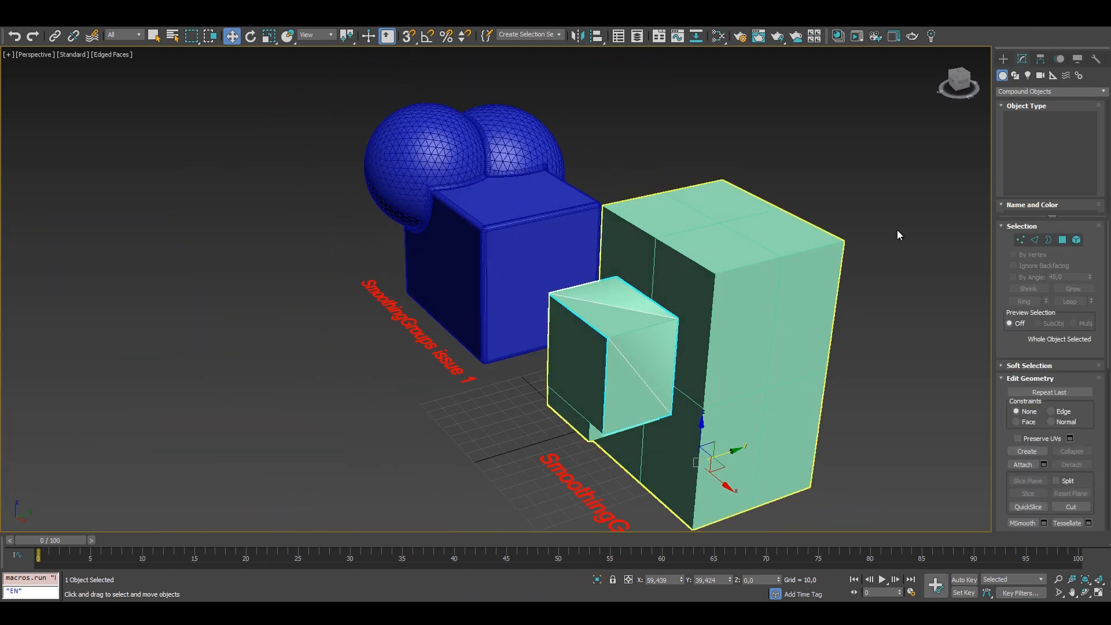
key("Delete")
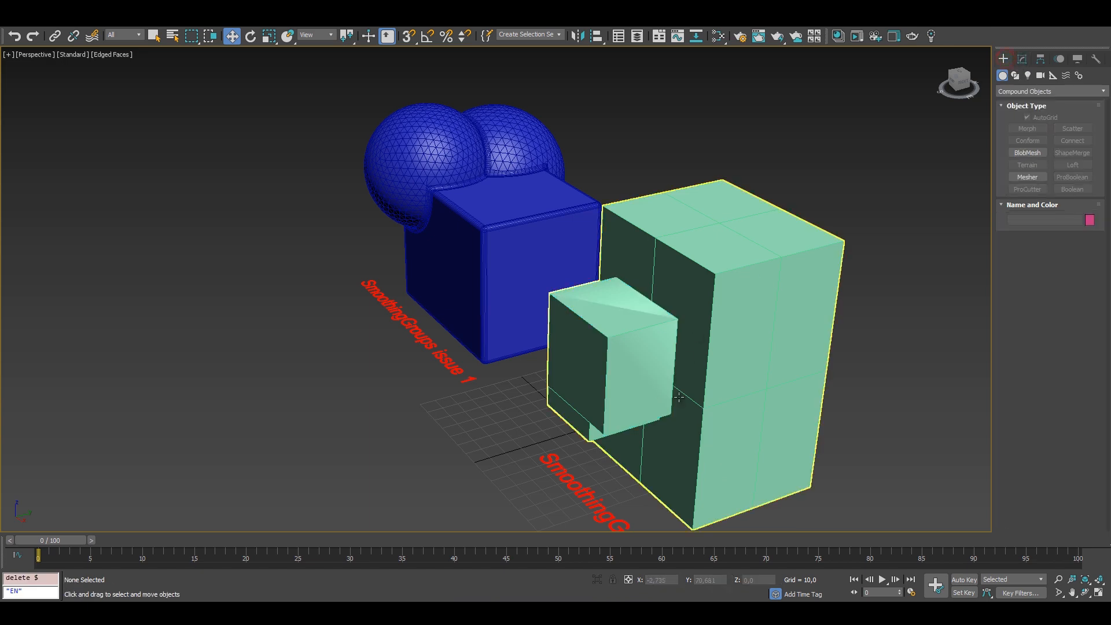
Retry the SmoothBoolean conversion of the green union with automatic smoothing-group repair and inspect the invalid mesh part
left_click(679, 397)
middle_click_drag(679, 397, 982, 84, "alt")
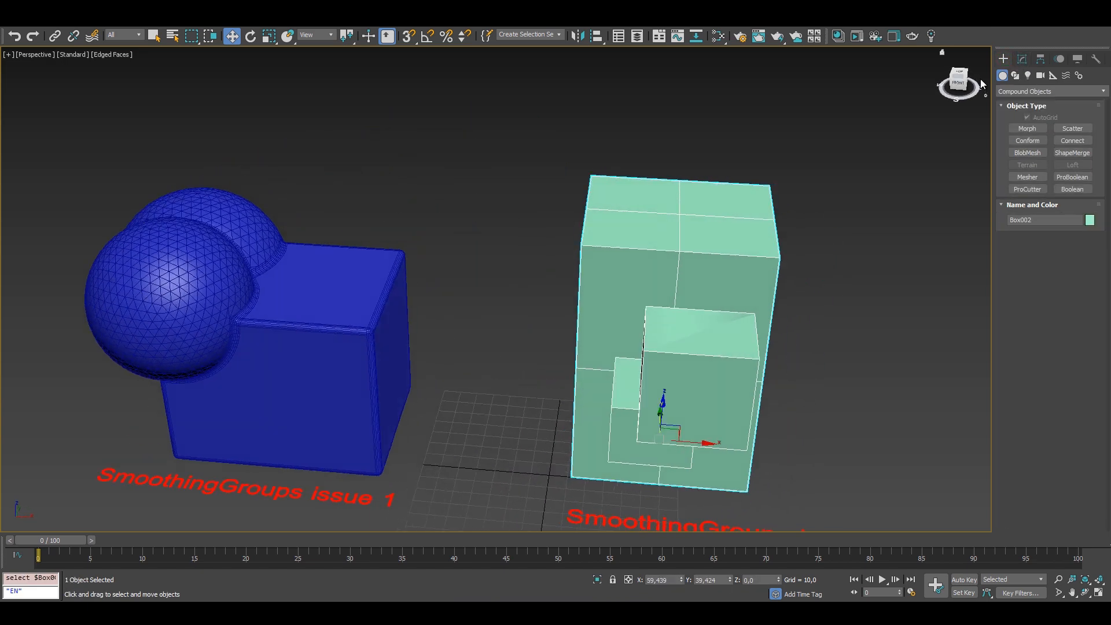
right_click(762, 169)
mouse_move(822, 289)
left_click(881, 296)
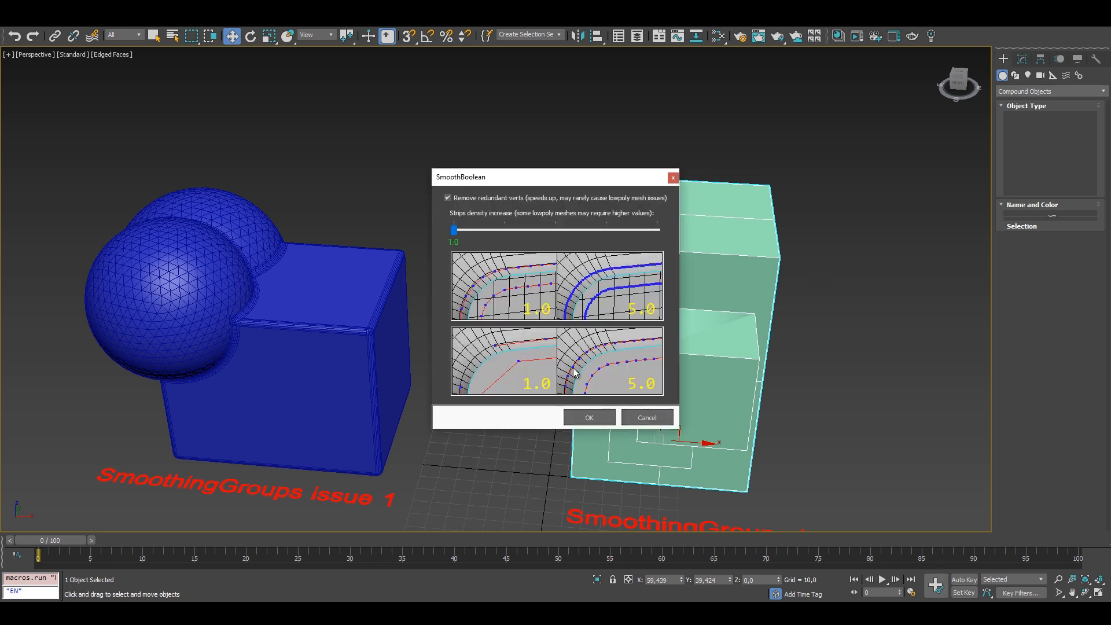
left_click(596, 418)
left_click(585, 348)
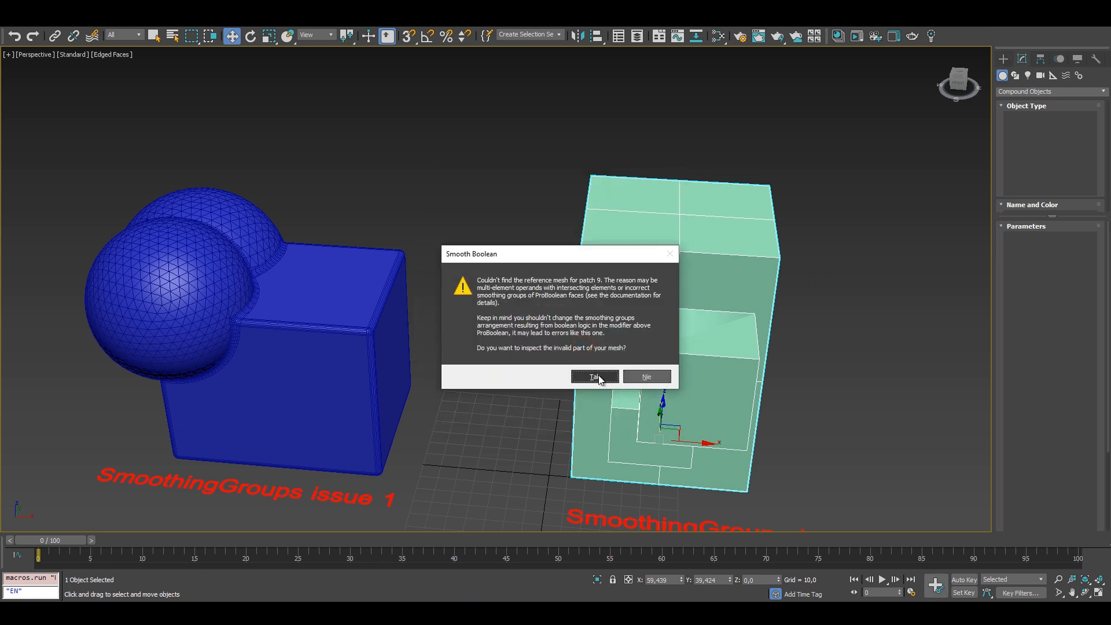
left_click(594, 376)
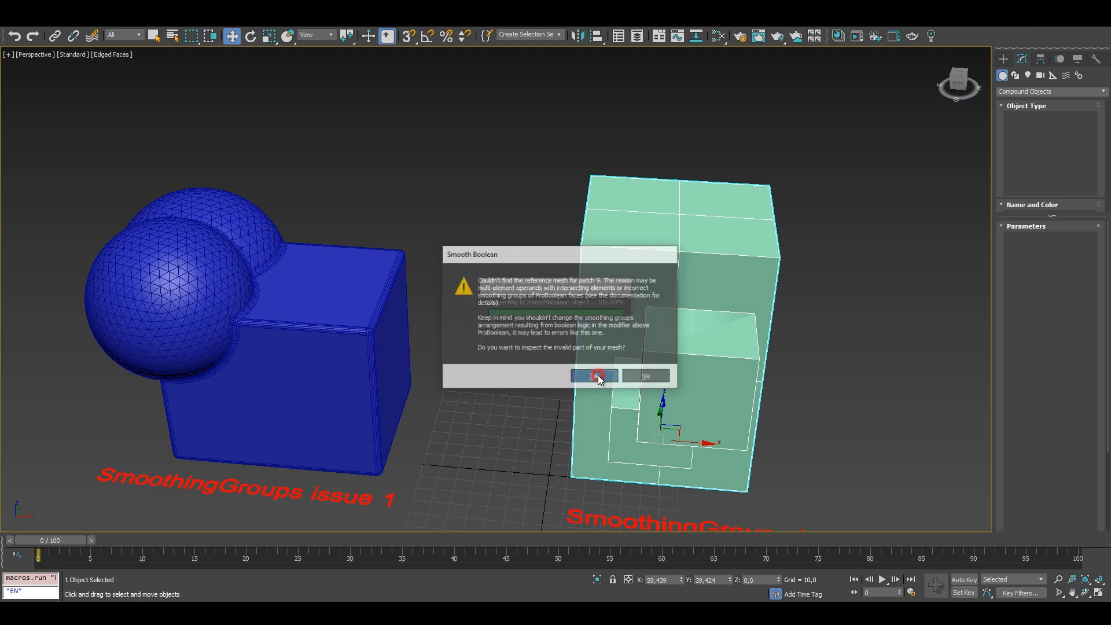
left_click(597, 579)
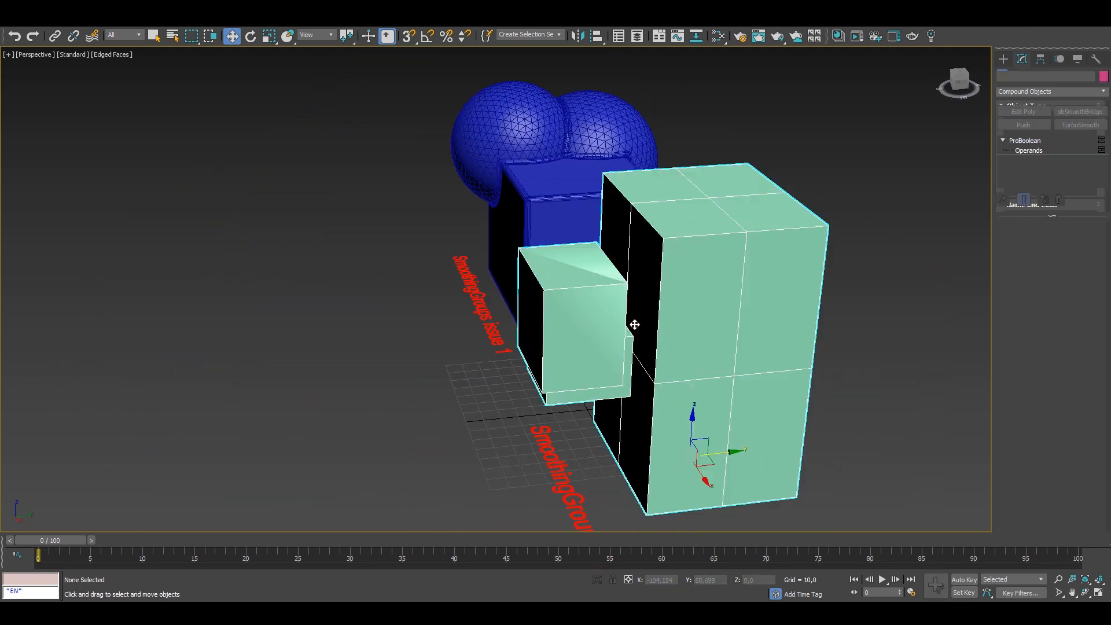
Add an Edit Poly modifier to the green union and apply Auto Smooth at 45.0 to all its polygons
left_click(635, 325)
middle_click_drag(635, 325, 738, 272, "alt")
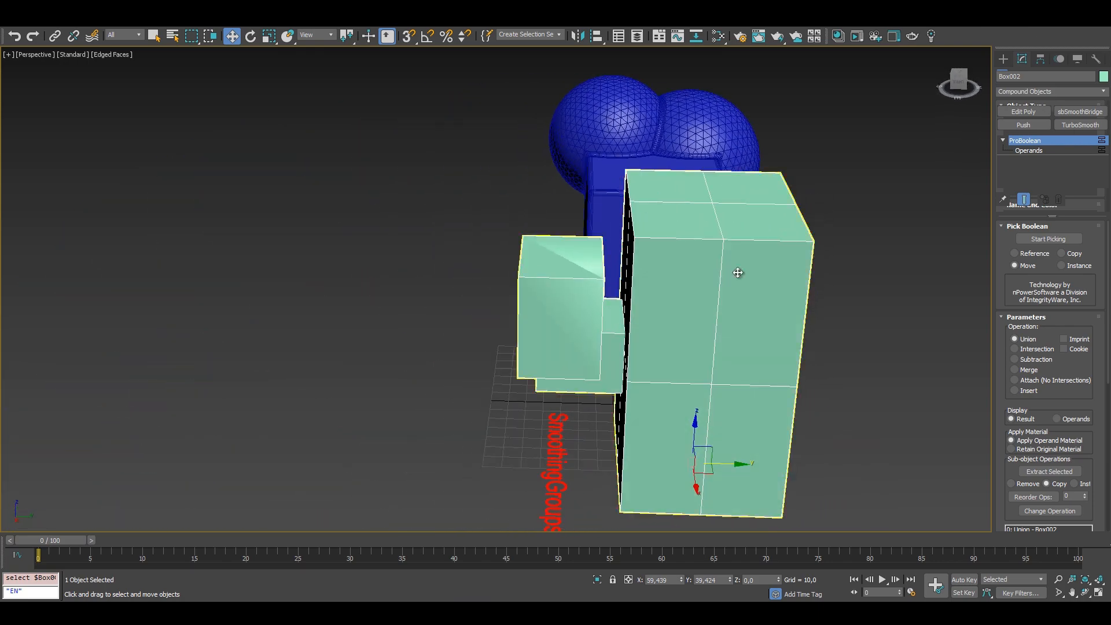
left_click(1022, 152)
middle_click_drag(576, 319, 718, 322, "alt")
left_click(1035, 111)
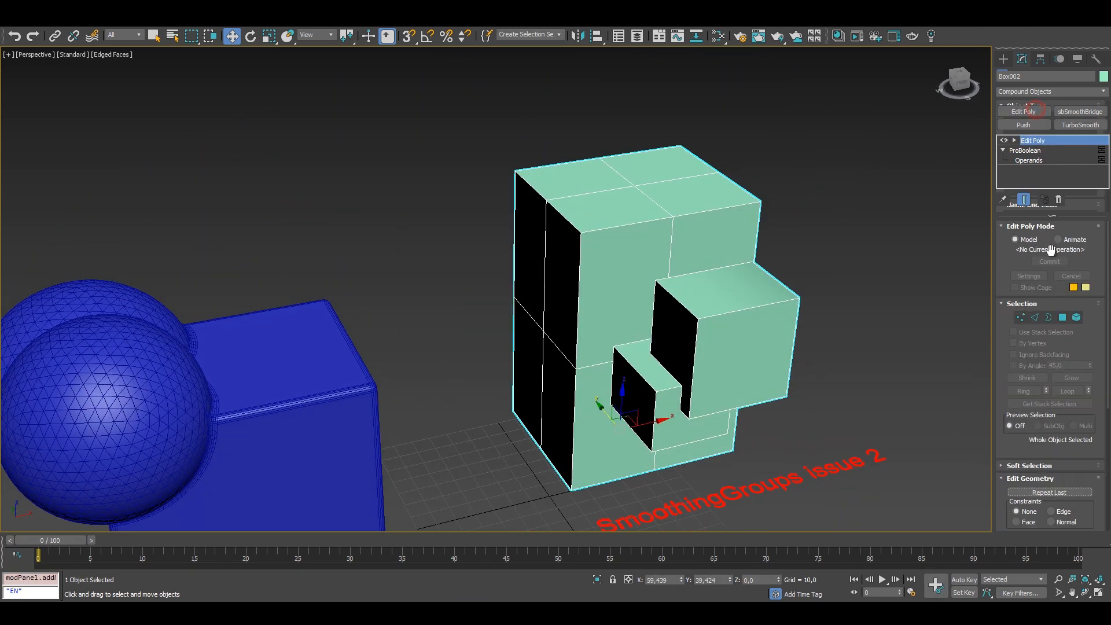
left_click(1063, 317)
key("ctrl+a")
scroll(1052, 498, "down", 8)
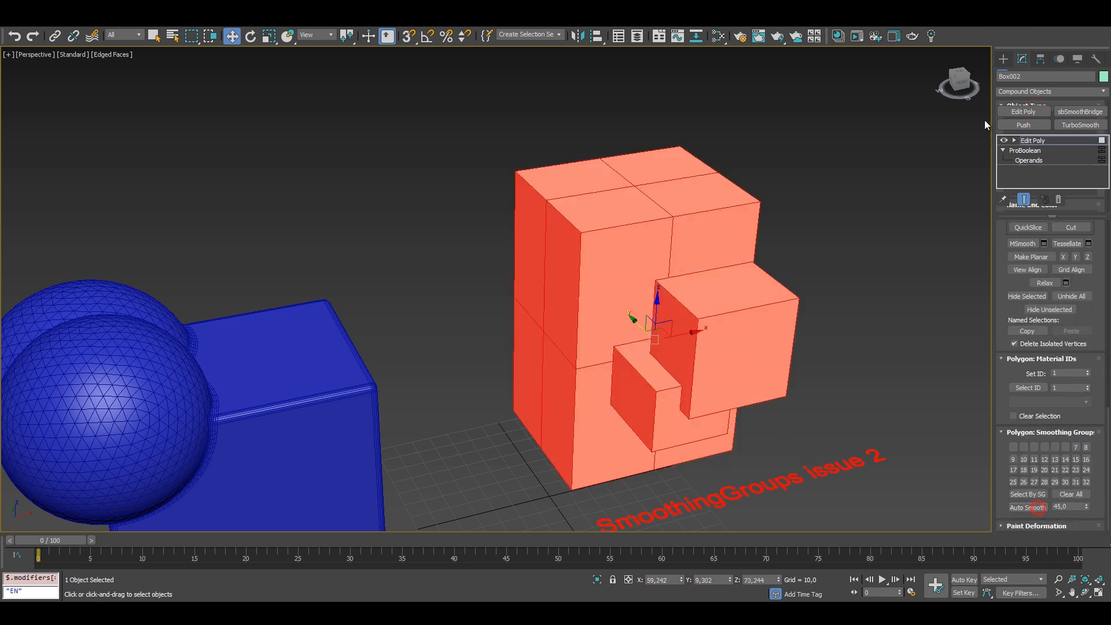
left_click(1007, 58)
Convert the auto-smoothed green union to SmoothBoolean with redundant vertices removed and strips density increase at 1.0
right_click(793, 117)
mouse_move(857, 236)
left_click(929, 262)
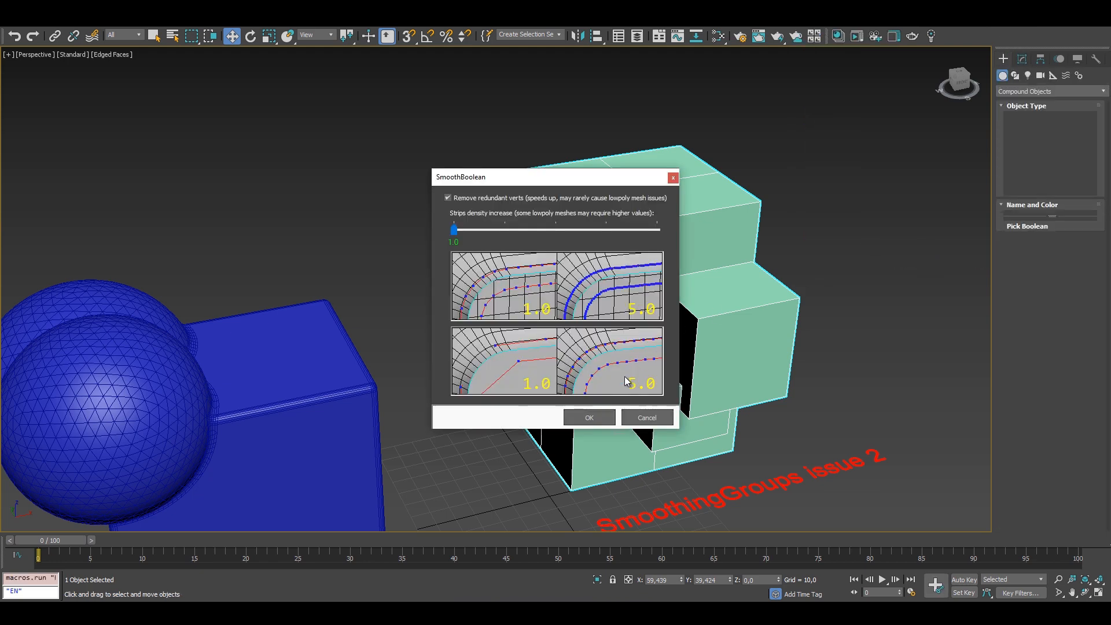
left_click(597, 417)
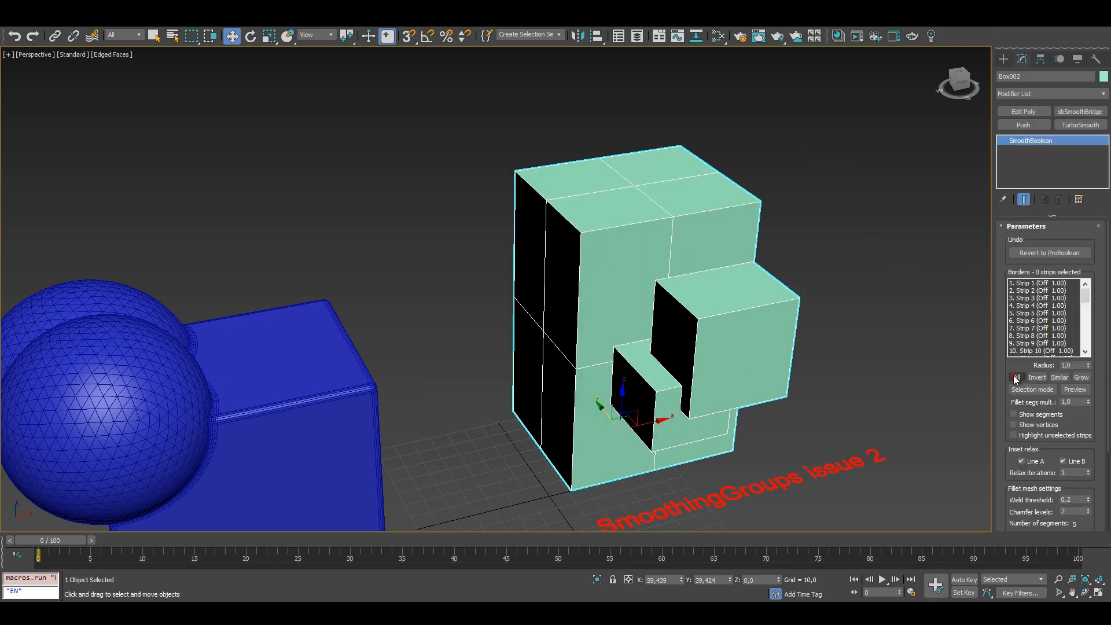
Preview all border strips of the green union and set their fillet radius to 2,56
left_click(1016, 377)
left_click(1075, 389)
mouse_move(675, 335)
middle_mouse_down("alt")
mouse_move(736, 355)
mouse_move(549, 349)
mouse_move(575, 358)
middle_mouse_up("alt")
left_click_drag(1088, 365, 1088, 353)
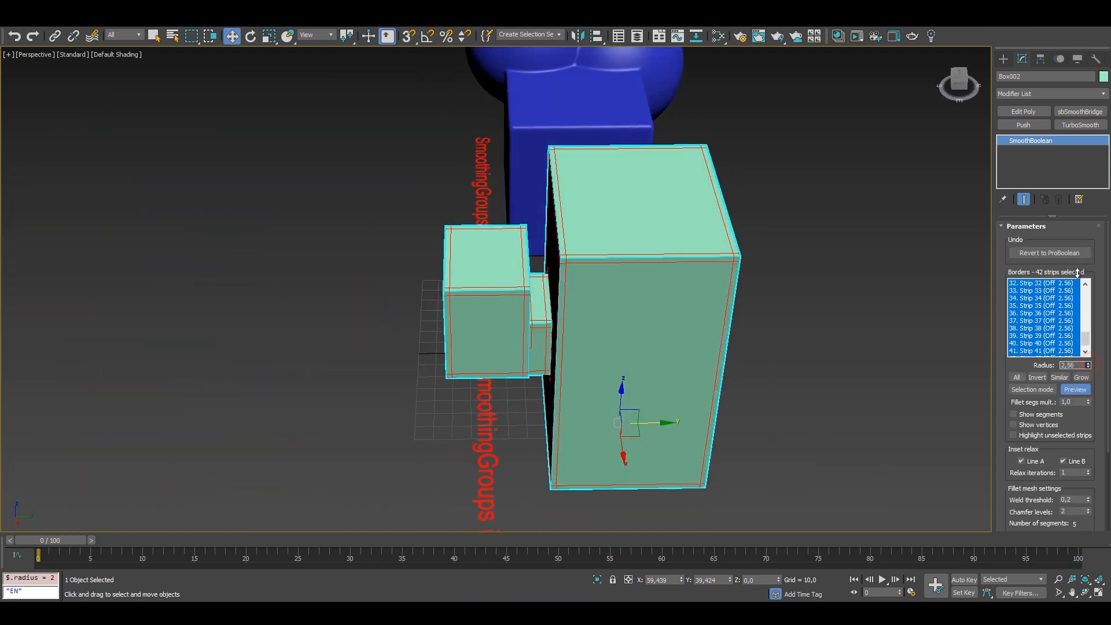
Solve the green union's fillet mesh with accurate n-gons handling and inspect the result with edged faces on and off
middle_click_drag(648, 353, 1055, 425, "alt")
key("z")
scroll(1068, 416, "down", 3)
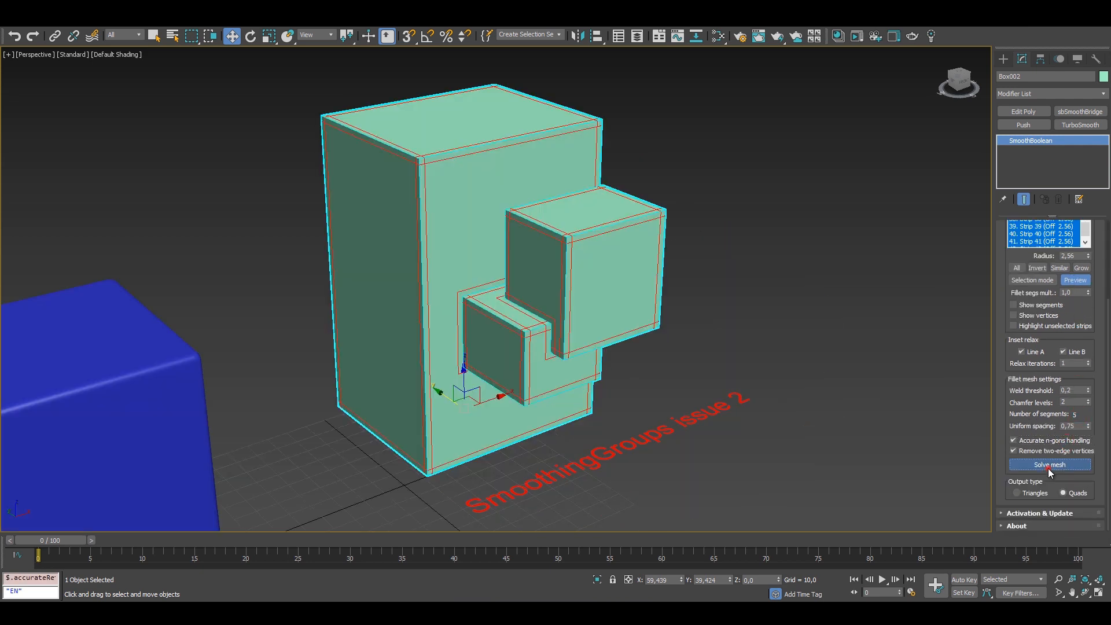
left_click(1047, 466)
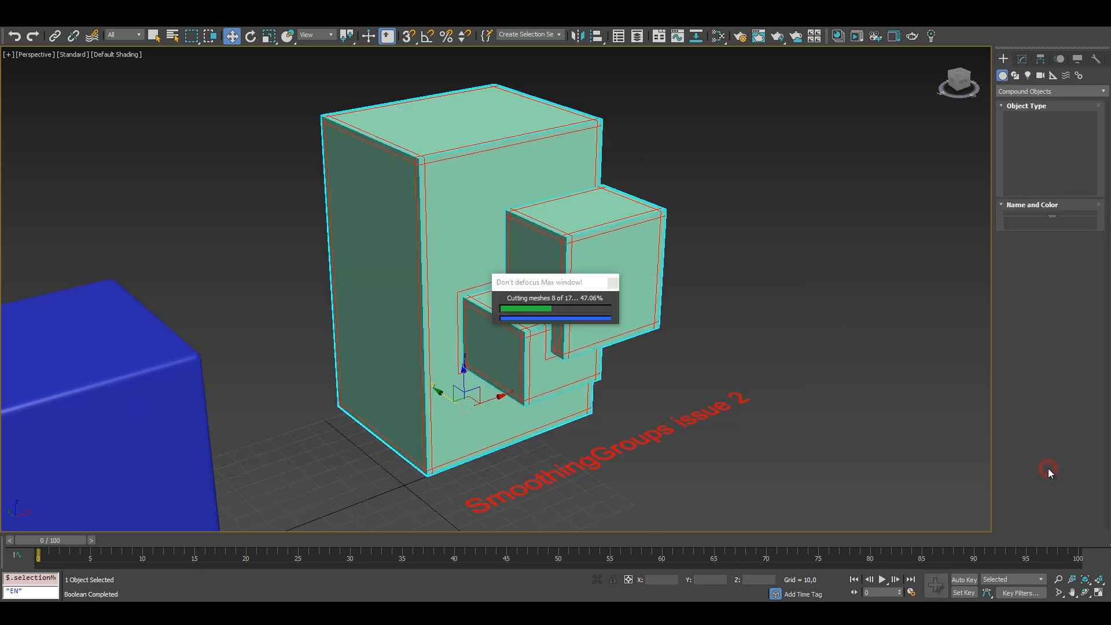
left_click(743, 220)
key("F4")
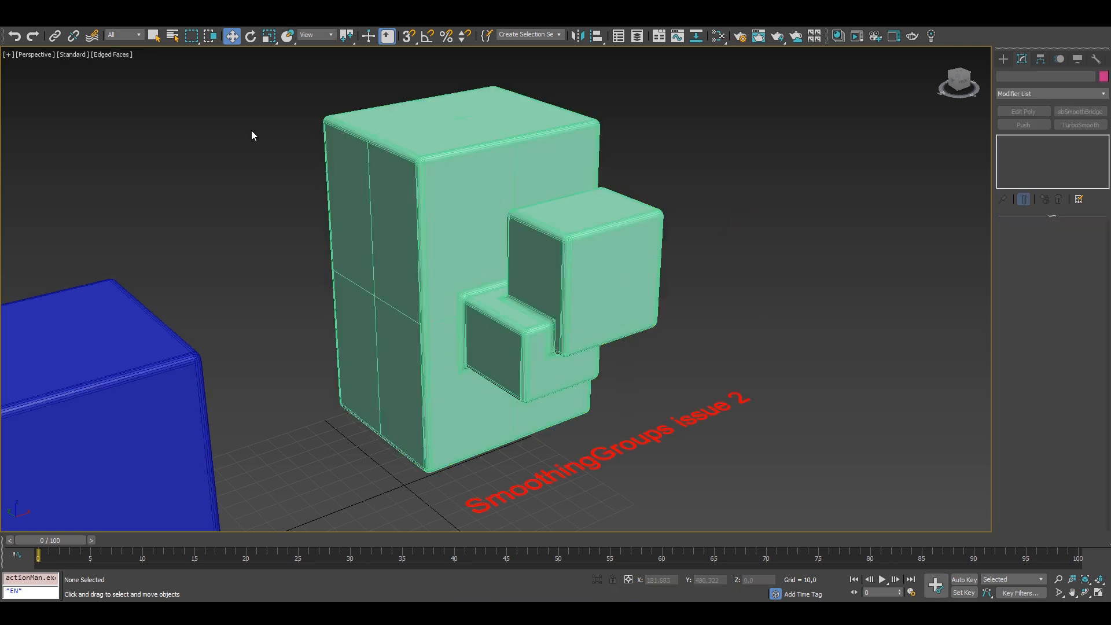
left_click(151, 41)
left_click(422, 211)
left_click(712, 181)
mouse_move(643, 268)
middle_mouse_down("alt")
mouse_move(673, 295)
mouse_move(399, 292)
mouse_move(421, 228)
mouse_move(581, 288)
mouse_move(573, 299)
middle_mouse_up("alt")
key("F4")
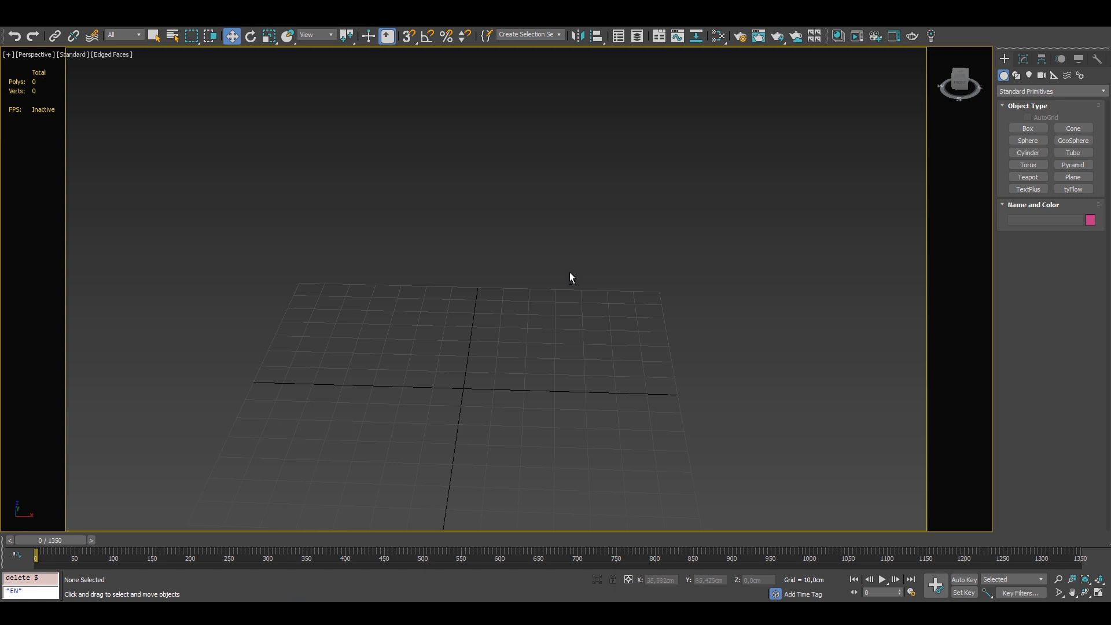
Create a large upright cylinder with a radius of about 16,4 cm and a height of about 77,5 cm
middle_click_drag(569, 272, 598, 245, "alt")
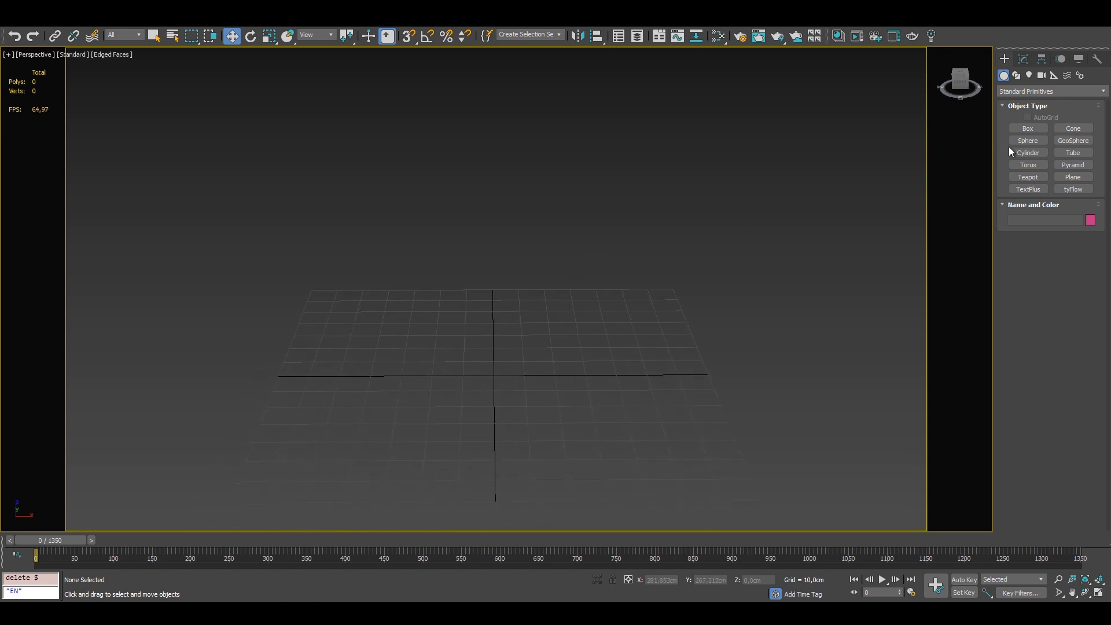
left_click(1028, 152)
left_click_drag(369, 377, 404, 384)
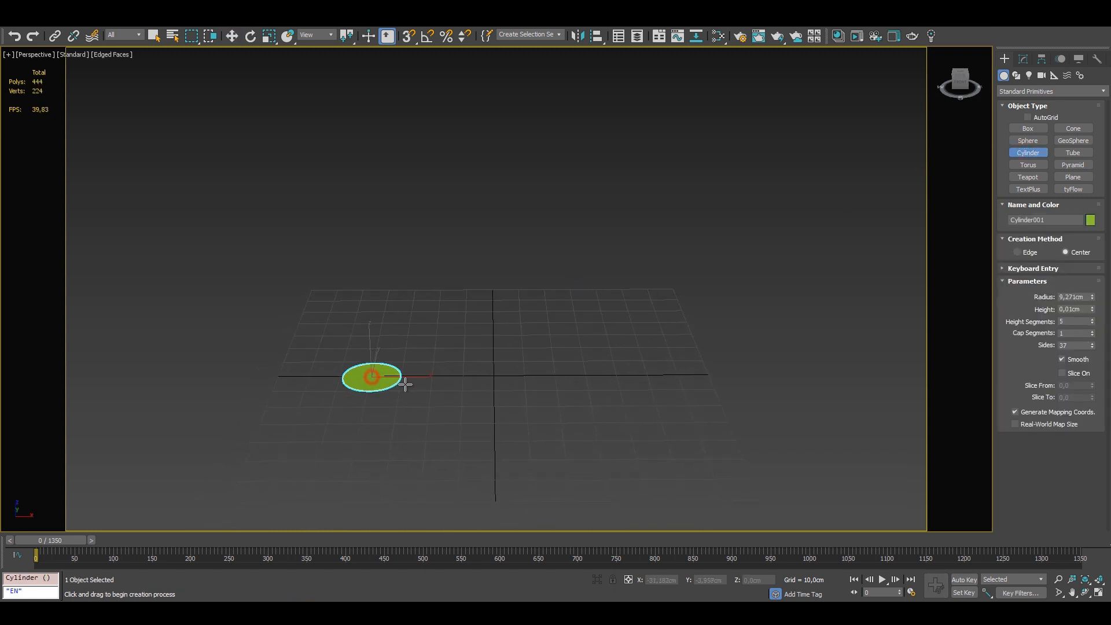
left_click(394, 144)
middle_click_drag(405, 299, 392, 300, "alt")
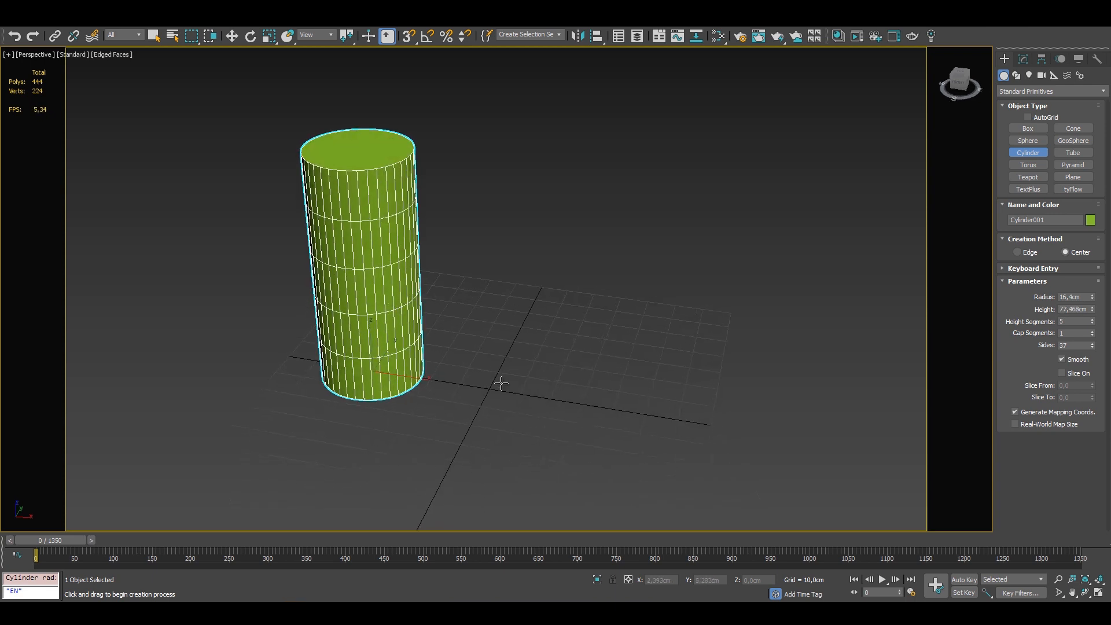
Create a smaller cylinder of about 7,4 cm radius and 49,5 cm height, and align it to the large cylinder
left_click_drag(501, 383, 504, 385)
left_click(507, 242)
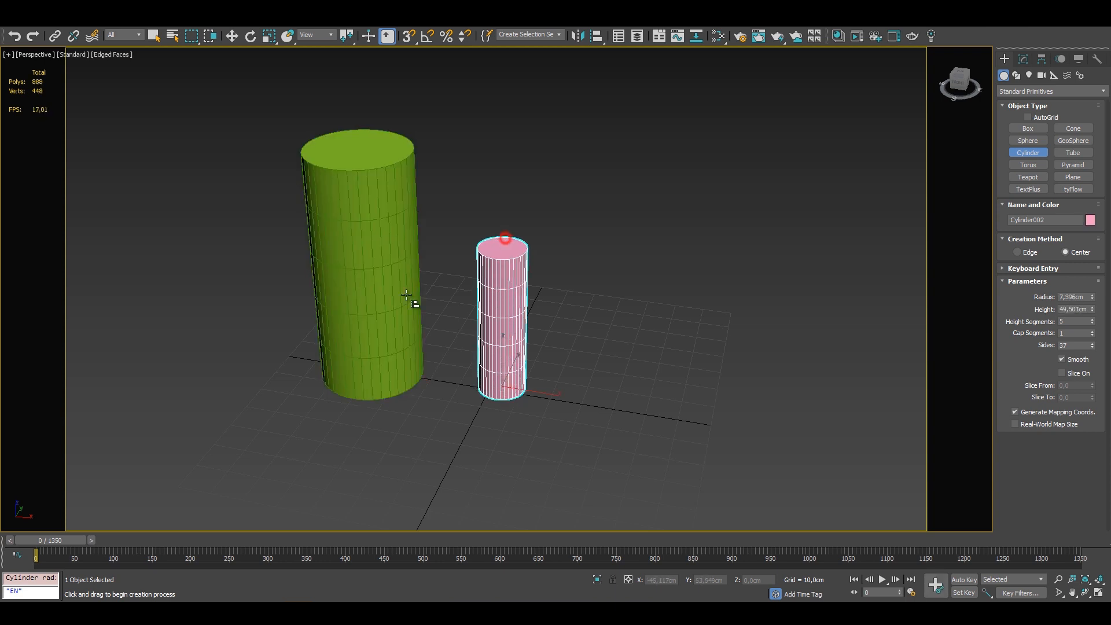
key("alt+a")
left_click(404, 297)
left_click(553, 400)
Tilt the smaller cylinder about 45,7 degrees around Y and raise it so it branches from the large cylinder's upper half
left_click(251, 36)
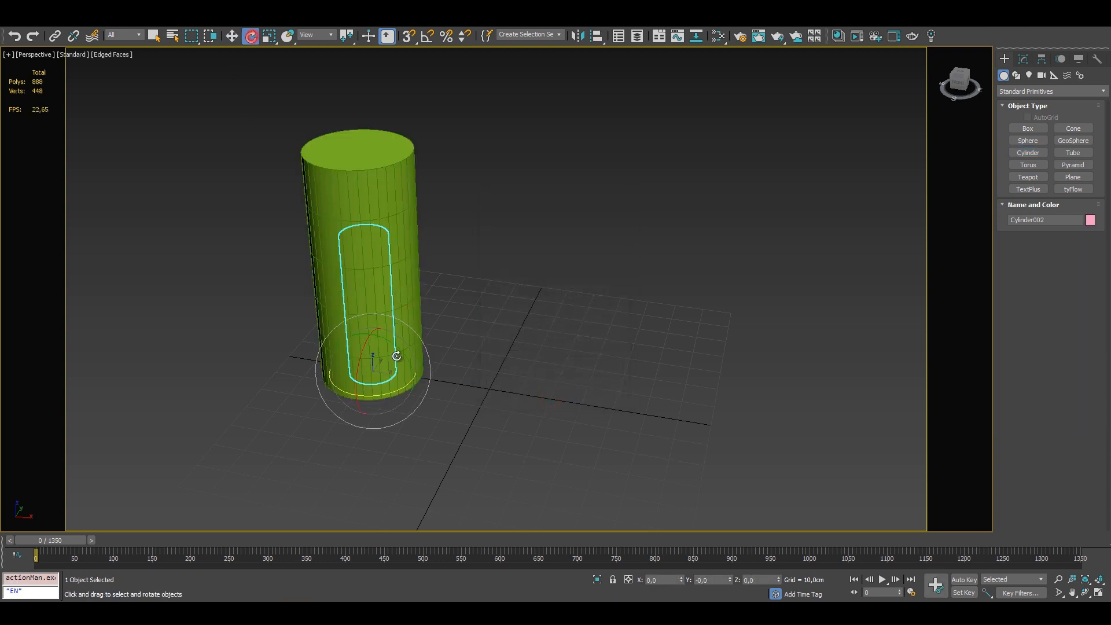
left_click_drag(390, 345, 409, 353)
middle_click_drag(435, 373, 447, 361, "alt")
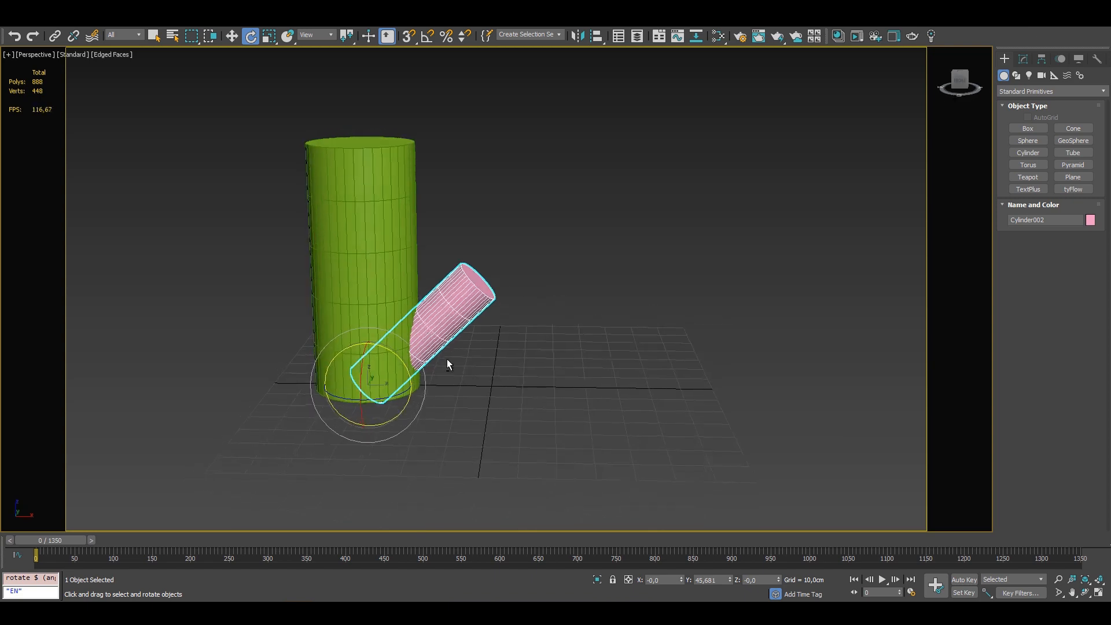
left_click(232, 36)
left_click_drag(378, 370, 379, 273)
Union the tilted cylinder with the large cylinder using a ProBoolean compound object
left_click(367, 339)
left_click(1023, 58)
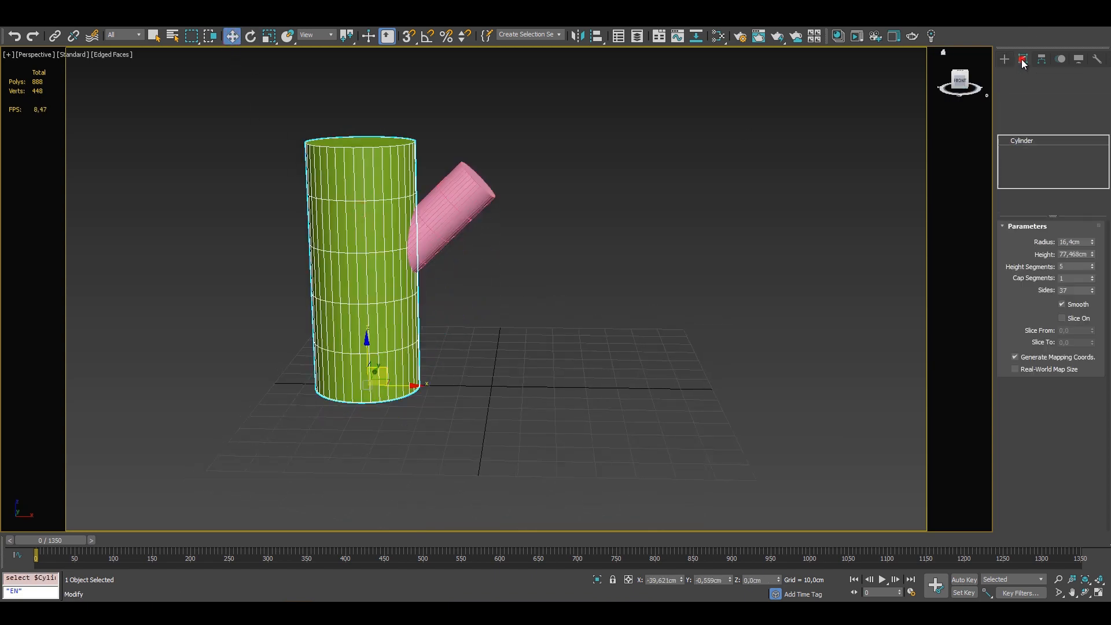
middle_click_drag(570, 269, 855, 154, "alt")
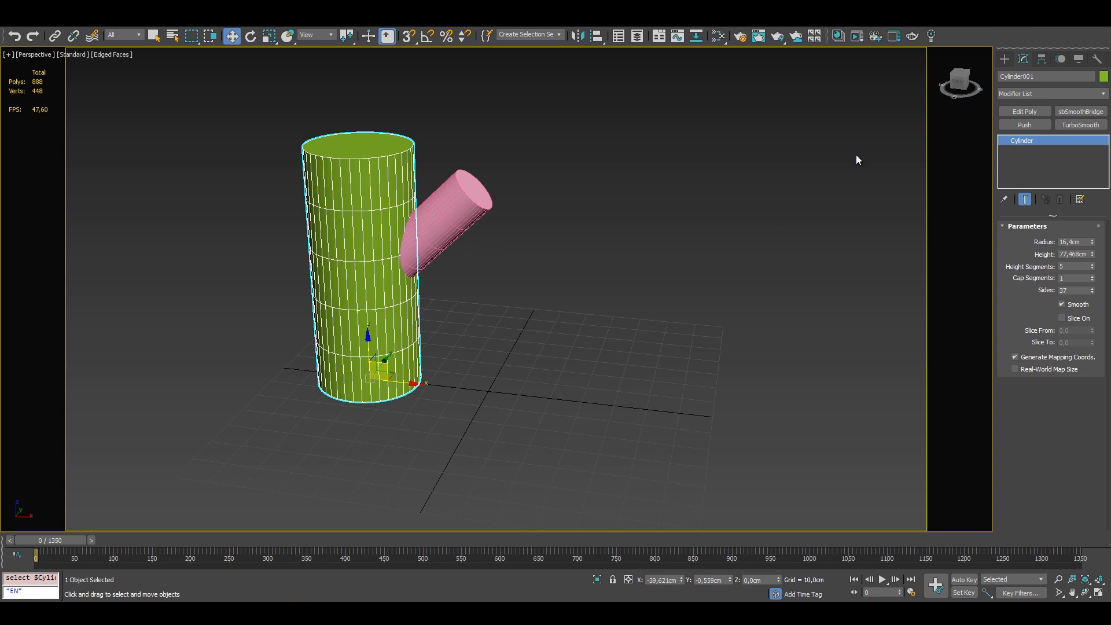
left_click(1004, 58)
left_click(1031, 92)
left_click(1027, 124)
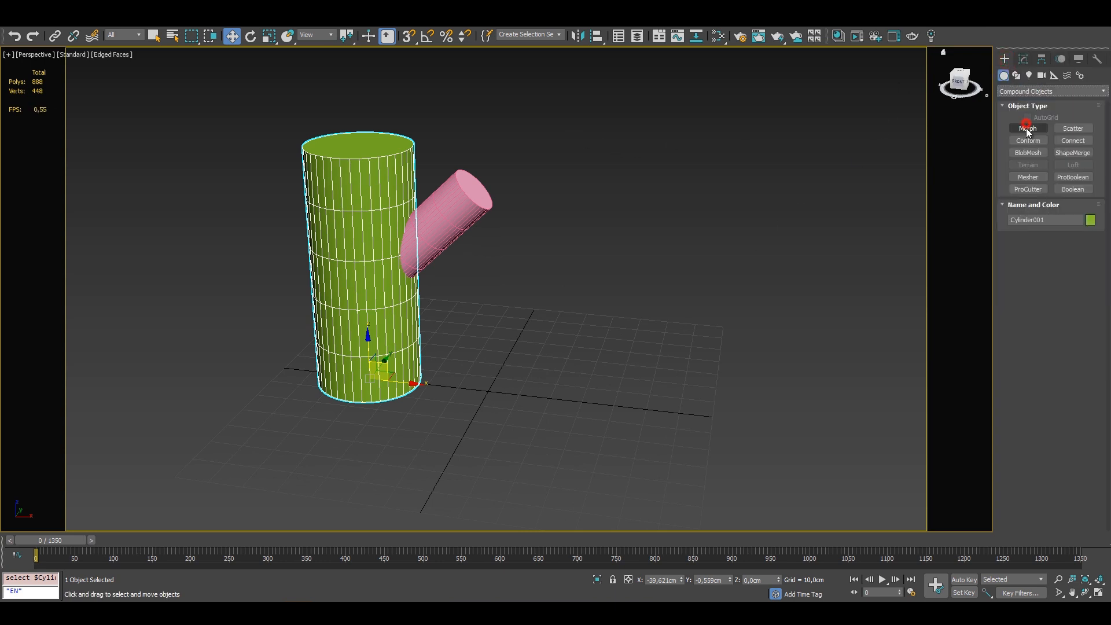
left_click(1073, 177)
left_click(1052, 251)
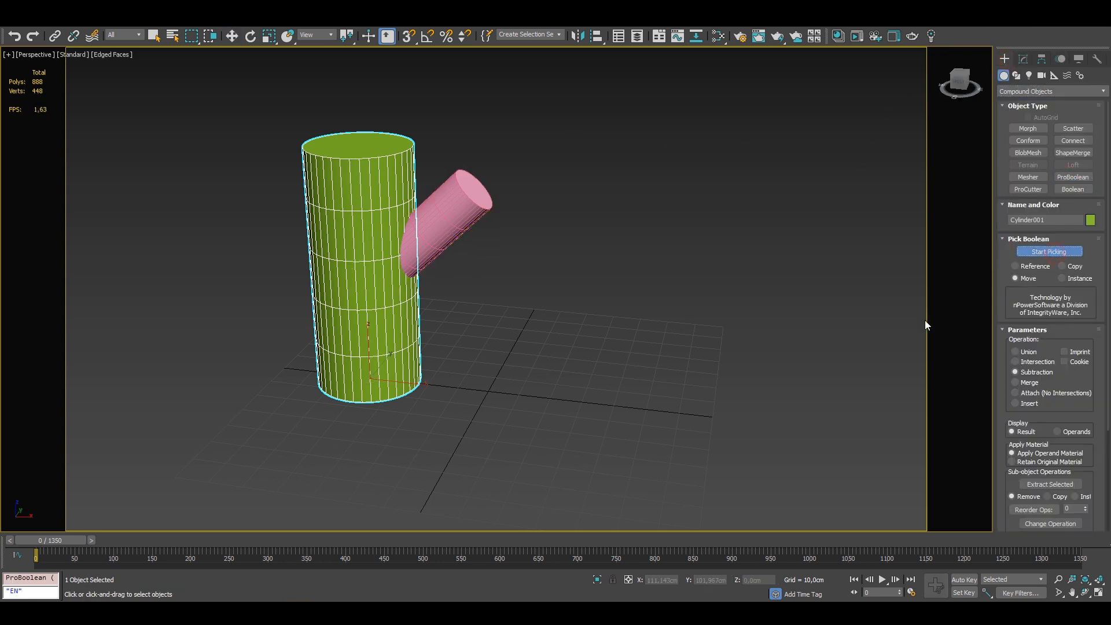
left_click(1034, 353)
left_click(446, 253)
middle_click_drag(446, 252, 459, 129, "alt")
key("w")
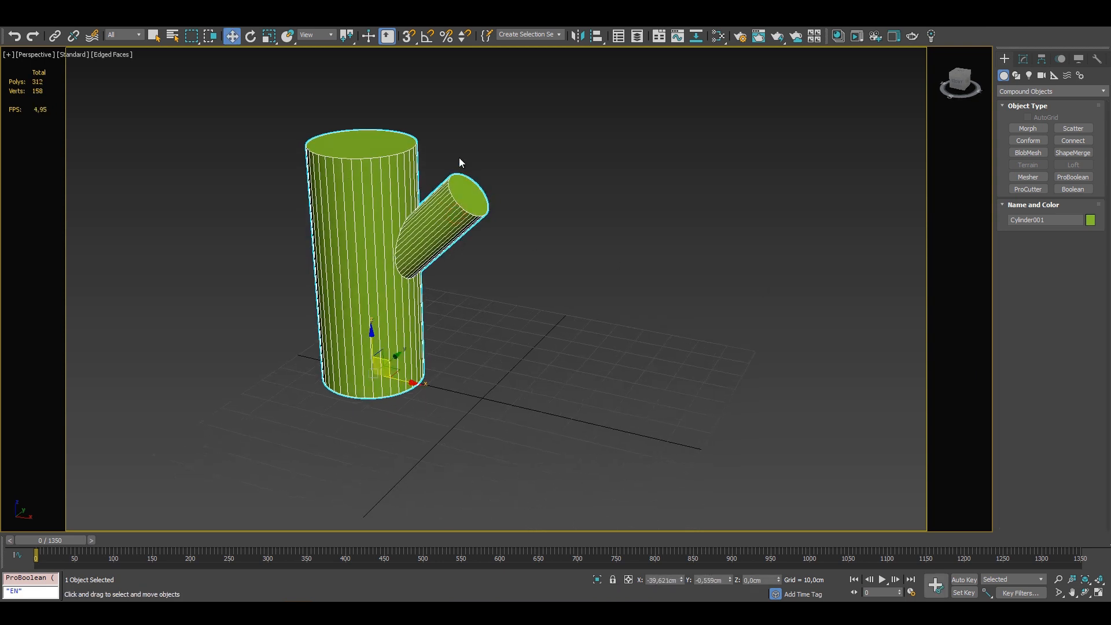
Convert the cylinder union to SmoothBoolean with redundant vertices removed, strips density increase 1.0 and automatic smoothing-group repair
right_click(459, 129)
mouse_move(544, 249)
left_click(583, 266)
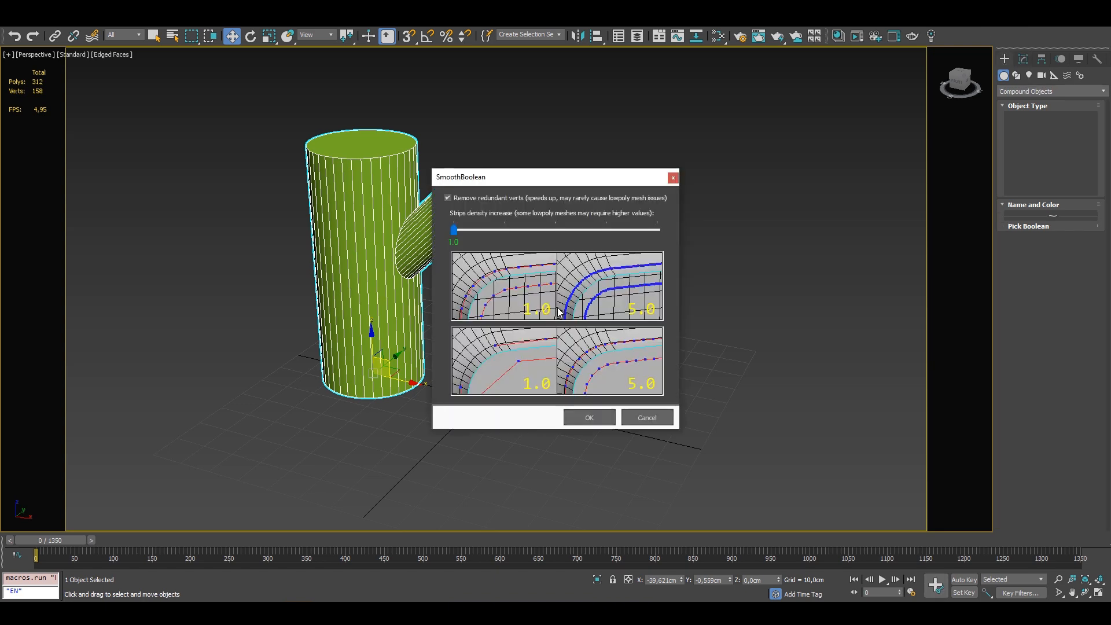
left_click(580, 414)
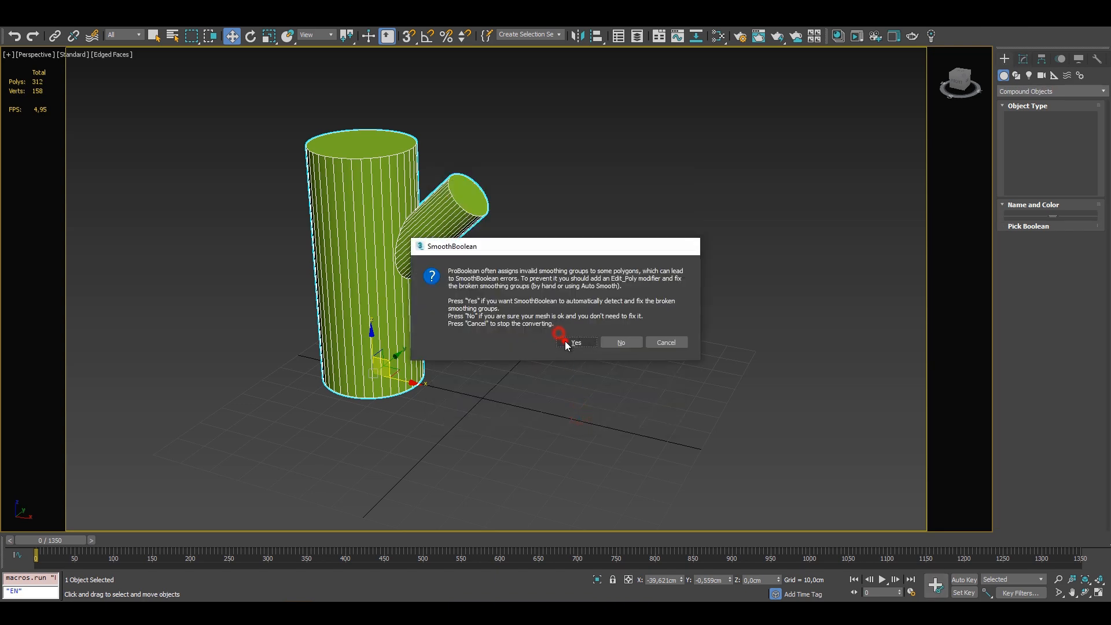
left_click(565, 341)
key("z")
key("F4")
Preview all four border strips of the cylinder union and set their fillet radius to 1,84
left_click(1017, 378)
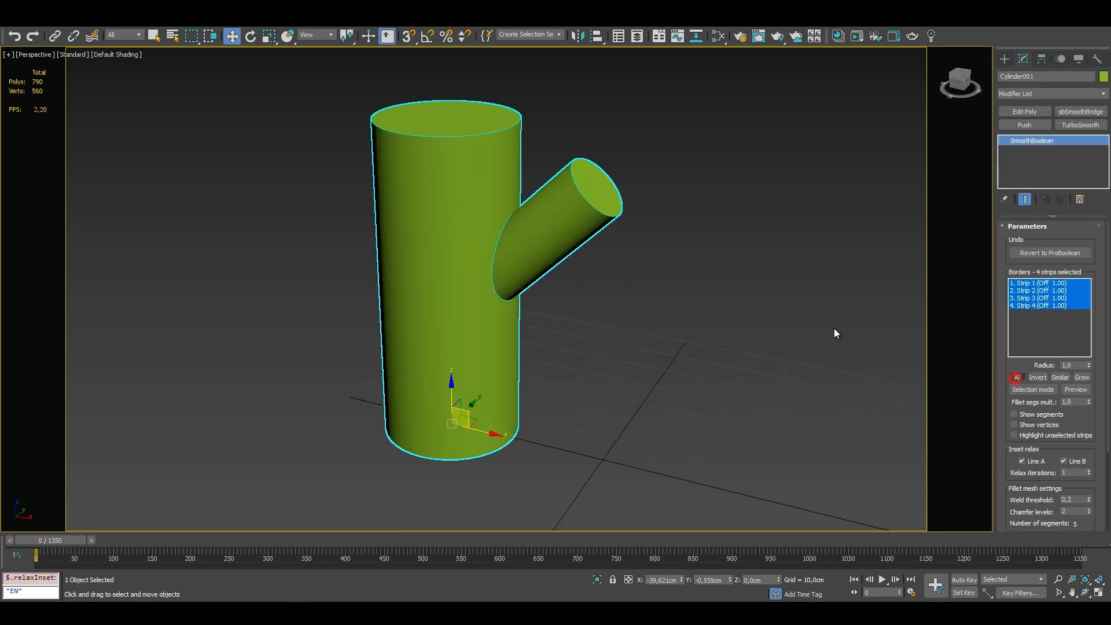
middle_click_drag(646, 287, 637, 260, "alt")
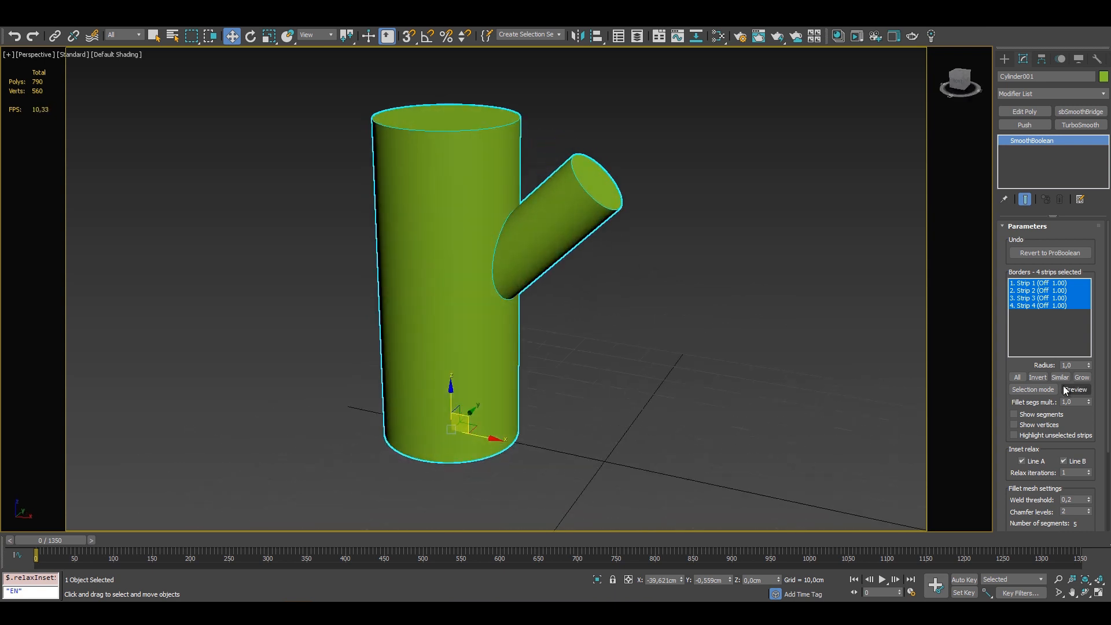
left_click(1077, 391)
left_click_drag(1088, 366, 1089, 347)
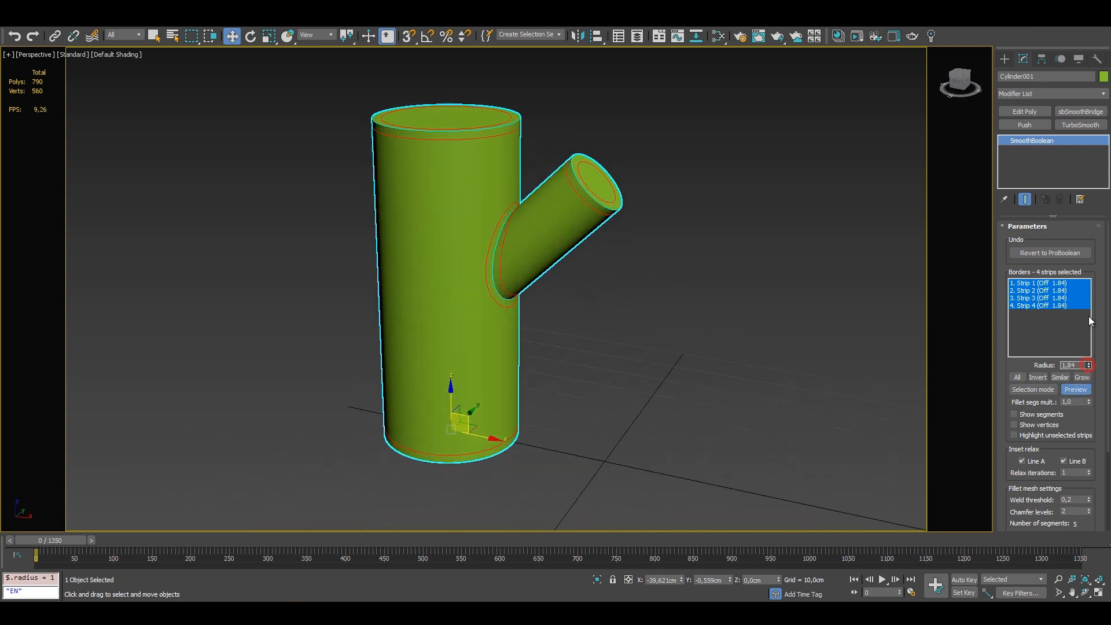
Solve the cylinder union's fillet mesh and inspect the resulting topology with edged faces
scroll(1070, 485, "down", 3)
left_click(1067, 485)
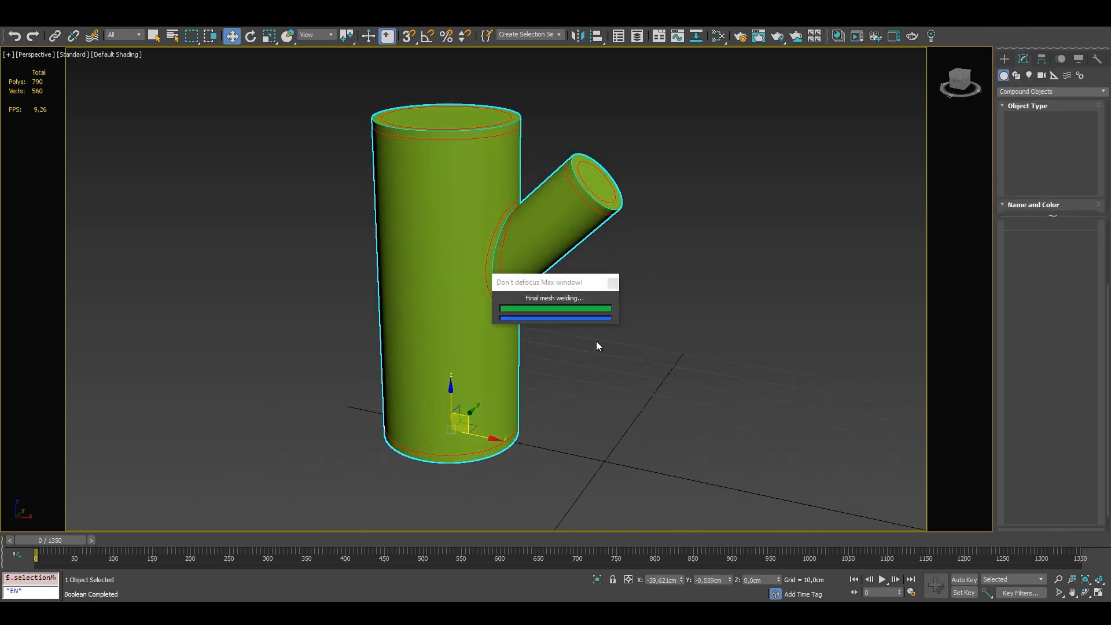
scroll(578, 341, "down", 3)
middle_click_drag(568, 340, 587, 343, "alt")
scroll(584, 347, "up", 2)
key("F4")
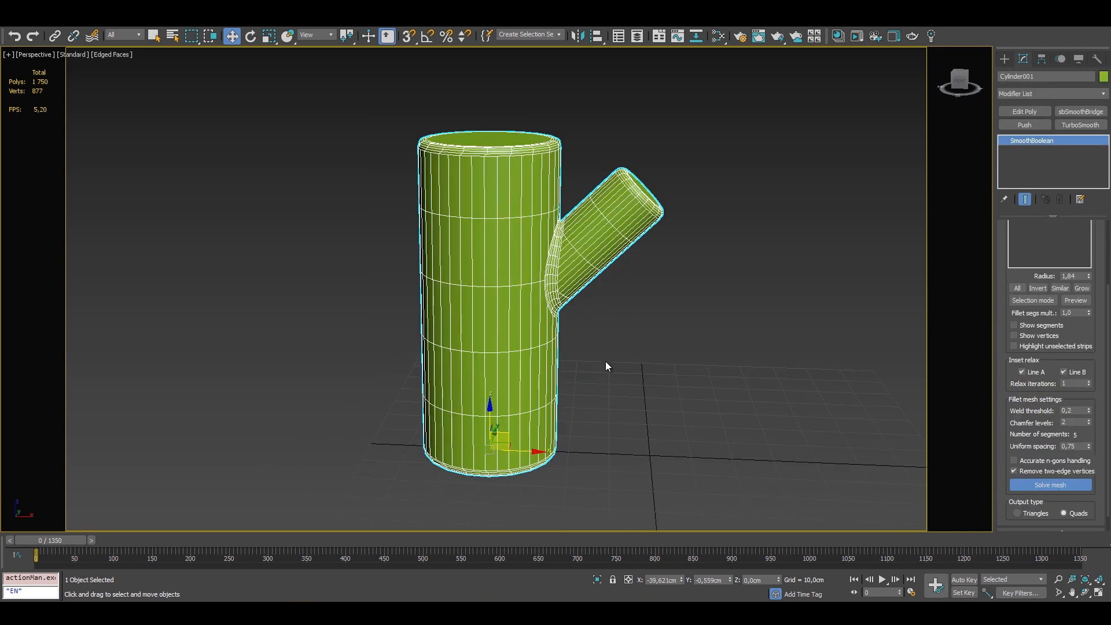
Clone the filleted cylinder union as a copy about 85 cm along X and revert the copy to ProBoolean
scroll(544, 402, "down", 3)
left_click_drag(560, 410, 787, 420, "shift")
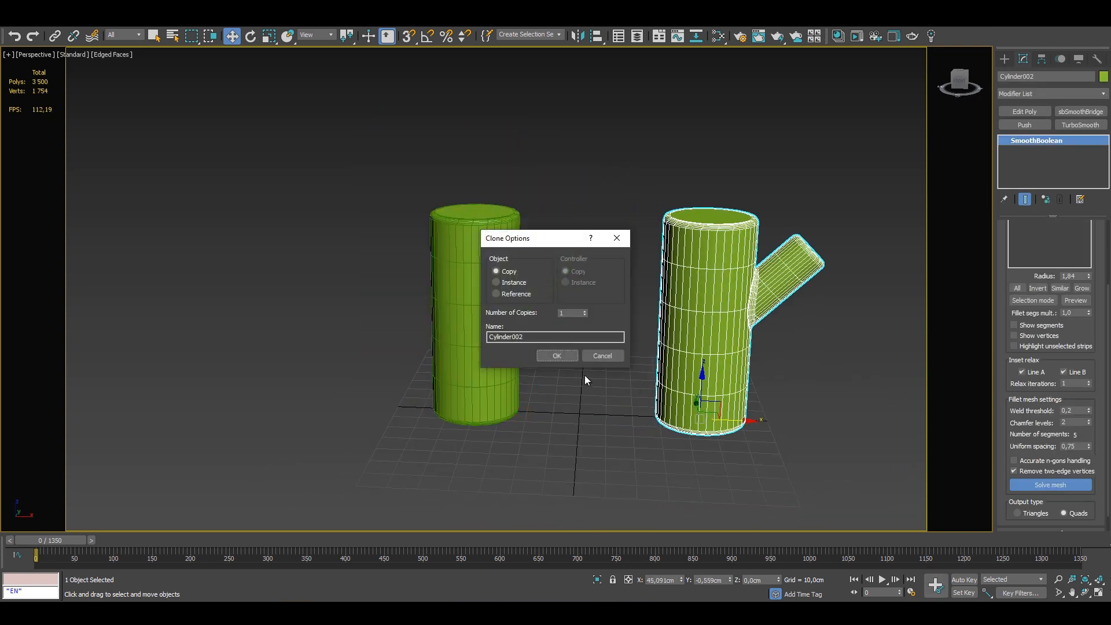
scroll(1050, 318, "up", 2)
left_click(1049, 253)
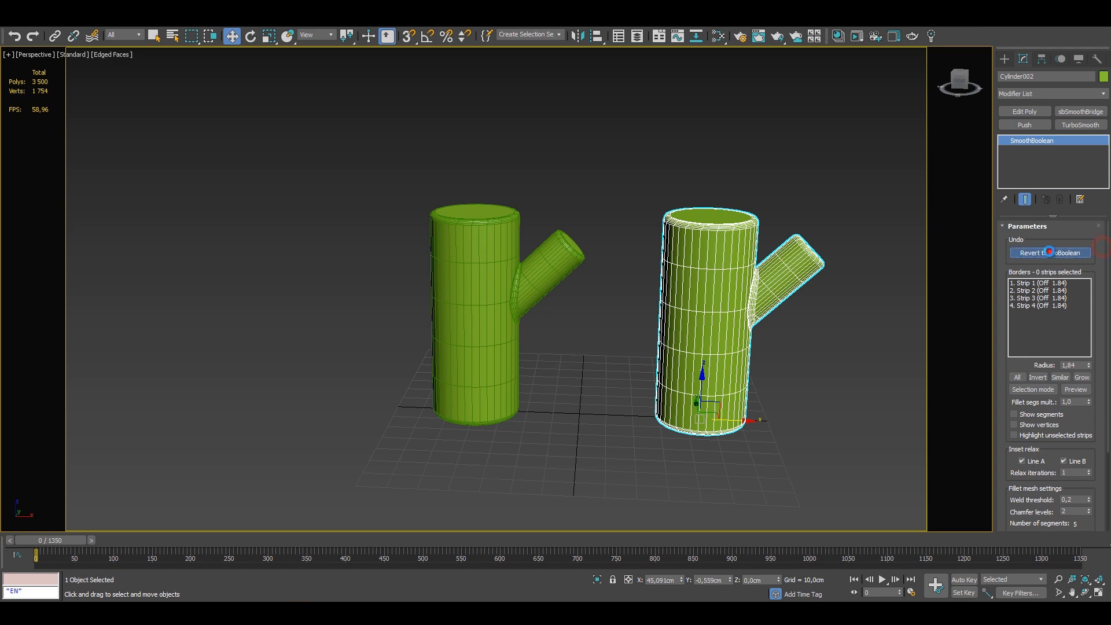
left_click(580, 348)
key("z")
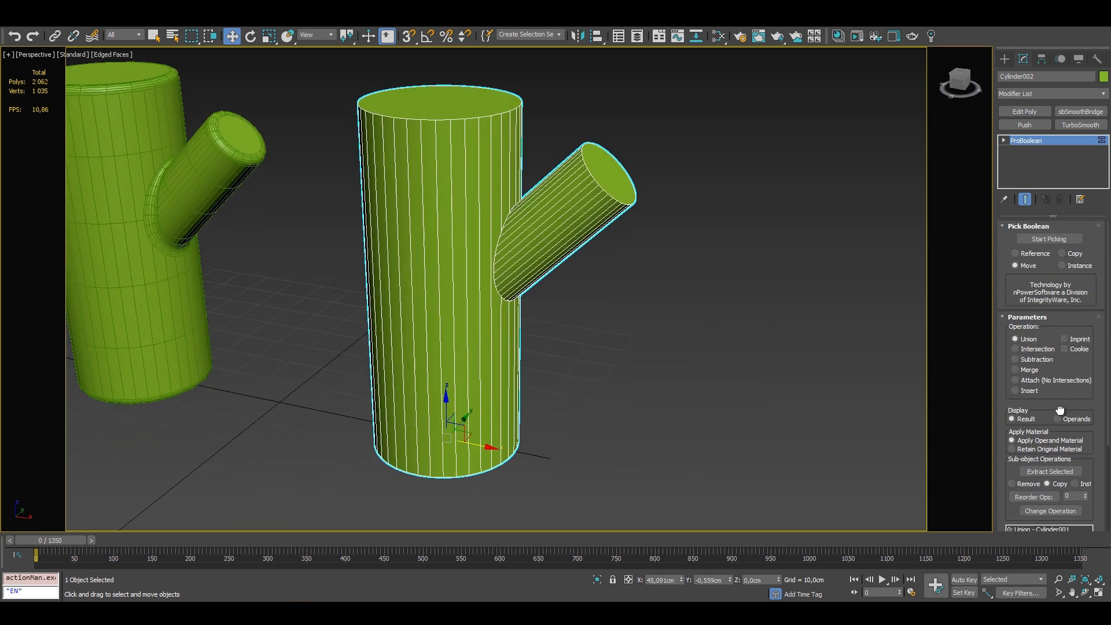
Extract the branch cylinder operand from the copied ProBoolean with the Remove option
scroll(1060, 410, "down", 3)
left_click(1041, 416)
left_click(1028, 362)
left_click(1036, 350)
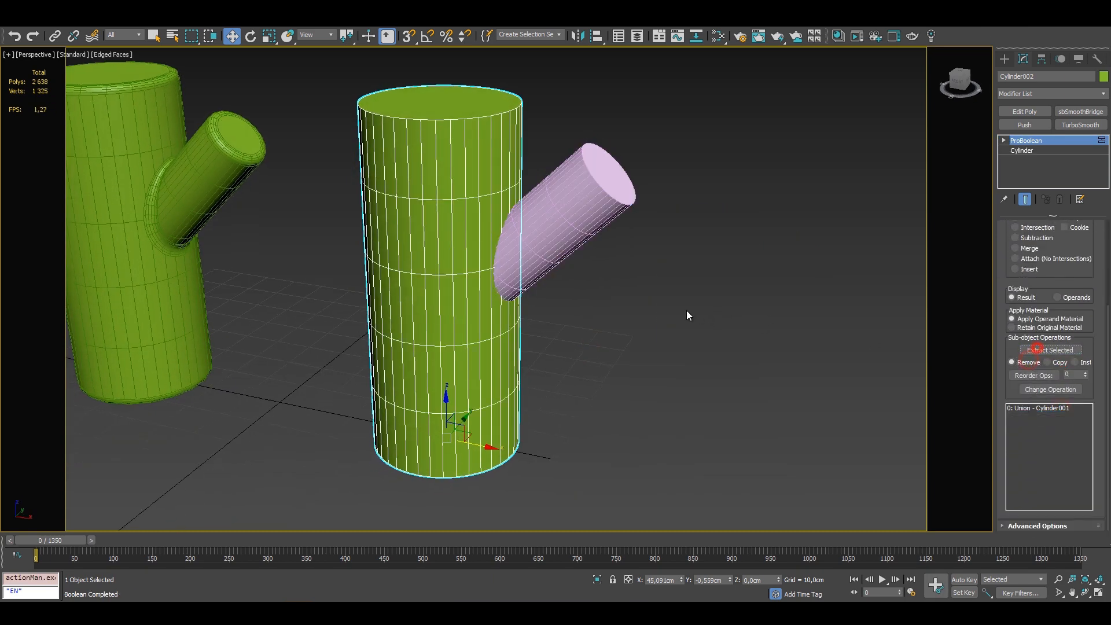
Convert the copied large cylinder and its extracted branch cylinder to Editable Poly
left_click(618, 174, "ctrl")
right_click(617, 153)
mouse_move(695, 272)
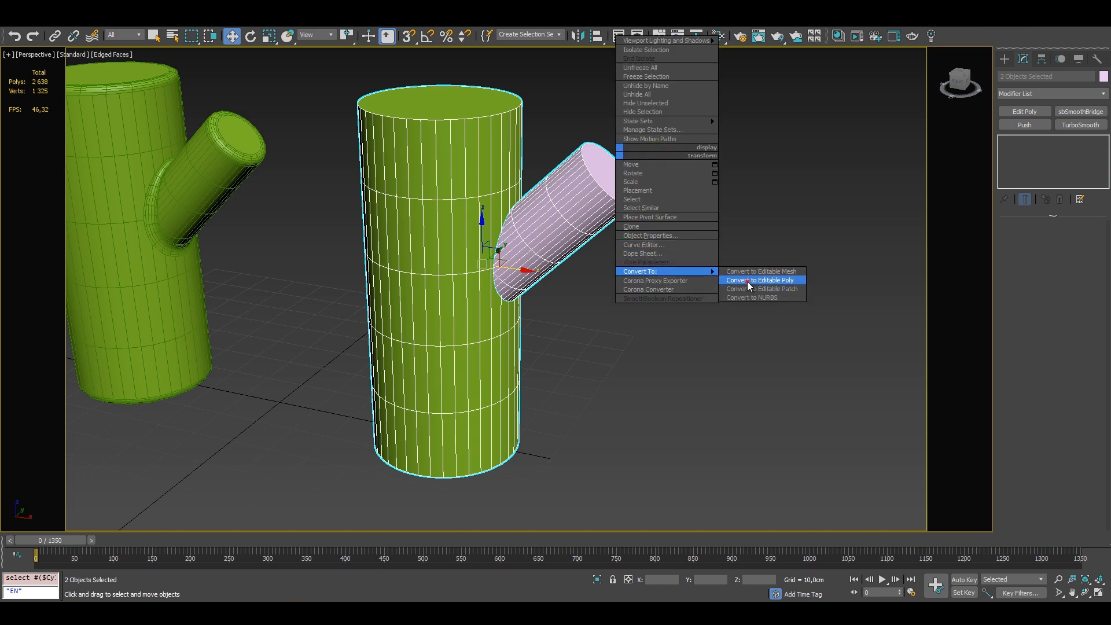
left_click(748, 280)
key("z")
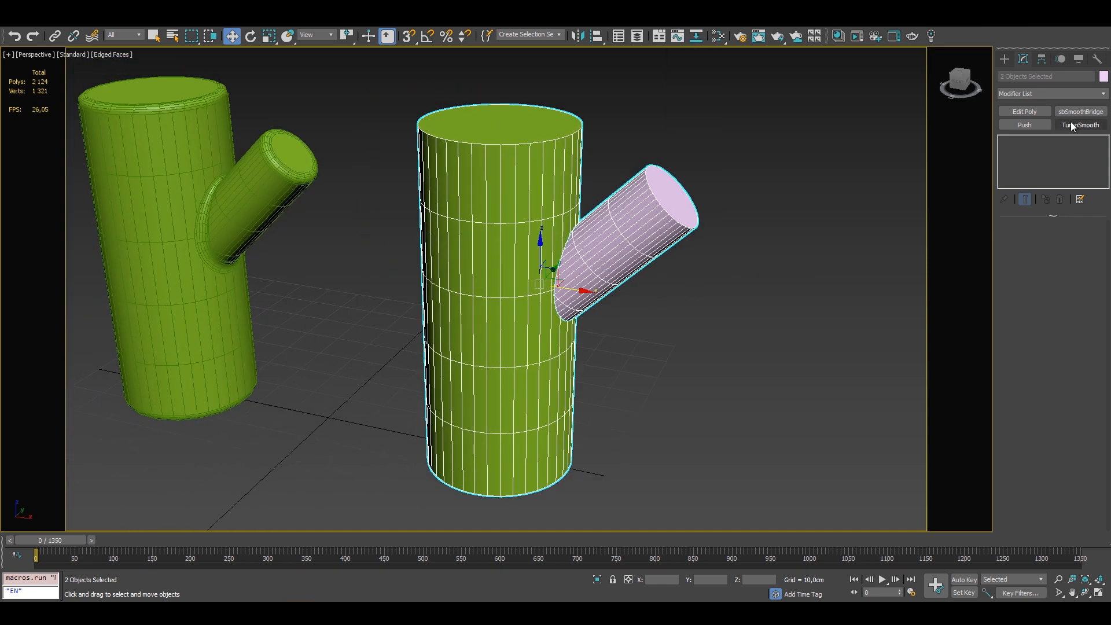
Add an Edit Poly modifier to both copied cylinders and select the large cylinder's two caps and the branch's end cap
left_click(1033, 114)
key("4")
left_click(511, 127)
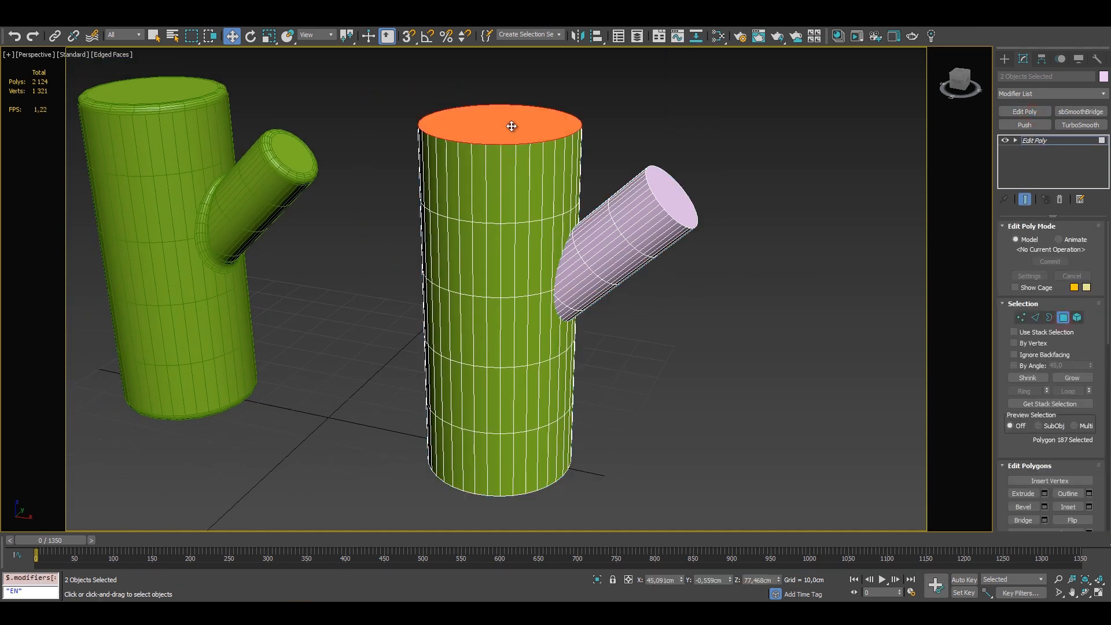
left_click(652, 188, "ctrl")
middle_click_drag(651, 188, 538, 404, "alt")
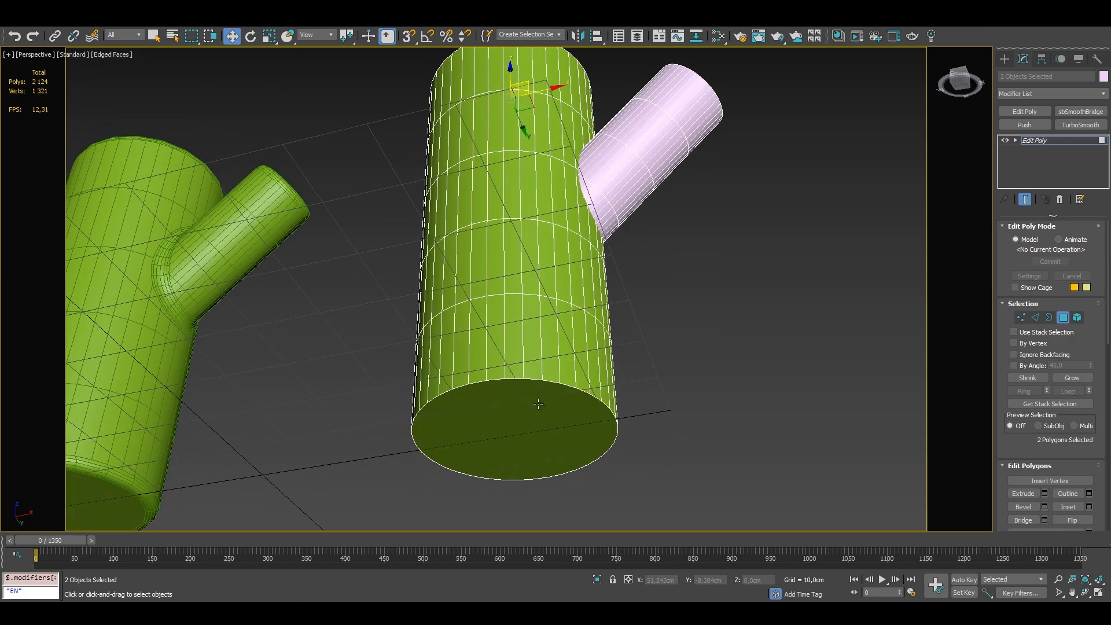
left_click(538, 404, "ctrl")
middle_click_drag(547, 278, 619, 280, "alt")
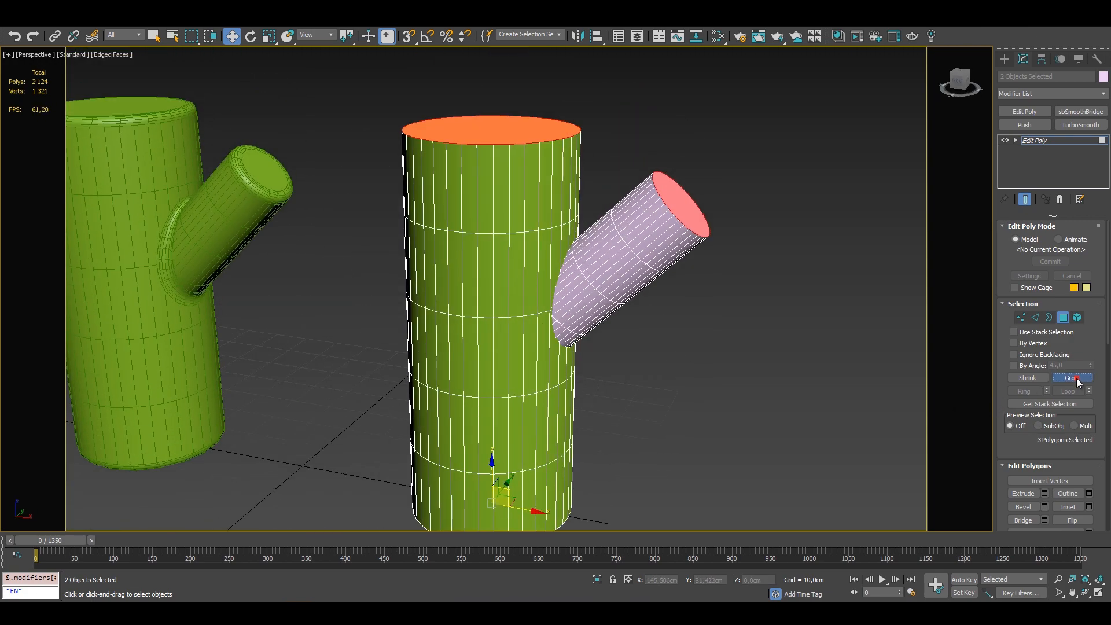
Grow the cap selection to the adjacent side polygons and assign them all to smoothing group 4
left_click(1076, 380)
scroll(1063, 405, "down", 10)
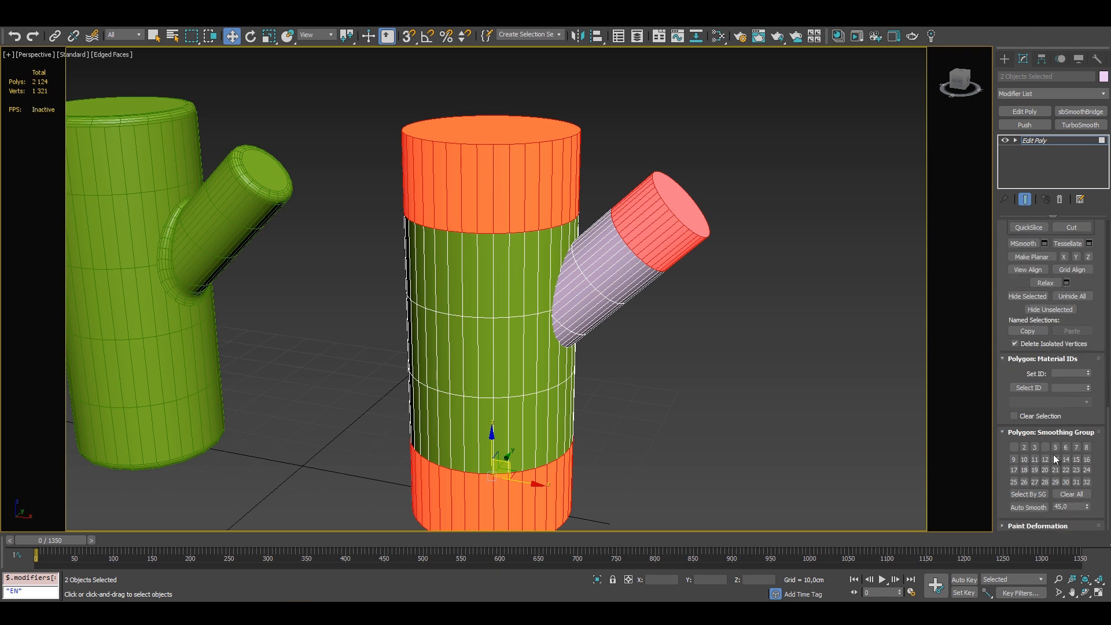
left_click(1045, 447)
left_click(1004, 58)
left_click(782, 175)
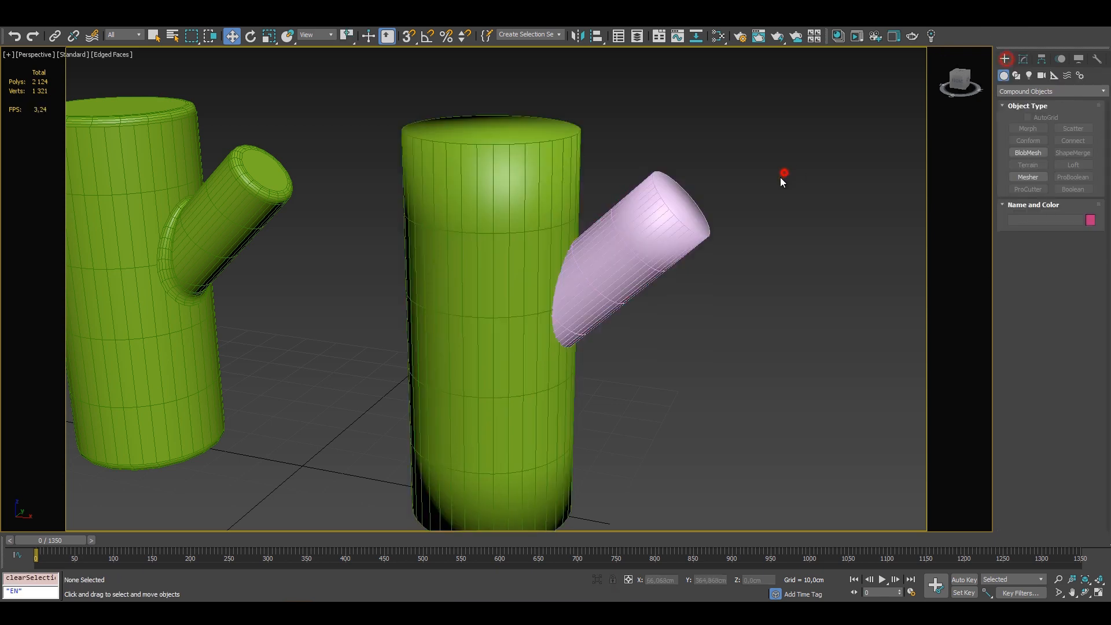
Combine the copied large cylinder with its pink branch cylinder using ProBoolean and turn off the edged-faces display
left_click(500, 224)
scroll(501, 223, "down", 4)
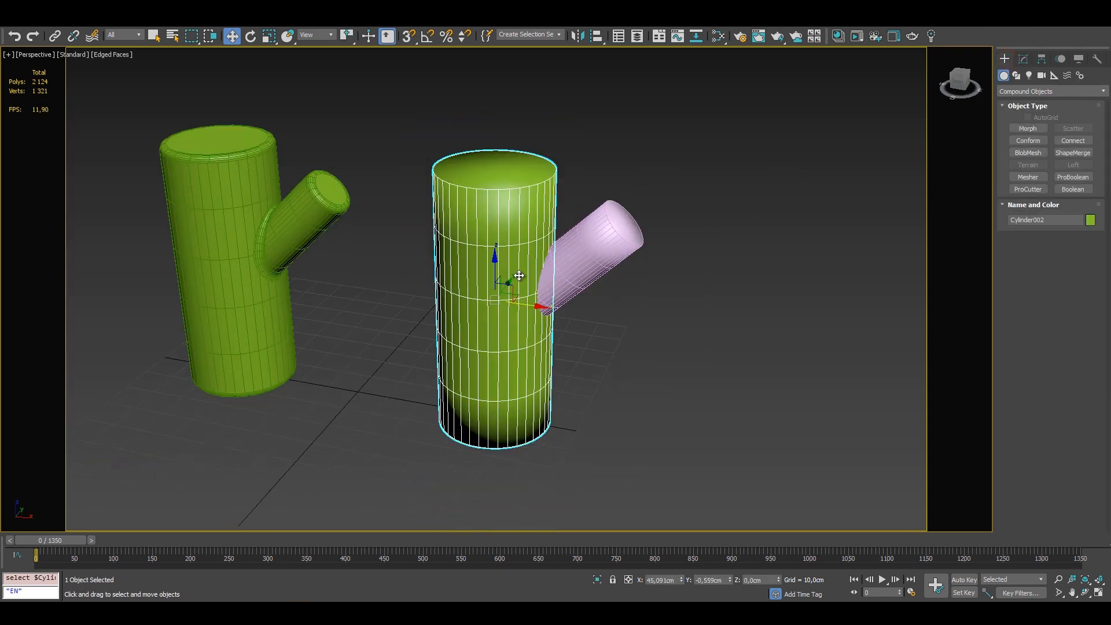
left_click(1073, 177)
left_click(1064, 251)
left_click(577, 274)
key("F4")
key("w")
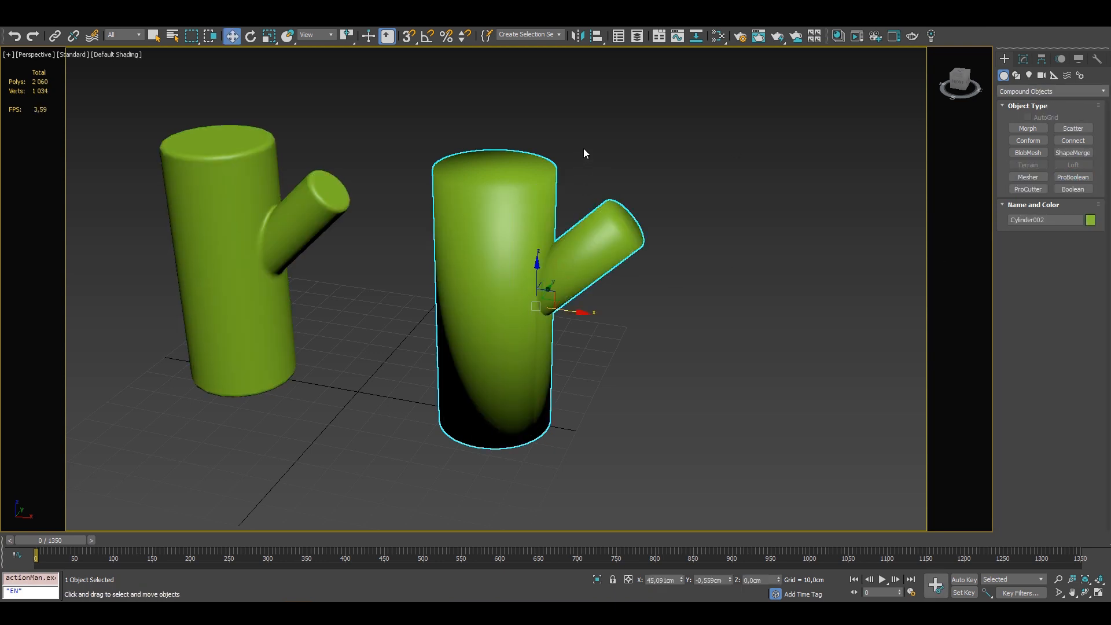
Apply SmoothBoolean to the combined cylinders with redundant vertices removed and strips density increase 1.0
right_click(596, 124)
mouse_move(665, 244)
left_click(735, 261)
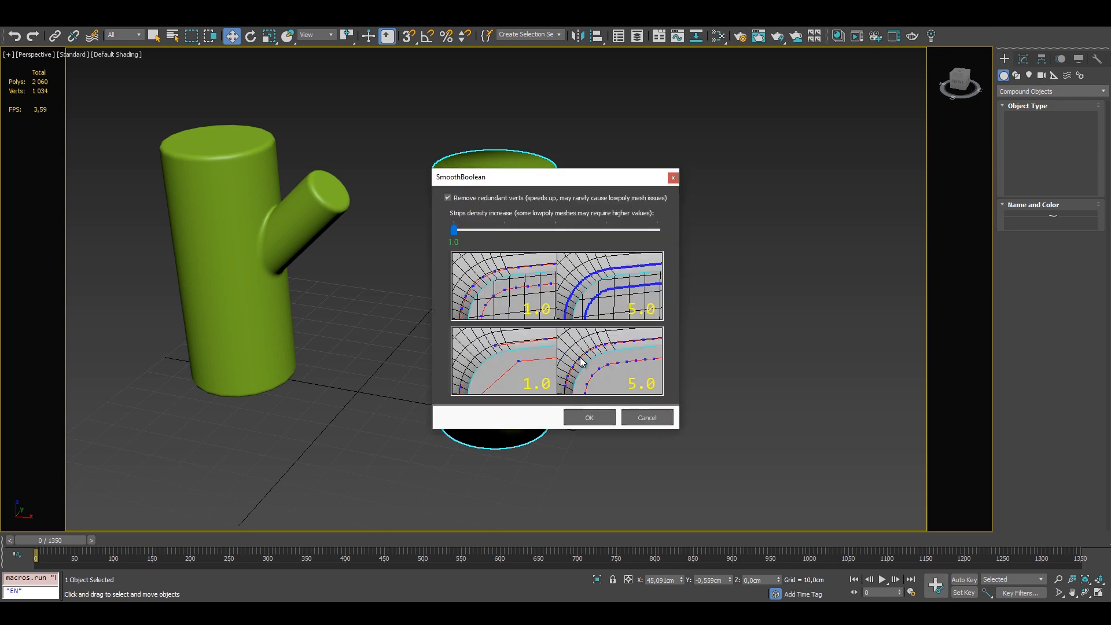
left_click(581, 415)
left_click(580, 344)
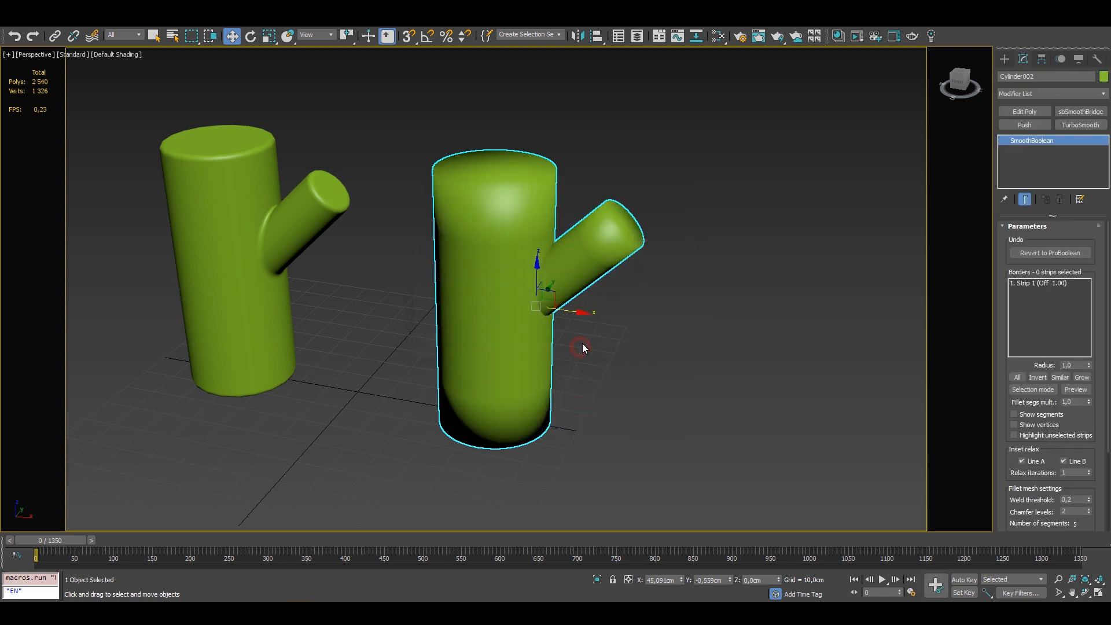
Select all SmoothBoolean strips, preview the fillet, set its radius to 3.04, solve the mesh and show edged faces
left_click(1019, 377)
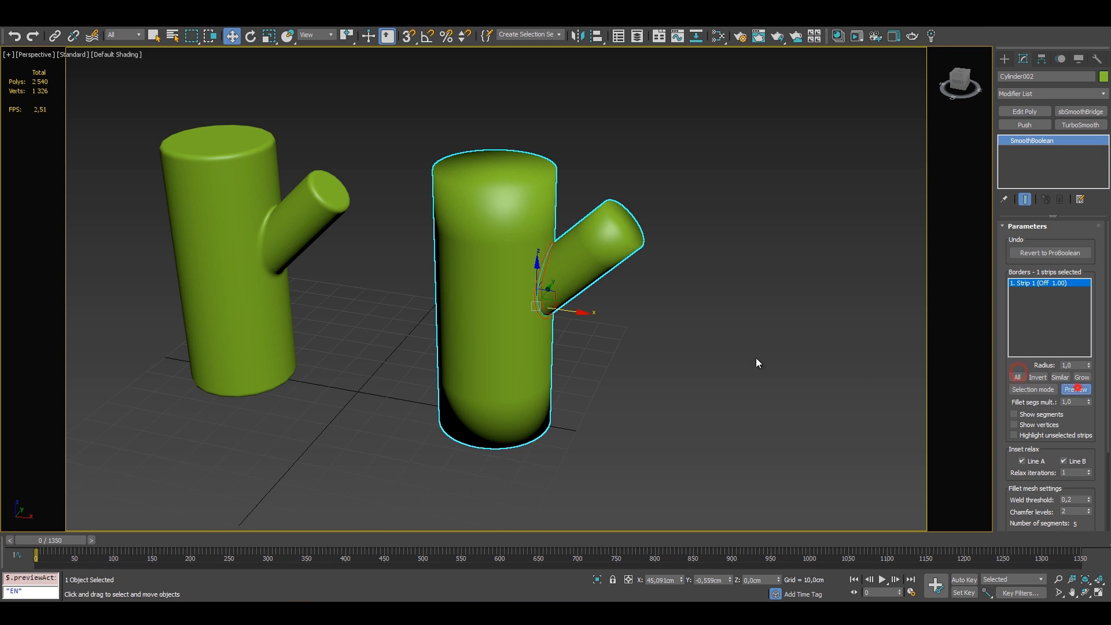
middle_click_drag(757, 362, 615, 337, "alt")
left_click_drag(1088, 365, 1094, 337)
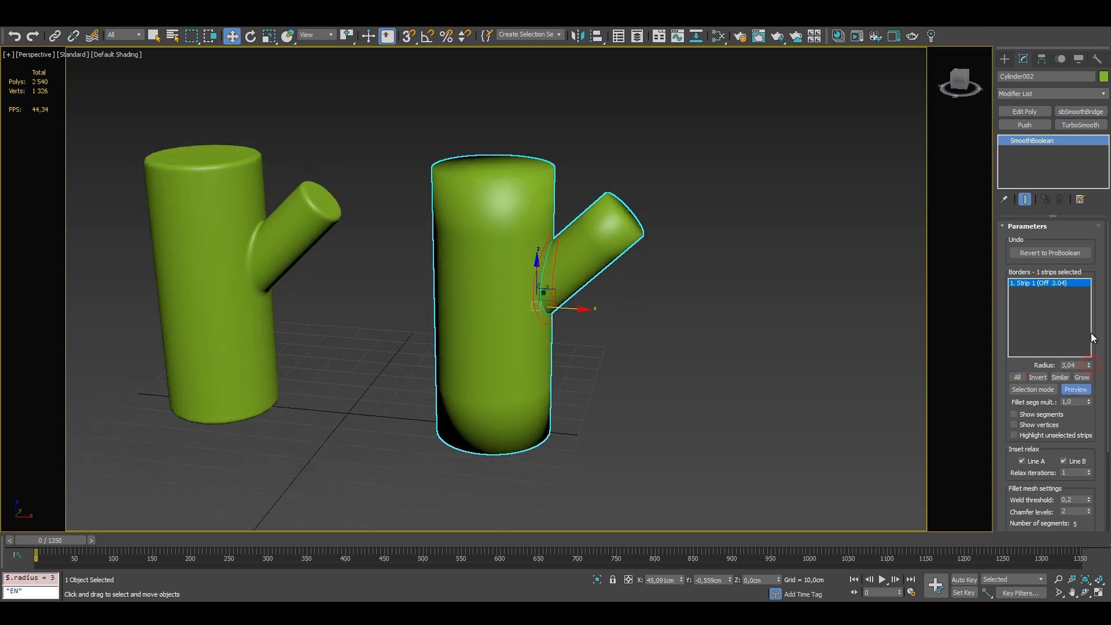
scroll(1092, 407, "down", 3)
left_click(1063, 465)
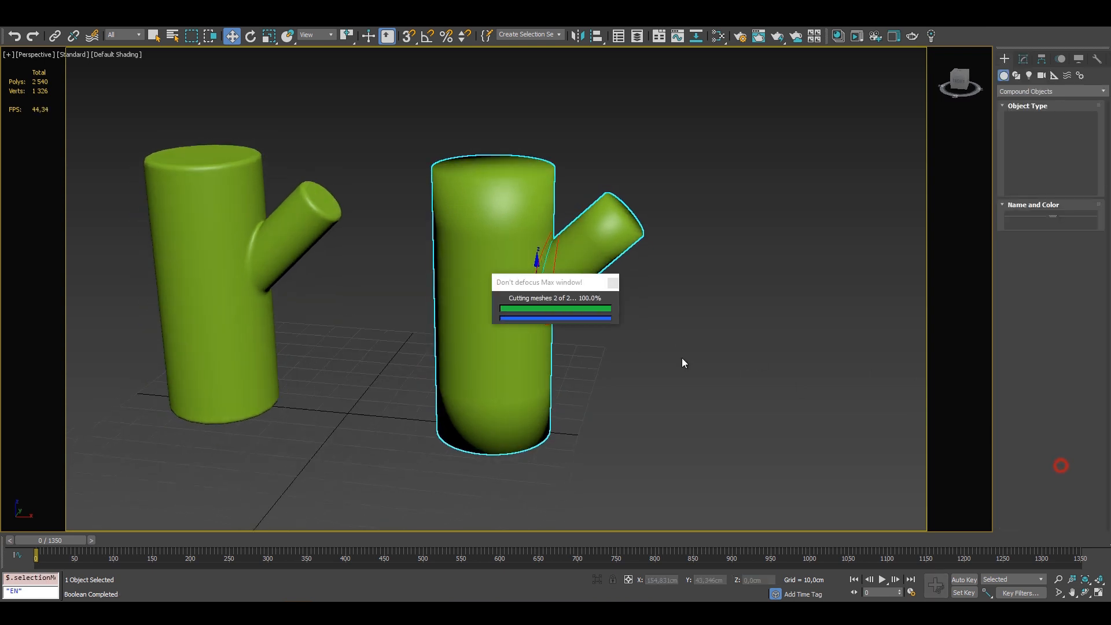
middle_click_drag(681, 357, 748, 259, "alt")
key("F4")
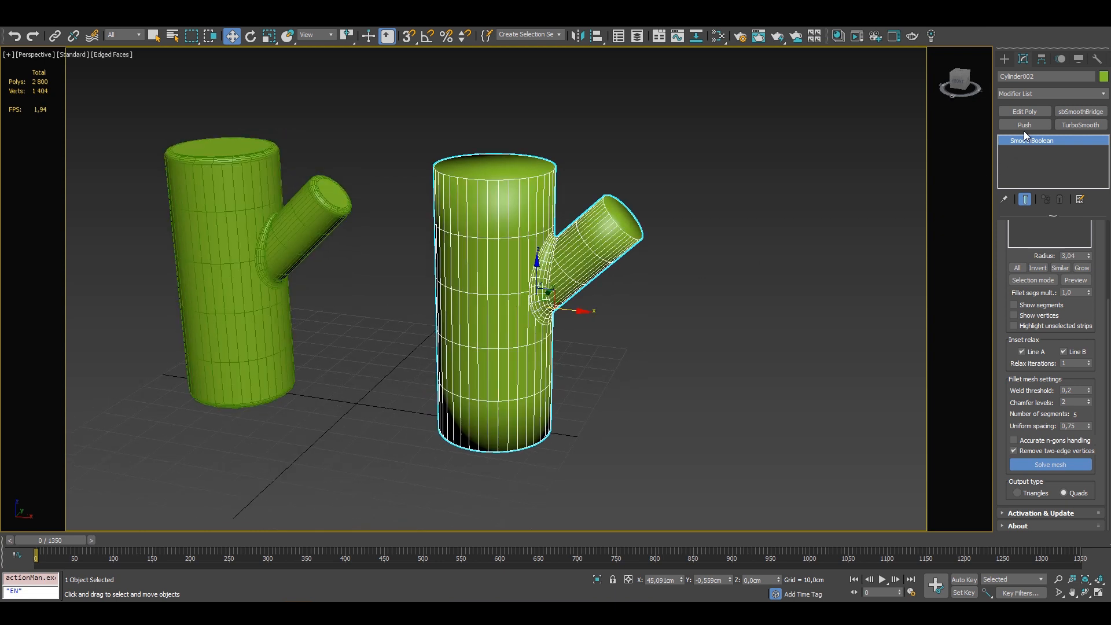
Add an Edit Poly modifier above SmoothBoolean and select both caps of the large cylinder and the branch's end cap
left_click(1024, 111)
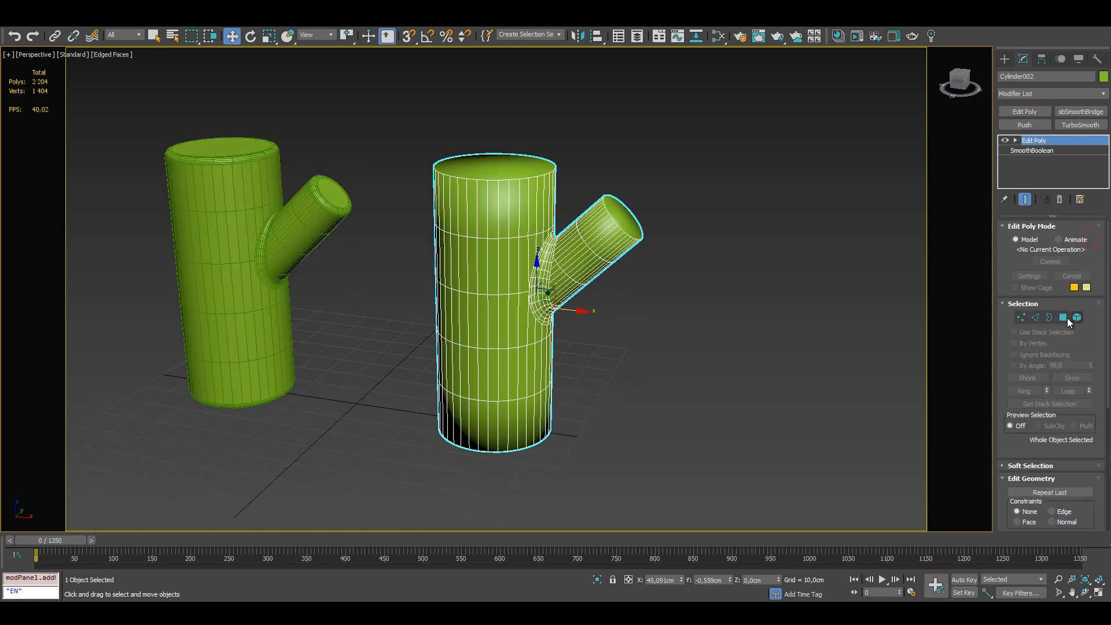
left_click(1063, 317)
left_click(520, 165)
left_click(622, 219, "ctrl")
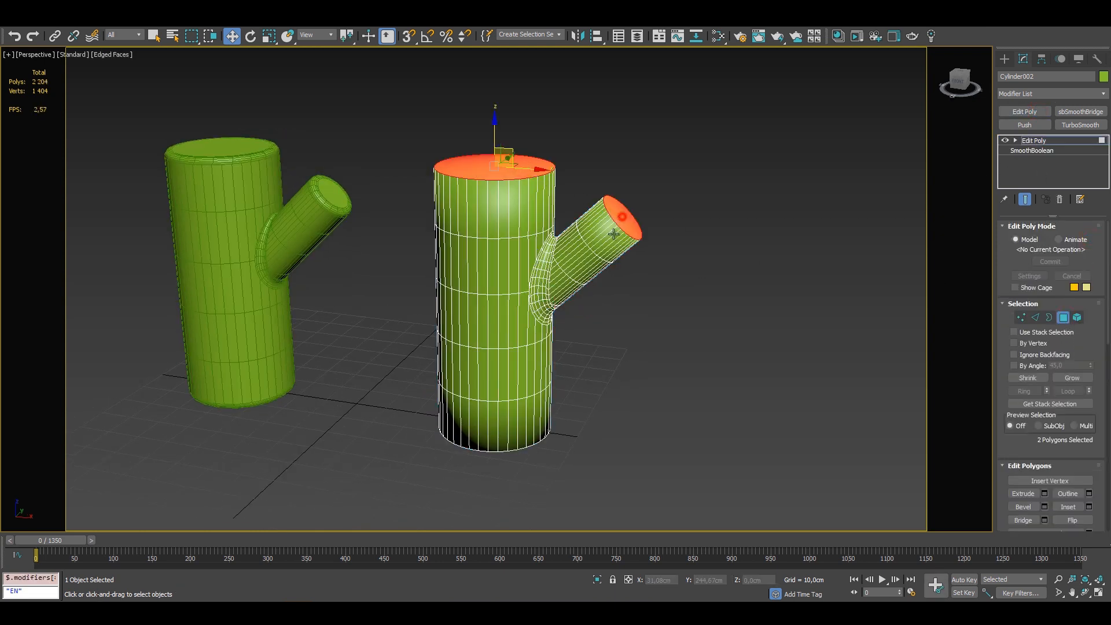
middle_click_drag(622, 219, 509, 342, "alt")
left_click(508, 445, "ctrl")
middle_click_drag(508, 445, 570, 341, "alt")
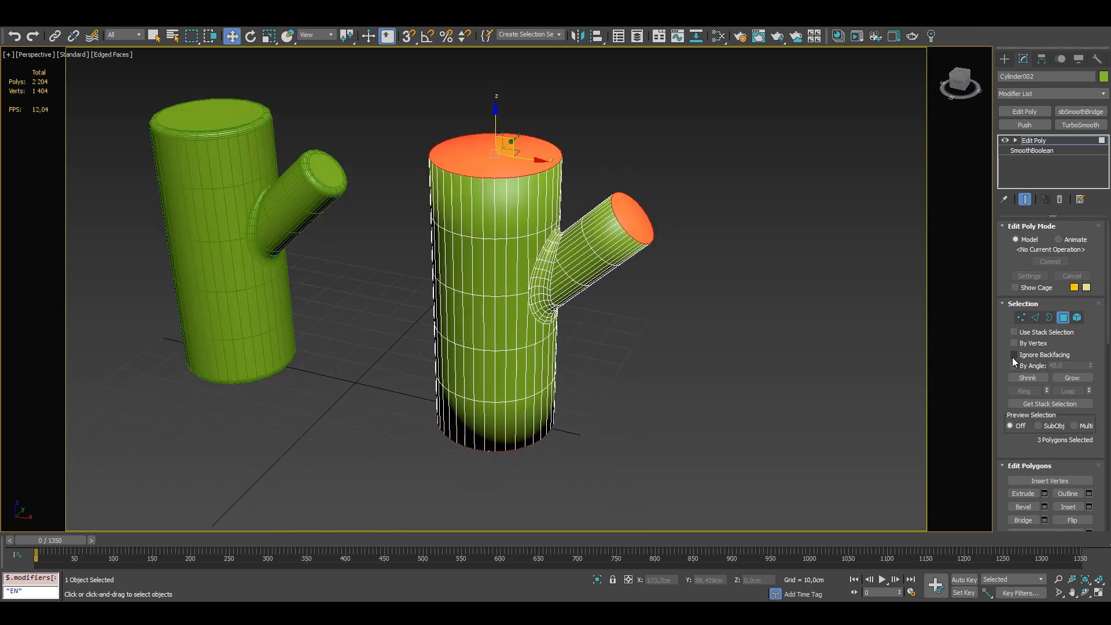
Select all polygons of the filleted union and apply Auto Smooth with a 45 threshold
key("ctrl+a")
scroll(1080, 418, "down", 10)
scroll(1081, 418, "down", 3)
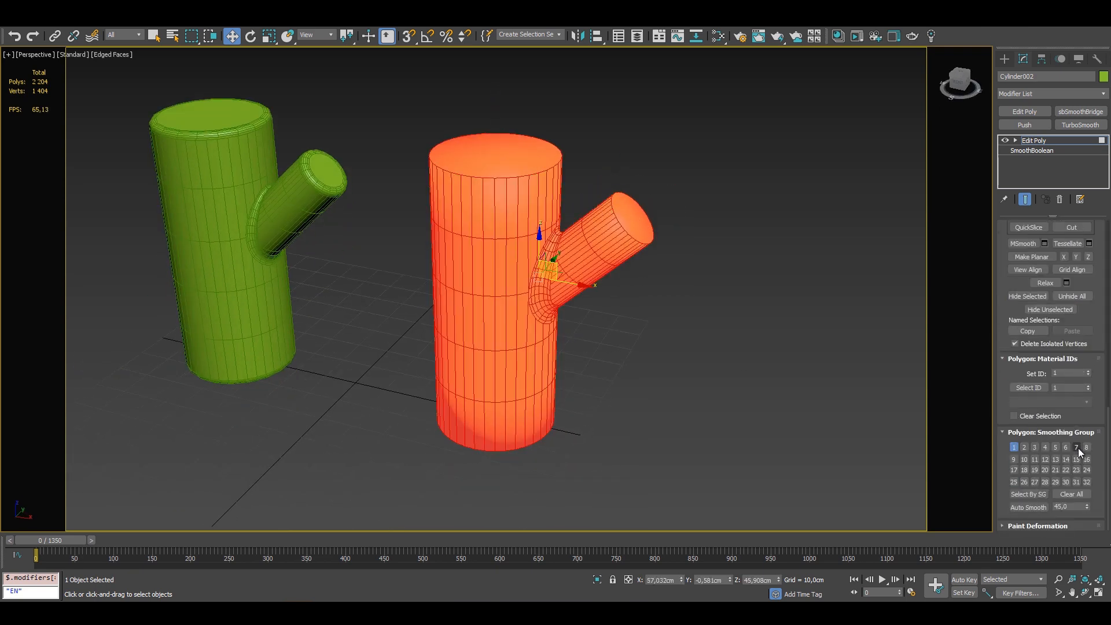
left_click(1028, 508)
scroll(1071, 290, "up", 12)
left_click(1064, 316)
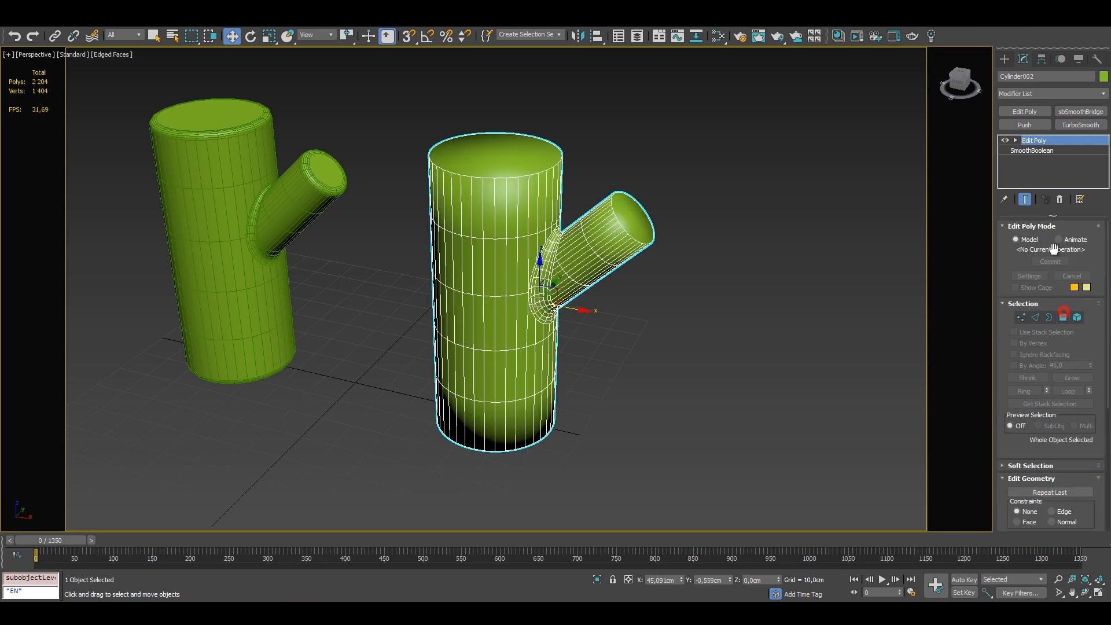
Add an Edit Normals modifier and select the normals around both large cylinder caps and the branch's end cap
left_click(1045, 93)
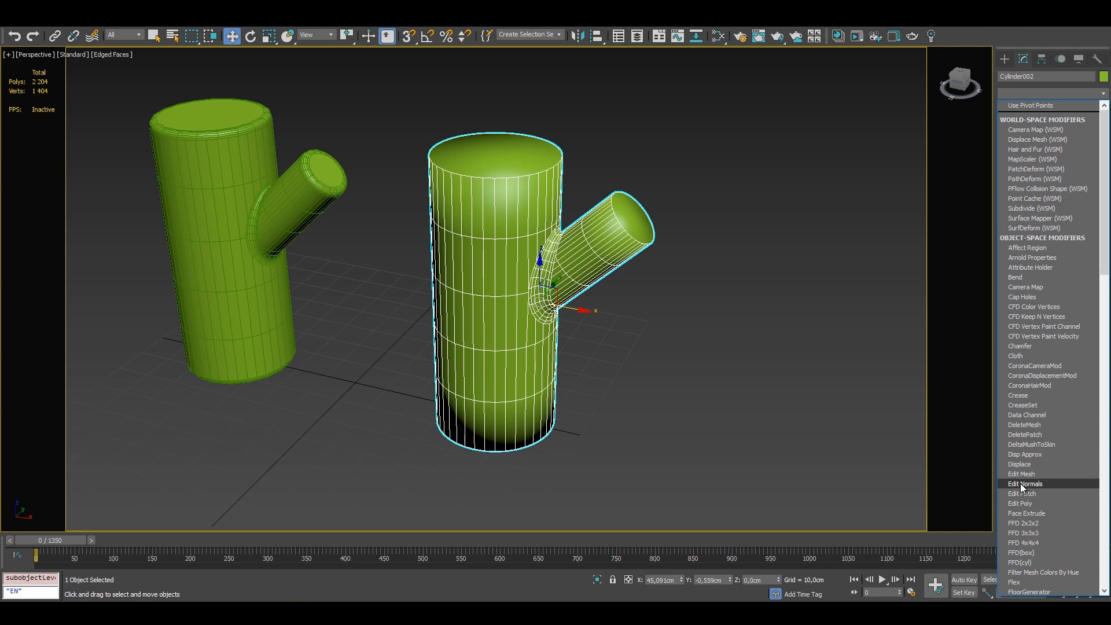
left_click(1021, 484)
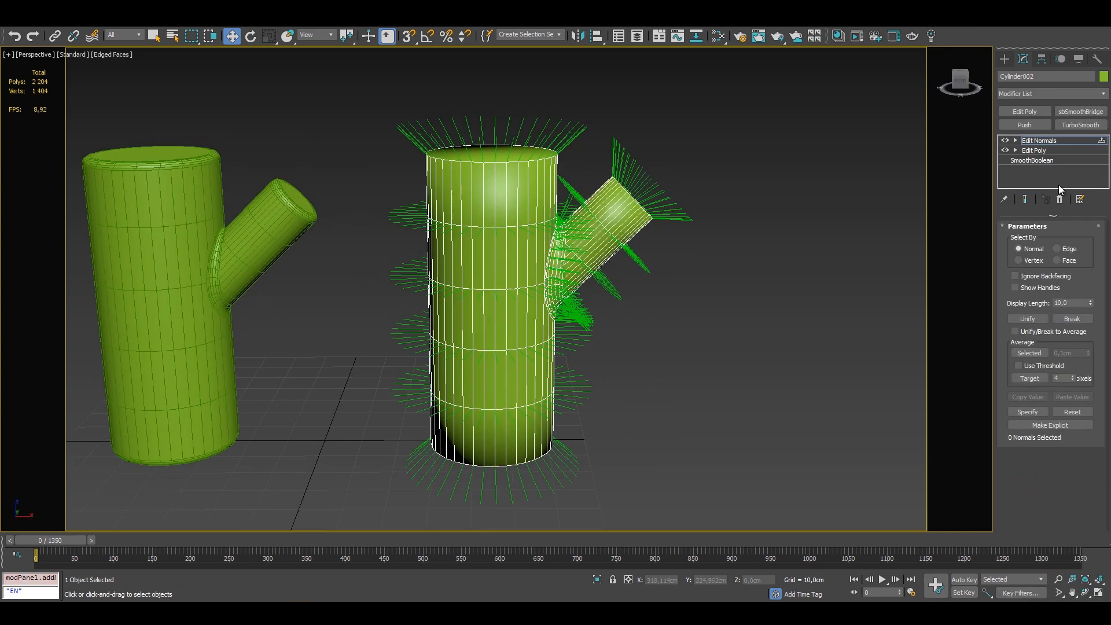
scroll(506, 148, "down", 4)
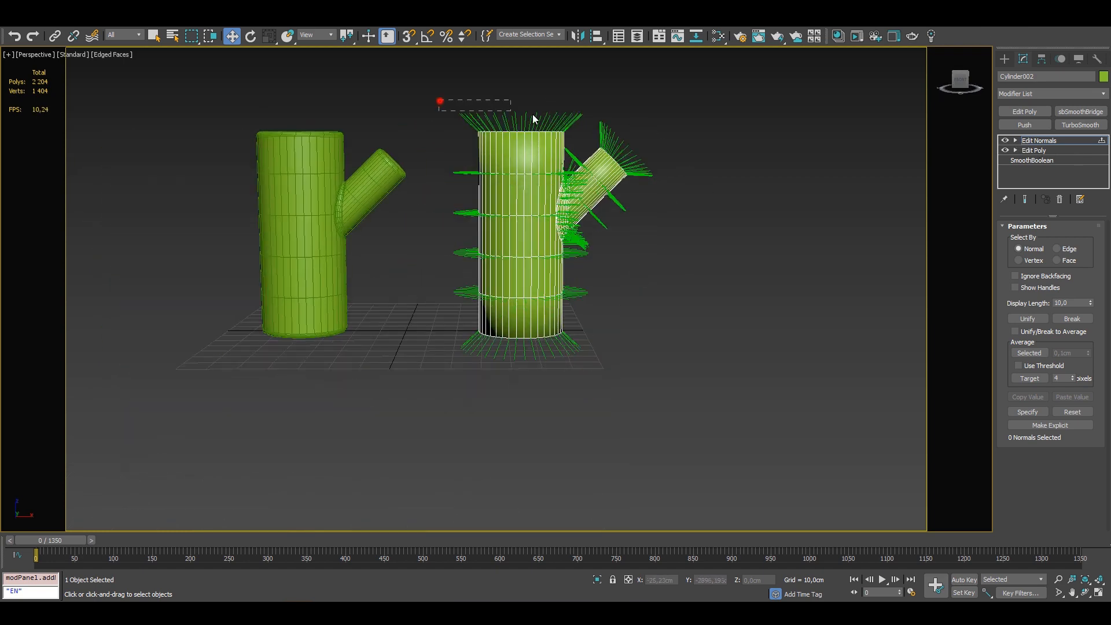
left_click_drag(532, 119, 668, 133)
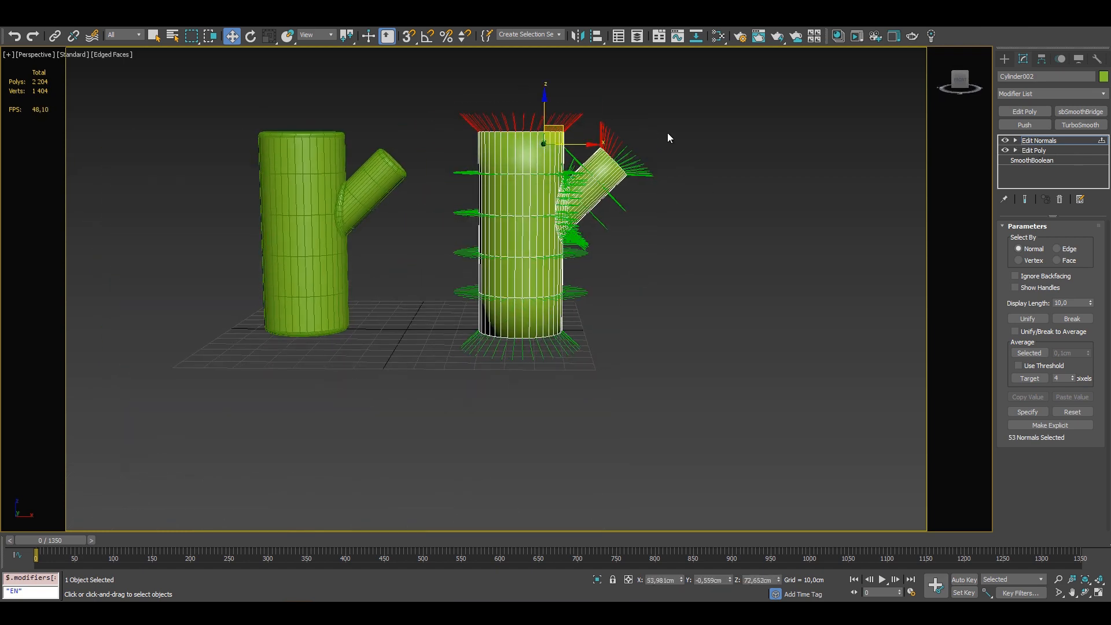
left_click_drag(624, 171, 626, 168, "ctrl")
left_click_drag(643, 130, 614, 162, "ctrl")
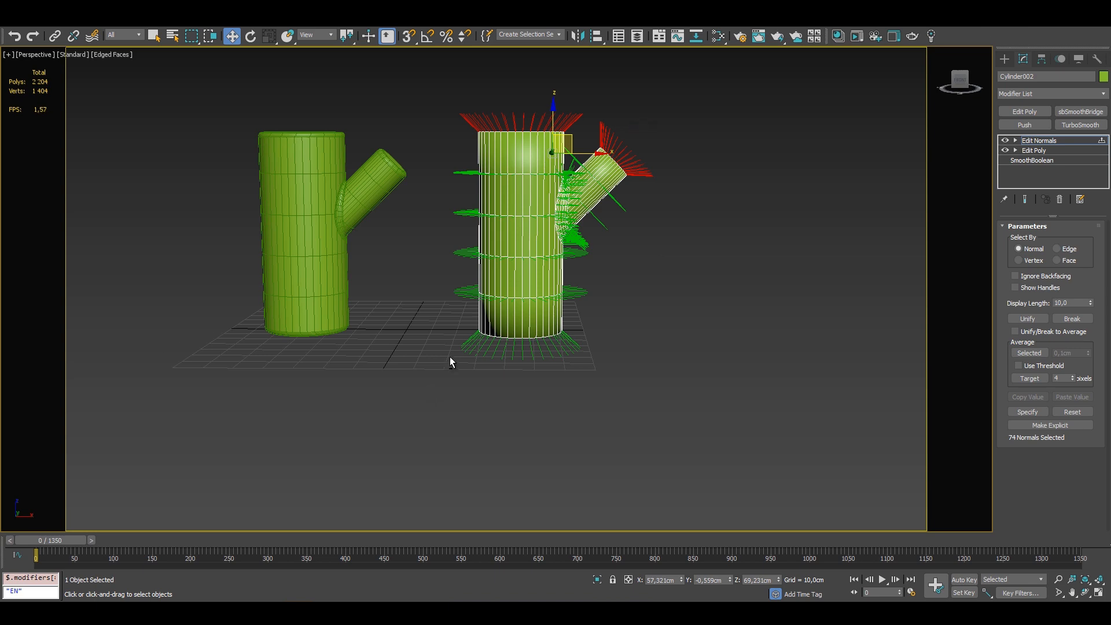
left_click_drag(441, 324, 637, 400, "ctrl")
middle_click_drag(660, 412, 804, 360, "alt")
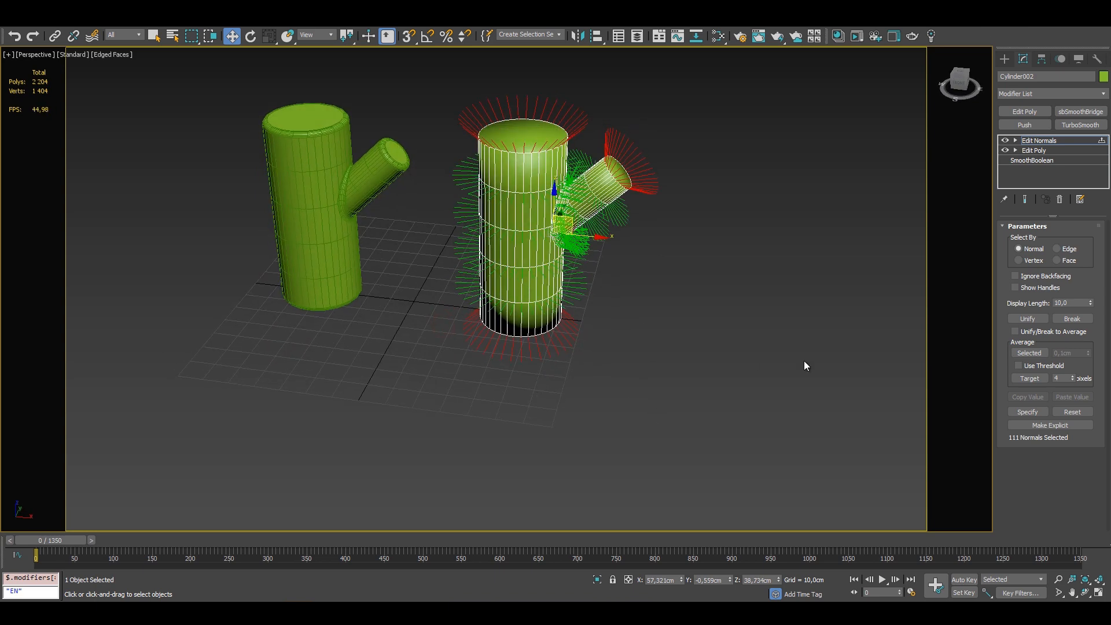
Reset the selected cap normals and deselect the union to compare it with the fully filleted copy
left_click(1072, 412)
middle_click_drag(633, 251, 578, 289, "alt")
left_click(1005, 58)
left_click(877, 122)
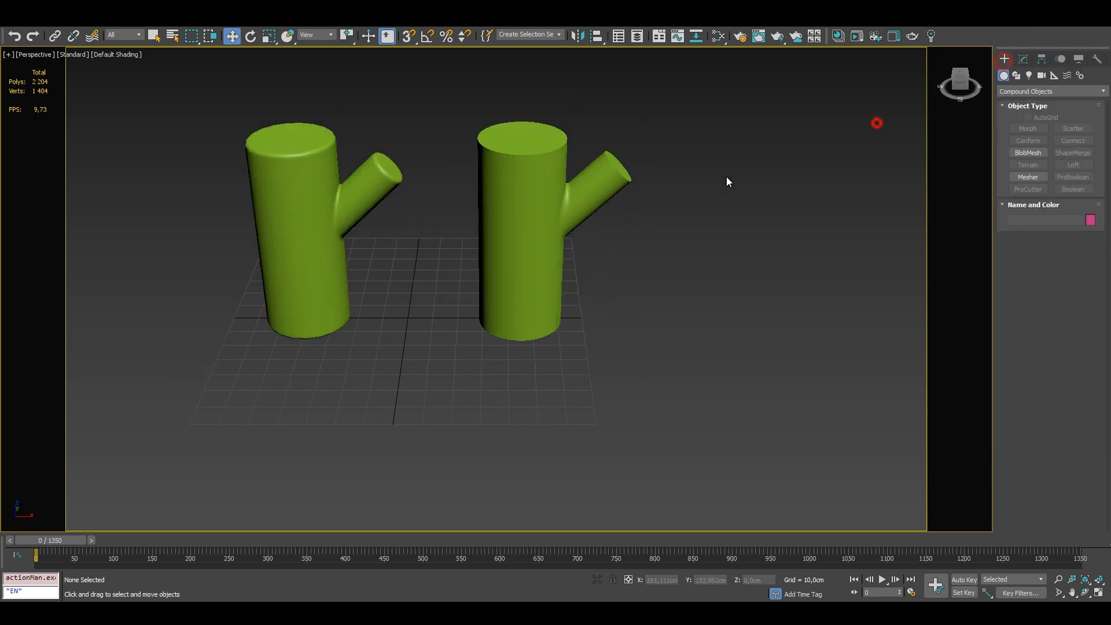
middle_click_drag(727, 177, 503, 230, "alt")
left_click(154, 35)
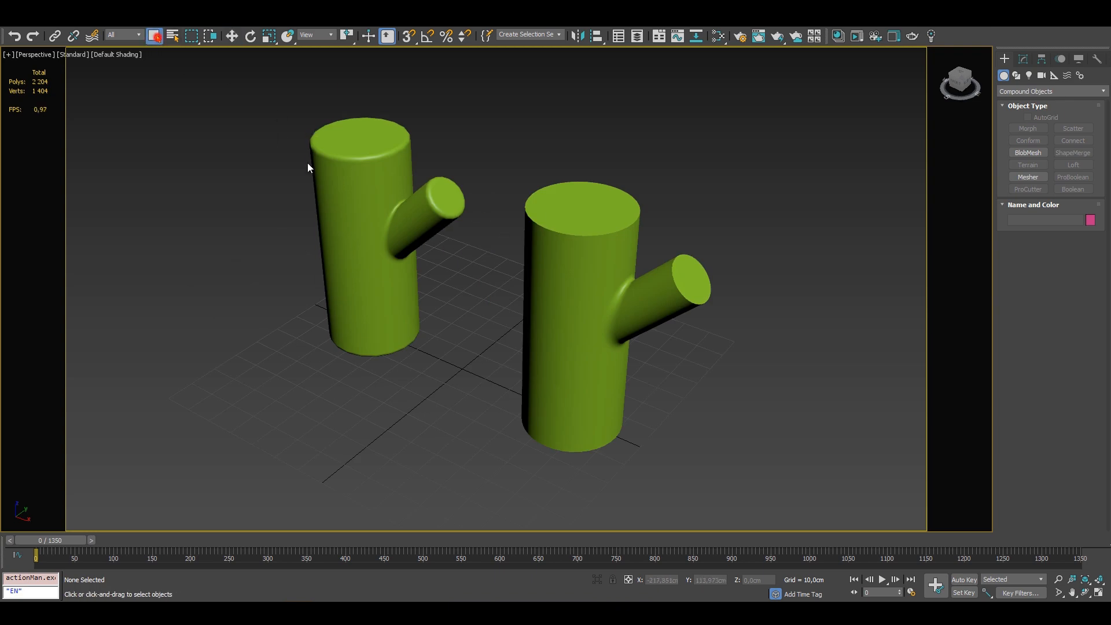
key("F4")
scroll(547, 282, "up", 5)
scroll(541, 282, "down", 5)
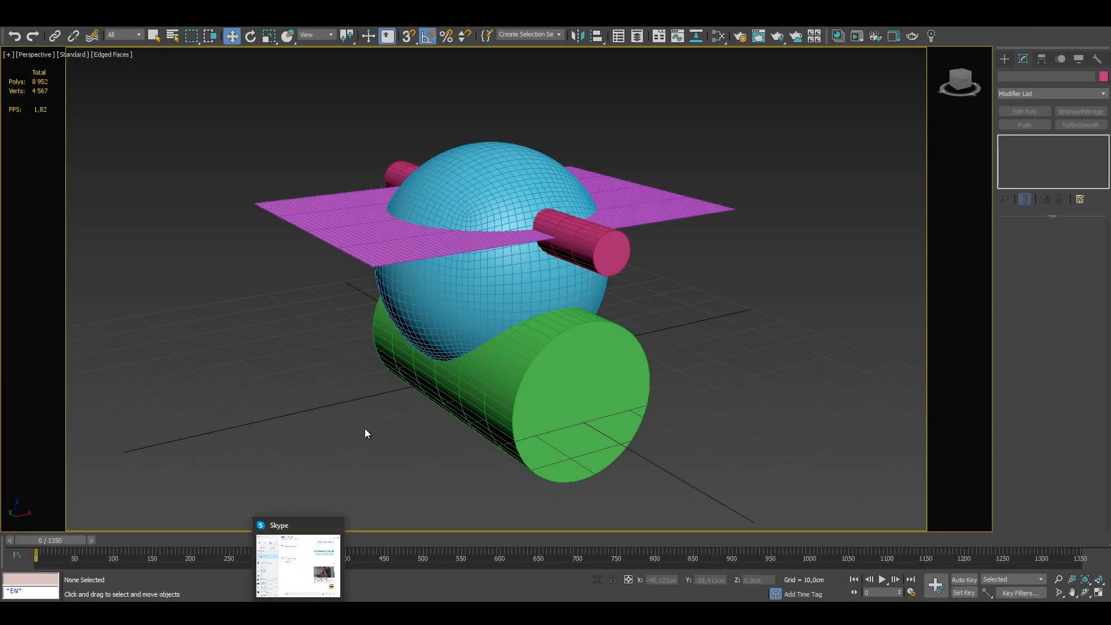
Enable the Wave, Shell and Edit Poly modifiers on the purple plane intersecting the sphere
middle_click_drag(623, 327, 657, 225, "alt")
left_click(553, 323)
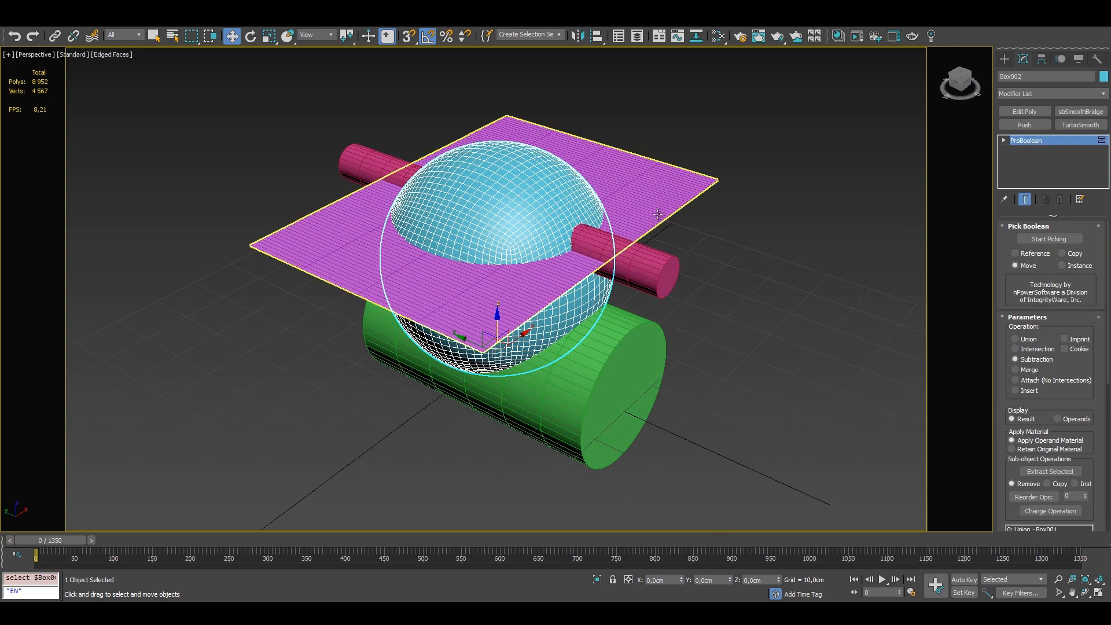
left_click(657, 214)
middle_click_drag(652, 283, 694, 266, "alt")
left_click(1006, 160)
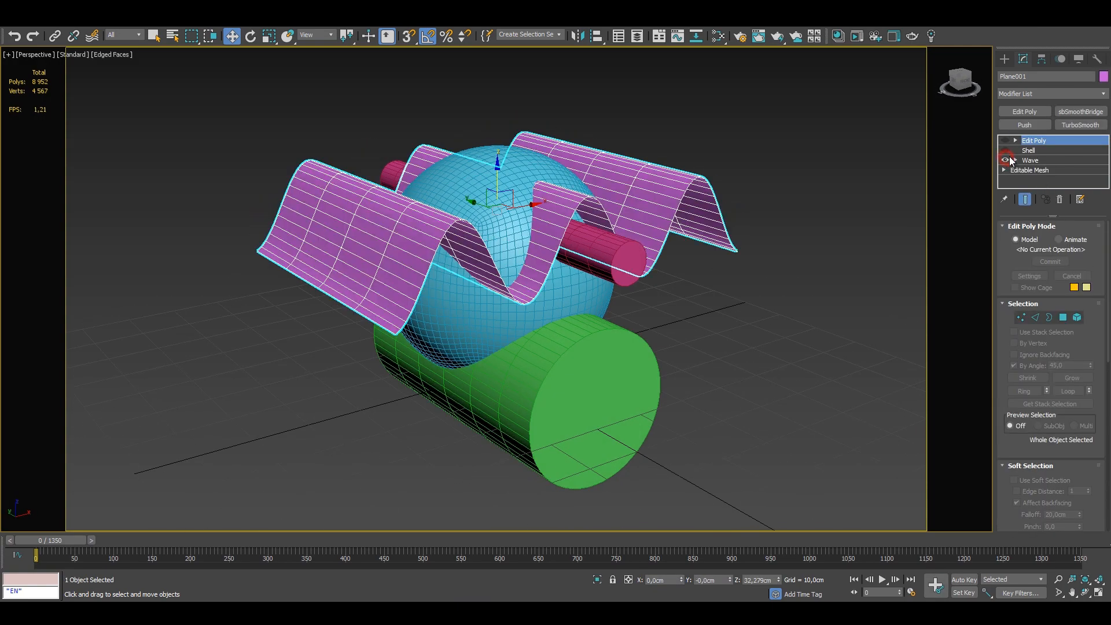
left_click(1005, 151)
left_click(1005, 141)
Add the blue sphere to the selection and hide everything except the sphere and the wavy plane
middle_click_drag(669, 292, 662, 255, "alt")
left_click(488, 250, "ctrl")
right_click(487, 250)
left_click(533, 141)
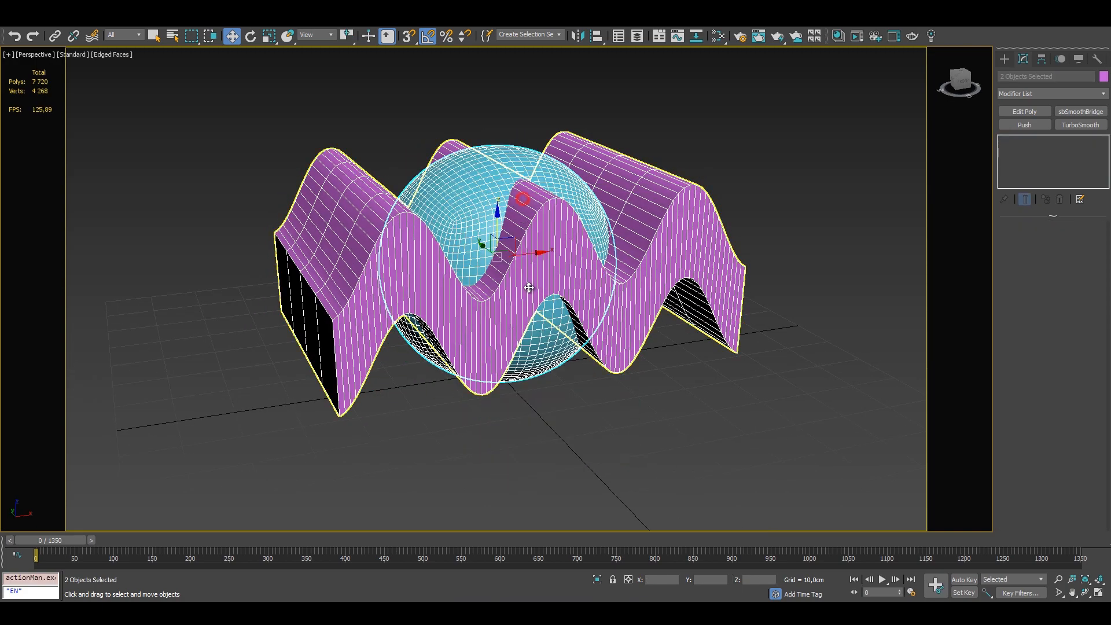
middle_click_drag(544, 405, 552, 433, "alt")
left_click_drag(498, 183, 497, 186)
middle_click_drag(497, 191, 497, 233, "alt")
Subtract the thick wavy plane from the blue sphere with ProBoolean
left_click(524, 298)
left_click(1049, 239)
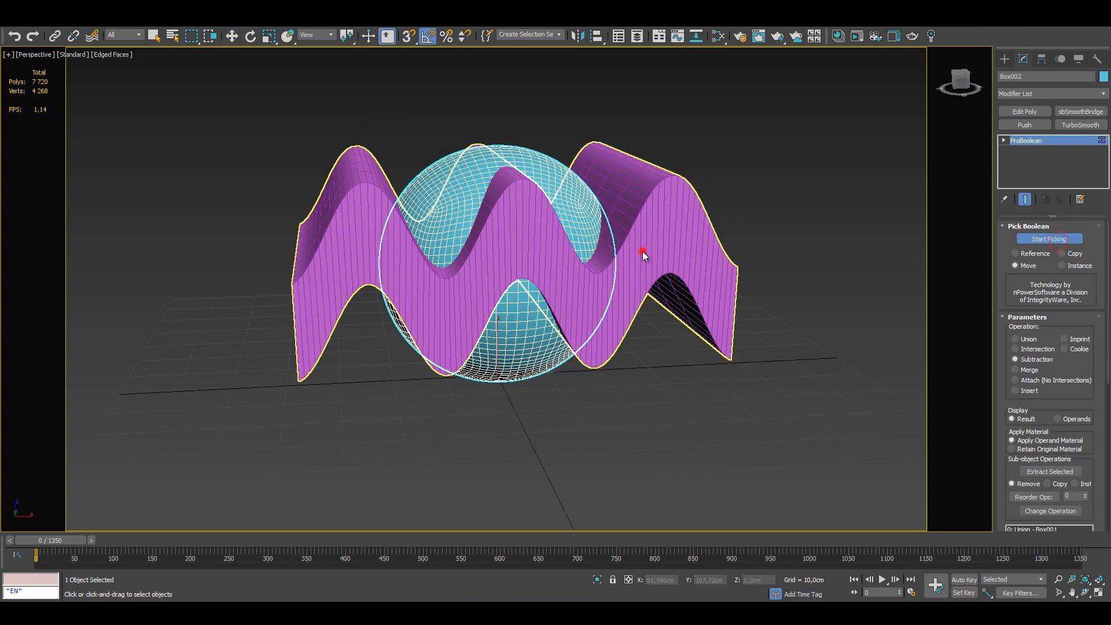
left_click(642, 252)
middle_click_drag(643, 255, 747, 253, "alt")
Clone the cut sphere as a copy and change the clone's Plane001 operand to Intersection
key("ctrl+v")
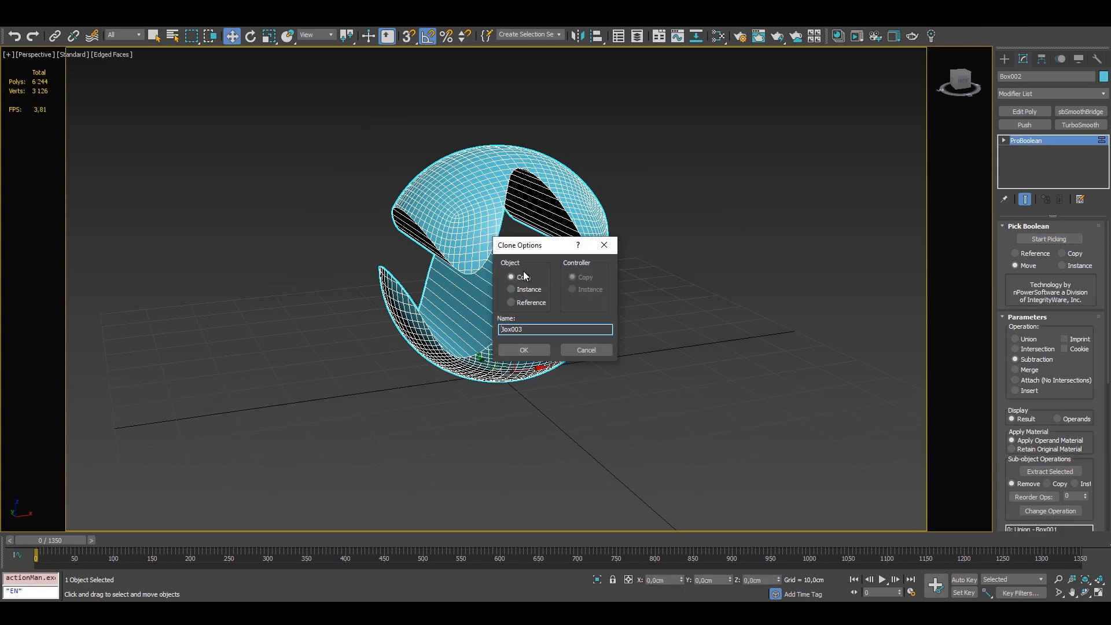
left_click(524, 351)
scroll(1020, 460, "down", 3)
left_click(1030, 449)
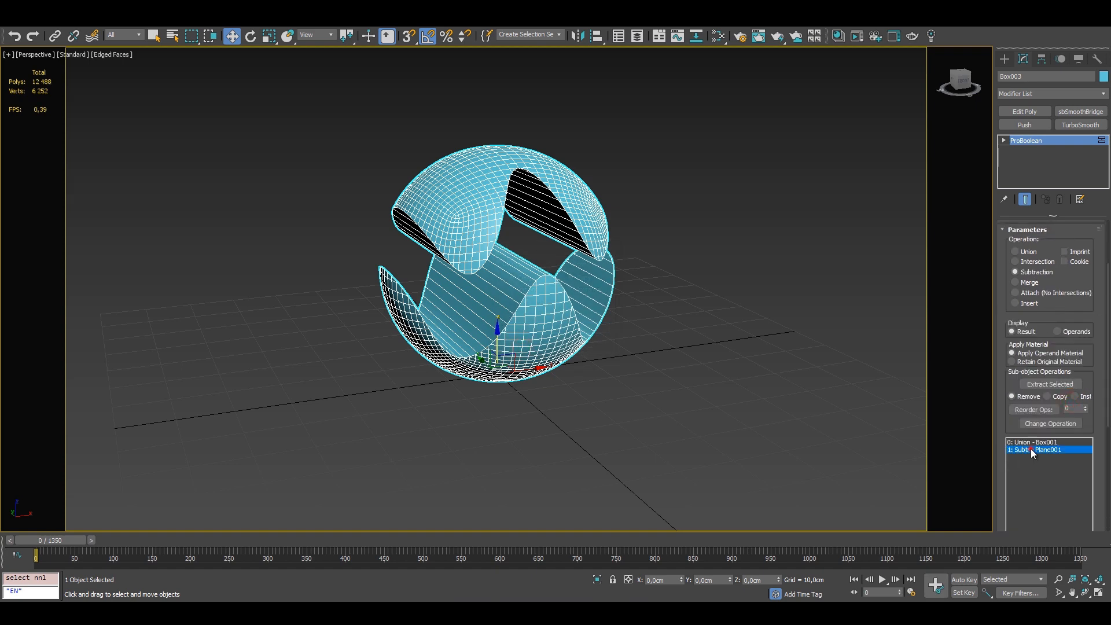
left_click(1034, 262)
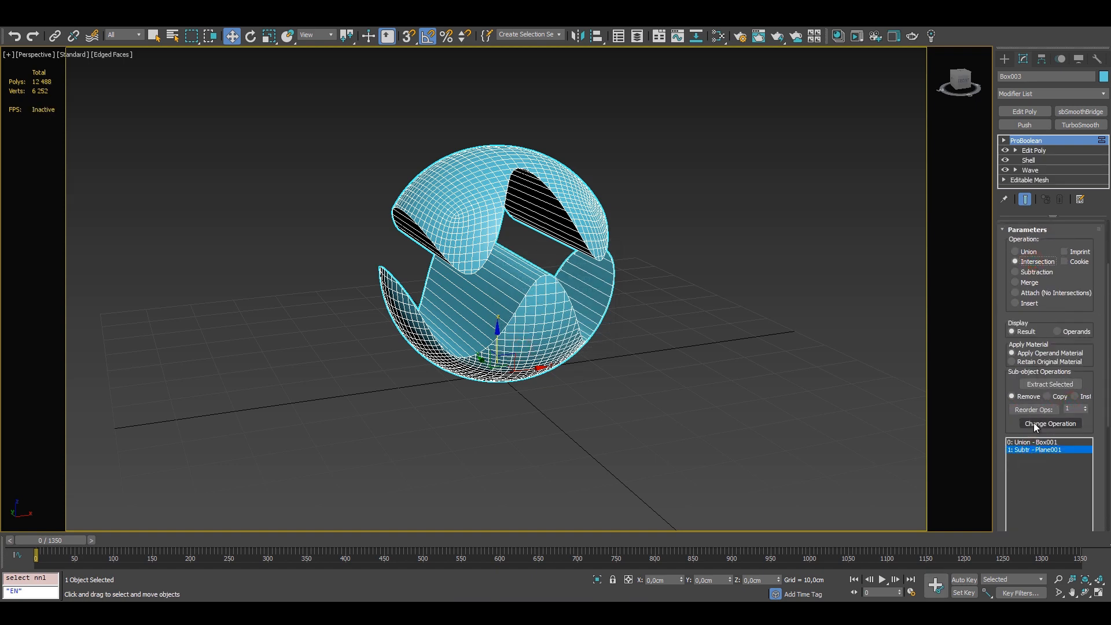
left_click(1033, 424)
Give the intersection piece a light pink-violet object color and unhide the hidden objects
middle_click_drag(752, 371, 683, 359, "alt")
left_click(1104, 77)
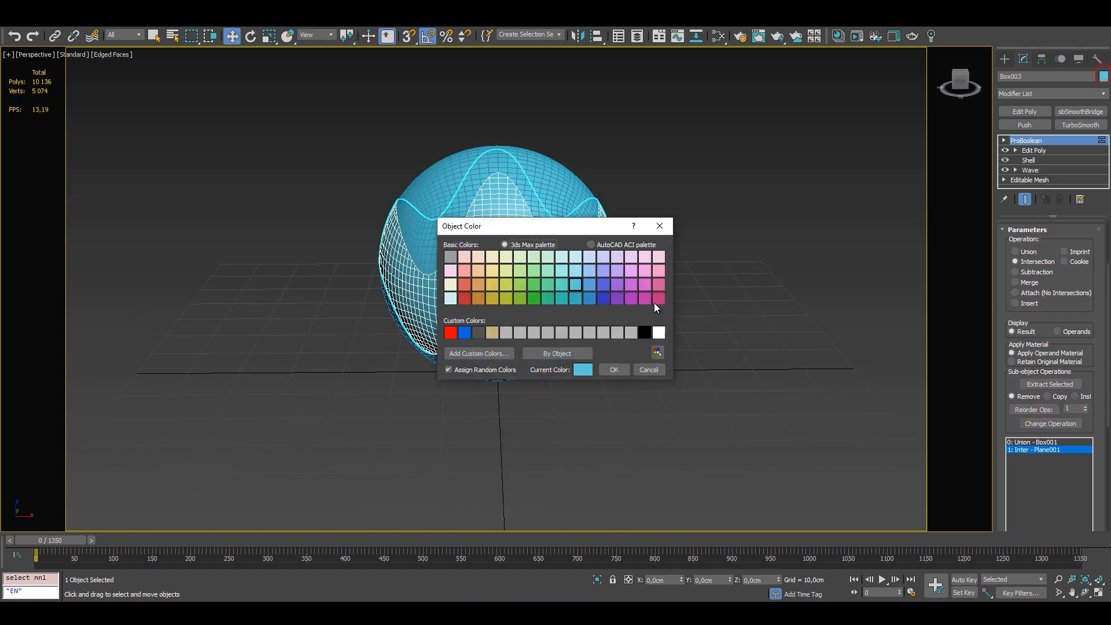
left_click(633, 272)
left_click(614, 369)
left_click(752, 231)
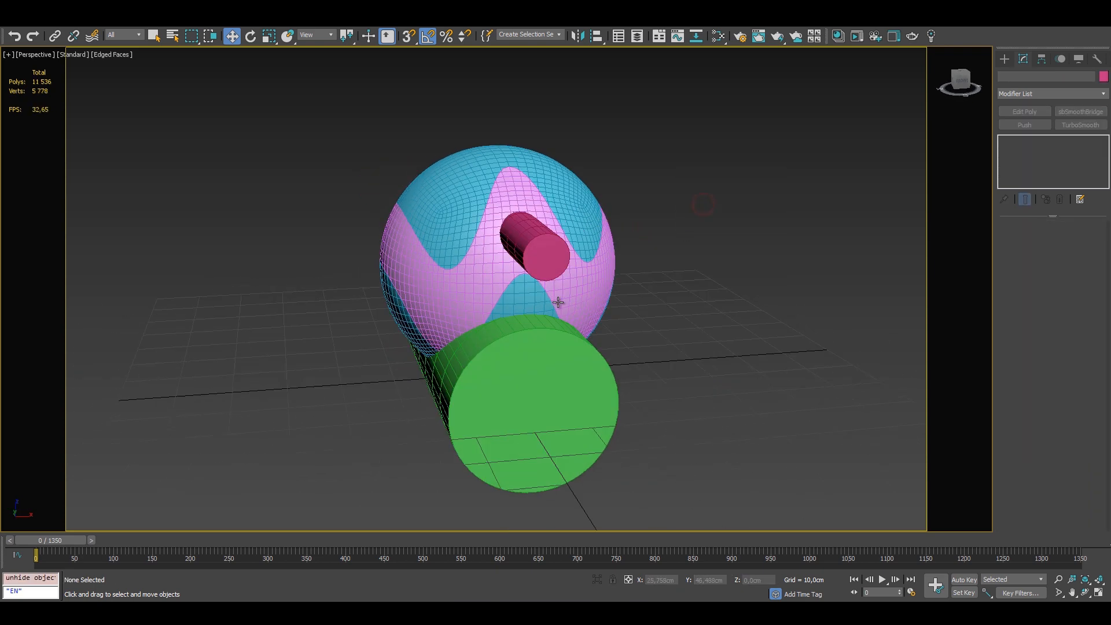
Subtract the small red cylinder from the pink wavy piece using its ProBoolean
left_click(573, 309)
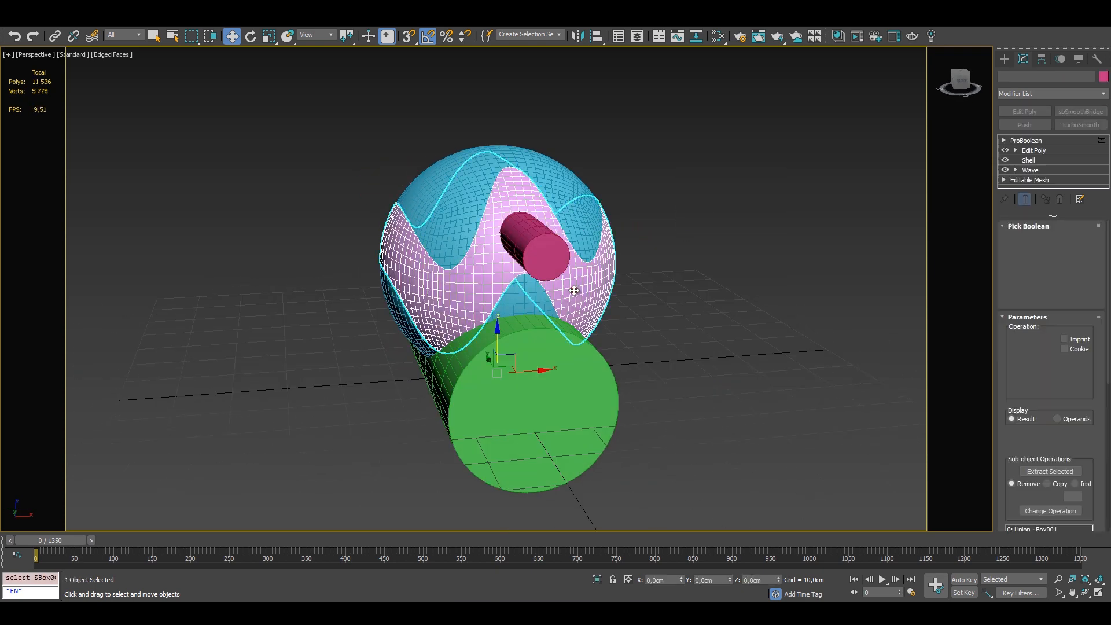
left_click(1048, 239)
left_click(1029, 360)
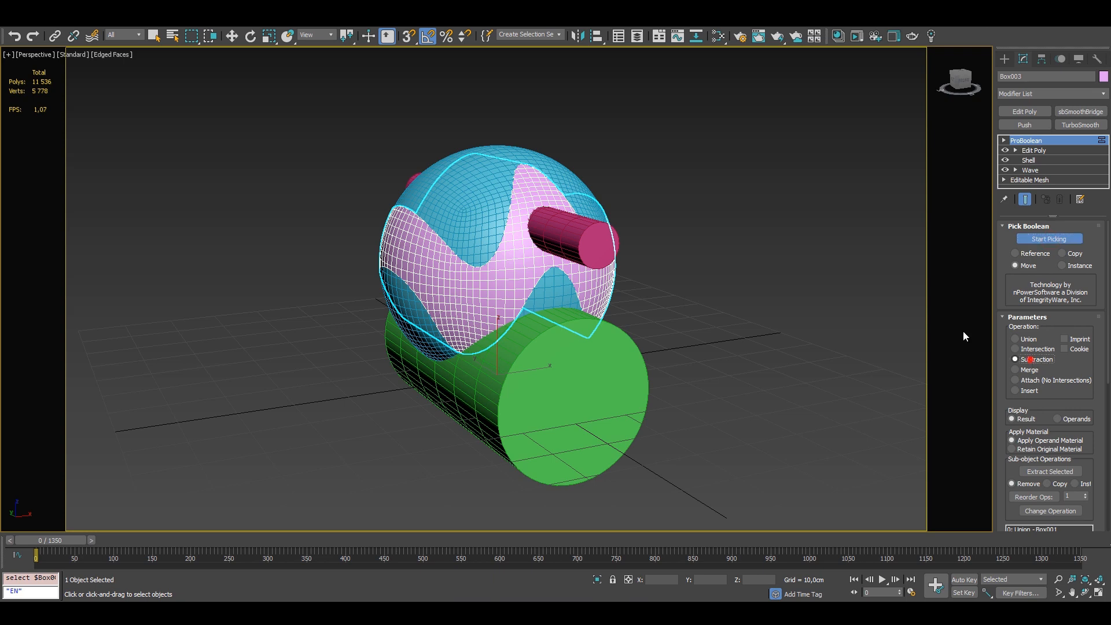
left_click(586, 238)
mouse_move(587, 239)
middle_mouse_down("alt")
mouse_move(526, 312)
mouse_move(555, 313)
middle_mouse_up("alt")
scroll(555, 312, "up", 3)
key("w")
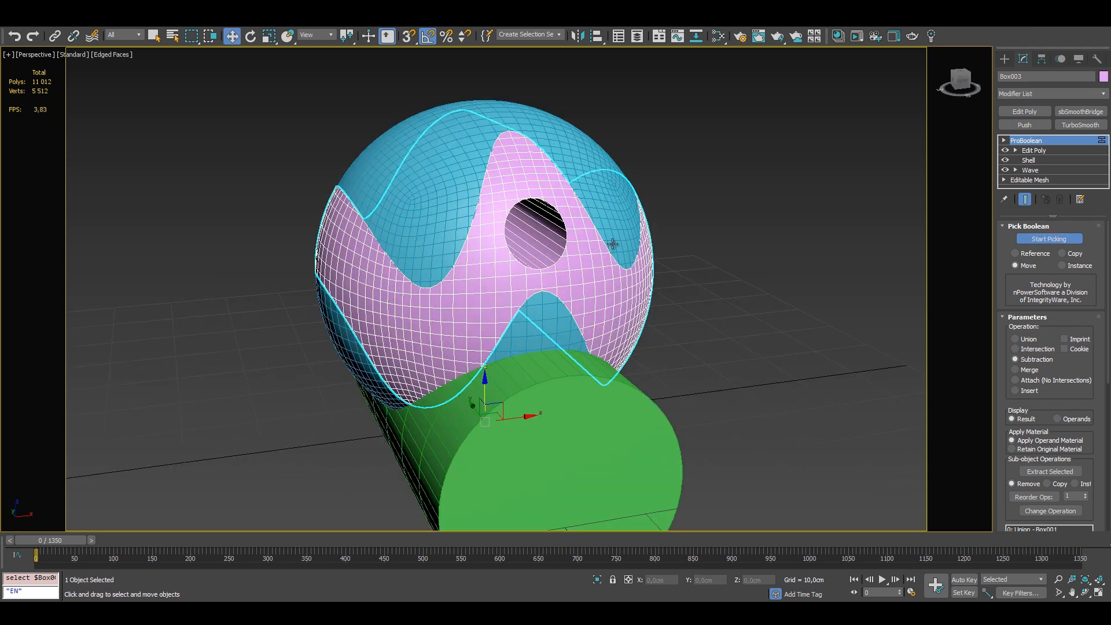
Clone the drilled pink wavy piece as a copy and change the clone's Cylinder002 operand to Intersection
key("ctrl+v")
left_click(525, 349)
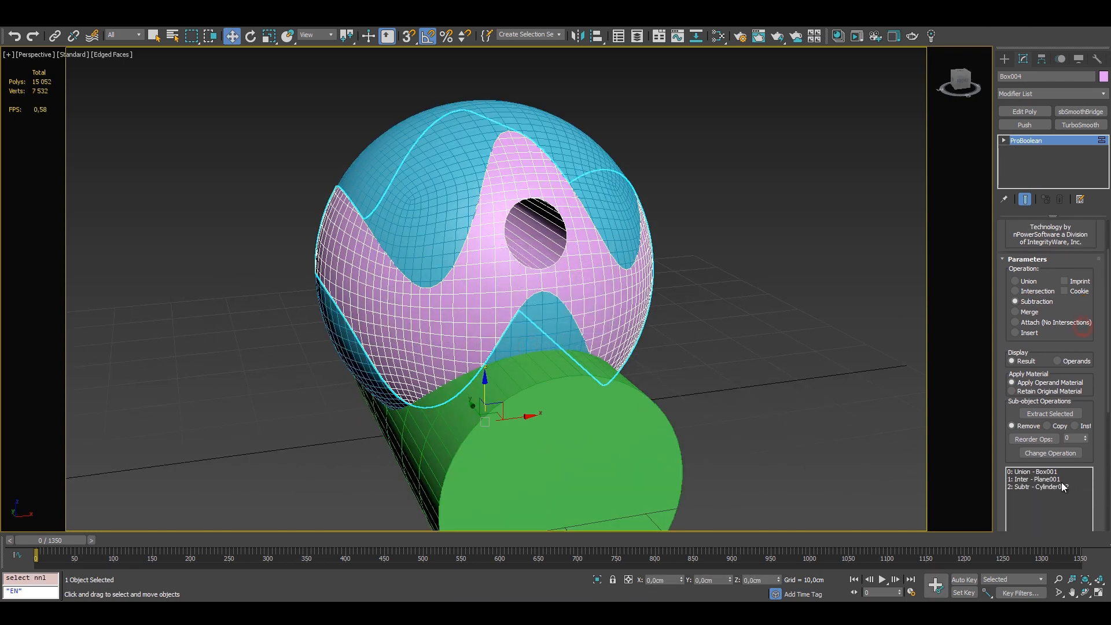
left_click(1059, 487)
left_click(1050, 453)
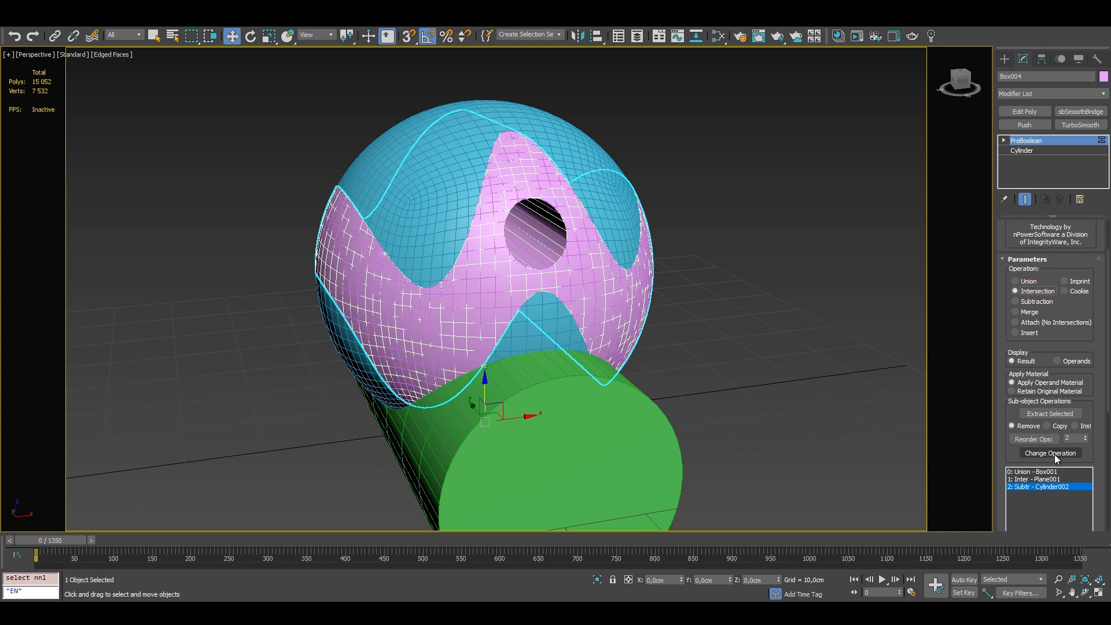
Give the small cylindrical intersection piece a dark blue object color and deselect it
left_click(1102, 77)
left_click(608, 324)
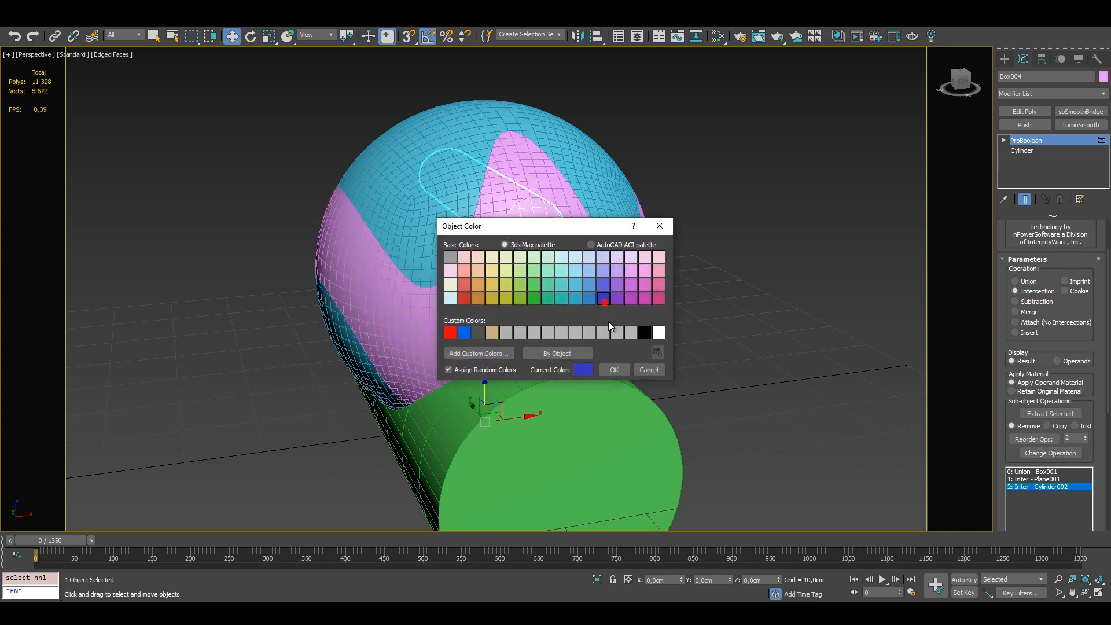
left_click(613, 369)
left_click(816, 298)
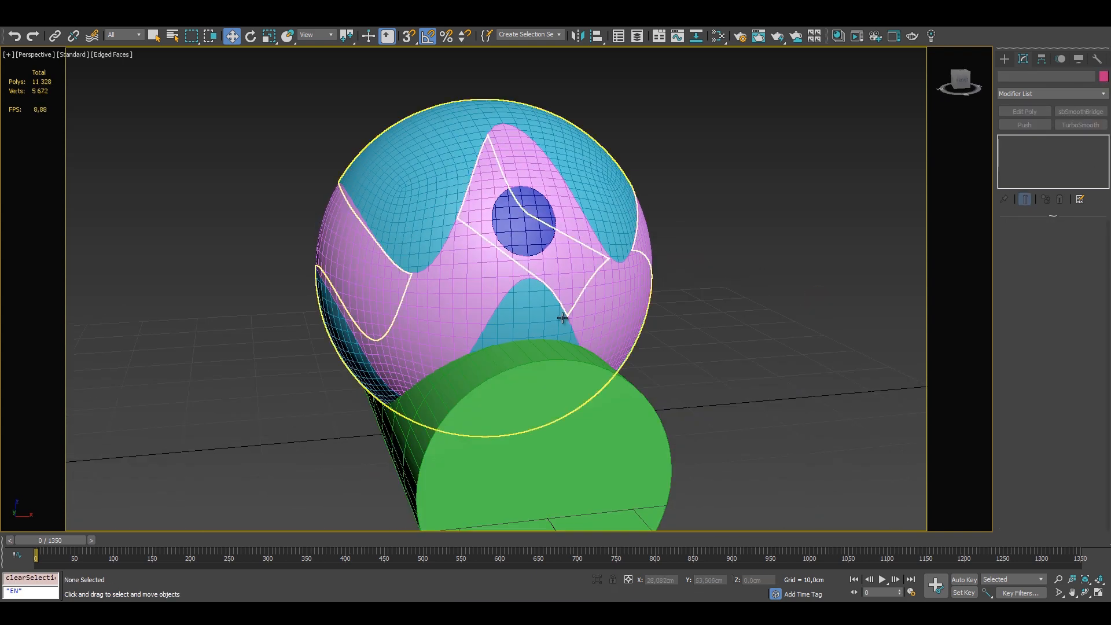
Subtract the large green cylinder from the light blue sphere parts using their ProBoolean
left_click(563, 318)
left_click(1048, 239)
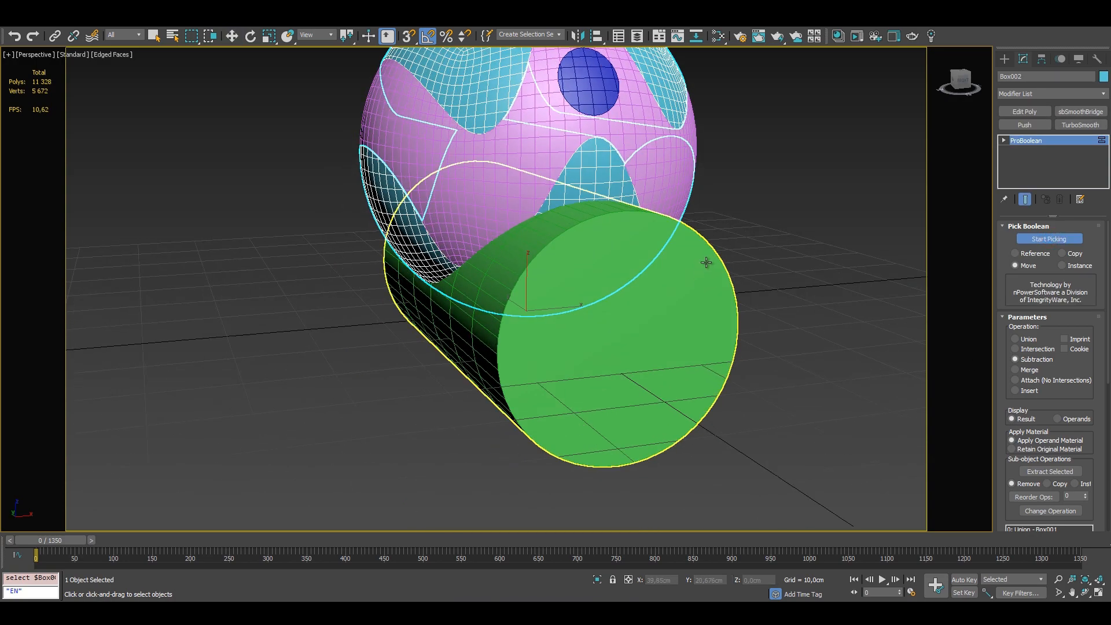
left_click(706, 262)
key("w")
middle_click_drag(612, 318, 596, 297, "alt")
Clone the light blue sphere parts as a copy and change the clone's Cylinder004 operand to Intersection
key("ctrl+v")
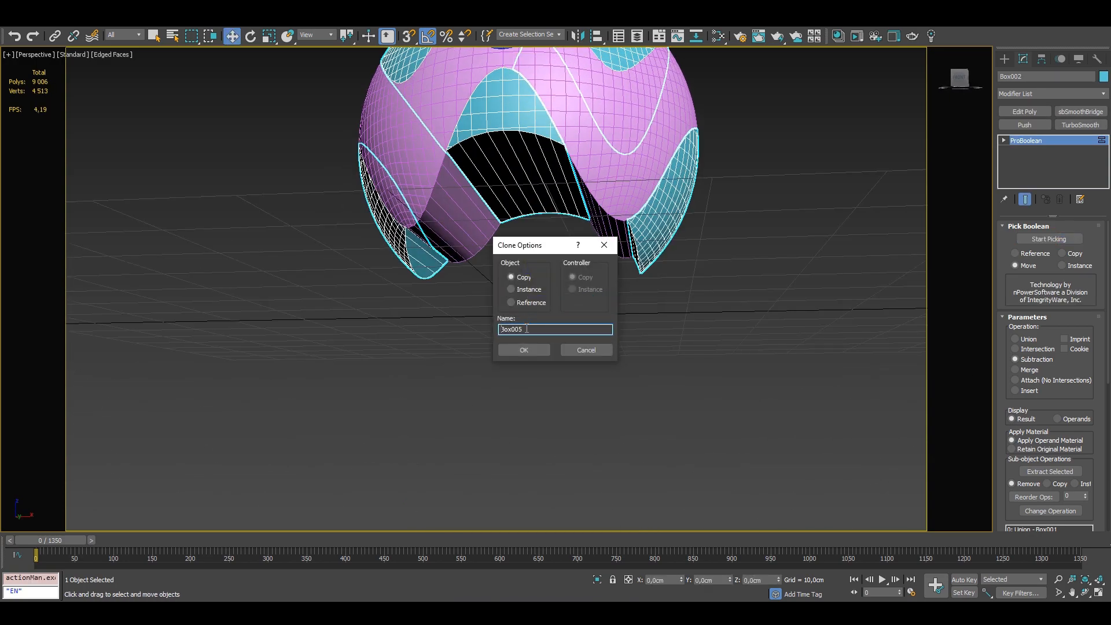
left_click(524, 349)
scroll(1072, 313, "down", 3)
left_click(1050, 459)
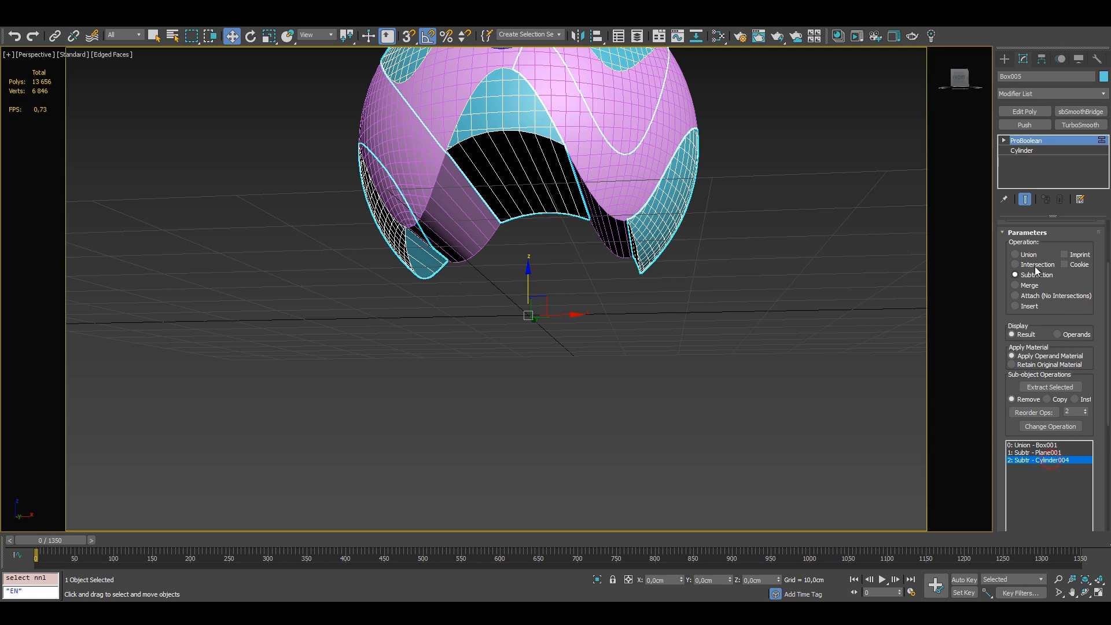
left_click(1036, 265)
left_click(1050, 426)
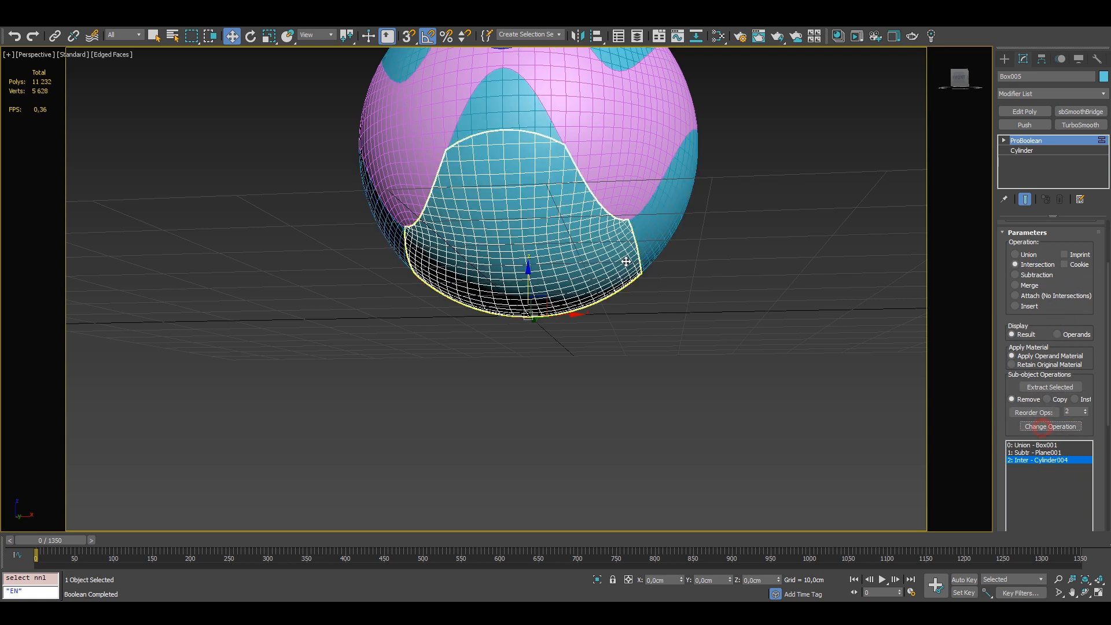
Give the lower intersection piece a red object color and deselect it
left_click(1104, 76)
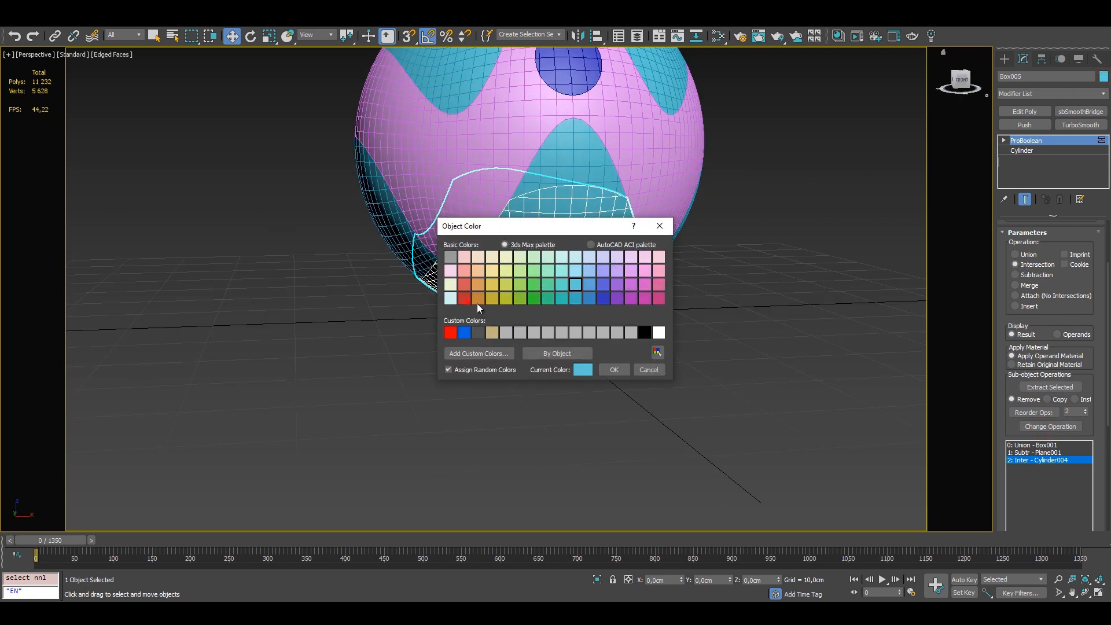
left_click(477, 303)
left_click(615, 372)
scroll(701, 375, "up", 2)
left_click(700, 375)
scroll(700, 375, "down", 5)
middle_click_drag(664, 324, 684, 318, "alt")
scroll(684, 317, "up", 2)
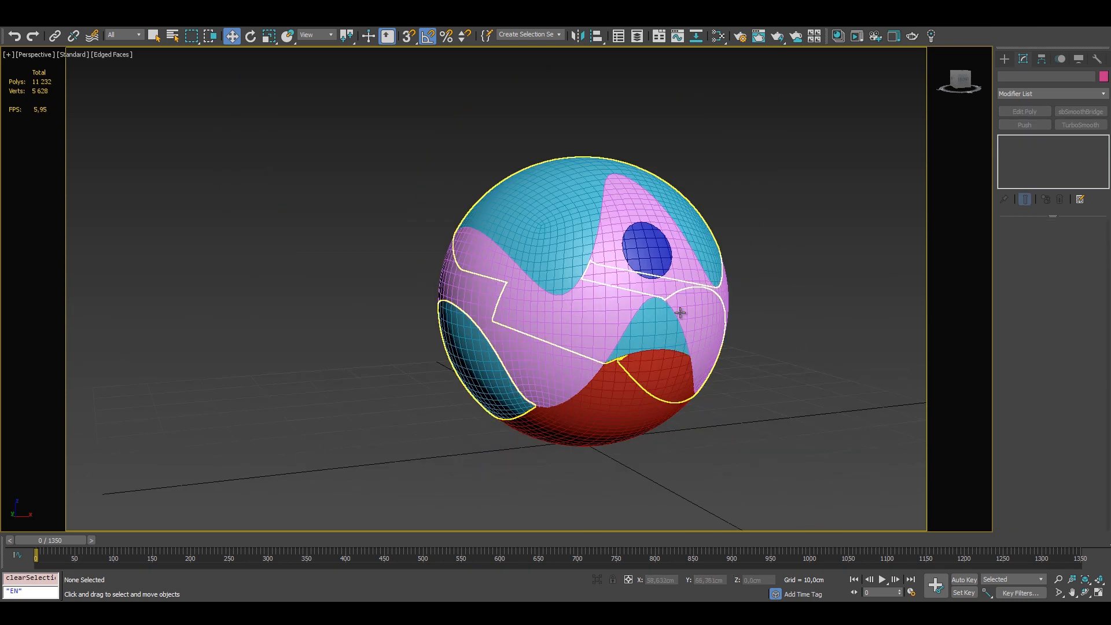
Convert the pink wavy piece to SmoothBoolean, accepting the conversion settings
left_click(685, 281)
right_click(713, 168)
mouse_move(796, 289)
left_click(855, 307)
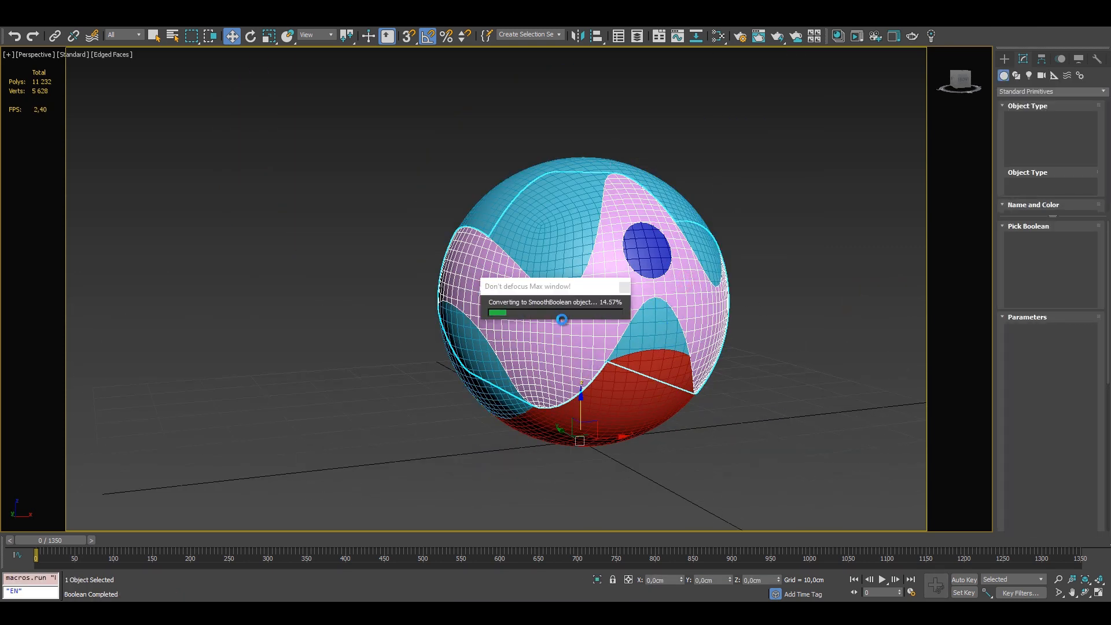
left_click(589, 417)
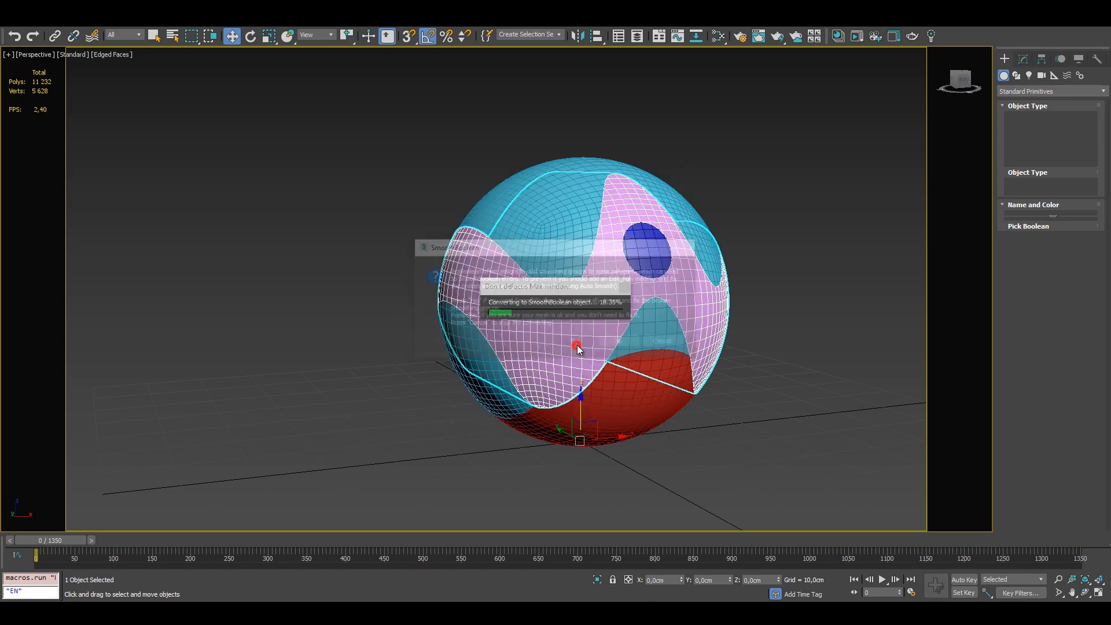
Convert the light blue sphere parts to SmoothBoolean, letting it fix broken smoothing groups automatically
right_click(627, 158)
mouse_move(712, 277)
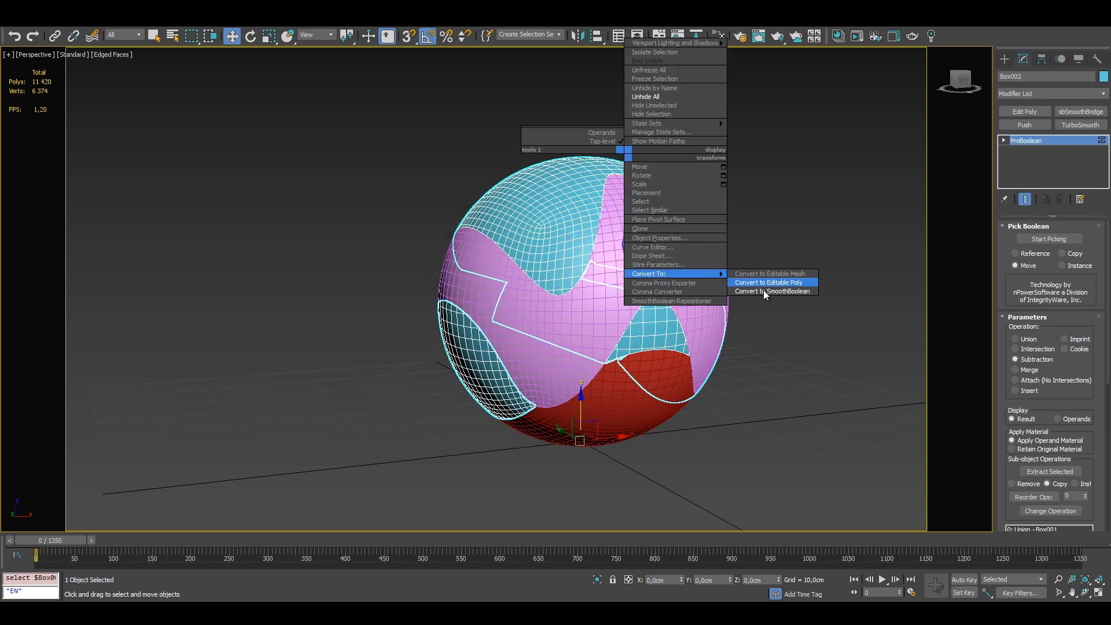
left_click(752, 291)
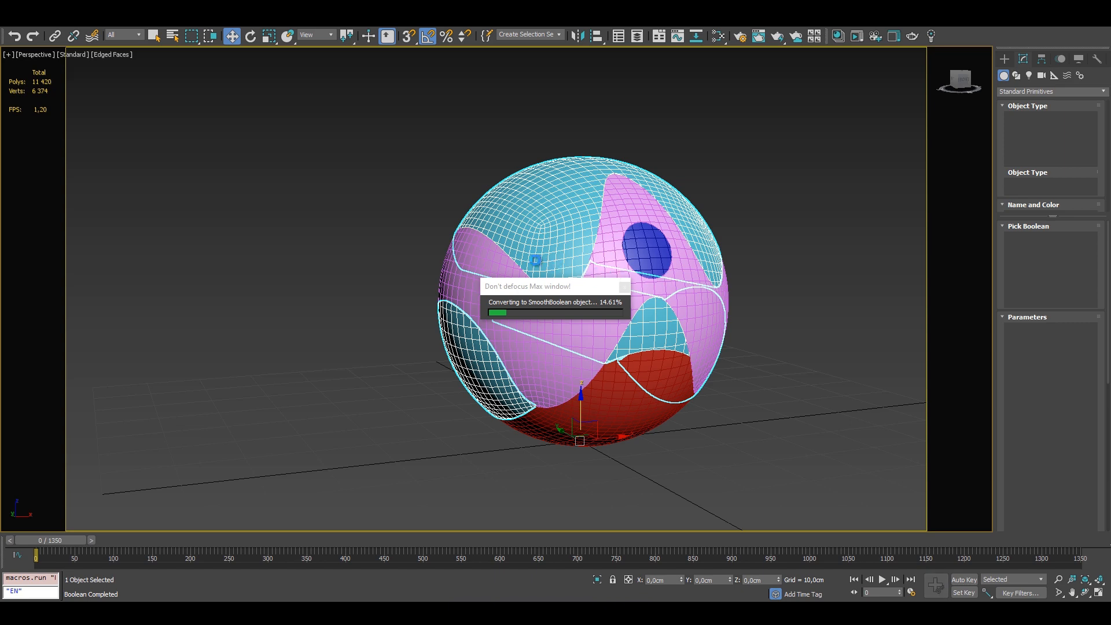
left_click(589, 417)
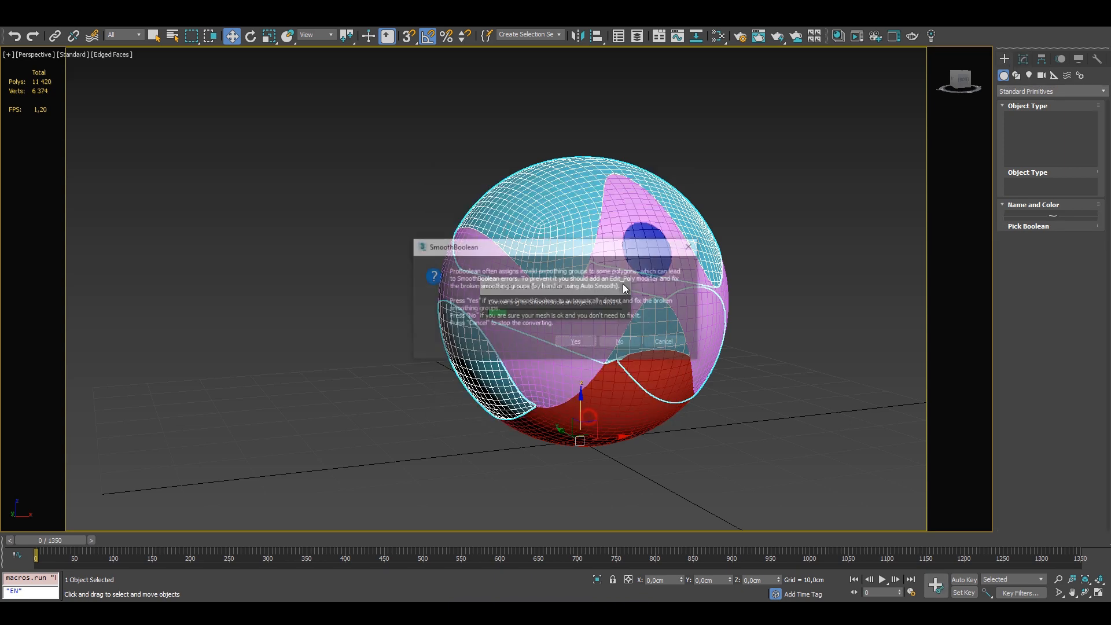
left_click(573, 340)
Convert the dark blue cylindrical piece to SmoothBoolean with automatic repair of broken smoothing groups
right_click(724, 167)
mouse_move(752, 287)
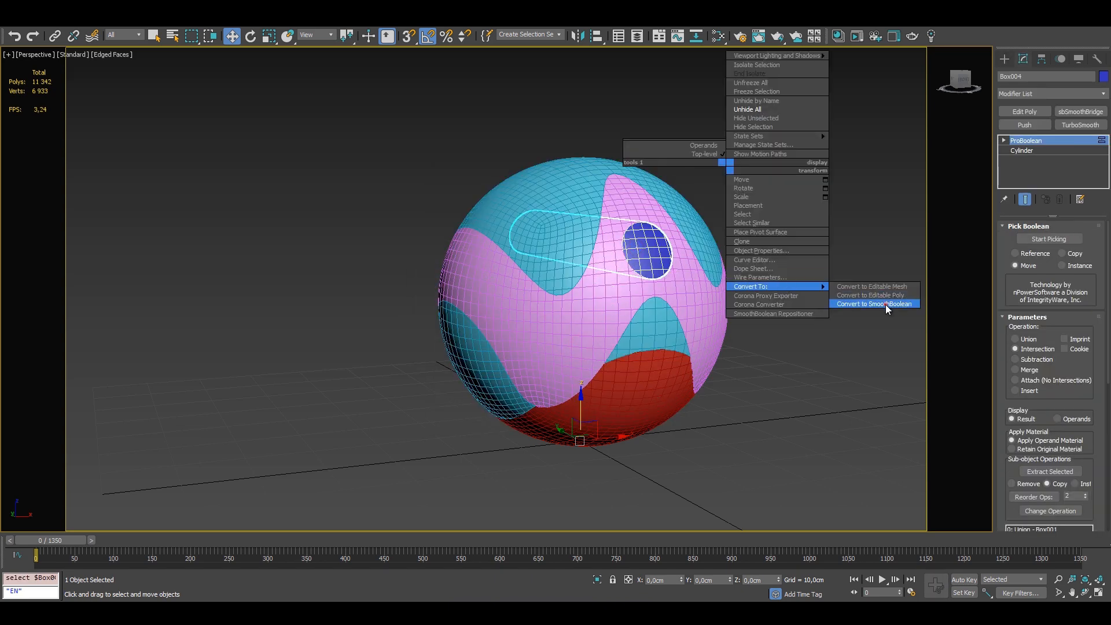
left_click(885, 304)
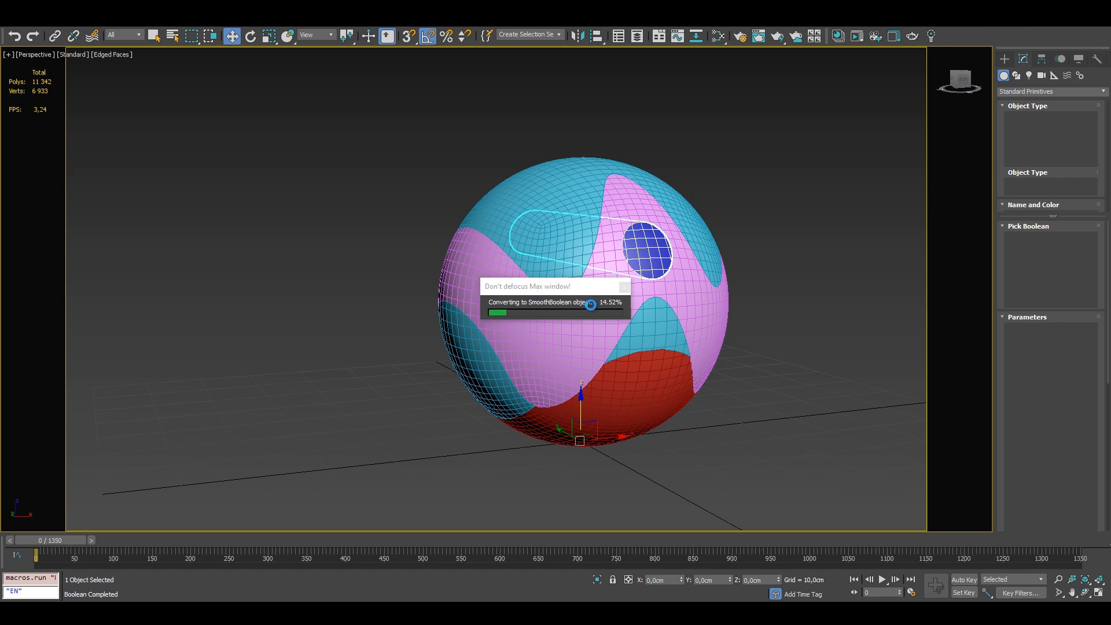
left_click(605, 422)
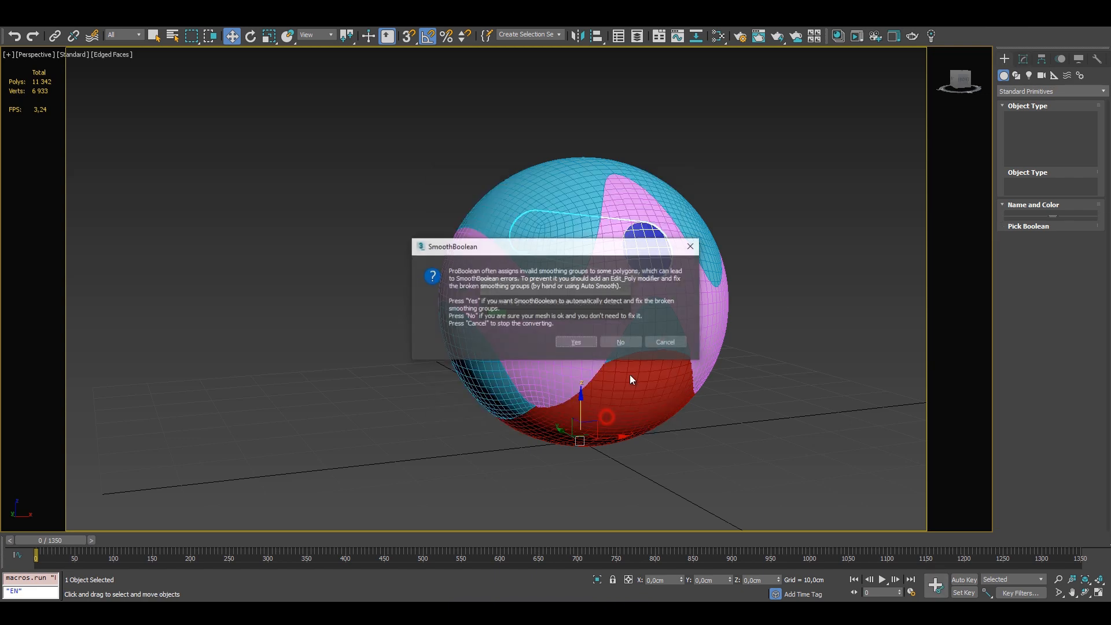
left_click(576, 342)
Convert the red lower piece to SmoothBoolean with a strips density increase of 1.36 and automatic smoothing group repair
right_click(710, 300)
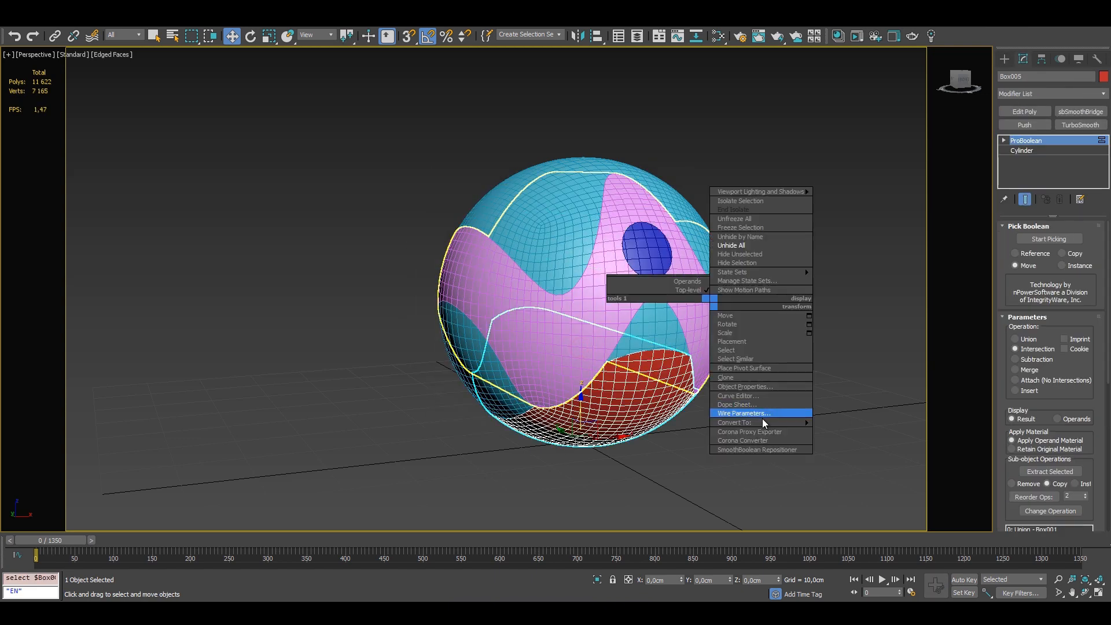
mouse_move(772, 423)
left_click(868, 440)
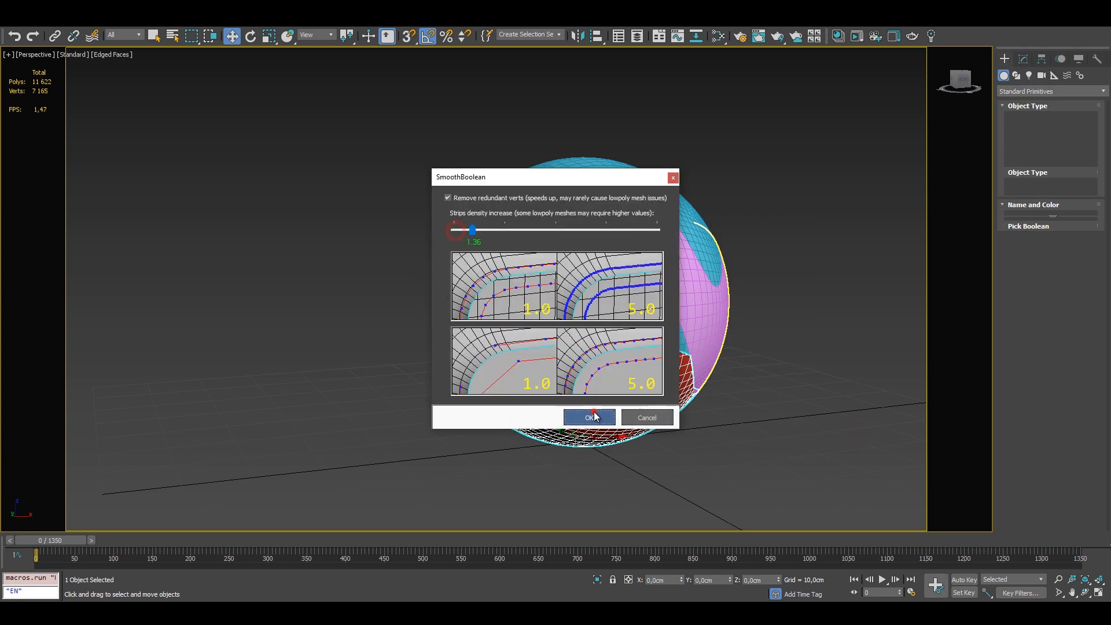
left_click(594, 416)
left_click(574, 340)
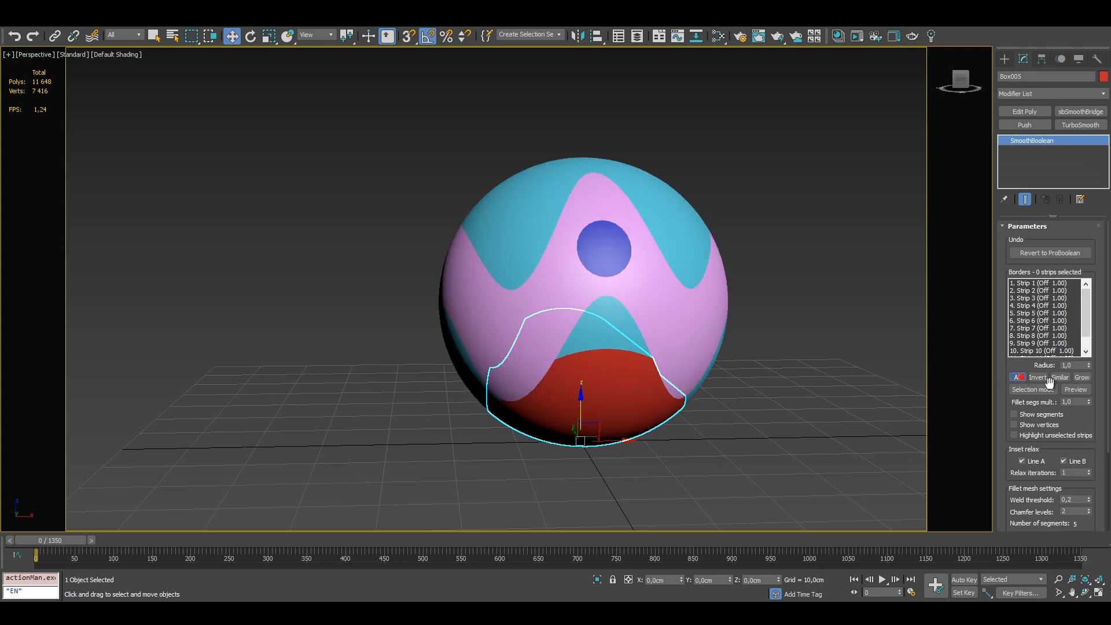
Preview all border strips of the red piece, set their radius to 1.43, and solve its fillet mesh
left_click(1049, 380)
left_click(1076, 389)
middle_click_drag(685, 367, 955, 450, "alt")
scroll(1036, 480, "down", 2)
left_click(1090, 333)
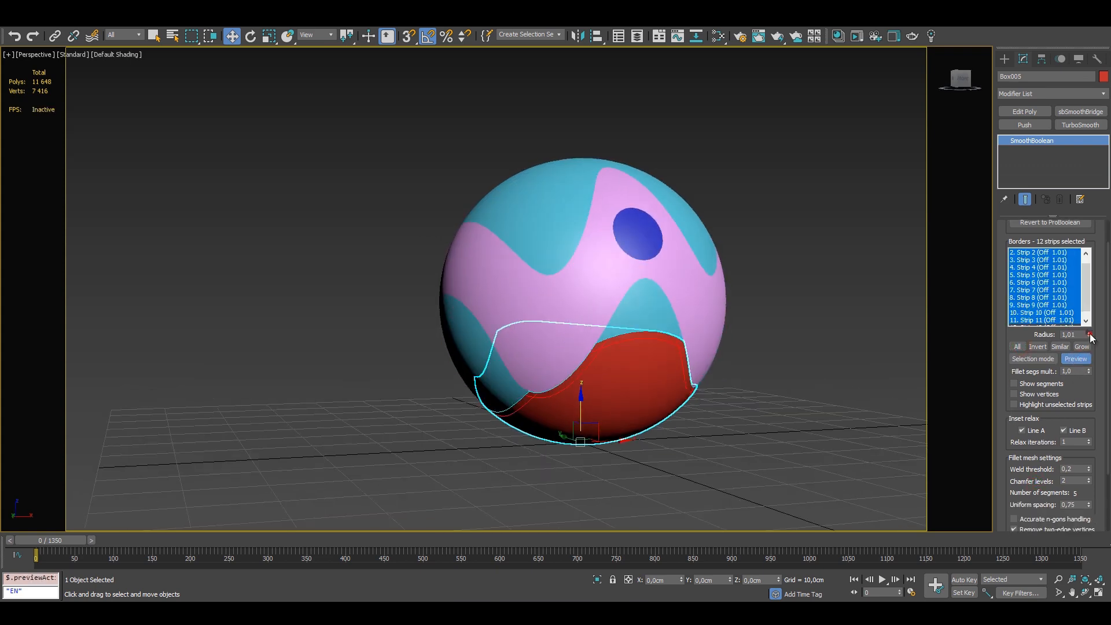
left_click_drag(1090, 336, 1098, 389)
scroll(1062, 486, "down", 1)
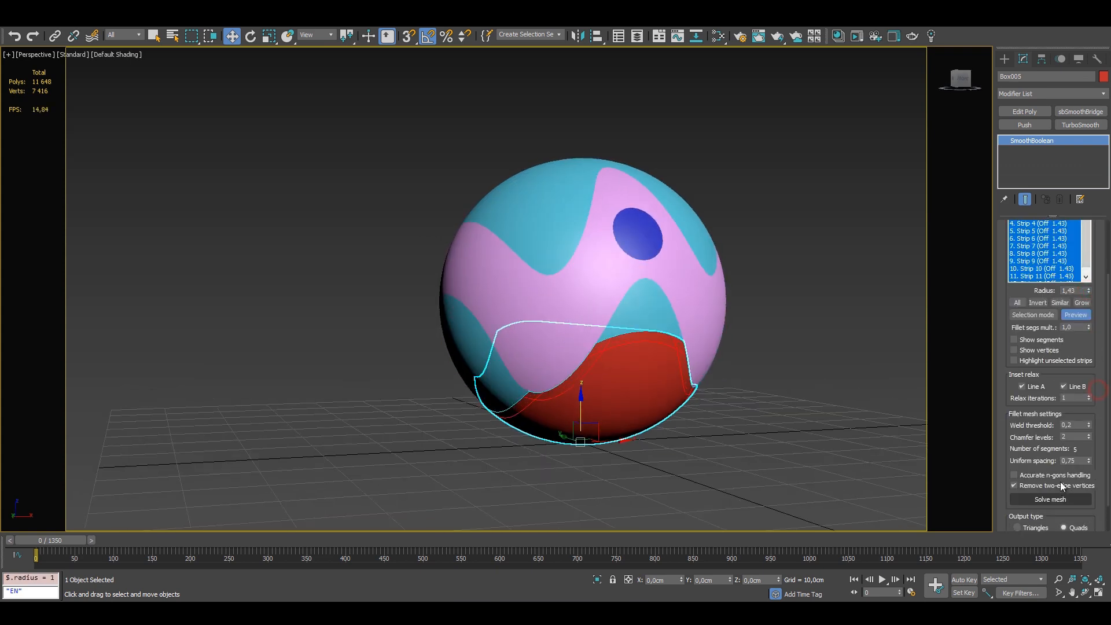
left_click(1065, 499)
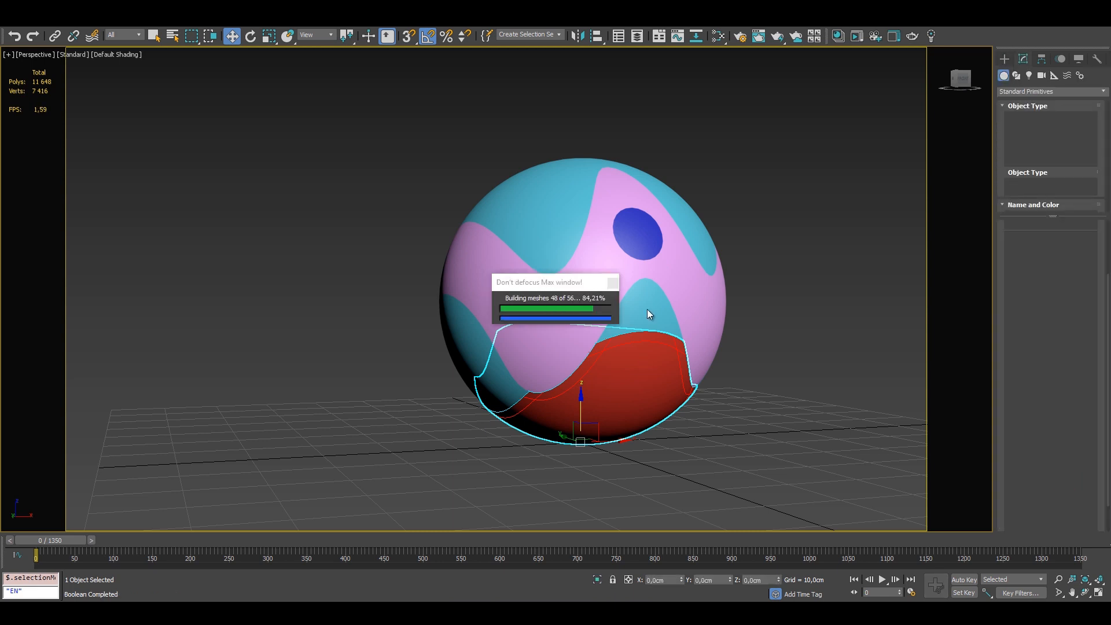
Select and preview all border strips of the light blue parts, keep radius 1.0, and solve their mesh
left_click(1016, 302)
left_click(1074, 315)
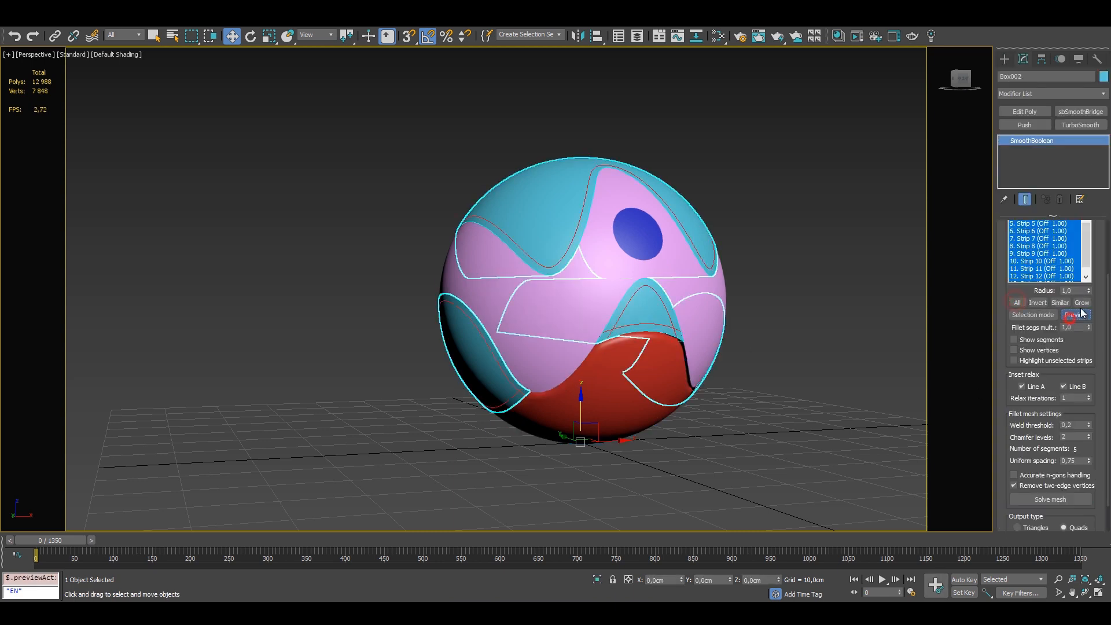
left_click(1050, 499)
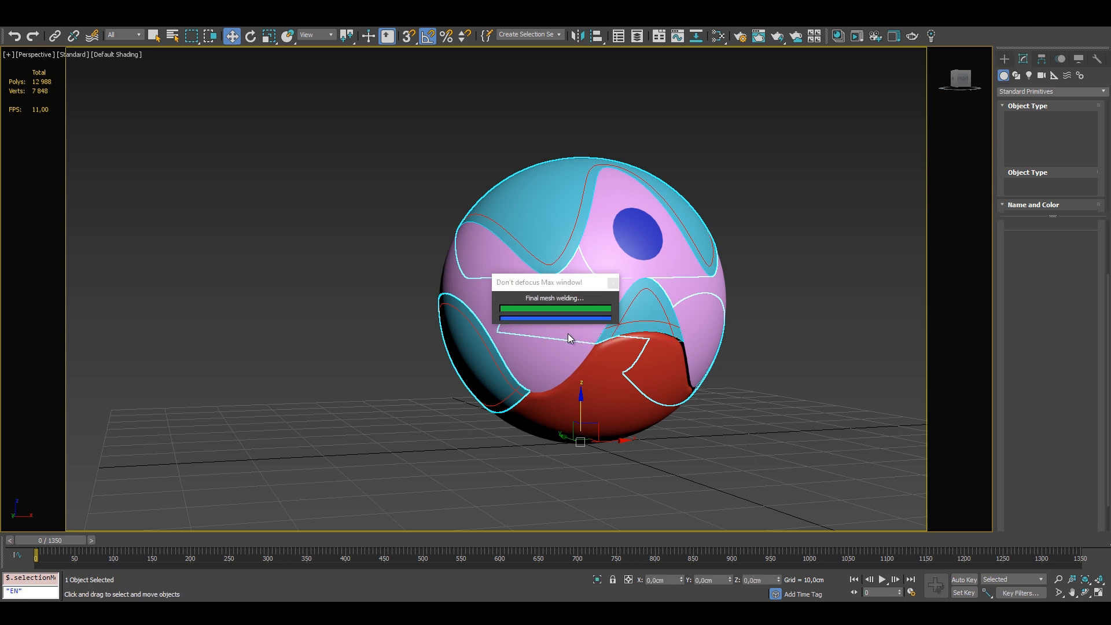
Preview the dark blue piece's border strips with a radius of 1.2 and solve its mesh
left_click(628, 235)
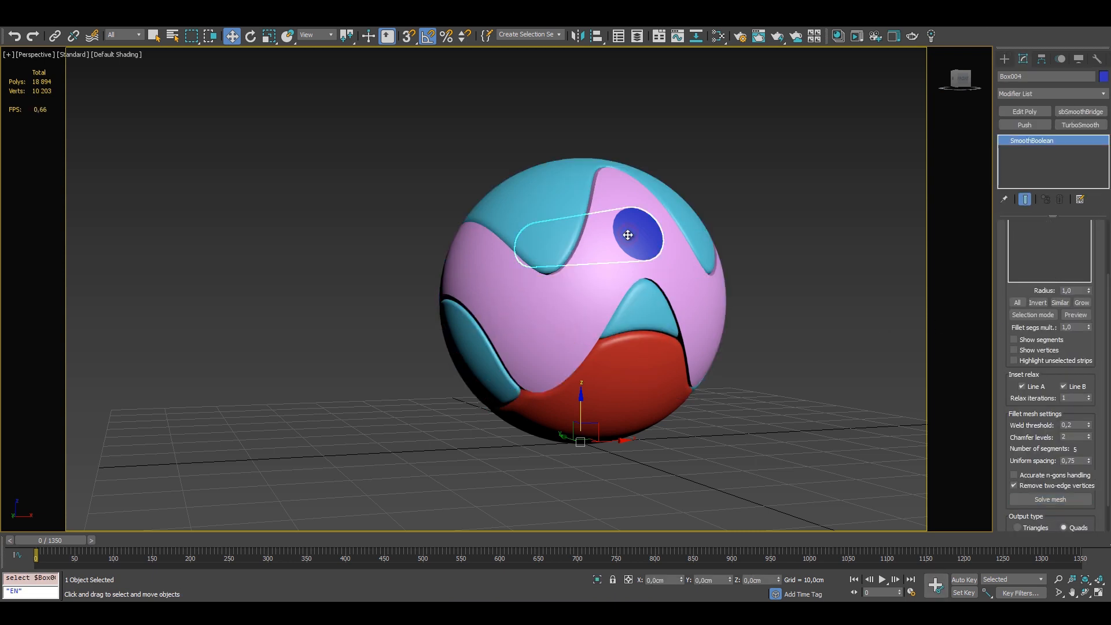
left_click(1084, 315)
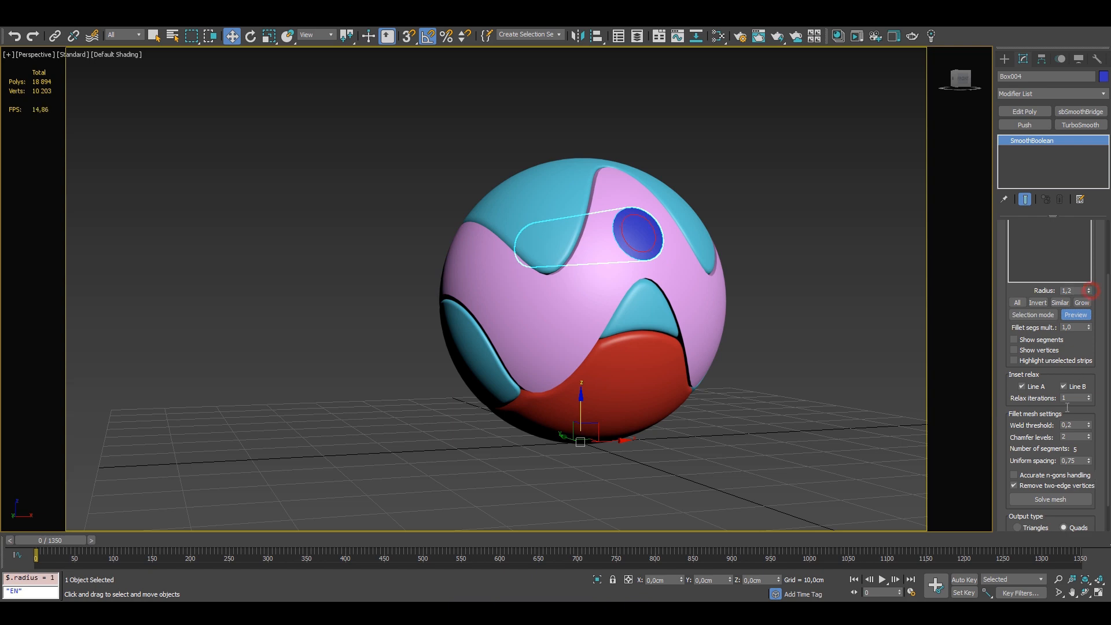
left_click(1050, 499)
Preview all border strips of the pink wavy piece, set their radius to 1.11, and solve its mesh
middle_click_drag(602, 280, 579, 360, "alt")
left_click(1034, 302)
left_click(1076, 315)
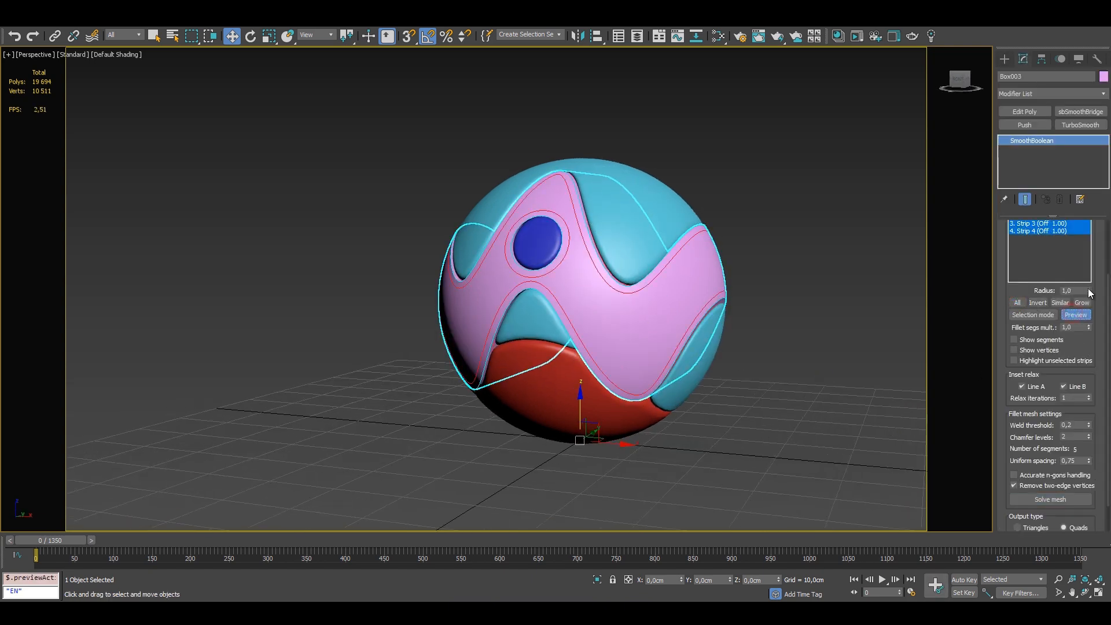
left_click_drag(1089, 291, 1089, 284)
middle_click_drag(785, 340, 868, 347, "alt")
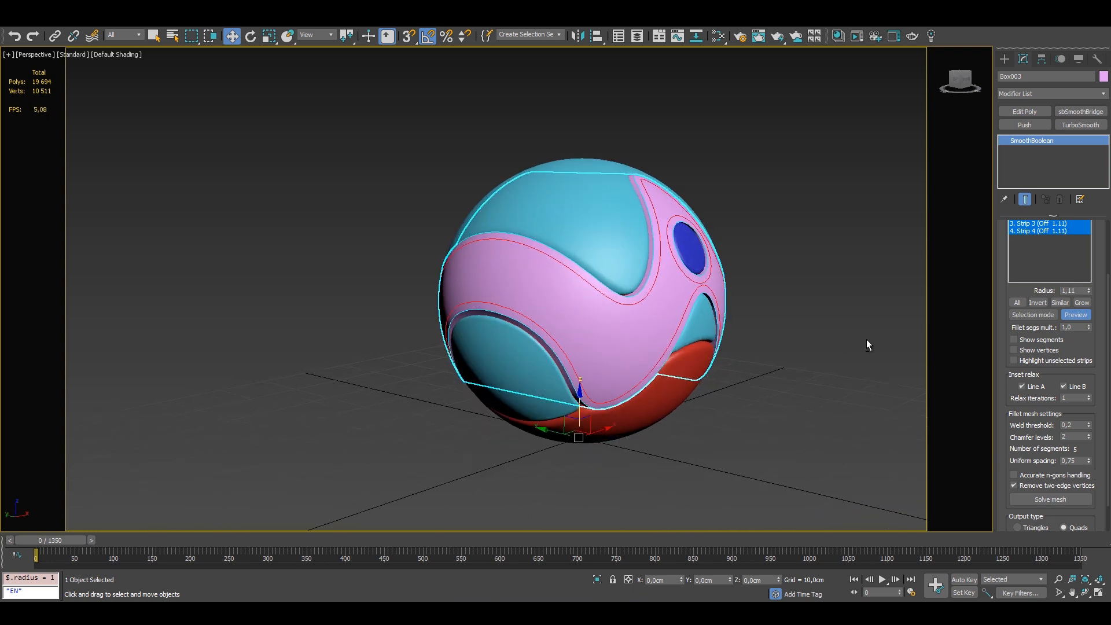
middle_click_drag(583, 323, 762, 323, "alt")
left_click(1050, 499)
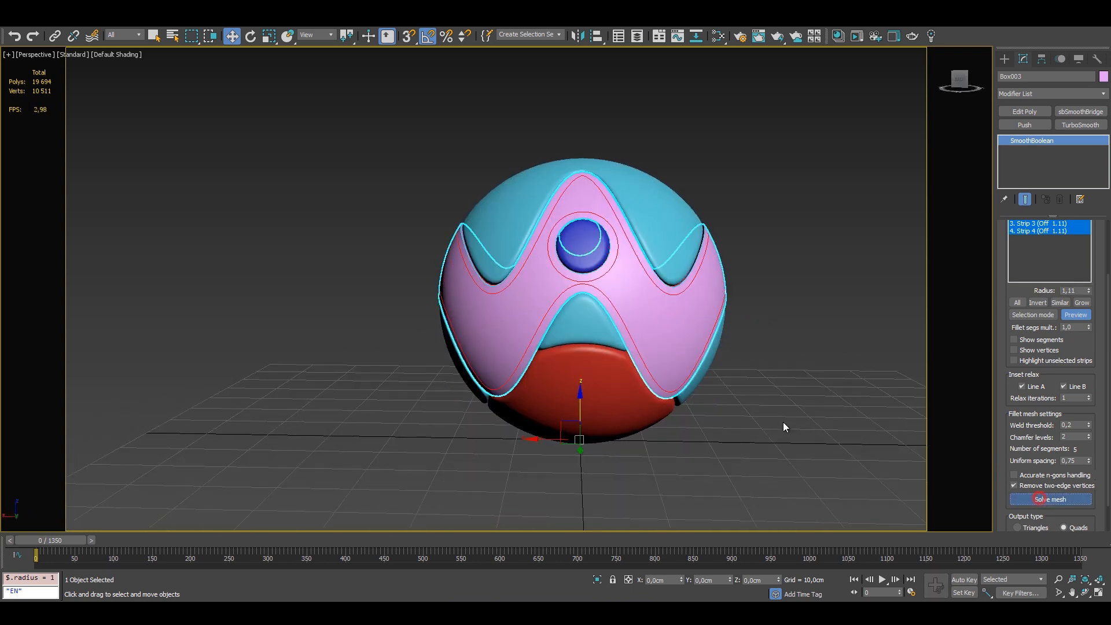
Examine the filleted seams between the sphere's colored pieces from several angles, with and without edged faces
left_click(379, 253)
middle_click_drag(379, 253, 636, 376, "alt")
scroll(727, 387, "down", 3)
middle_click_drag(727, 387, 678, 389, "alt")
key("F4")
key("q")
mouse_move(283, 286)
middle_mouse_down("alt")
mouse_move(268, 317)
mouse_move(484, 367)
mouse_move(483, 353)
mouse_move(496, 359)
mouse_move(455, 306)
mouse_move(437, 304)
middle_mouse_up("alt")
key("F4")
left_click(481, 320)
left_click(758, 261)
middle_click_drag(692, 353, 704, 379, "alt")
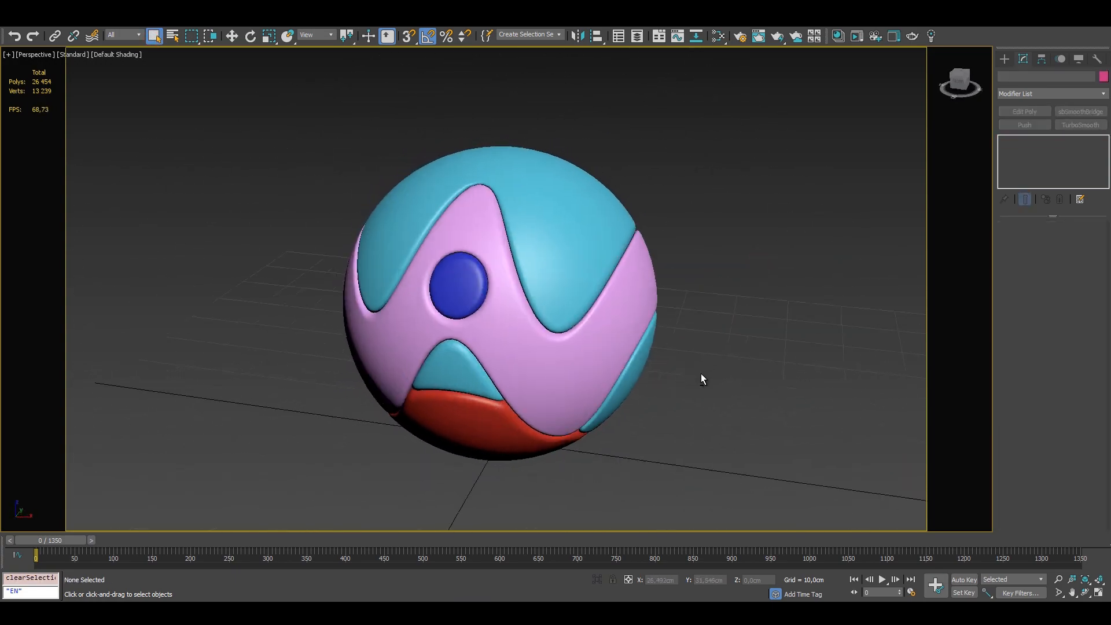
left_click(575, 248)
mouse_move(575, 248)
middle_mouse_down("alt")
mouse_move(551, 297)
mouse_move(602, 251)
middle_mouse_up("alt")
left_click(697, 225)
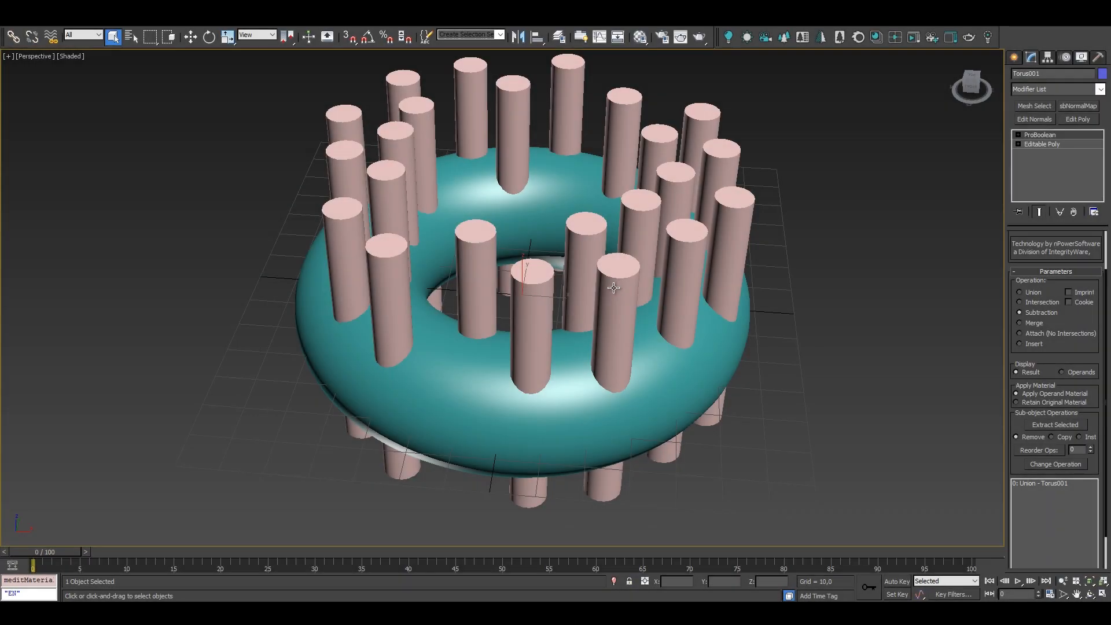
Select the cylinder group, with edged faces displayed, and center its pivot on the object
middle_click_drag(621, 358, 621, 308, "alt")
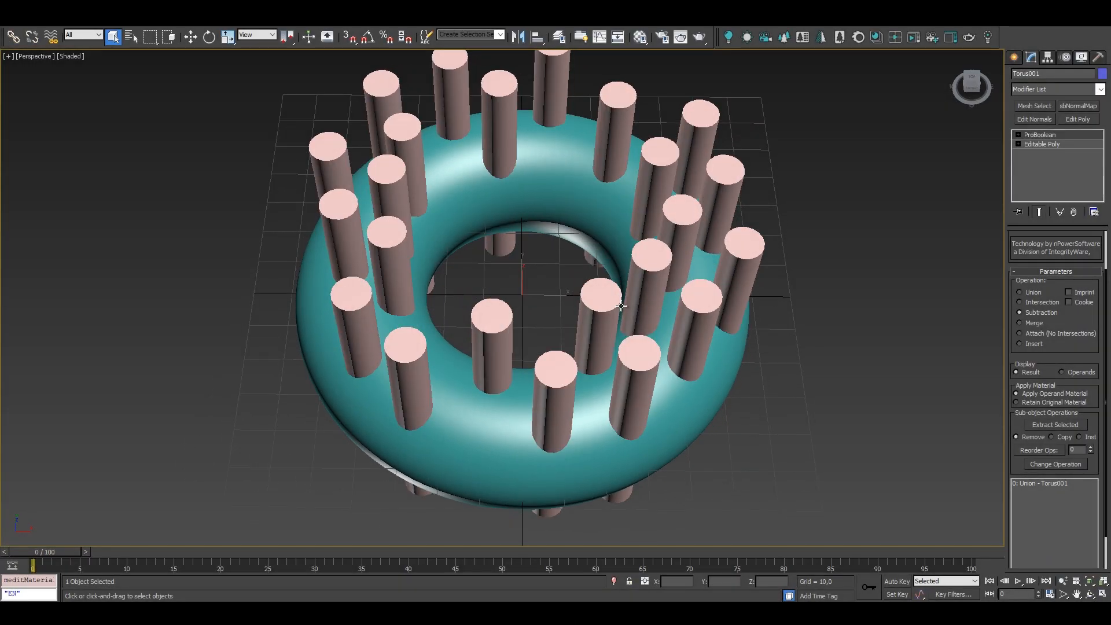
key("F4")
left_click(610, 305)
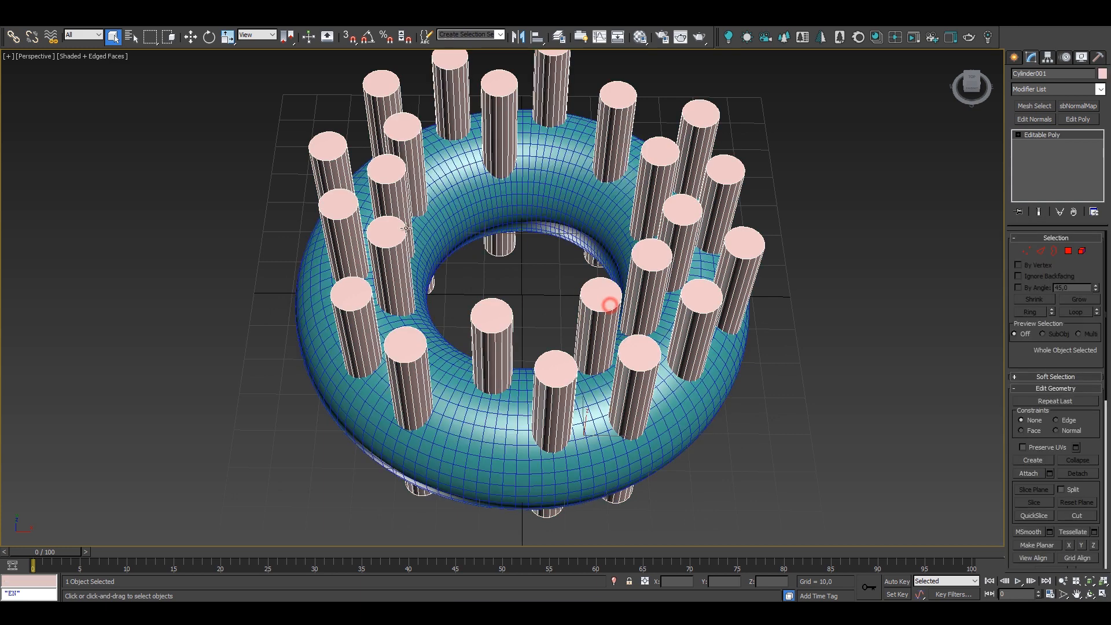
left_click(1046, 57)
left_click(1055, 128)
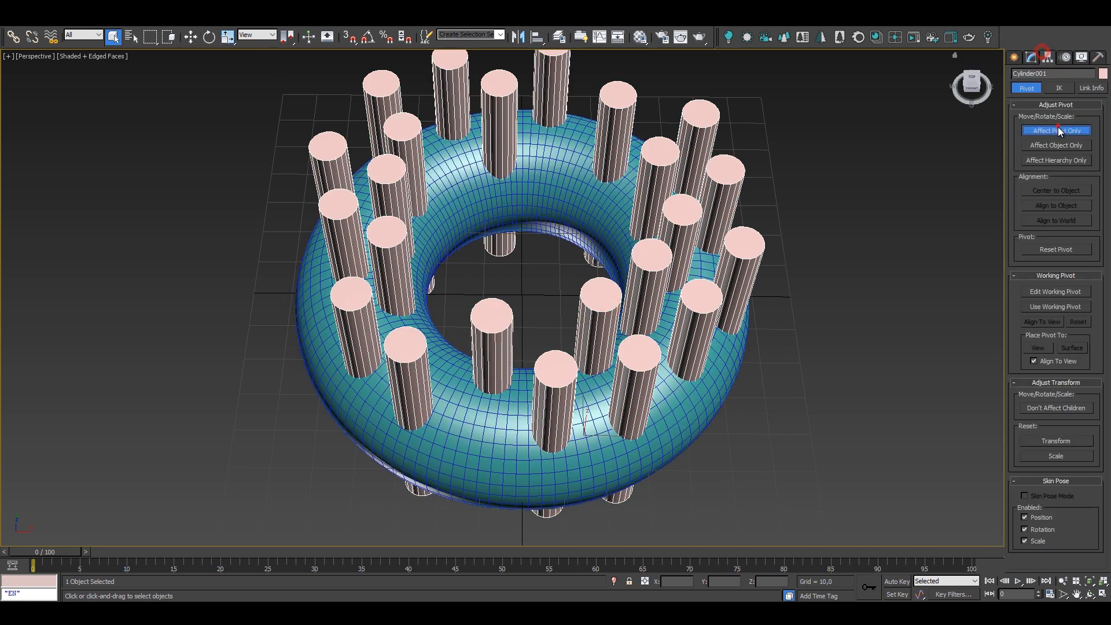
left_click(1042, 191)
Rotate the cylinder group around its vertical axis to reposition the cylinders along the torus ring
left_click(1014, 58)
key("e")
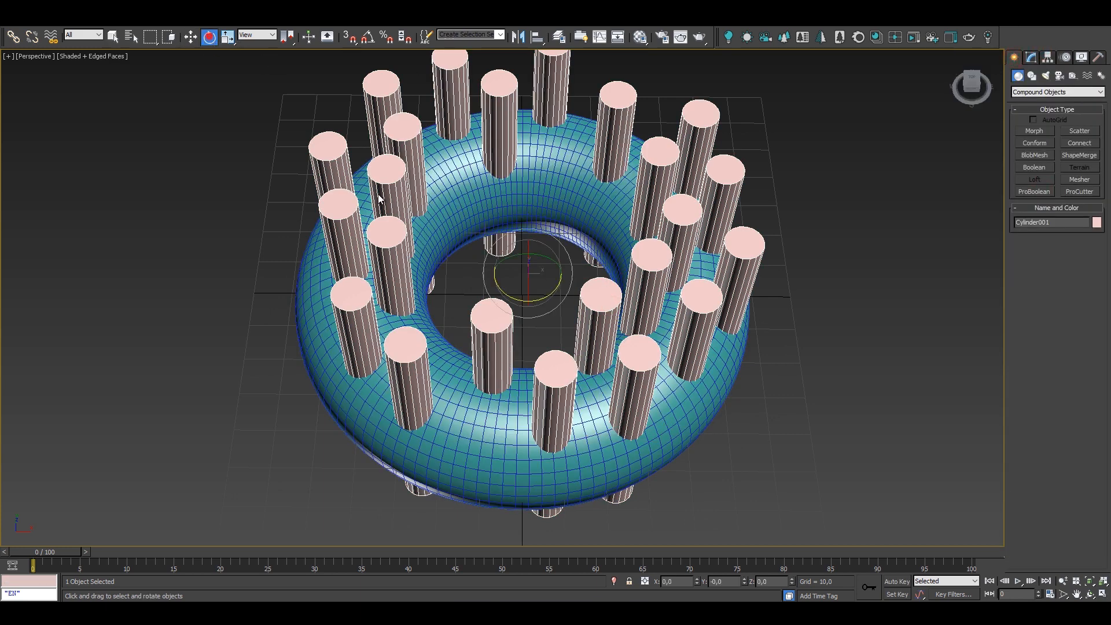
left_click_drag(507, 299, 555, 347)
Subtract the cylinder group from the torus with its existing ProBoolean, using the Subtraction operation
left_click(611, 416)
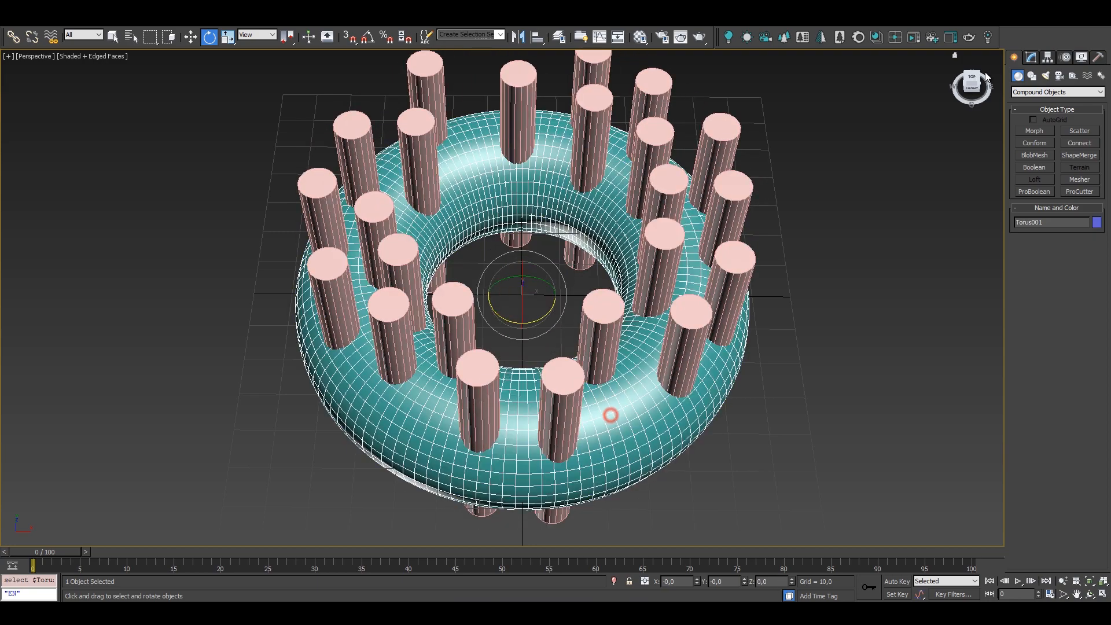
left_click(1032, 57)
scroll(1074, 295, "up", 3)
left_click(1055, 249)
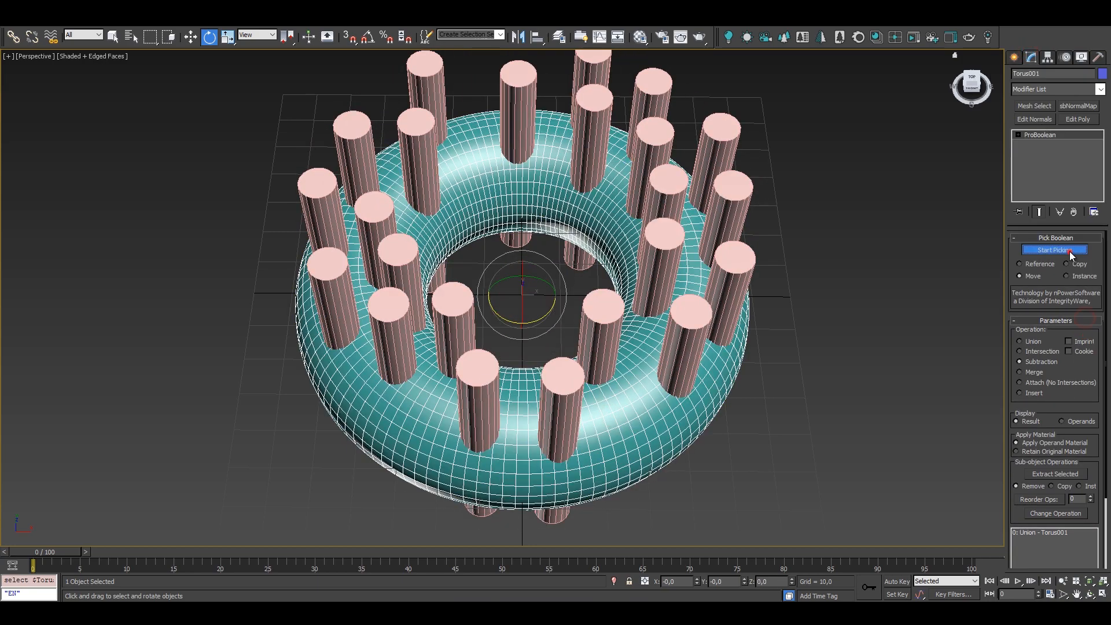
left_click(579, 131)
middle_click_drag(584, 151, 597, 179, "alt")
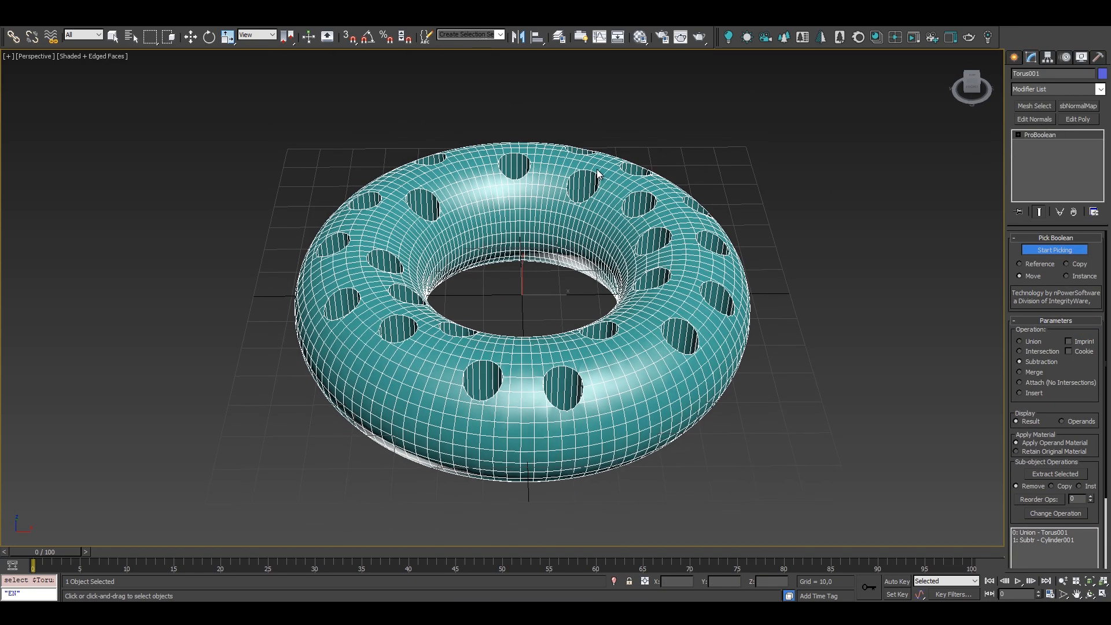
Convert the perforated torus to SmoothBoolean, removing redundant verts and keeping the strips density increase at 1.0
key("F4")
middle_click_drag(595, 221, 618, 266, "alt")
key("w")
right_click(662, 116)
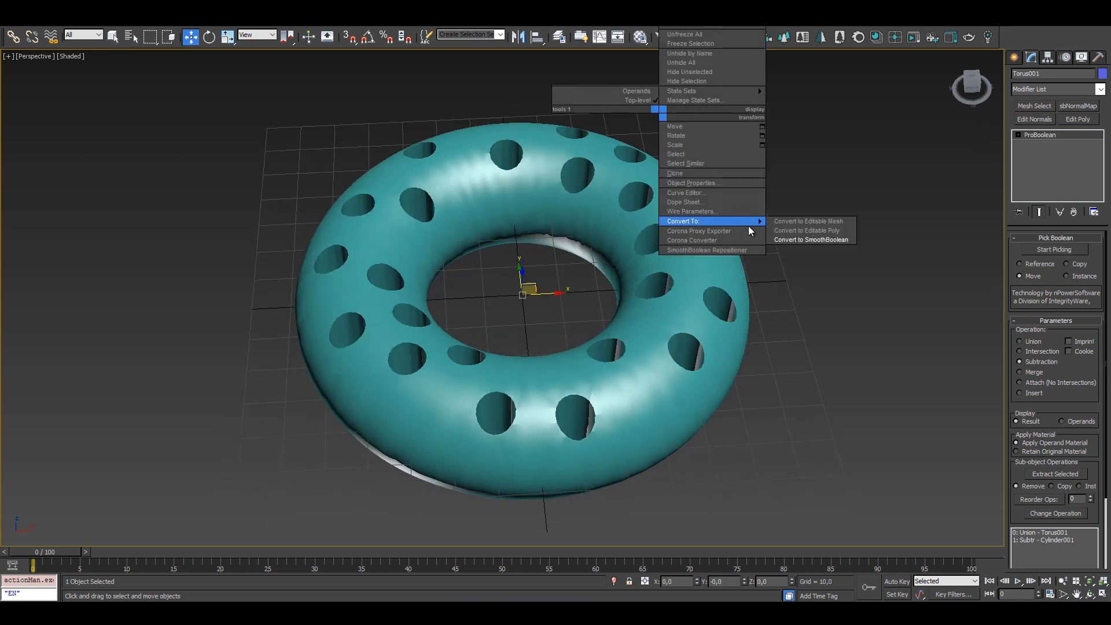
left_click(790, 237)
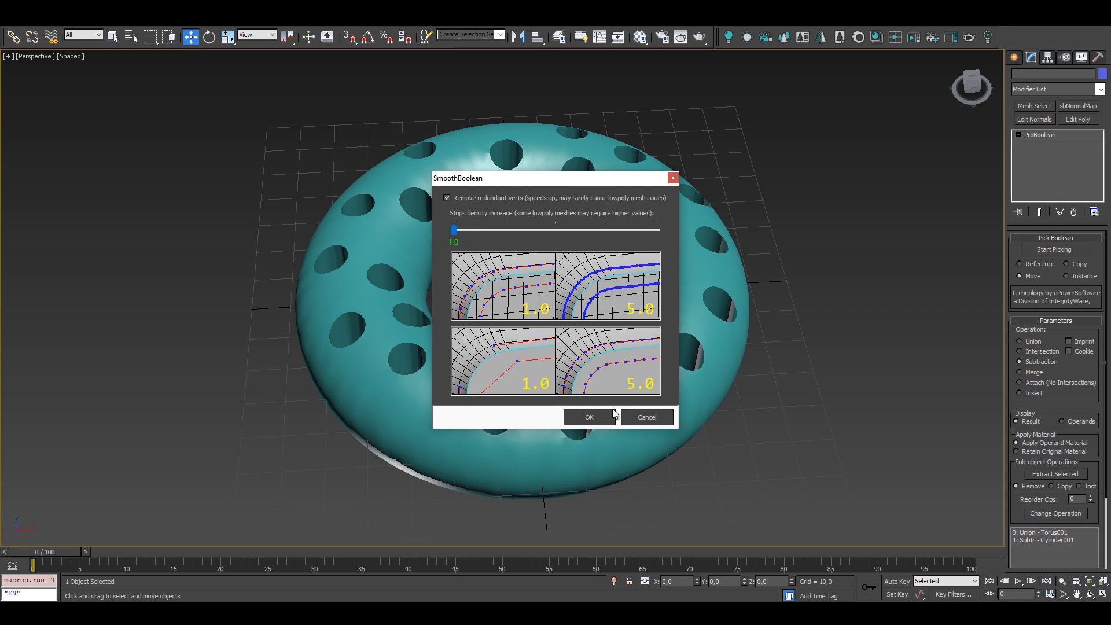
left_click(587, 416)
left_click(543, 373)
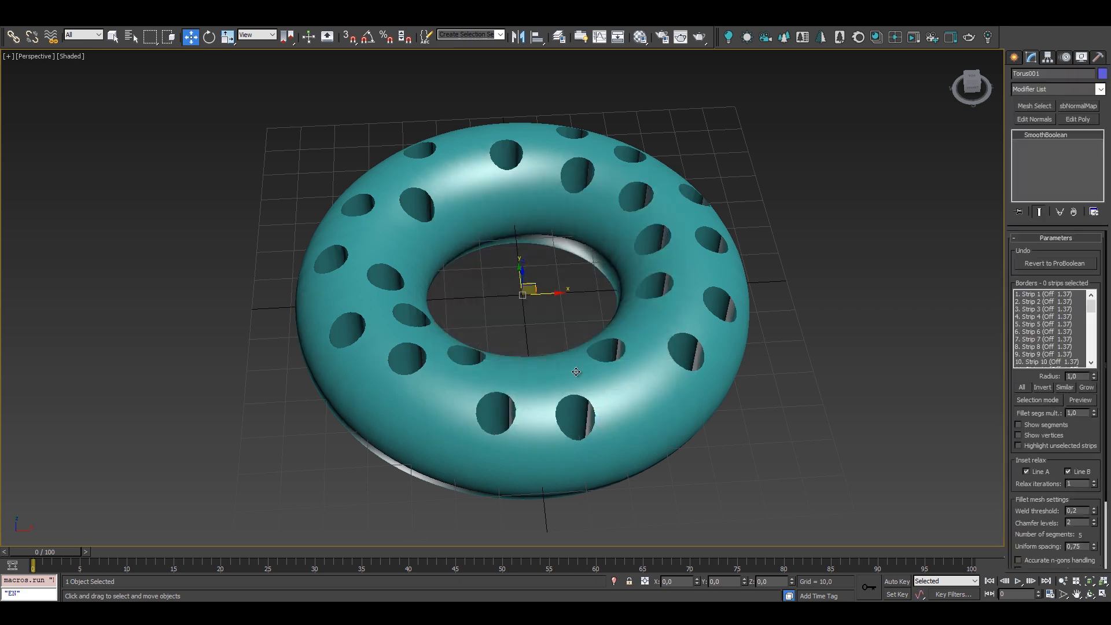
Select and preview all border strips around the torus holes and set their radius to 1.4
left_click(1034, 389)
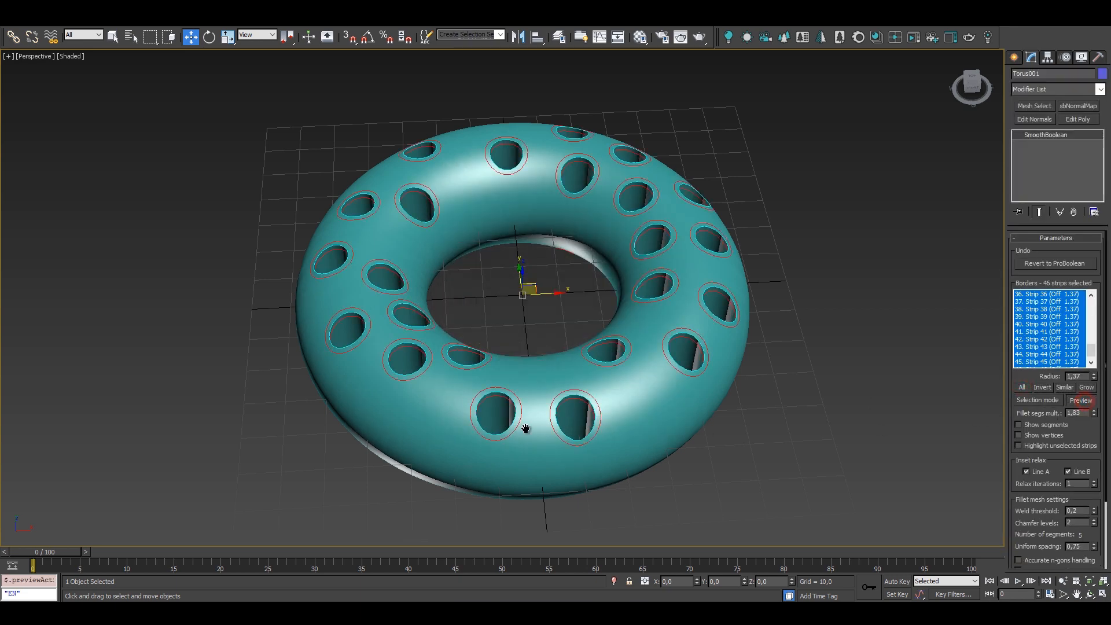
scroll(912, 400, "up", 3)
left_click(1094, 374)
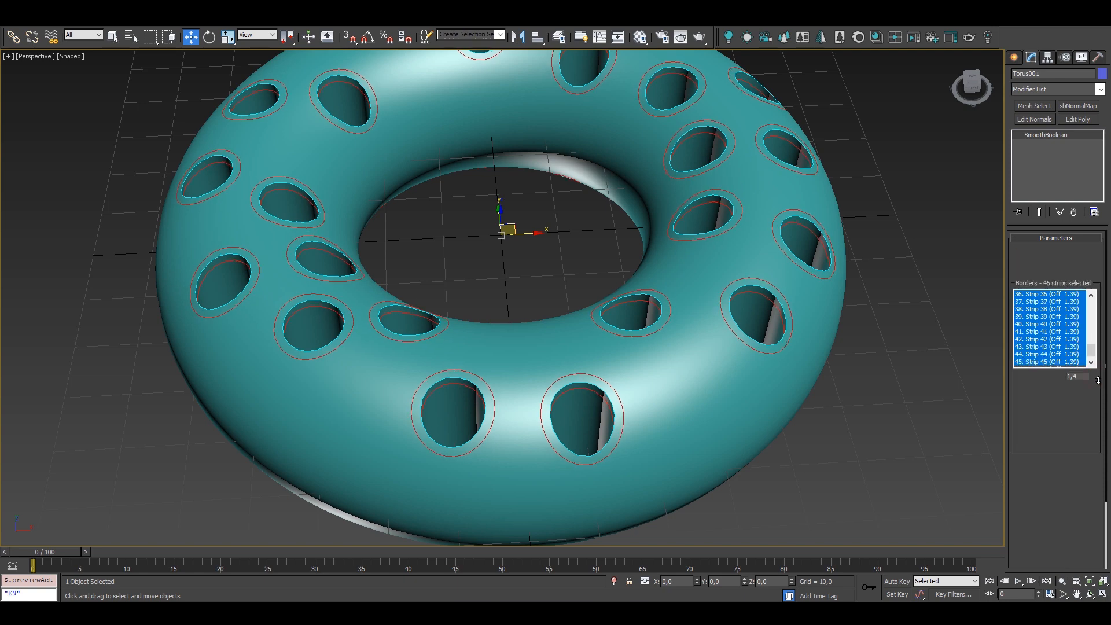
Show the fillet segments, set the fillet segments multiplier to 1.71, and solve the torus mesh
left_click(1019, 424)
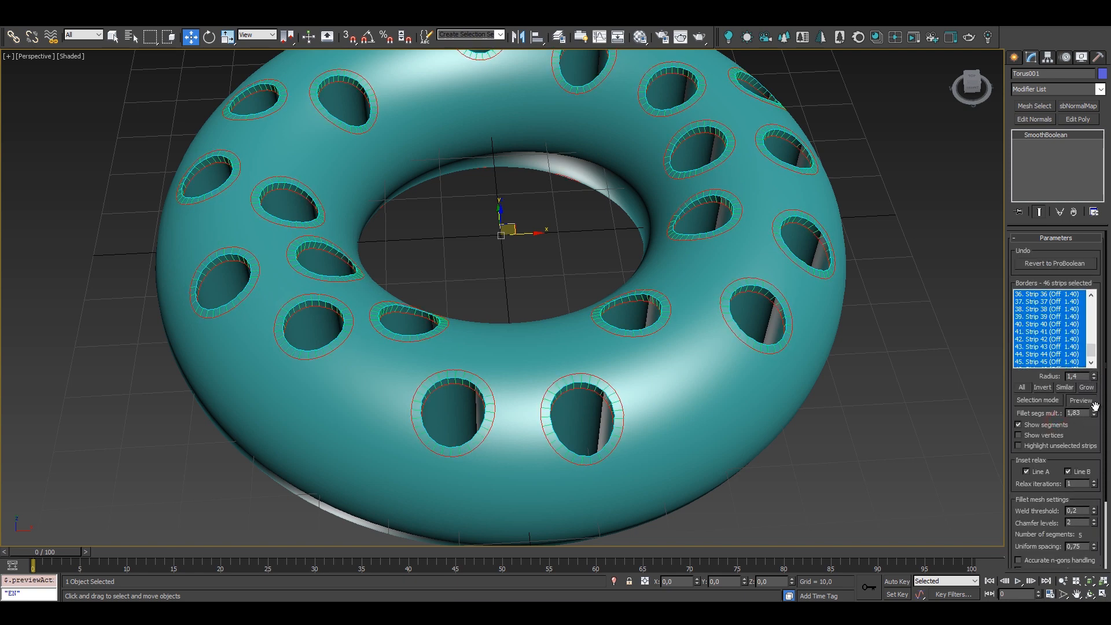
left_click_drag(1094, 410, 1092, 418)
scroll(1071, 475, "down", 2)
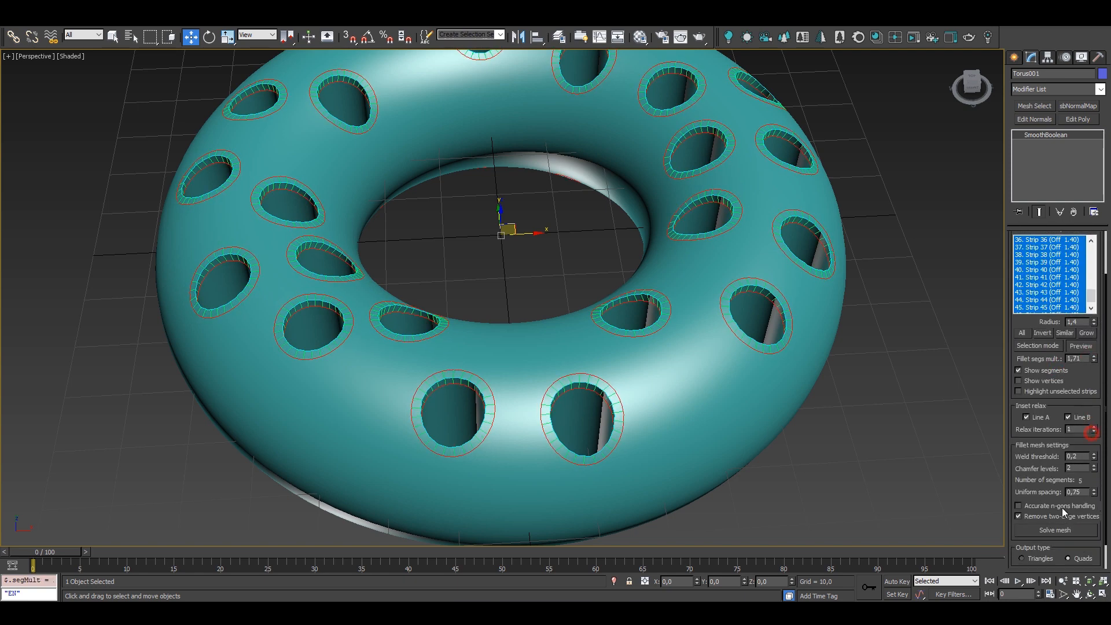
left_click(1053, 526)
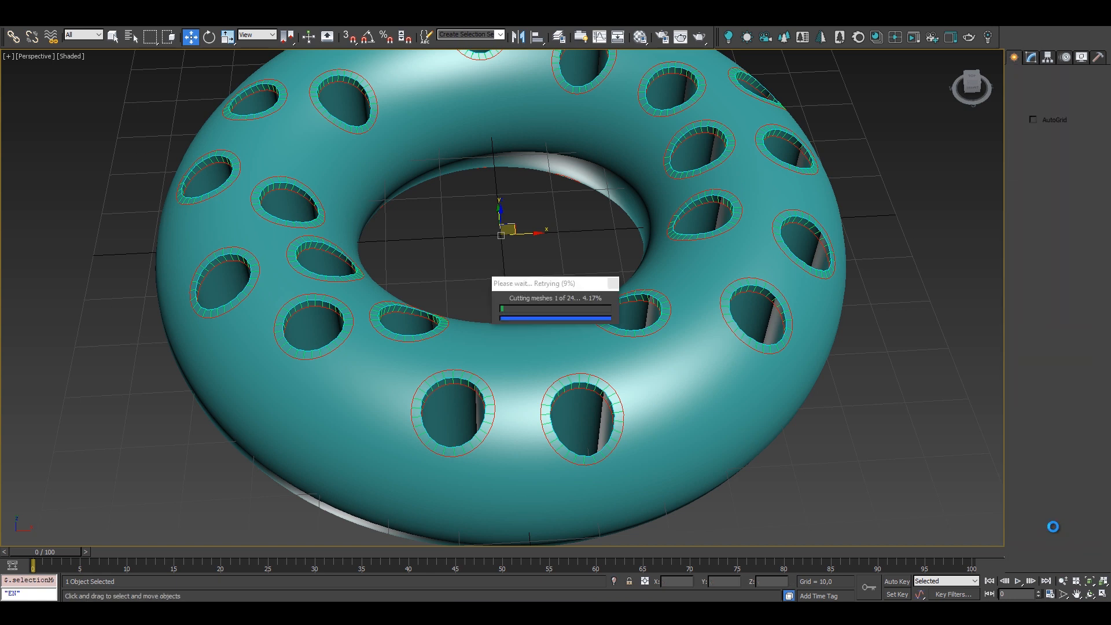
left_click(947, 417)
scroll(758, 390, "down", 3)
left_click(770, 402)
left_click(779, 399)
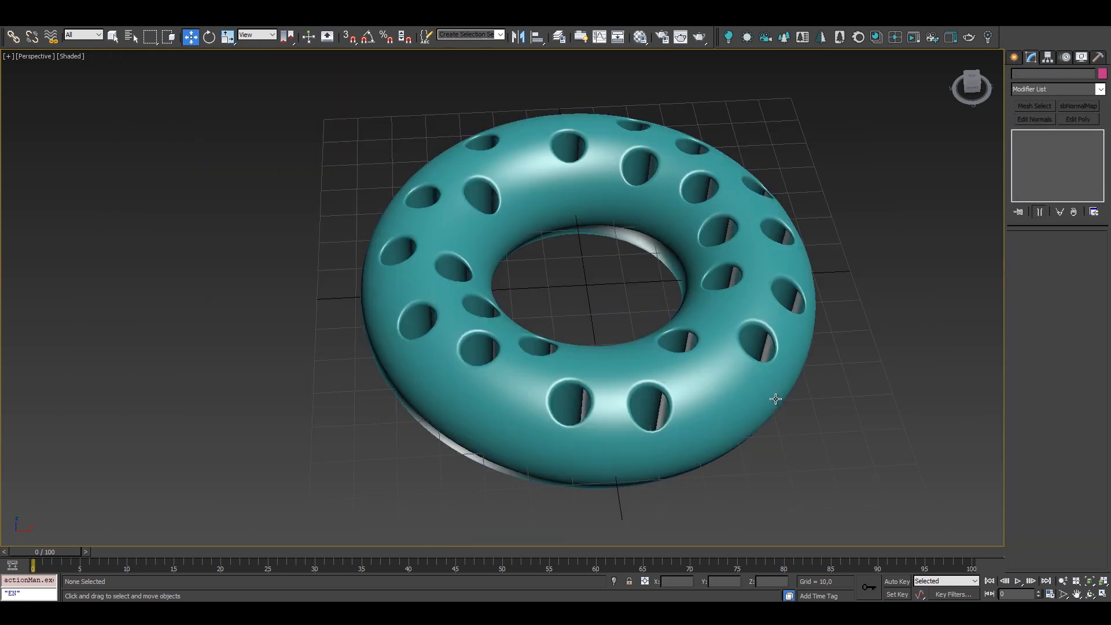
middle_click_drag(781, 398, 755, 389, "alt")
Add an Edit Poly modifier to the filleted torus and switch to edge-level editing with edged faces displayed
left_click(756, 388)
left_click(1074, 121)
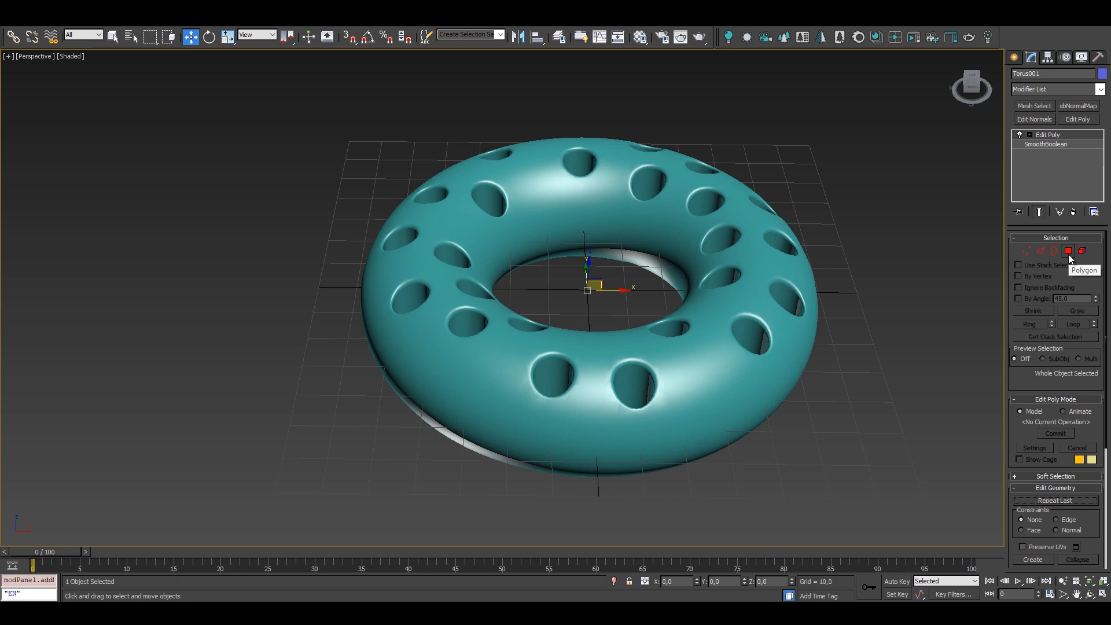
left_click(1068, 250)
mouse_move(895, 325)
middle_mouse_down("alt")
mouse_move(643, 306)
mouse_move(640, 318)
middle_mouse_up("alt")
key("F4")
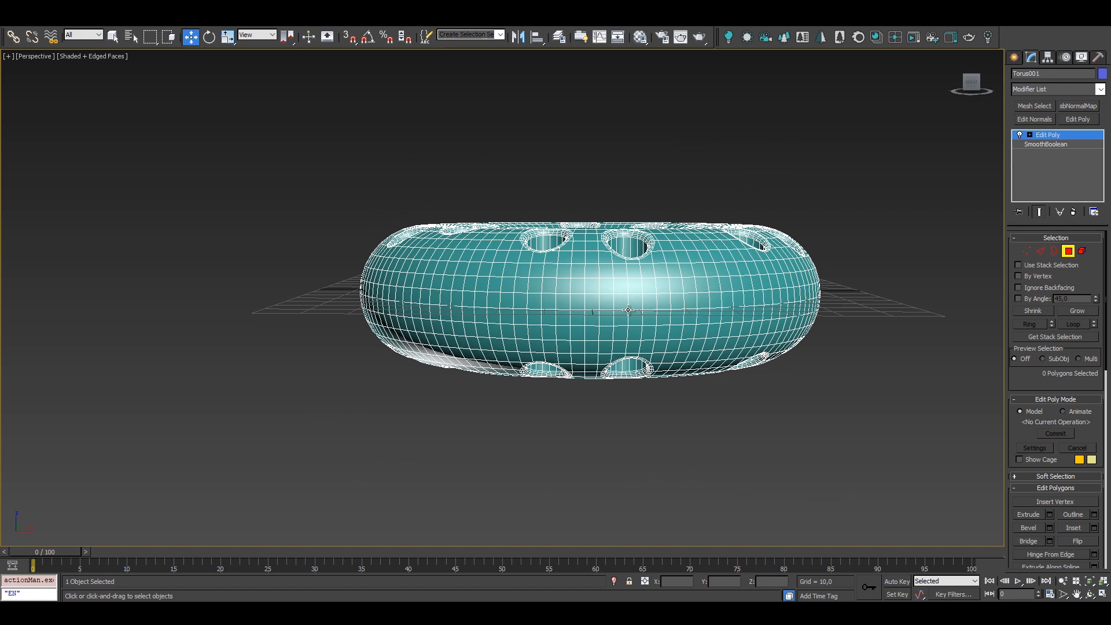
scroll(627, 309, "up", 3)
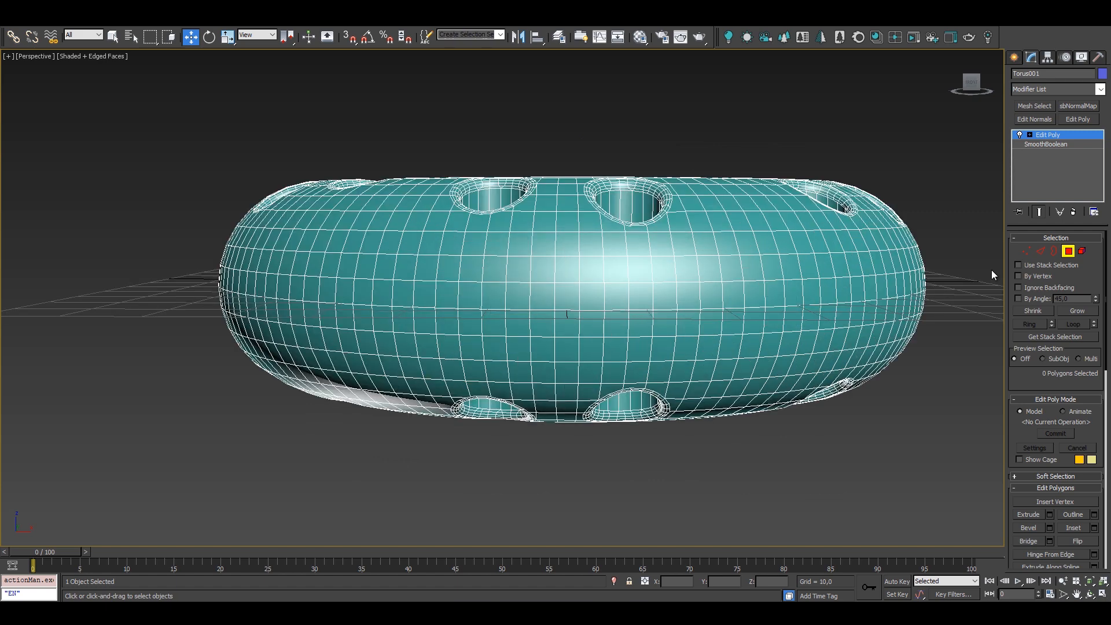
left_click(1042, 251)
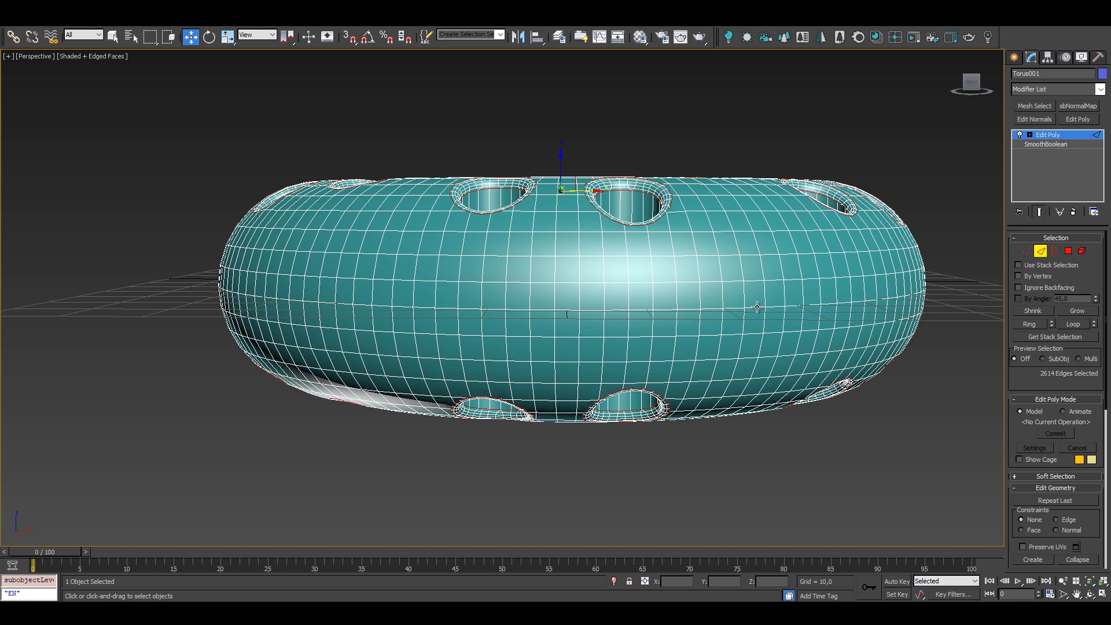
Extrude the edge loop around the torus's outer middle with a height of 2.392 and a width of 1.531
double_click(756, 307)
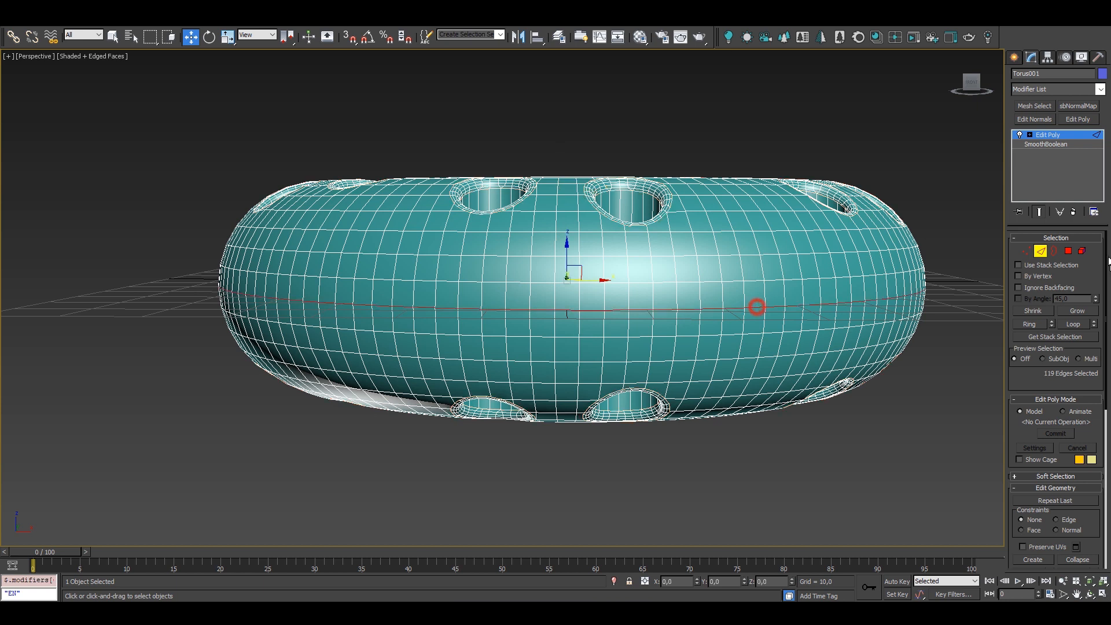
scroll(1043, 463, "down", 5)
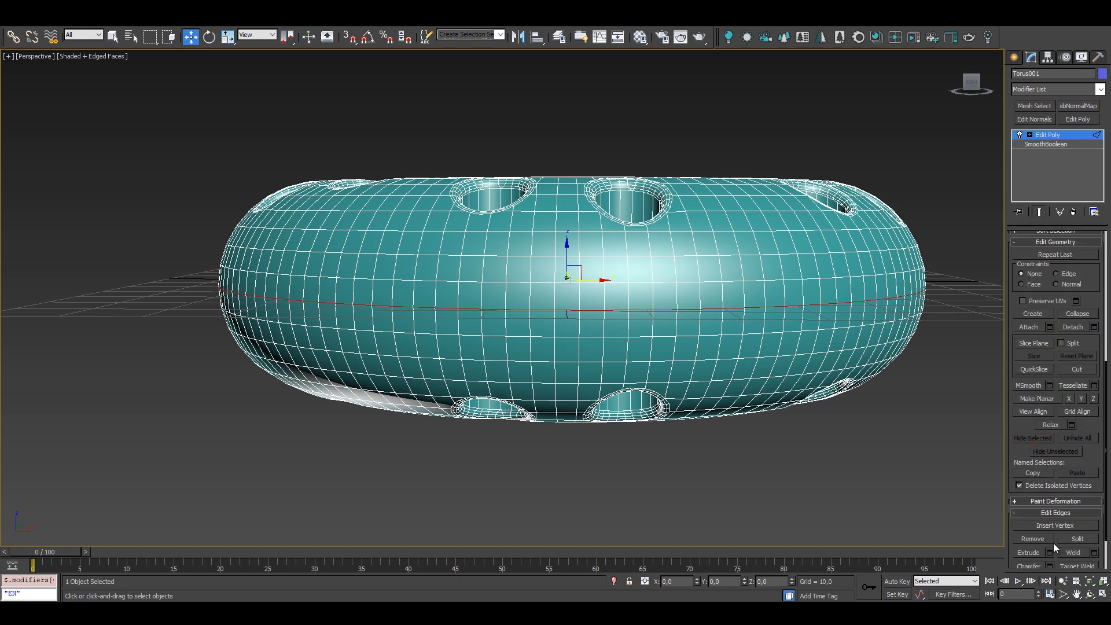
left_click(1049, 552)
middle_click_drag(515, 347, 515, 307, "alt")
mouse_move(512, 304)
left_mouse_down()
mouse_move(513, 289)
mouse_move(512, 310)
left_mouse_up()
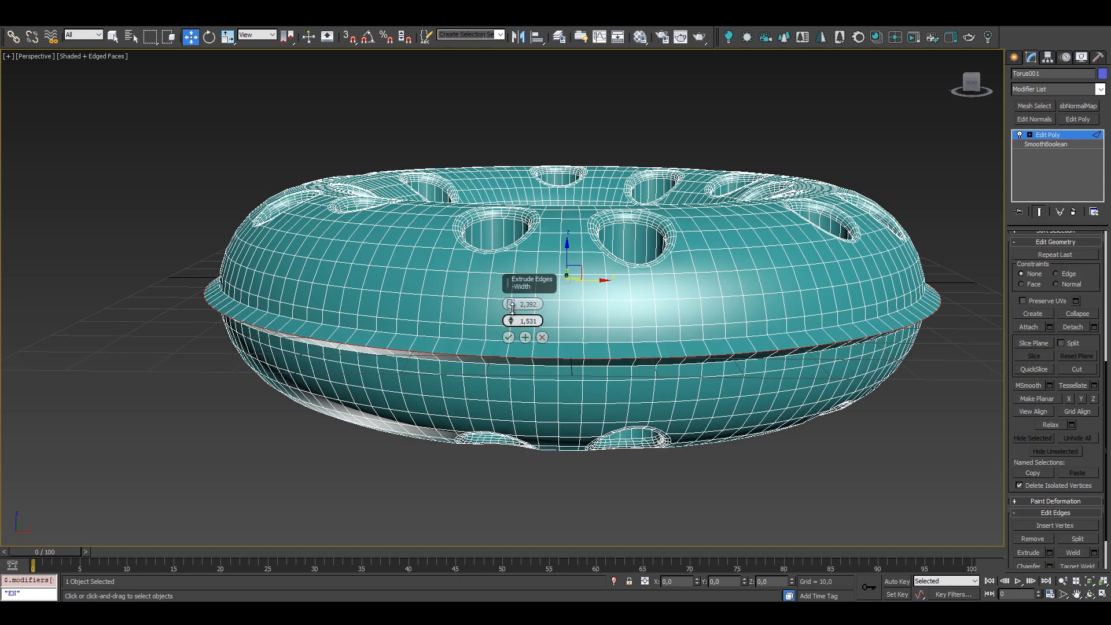
left_click(509, 336)
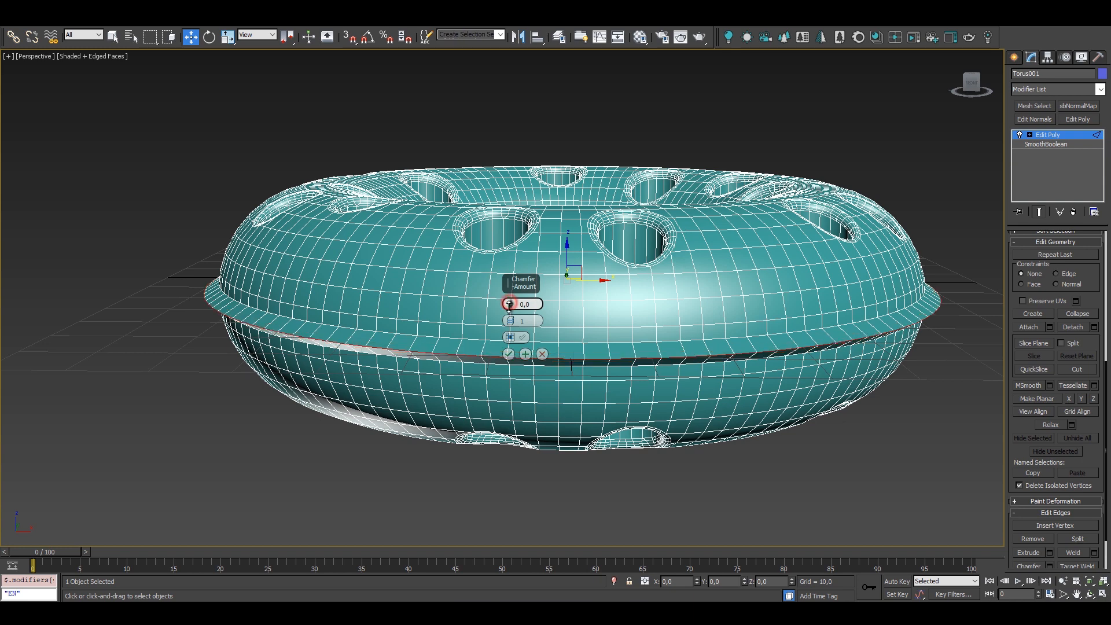
Chamfer the outer edge loop of the extruded ridge and the two edge loops at its base
left_click_drag(510, 304, 510, 294)
left_click(509, 353)
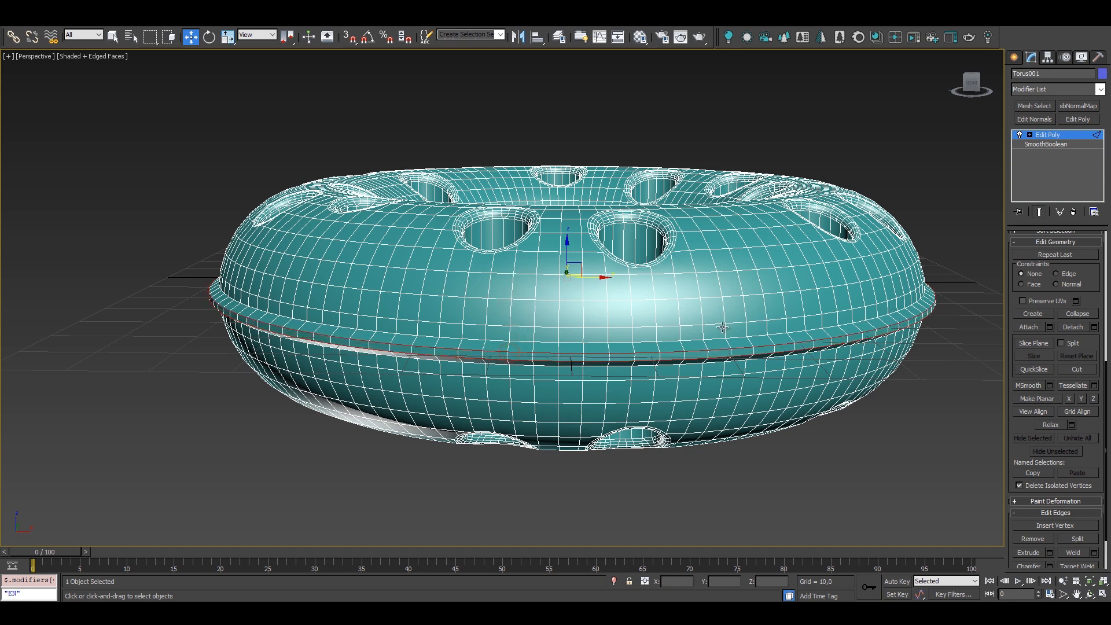
middle_click_drag(776, 329, 759, 284, "alt")
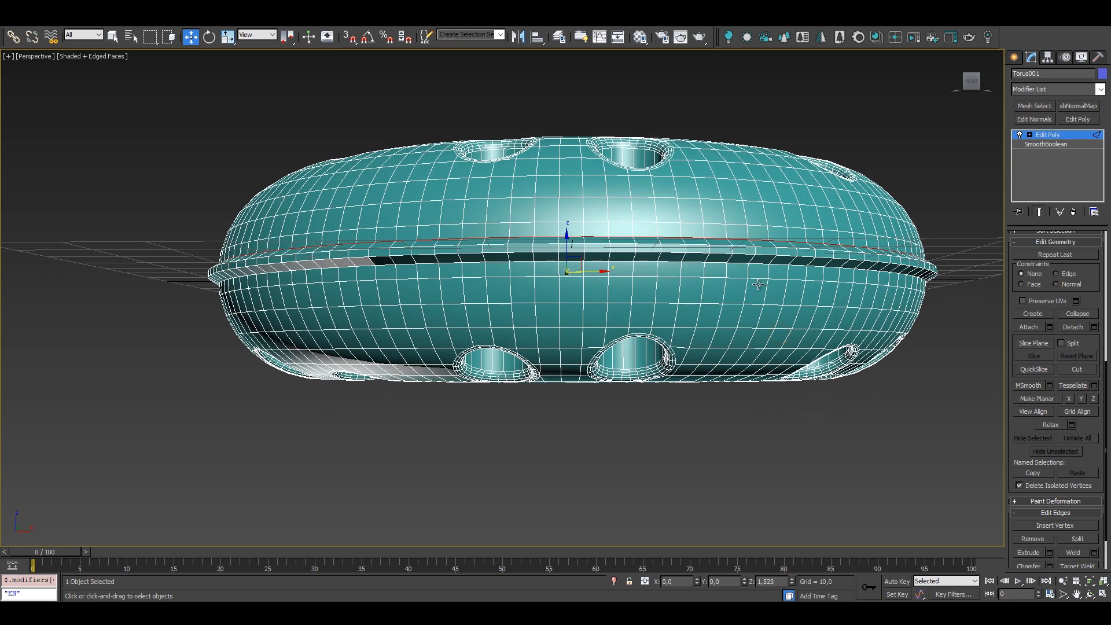
double_click(763, 265)
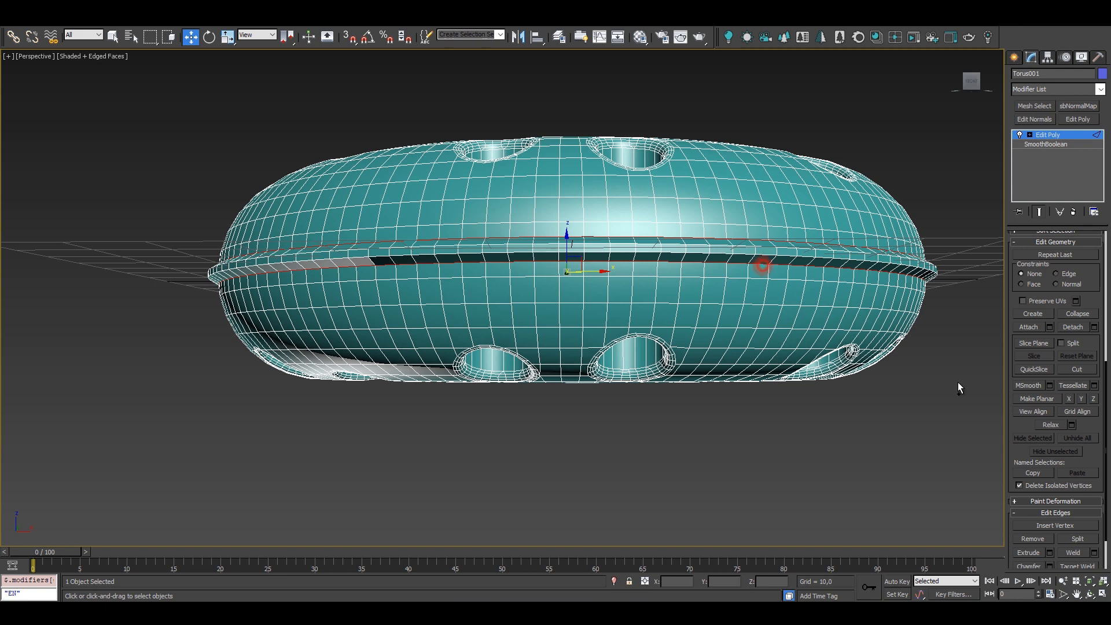
left_click(1050, 567)
middle_click_drag(521, 261, 524, 324, "alt")
left_click_drag(509, 305, 511, 292)
left_click(509, 354)
Select all the torus's polygons and assign them one common smoothing group
left_click_drag(1096, 290, 1079, 308)
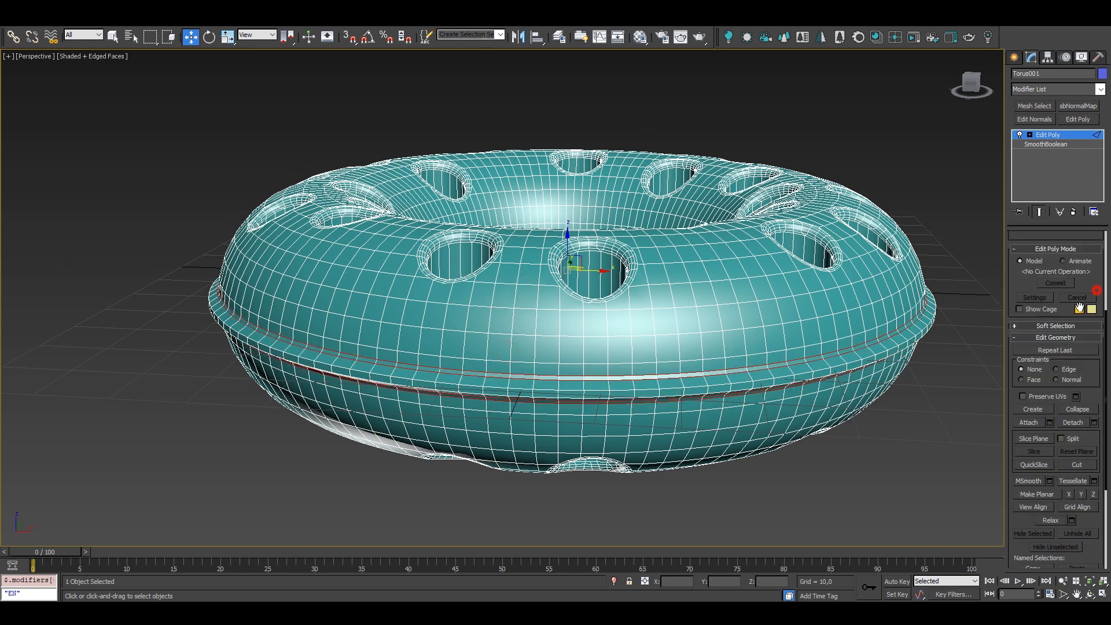
scroll(1070, 314, "up", 3)
left_click(1067, 251)
key("ctrl+a")
scroll(1028, 435, "down", 10)
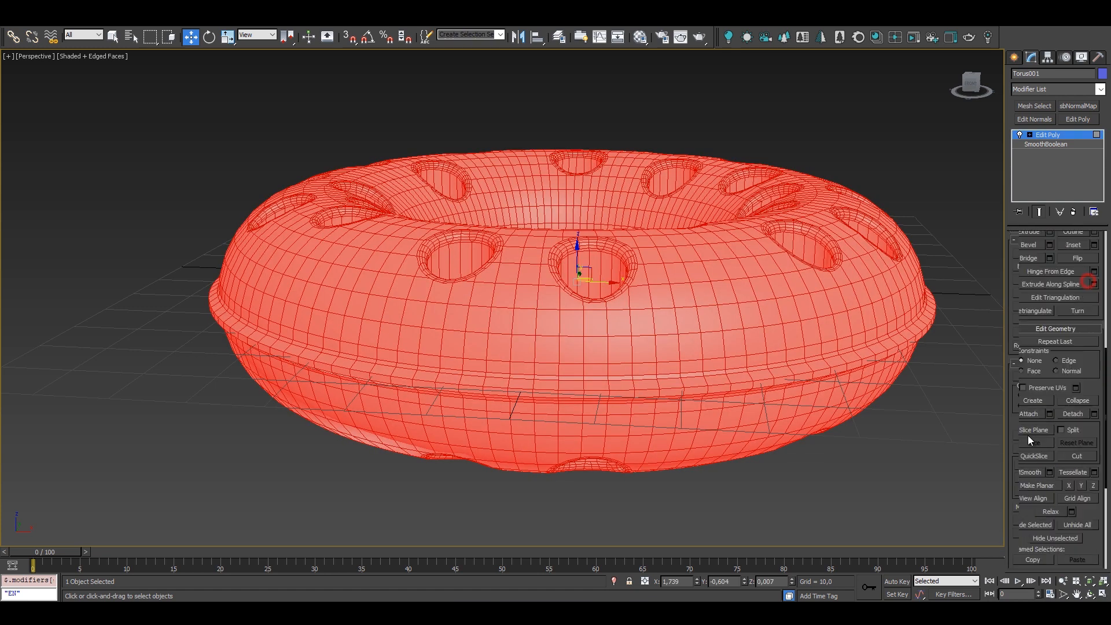
scroll(1074, 315, "up", 10)
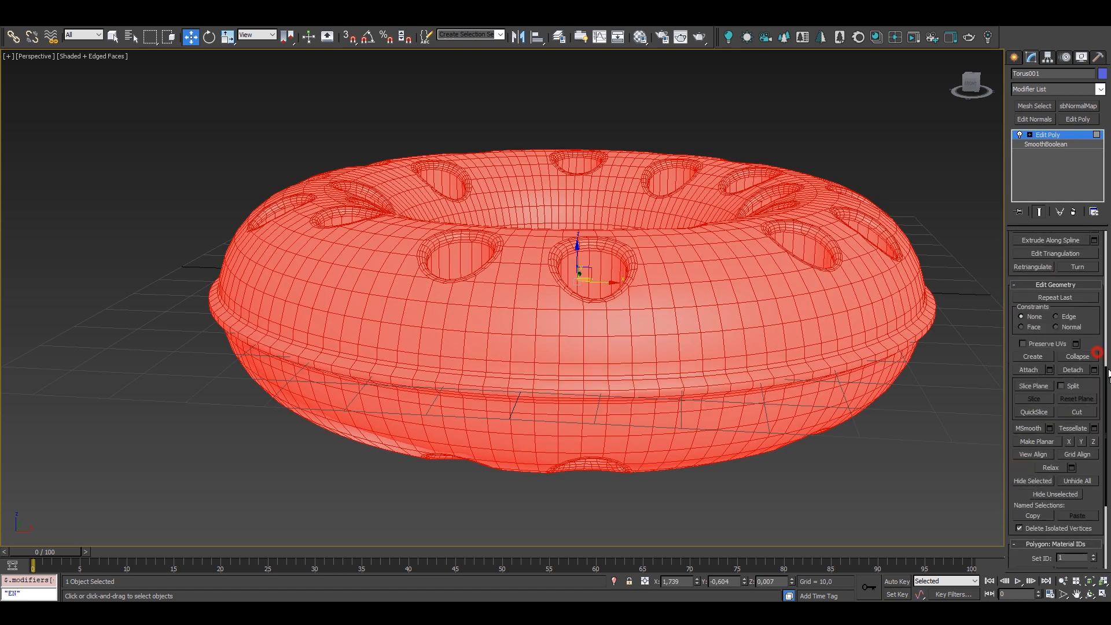
left_click(1068, 251)
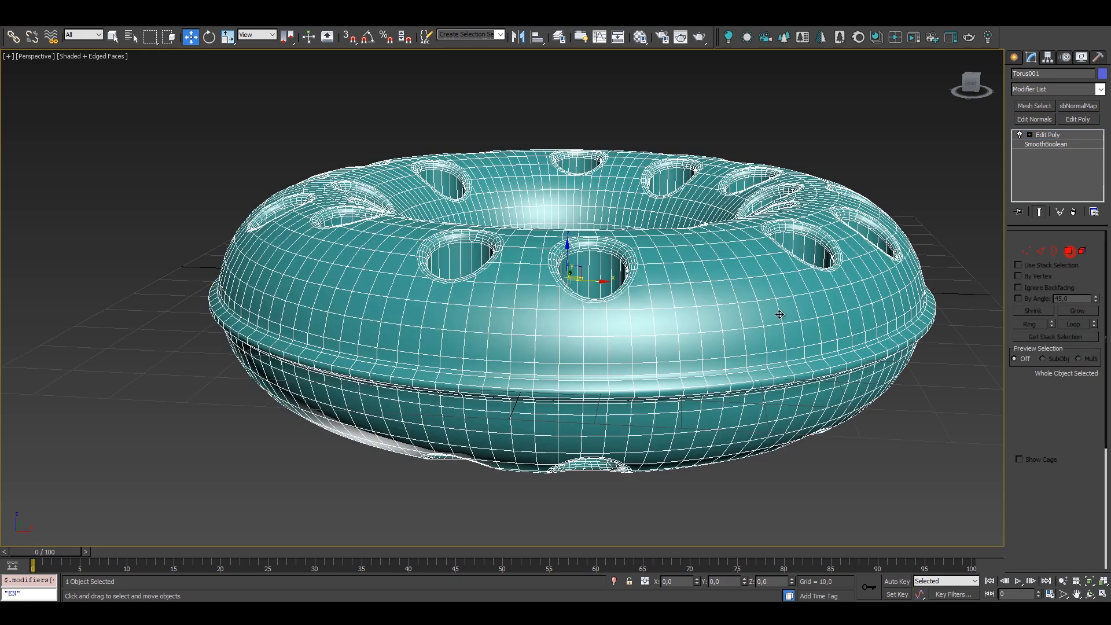
Examine the shading around the torus's holes up close with the edge display hidden
key("F4")
mouse_move(747, 342)
middle_mouse_down("alt")
mouse_move(747, 312)
mouse_move(750, 334)
mouse_move(684, 414)
mouse_move(649, 360)
mouse_move(665, 374)
middle_mouse_up("alt")
scroll(749, 334, "down", 3)
scroll(648, 360, "up", 3)
mouse_move(573, 374)
middle_mouse_down("alt")
mouse_move(588, 384)
mouse_move(573, 388)
middle_mouse_up("alt")
scroll(635, 392, "up", 6)
middle_click_drag(684, 420, 641, 383)
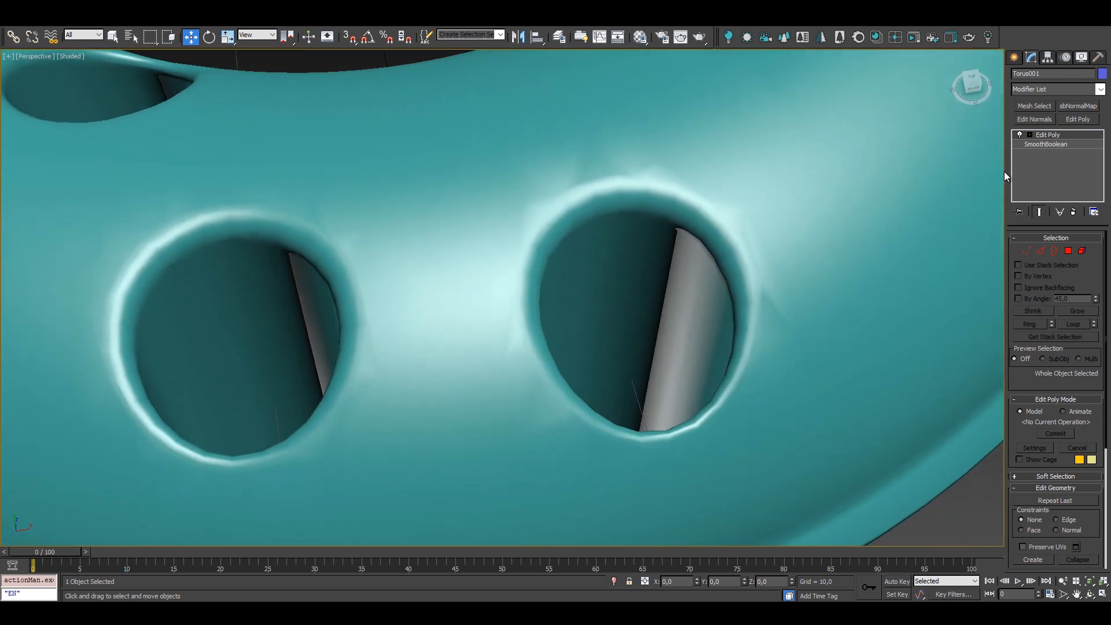
Compare the shading around two holes with the Edit Poly modifier off and on, both with and without displayed edges
left_click(1019, 135)
left_click(1020, 134)
left_click(1020, 135)
left_click(1020, 135)
left_click(1020, 134)
left_click(1020, 135)
key("F4")
left_click(1019, 135)
left_click(1020, 134)
left_click(1020, 135)
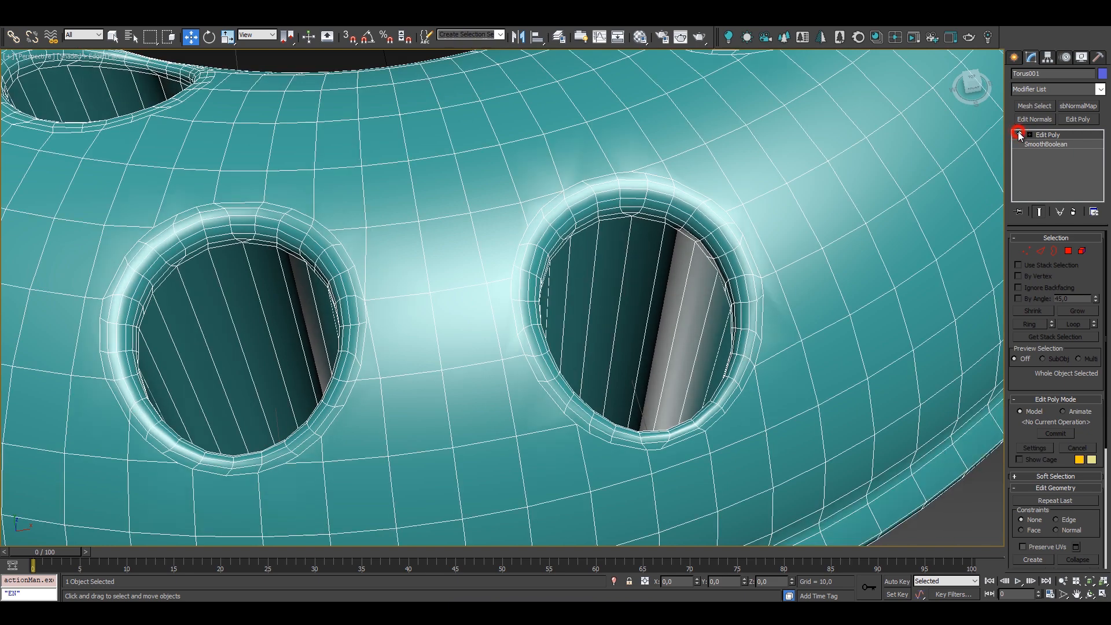
key("F4")
left_click(1020, 134)
left_click(1019, 135)
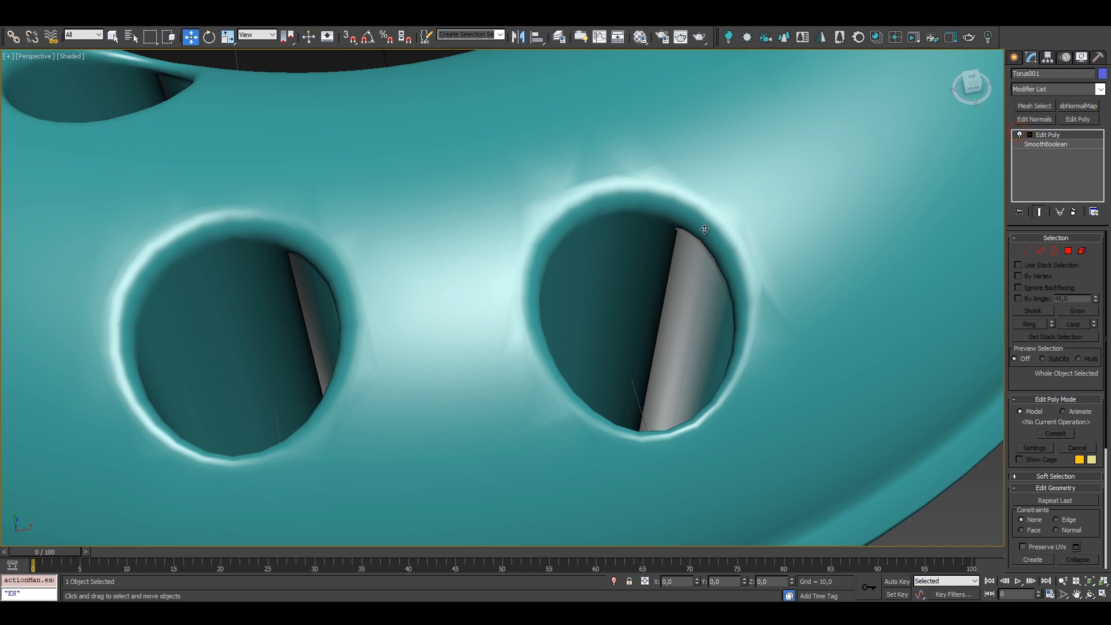
Inspect the shading around another group of holes with the Edit Poly modifier off and on
scroll(703, 229, "down", 3)
middle_click_drag(689, 226, 685, 271, "alt")
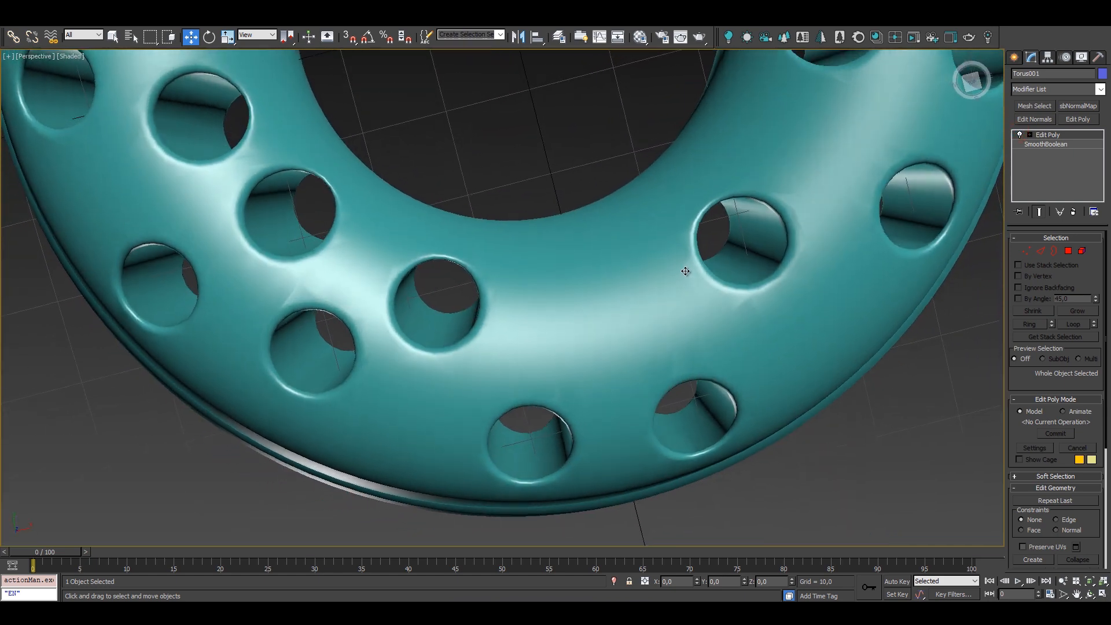
scroll(307, 301, "up", 5)
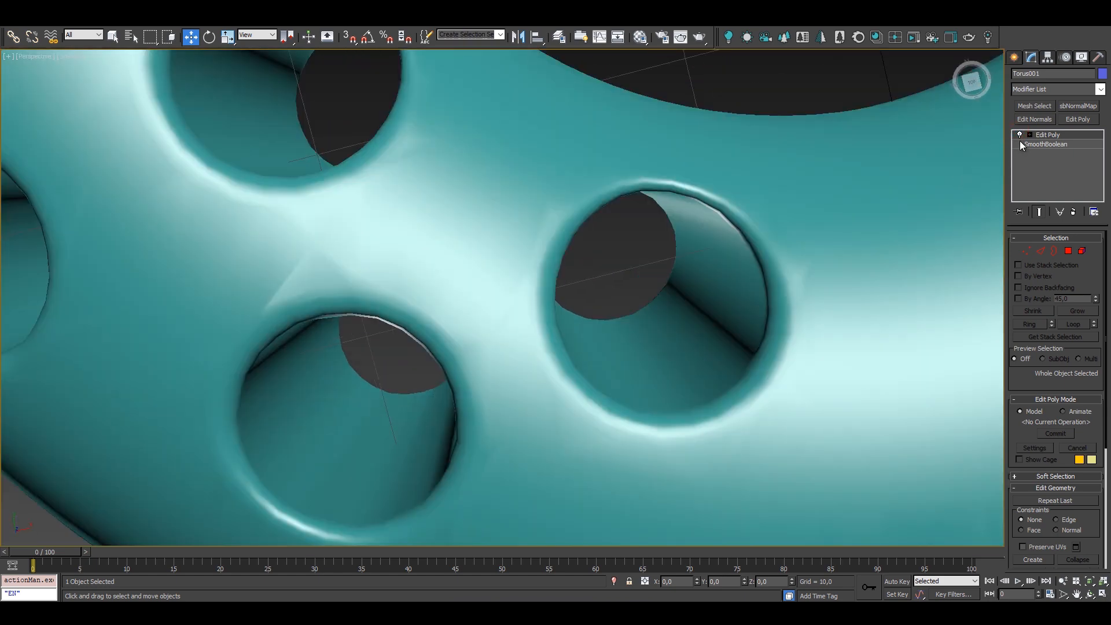
left_click(1021, 135)
left_click(1021, 135)
scroll(488, 265, "down", 6)
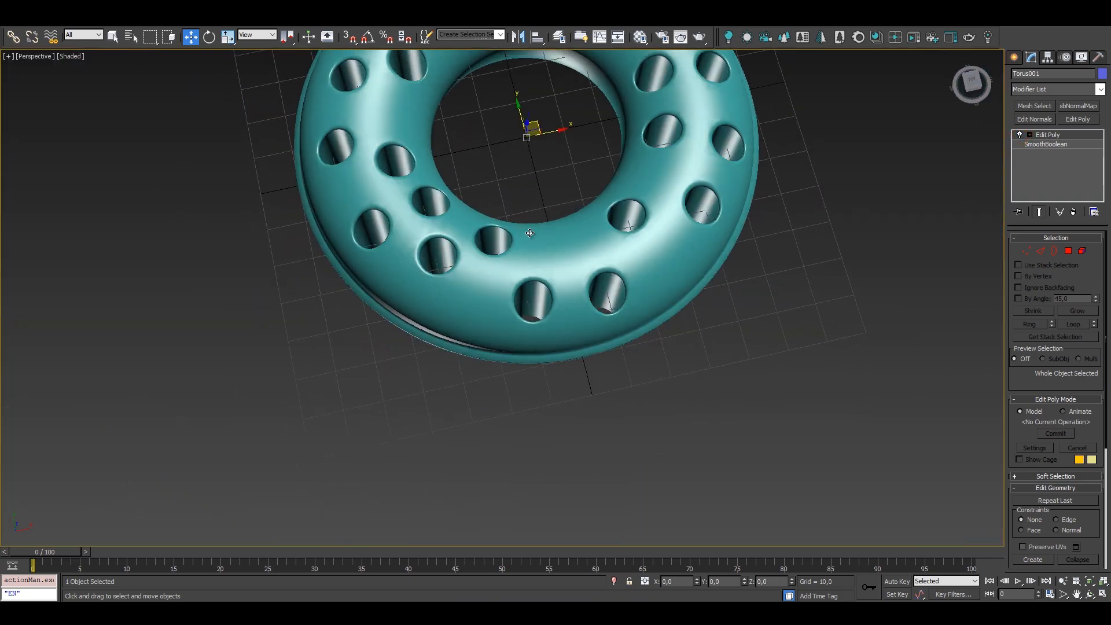
middle_click_drag(529, 232, 520, 283, "alt")
Clone the torus about 133 units along X and delete the Edit Poly modifier from the copy
key("F4")
scroll(397, 296, "down", 3)
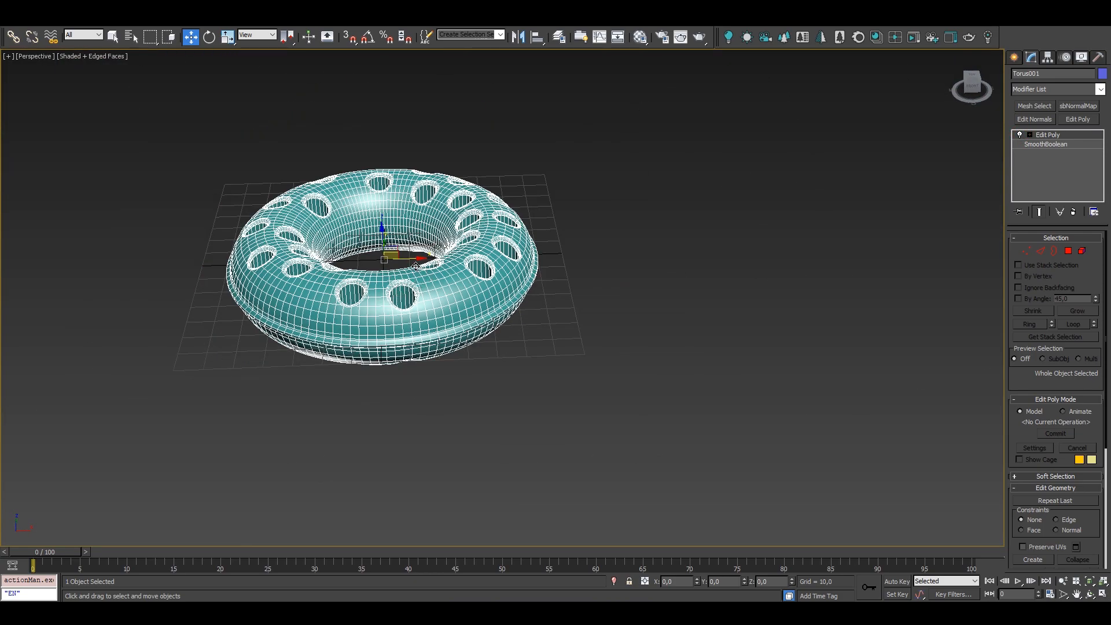
left_click_drag(416, 265, 751, 255, "shift")
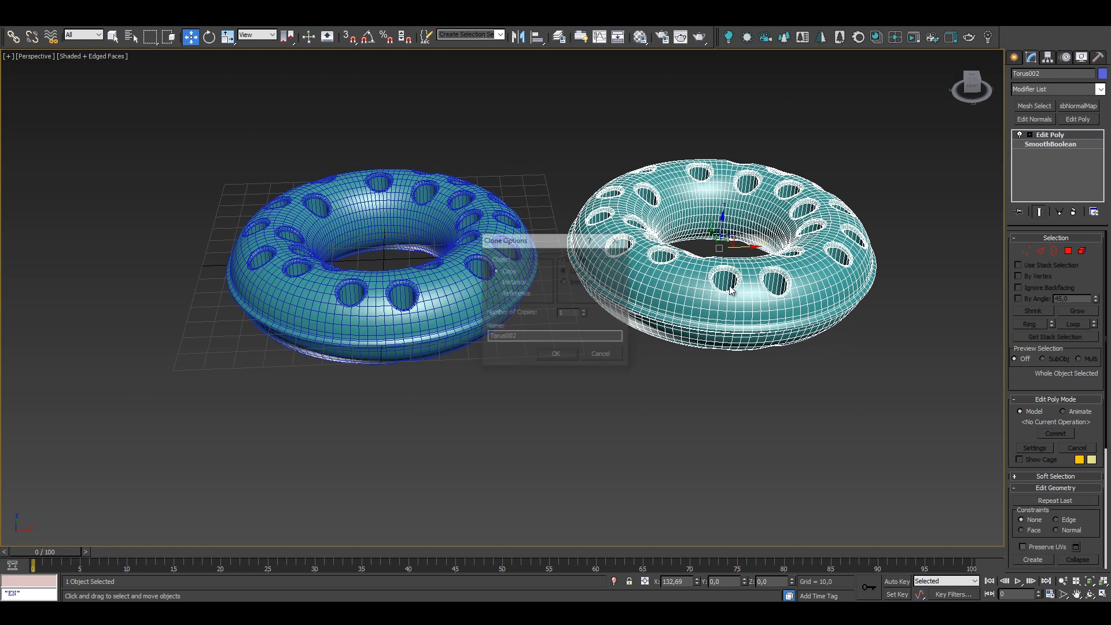
left_click(554, 356)
middle_click_drag(691, 277, 660, 322, "alt")
scroll(749, 277, "up", 3)
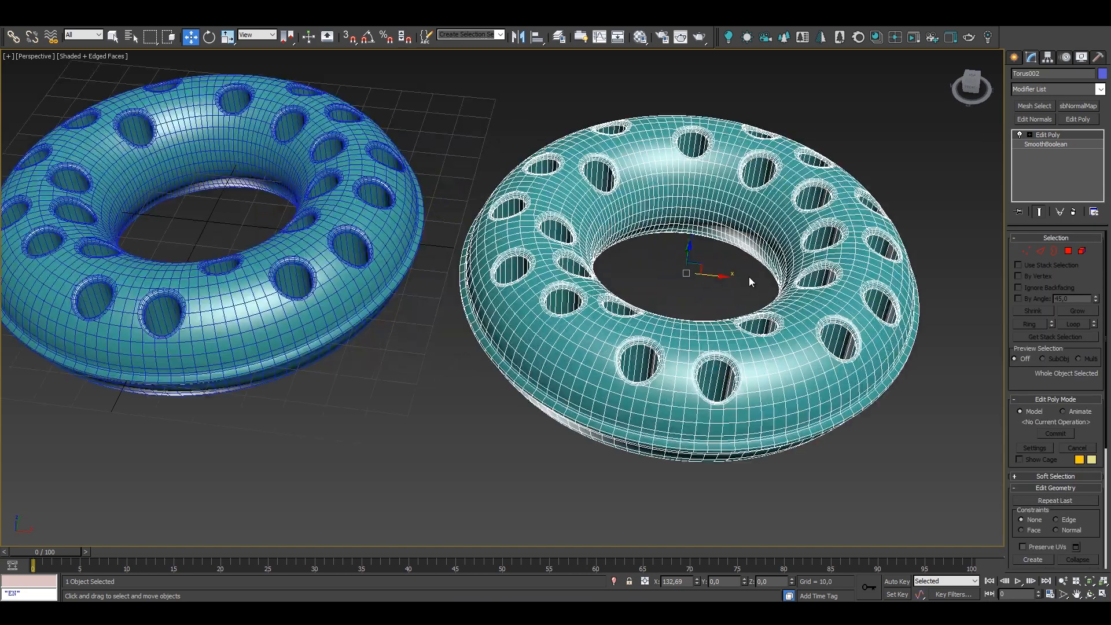
right_click(1036, 135)
left_click(1026, 155)
Select the loop of polygons forming the outer face of the original torus's ridge
middle_click_drag(338, 279, 633, 311)
left_click(678, 280)
left_click(1068, 251)
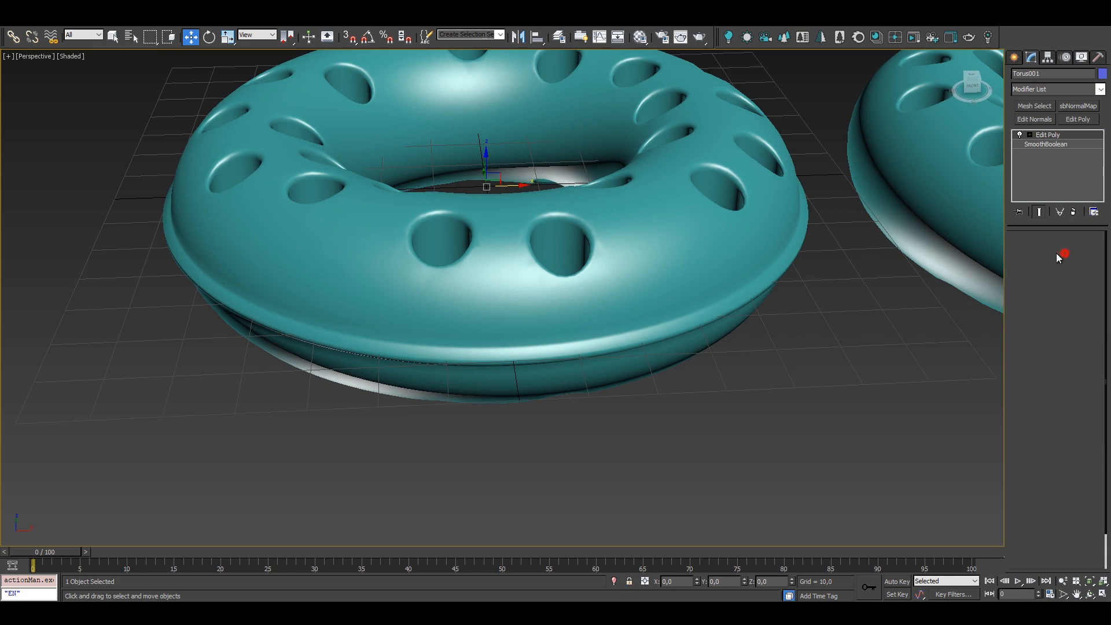
middle_click_drag(608, 335, 598, 254, "alt")
key("F4")
scroll(614, 211, "up", 5)
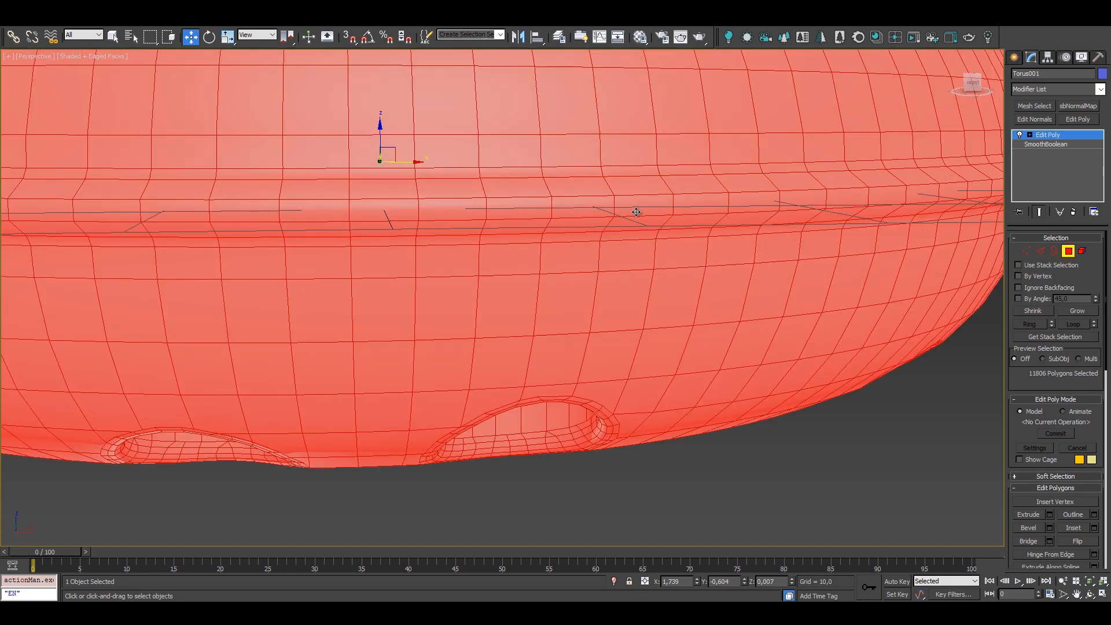
left_click(687, 205)
left_click(750, 202, "shift")
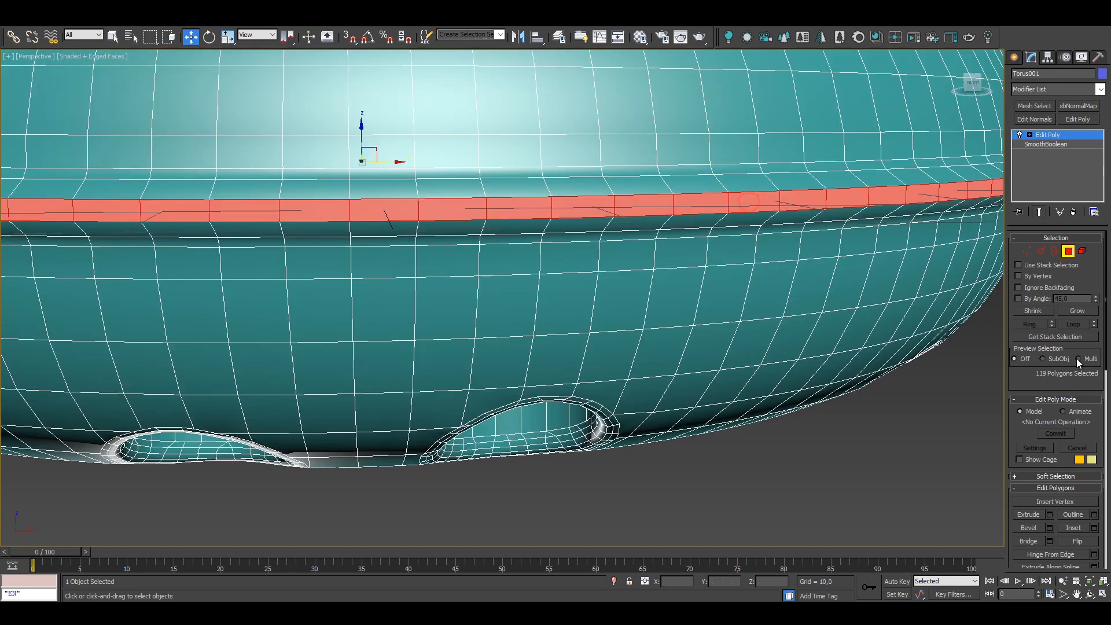
Grow the ridge selection twice, convert it to vertices and invert it
left_click(1087, 311)
left_click(1086, 311)
left_click(1026, 251, "ctrl")
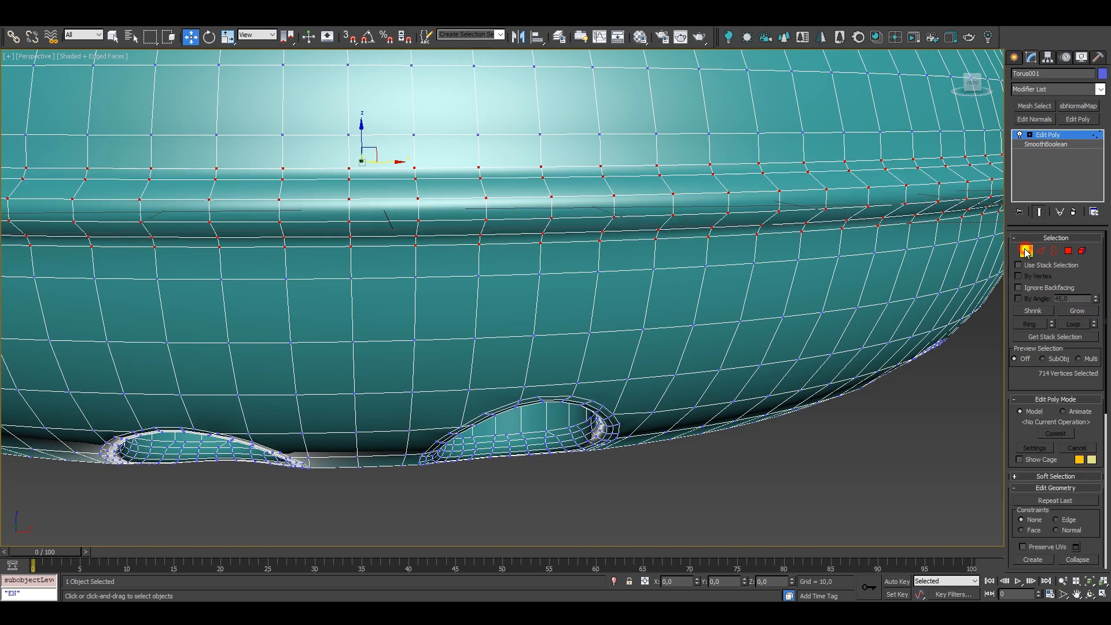
scroll(702, 291, "down", 5)
key("ctrl+i")
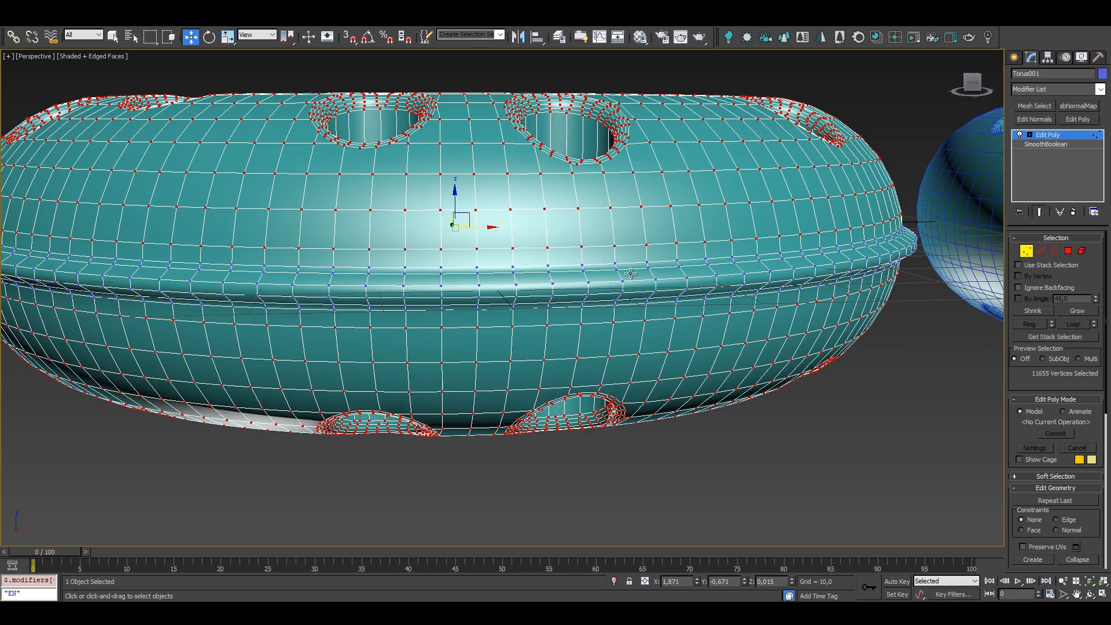
Add an sbNormalMap modifier to the original torus with Torus002 as source mesh and vertex selection enabled
middle_click_drag(624, 83, 684, 257, "alt")
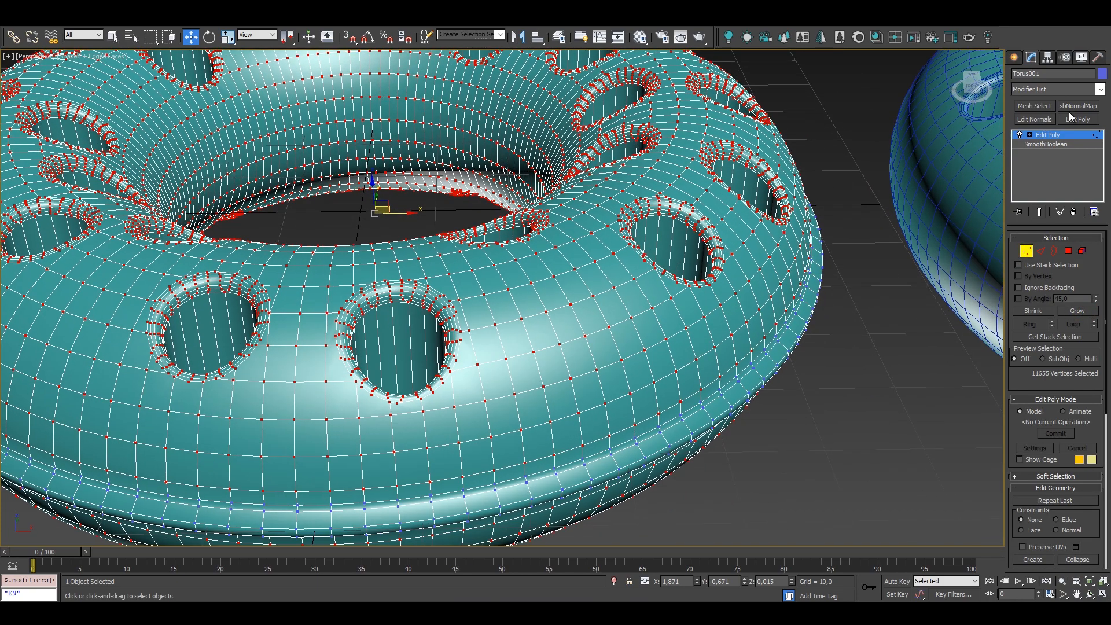
left_click(1101, 89)
left_click(1100, 89)
left_click(1101, 89)
scroll(1102, 114, "down", 10)
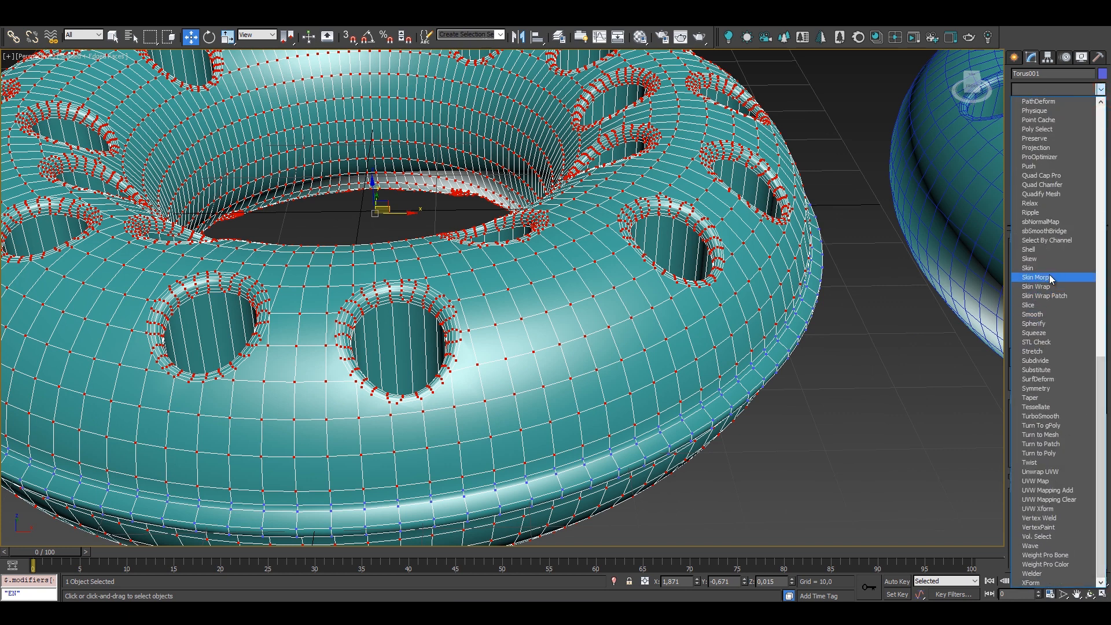
left_click(1045, 222)
scroll(913, 297, "up", 3)
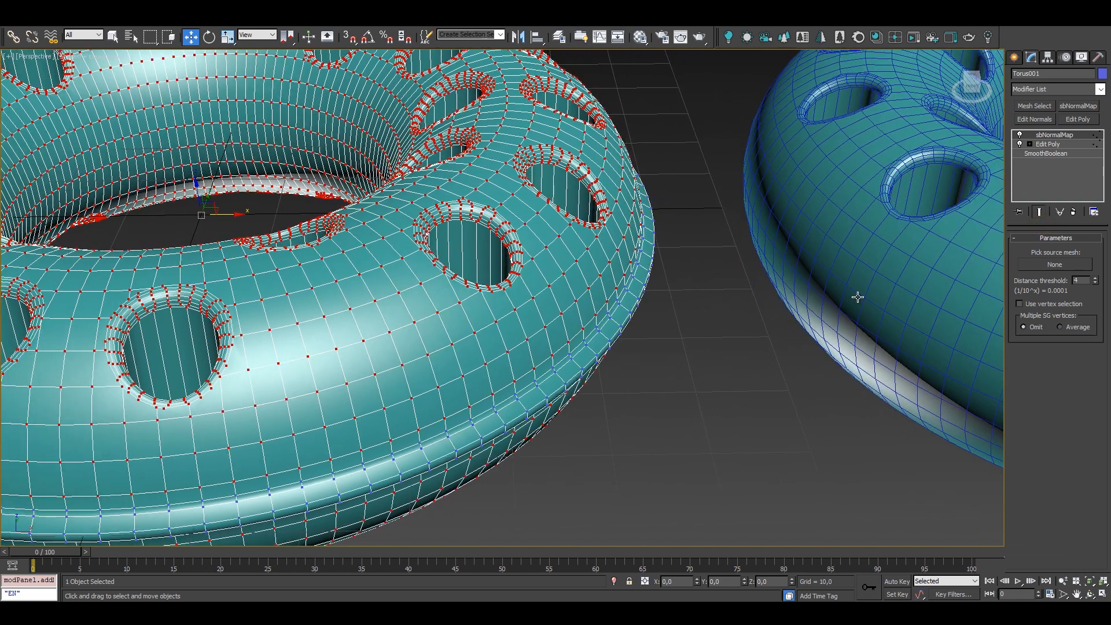
left_click(934, 241)
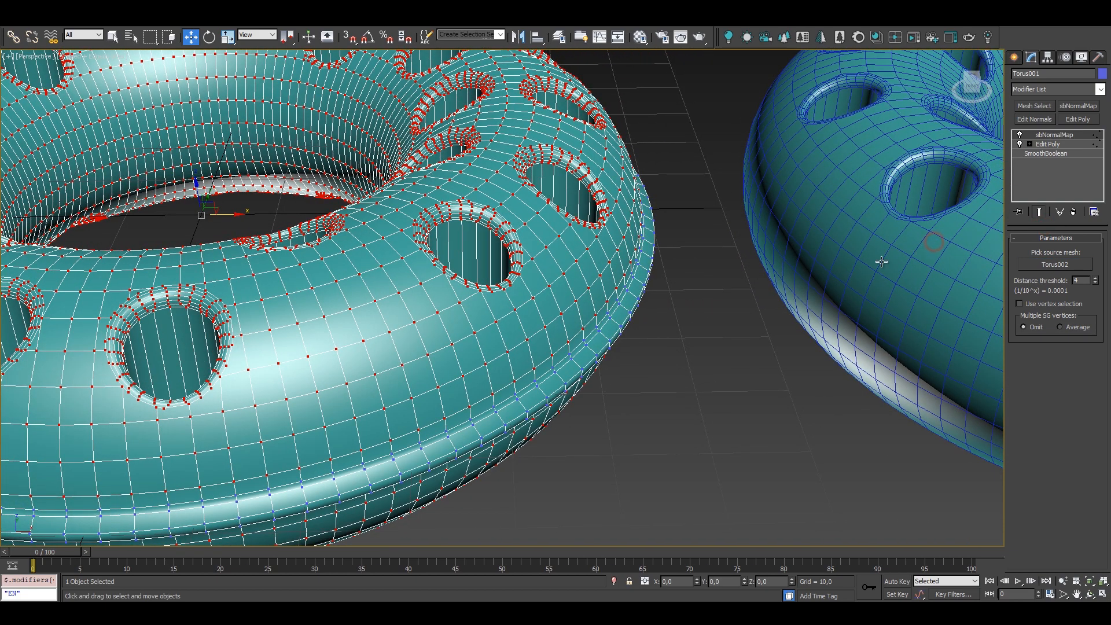
middle_click_drag(880, 261, 682, 335, "alt")
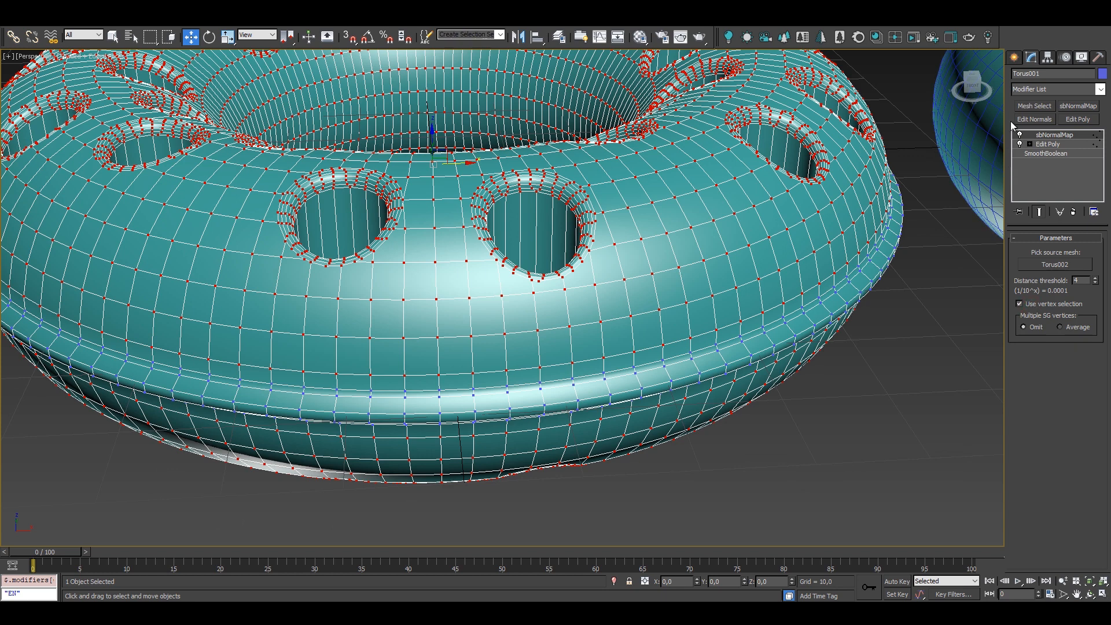
Check the original torus's shading while it is deselected and its edges are hidden, and reselect it
left_click(1015, 57)
left_click(912, 321)
key("F4")
scroll(731, 347, "down", 4)
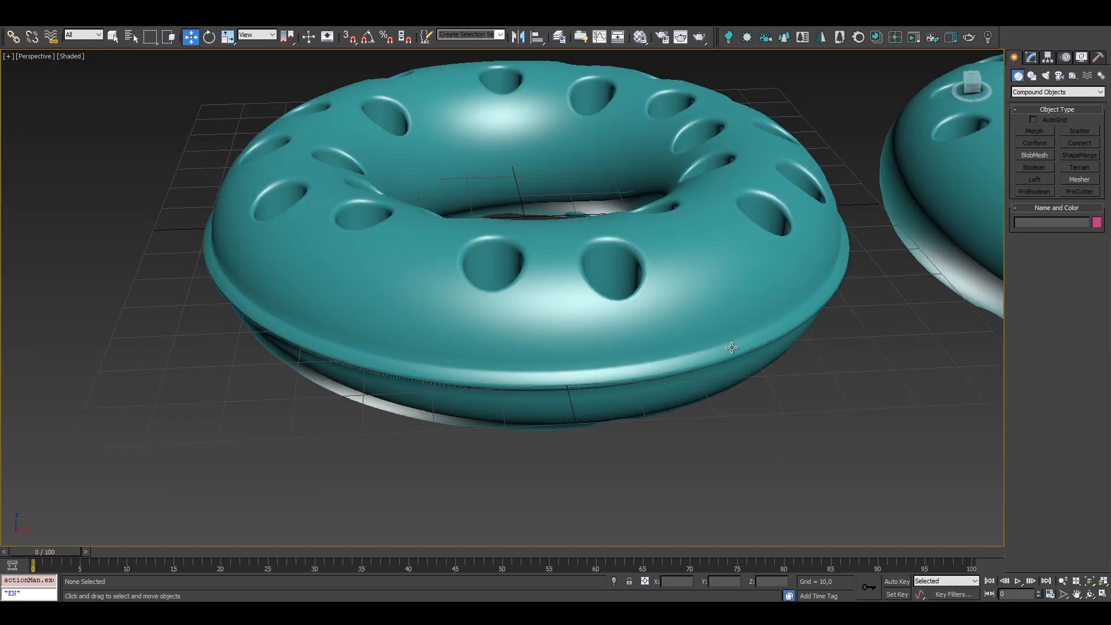
middle_click_drag(732, 347, 727, 366, "alt")
left_click(726, 364)
left_click(1043, 57)
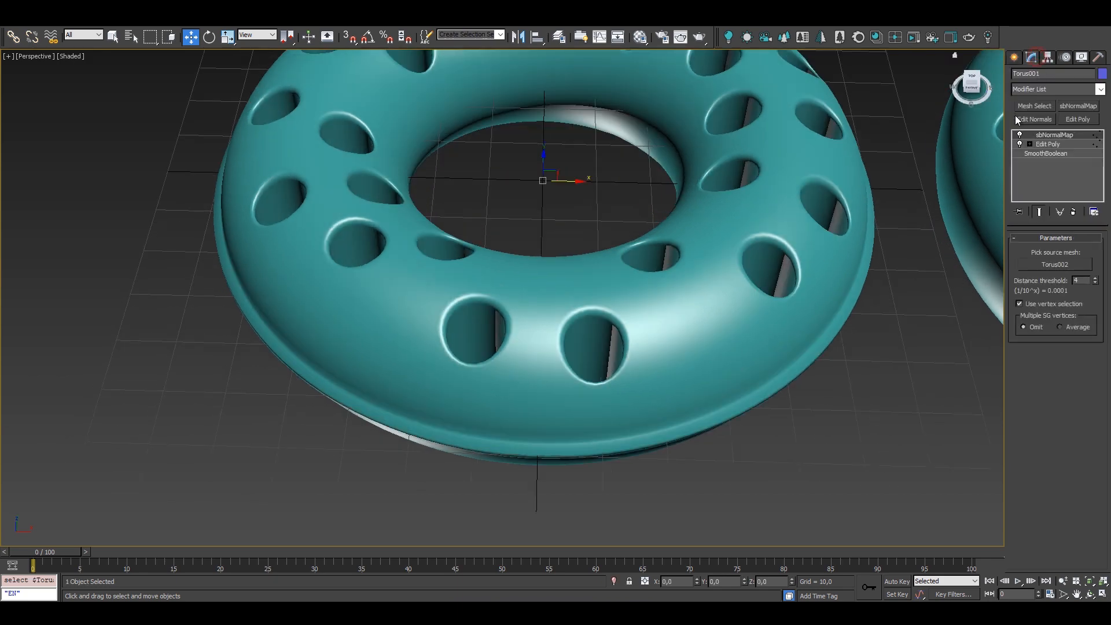
Compare the original torus's shading with the sbNormalMap modifier off and on, viewing the holes from above
left_click(1021, 135)
left_click(1048, 144)
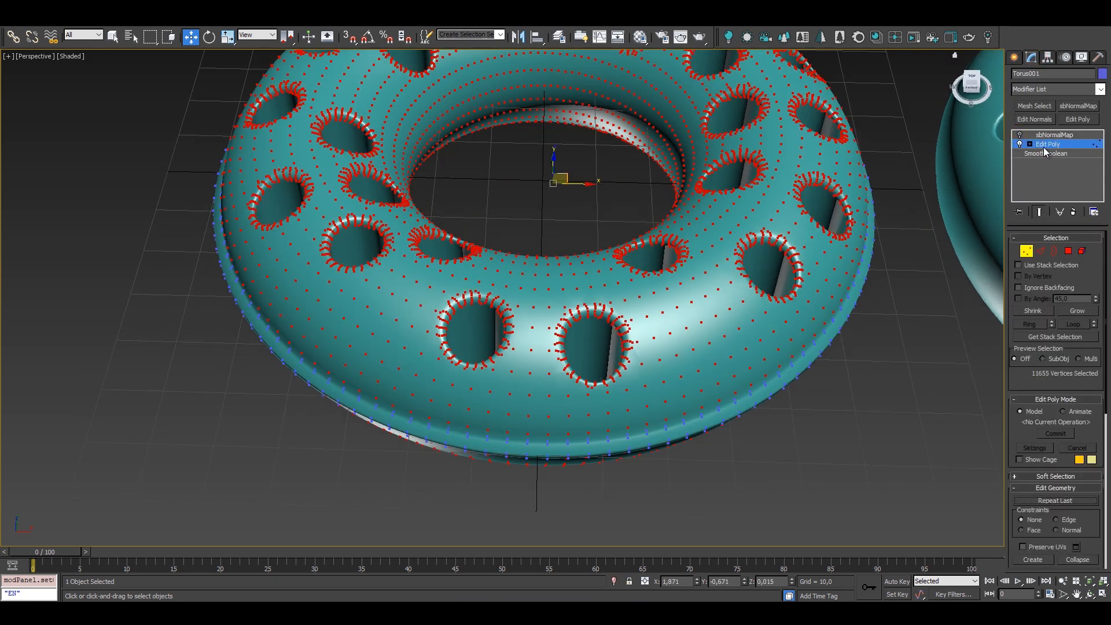
left_click(1020, 136)
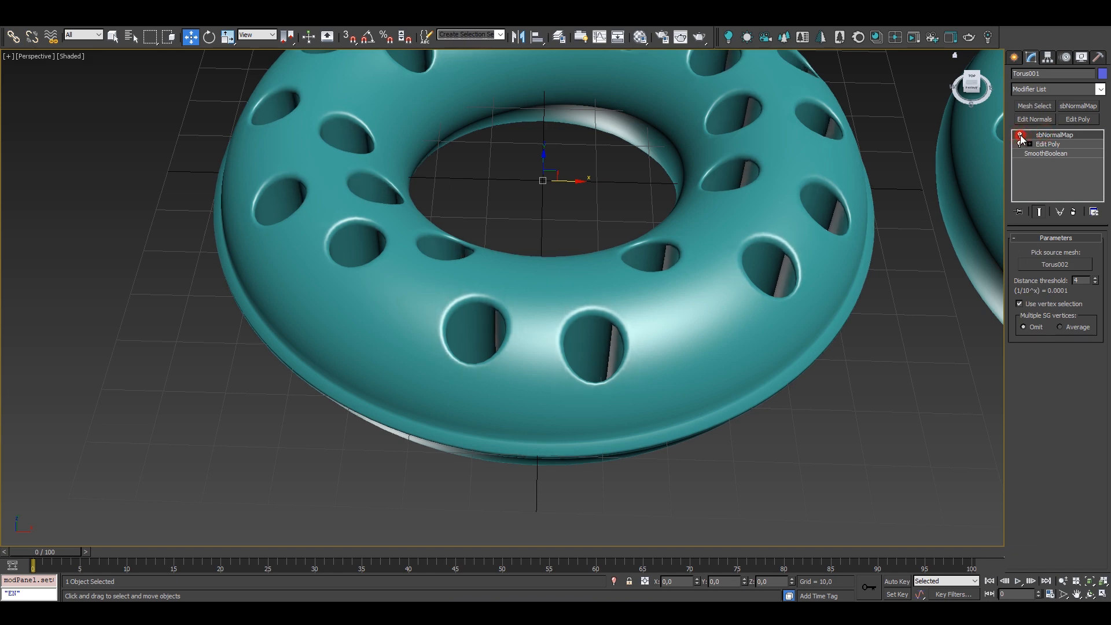
middle_click_drag(790, 283, 784, 323, "alt")
middle_click_drag(709, 349, 707, 334)
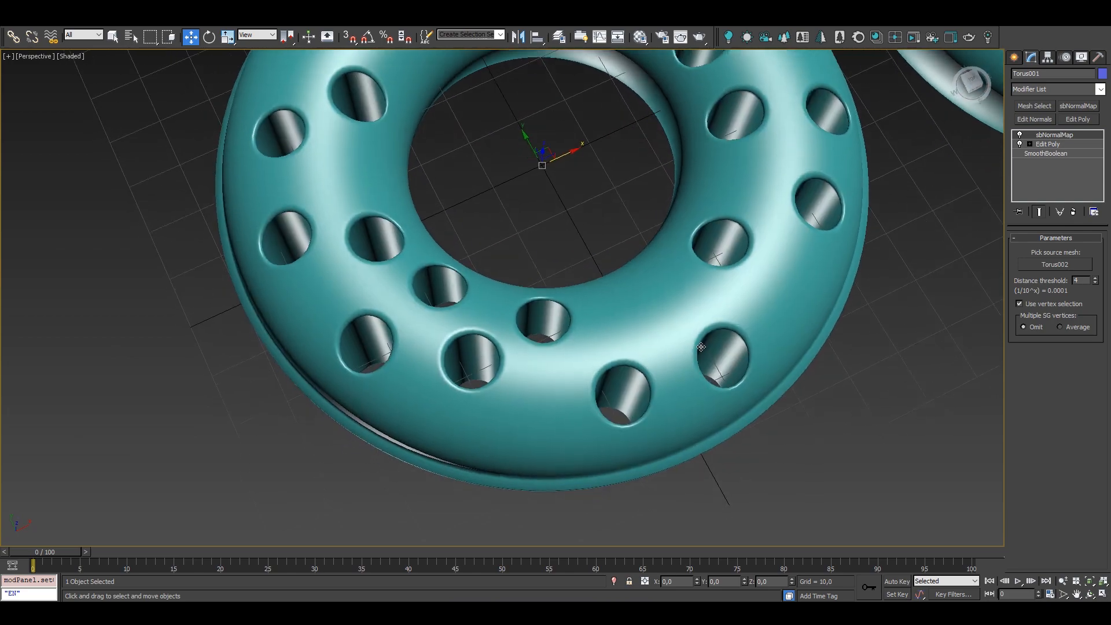
Compare the shading around the torus holes up close with the sbNormalMap modifier switched off and on
scroll(708, 334, "up", 4)
left_click(1020, 137)
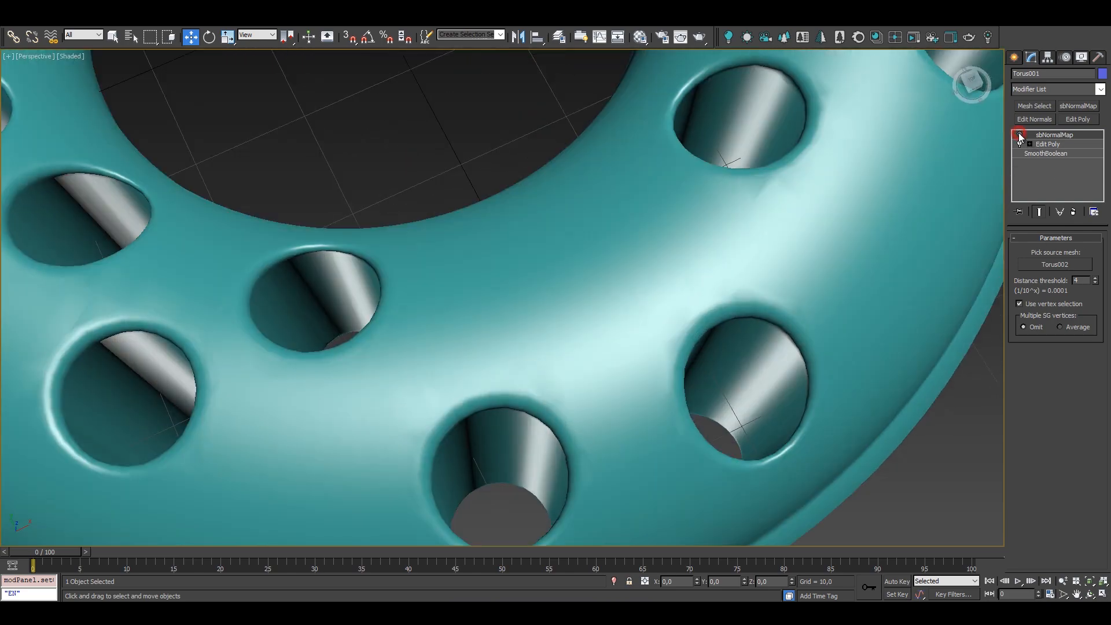
left_click(1020, 137)
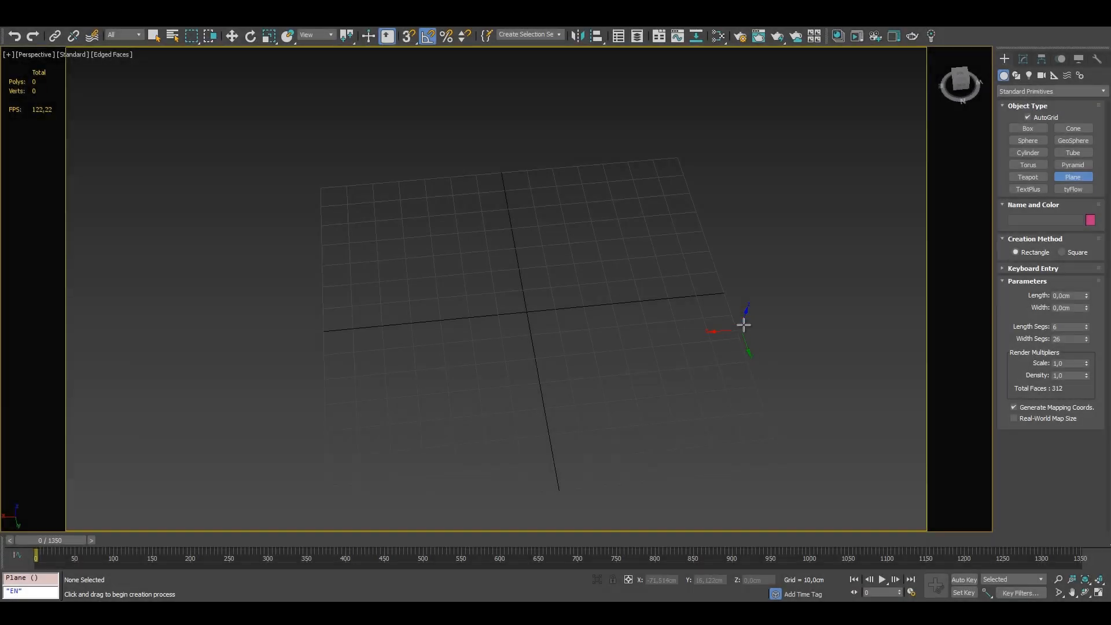
Create a plane about 32 by 143 cm and, behind it, a cylinder about 27 cm in radius and 57 cm high
left_click_drag(743, 323, 325, 450)
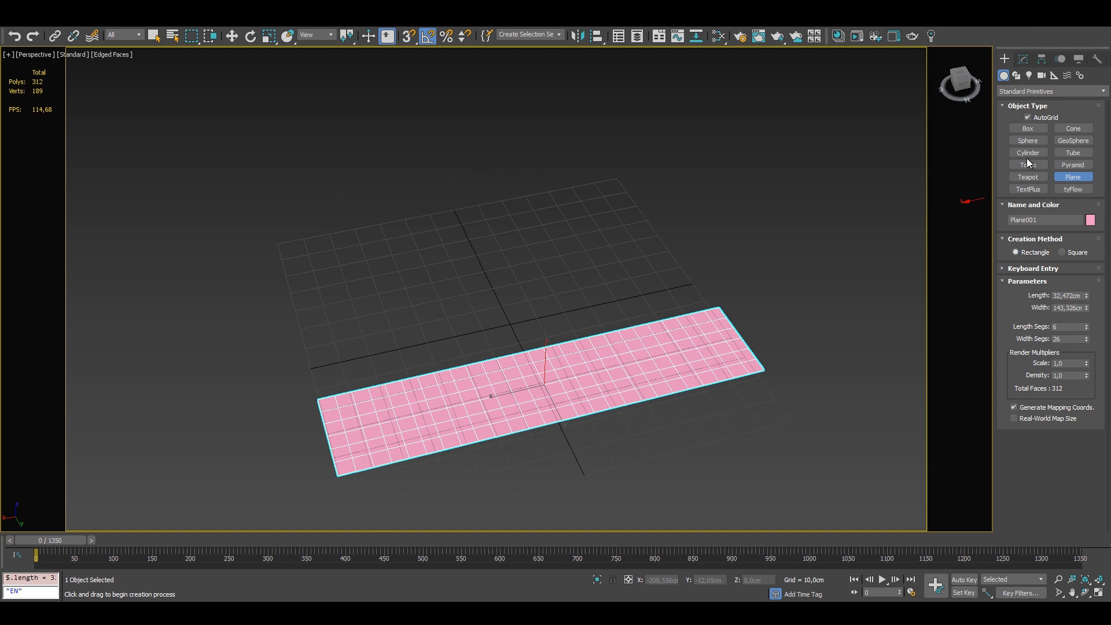
left_click(1028, 153)
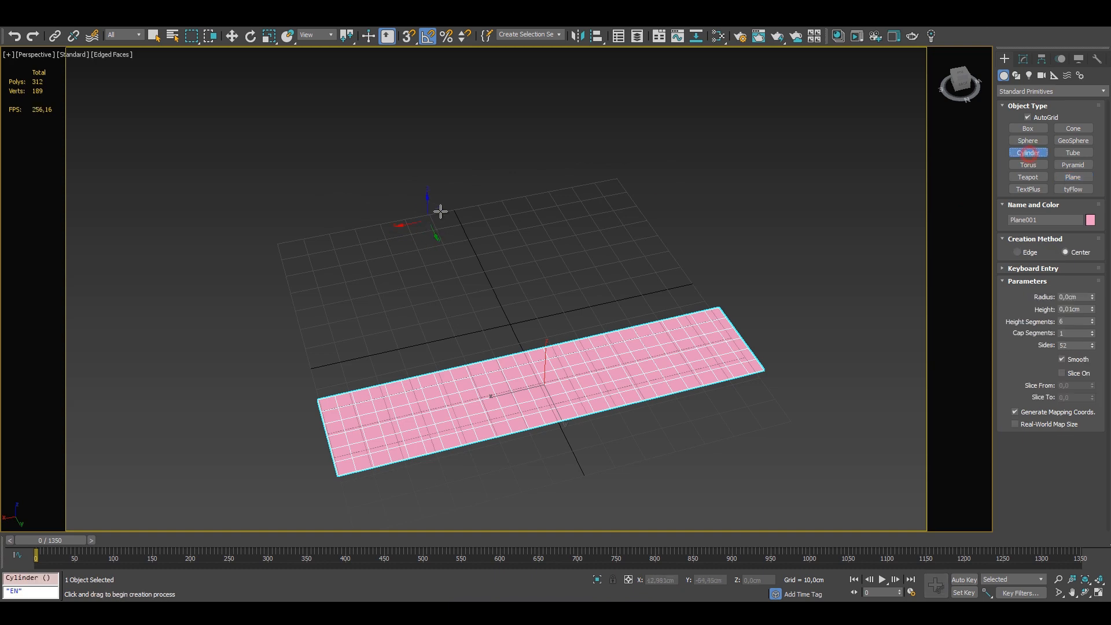
left_click_drag(441, 205, 462, 148)
left_click(455, 83)
right_click(454, 83)
Rotate the cylinder 90 degrees about X and set it to 2 cap segments and 32 sides
key("e")
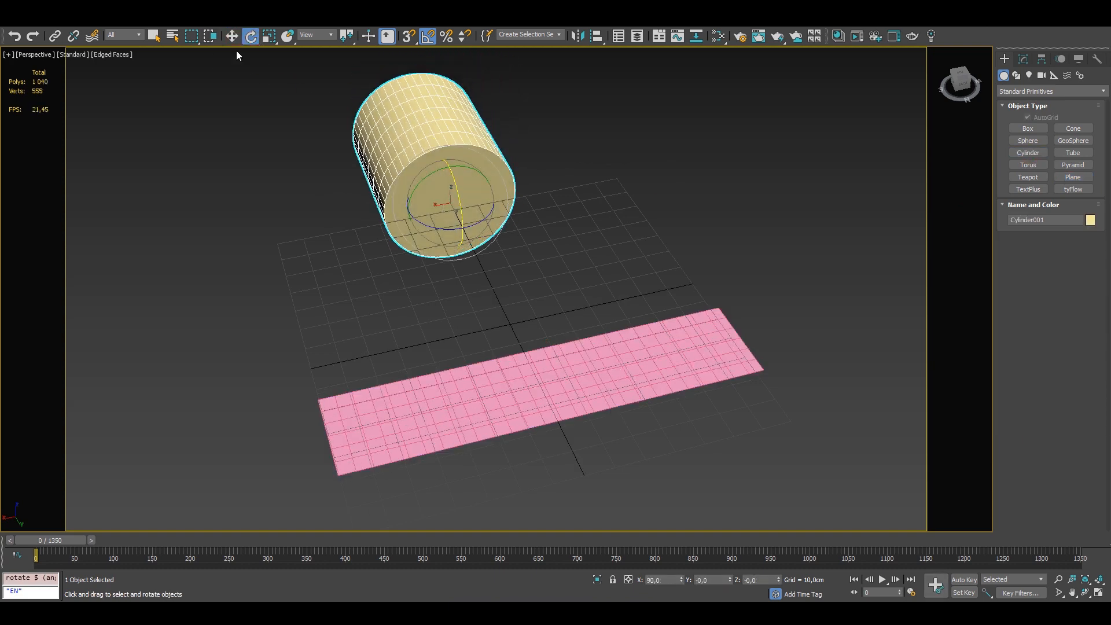
left_click(232, 36)
left_click(1023, 59)
left_click(1092, 276)
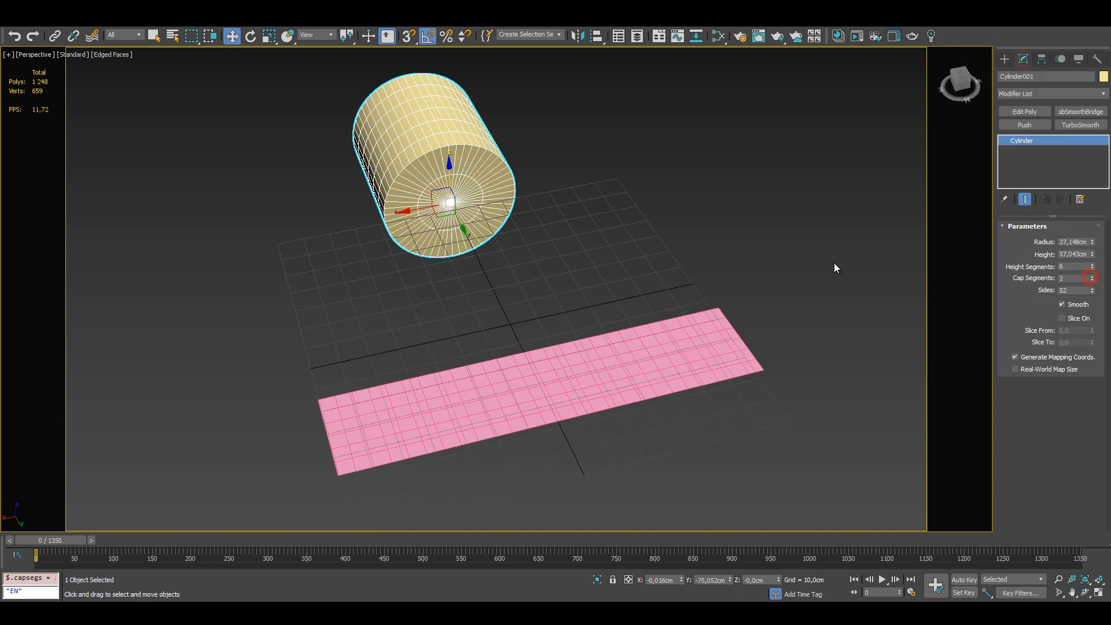
middle_click_drag(834, 266, 1070, 290, "alt")
type("32")
Convert the cylinder to an Editable Poly and delete the polygons of its lower half
middle_click_drag(583, 233, 593, 199)
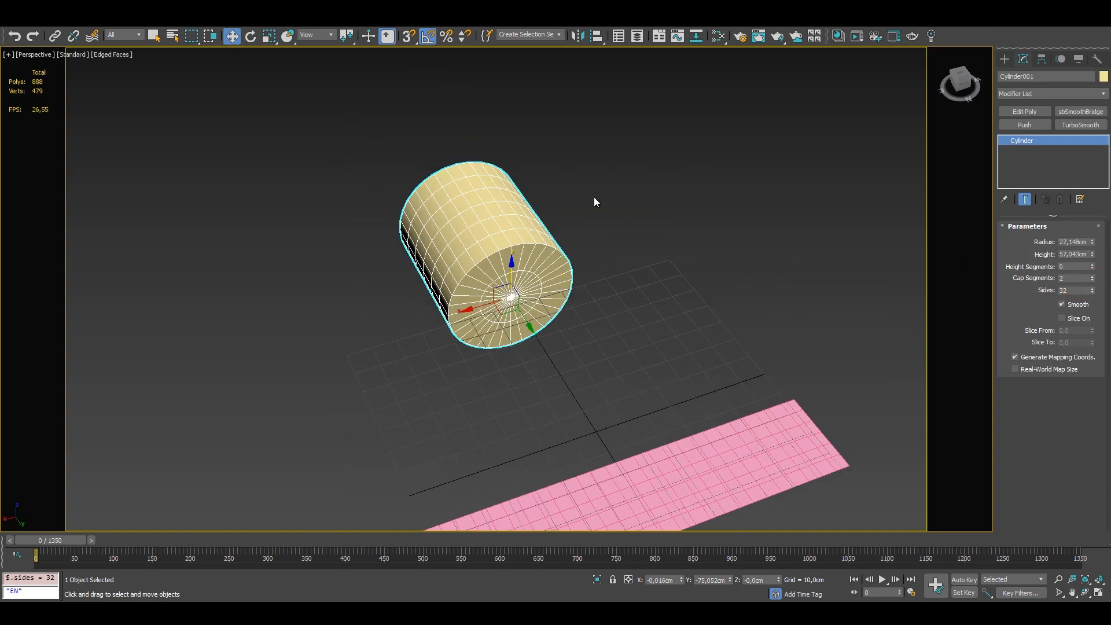
right_click(592, 195)
mouse_move(683, 321)
left_click(742, 324)
key("4")
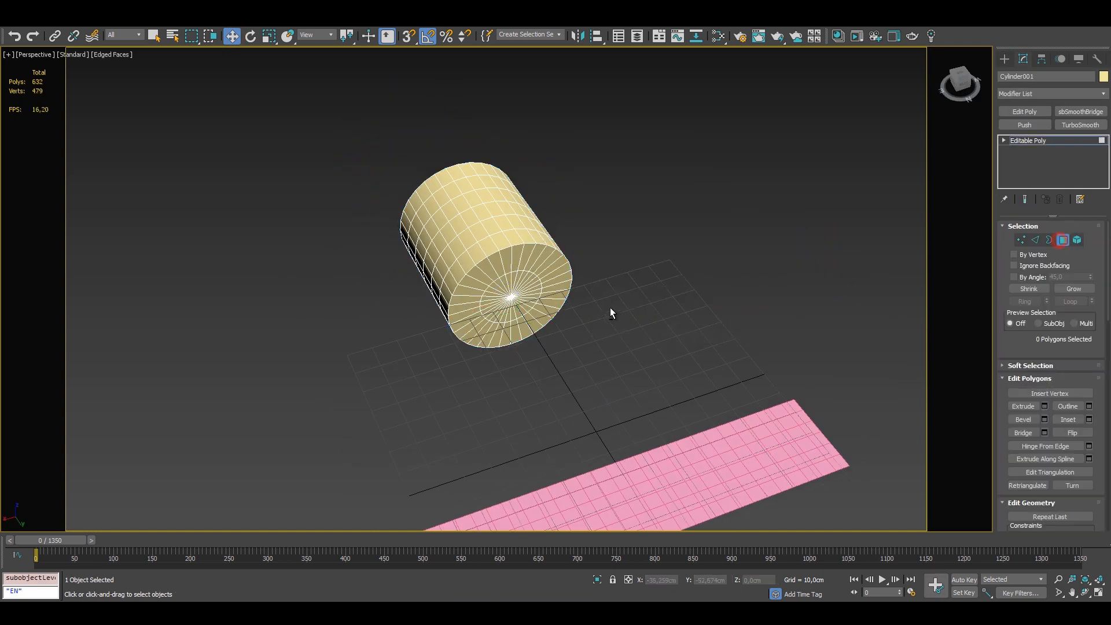
key("f")
key("z")
left_click_drag(704, 452, 703, 452)
middle_click_drag(703, 451, 750, 318, "alt")
key("Delete")
Select both half-cylinder end caps by a 45-degree angle and delete them
left_click(1014, 277)
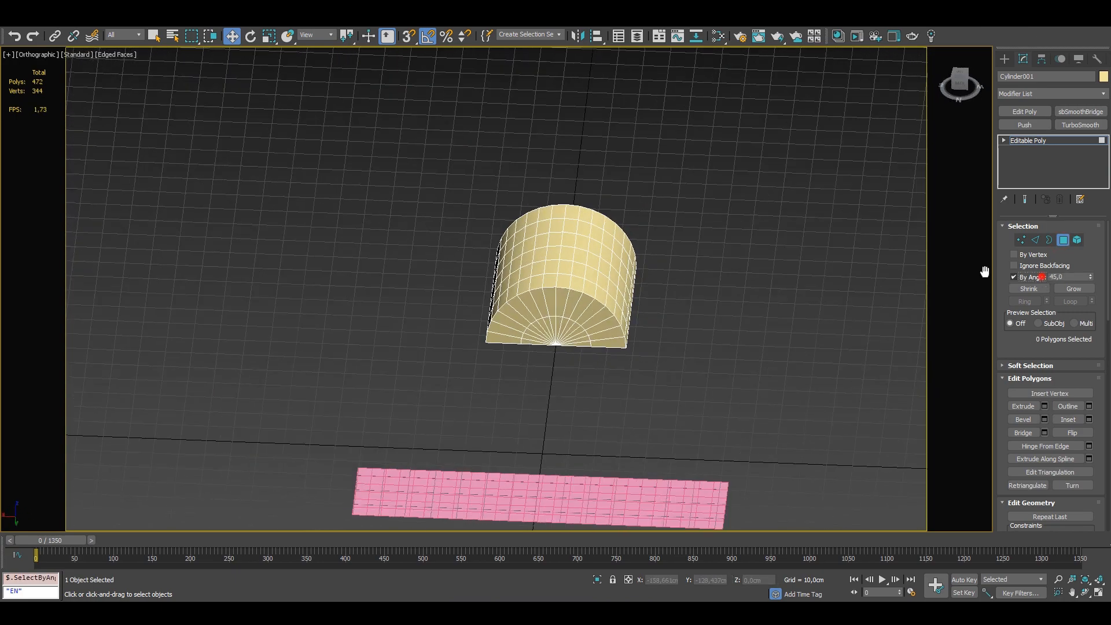
left_click(565, 299)
middle_click_drag(565, 299, 894, 292, "alt")
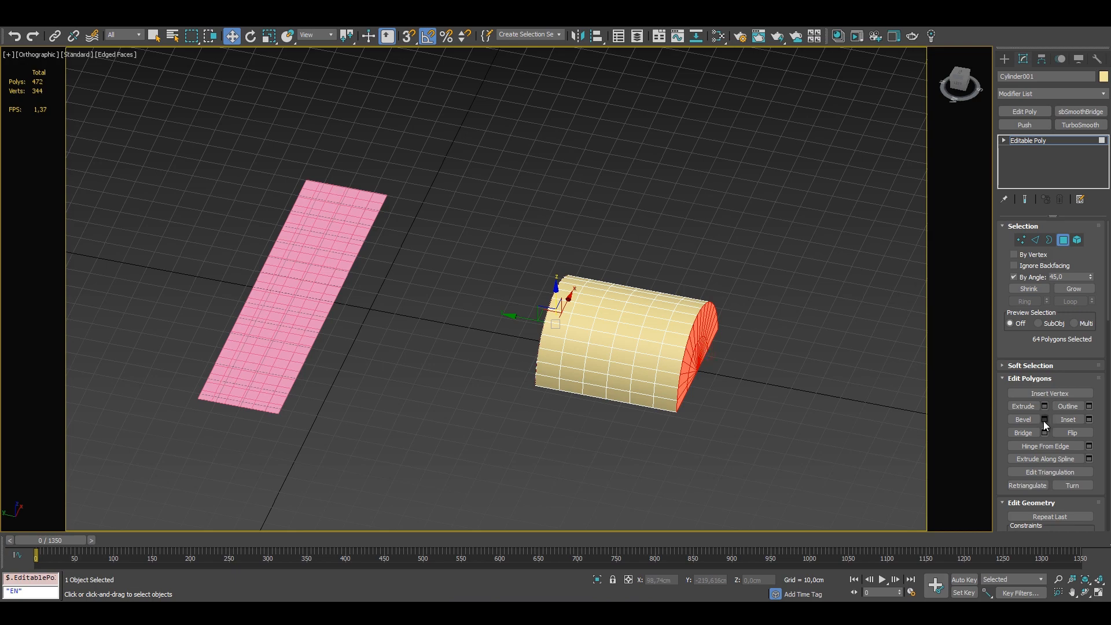
key("Delete")
Attach the plane to the open half-cylinder so both form one editable poly object
scroll(1046, 425, "down", 3)
middle_click_drag(752, 289, 787, 255, "alt")
left_click(1023, 462)
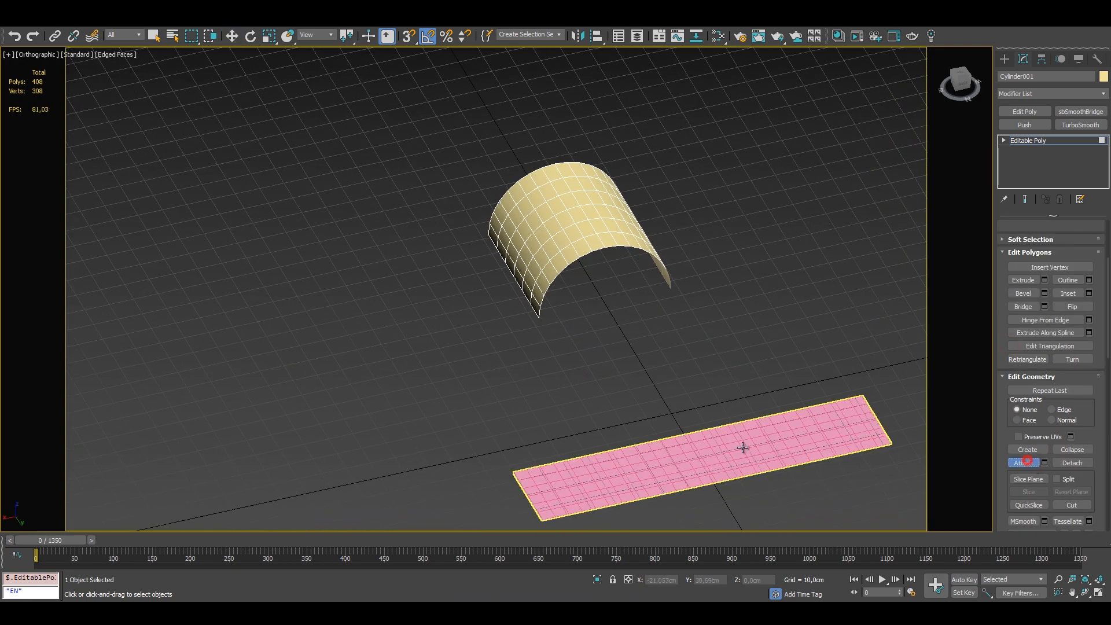
left_click(743, 448)
scroll(1074, 317, "up", 3)
Select the half-cylinder's near border arc and the plane's facing long border, and bridge them with an sbSmoothBridge modifier
left_click(1035, 239)
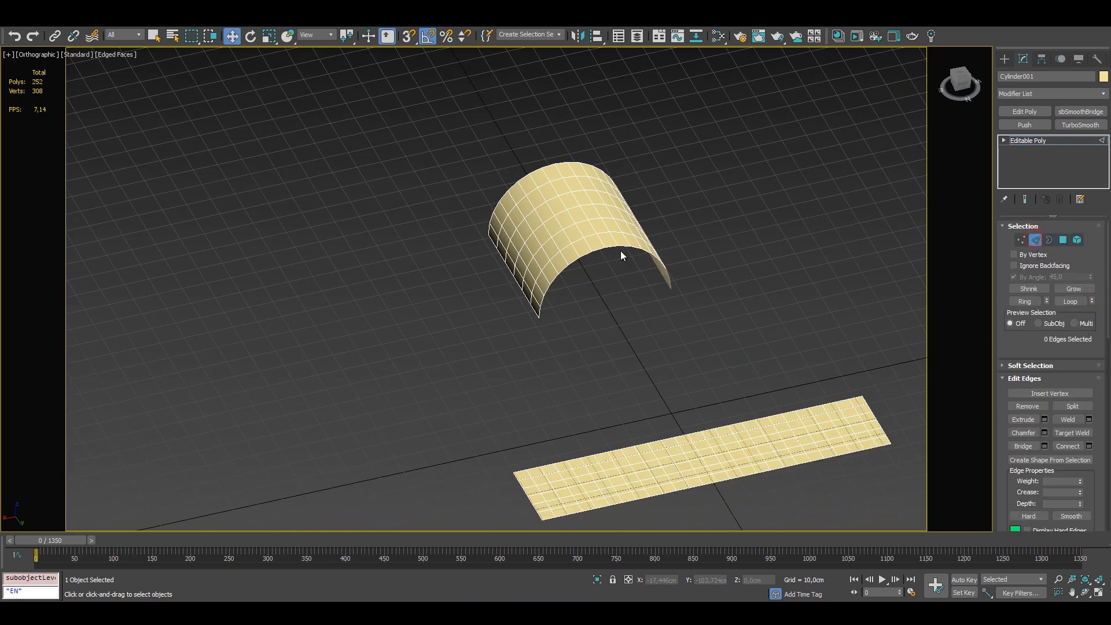
double_click(612, 246)
key("w")
double_click(709, 431, "ctrl")
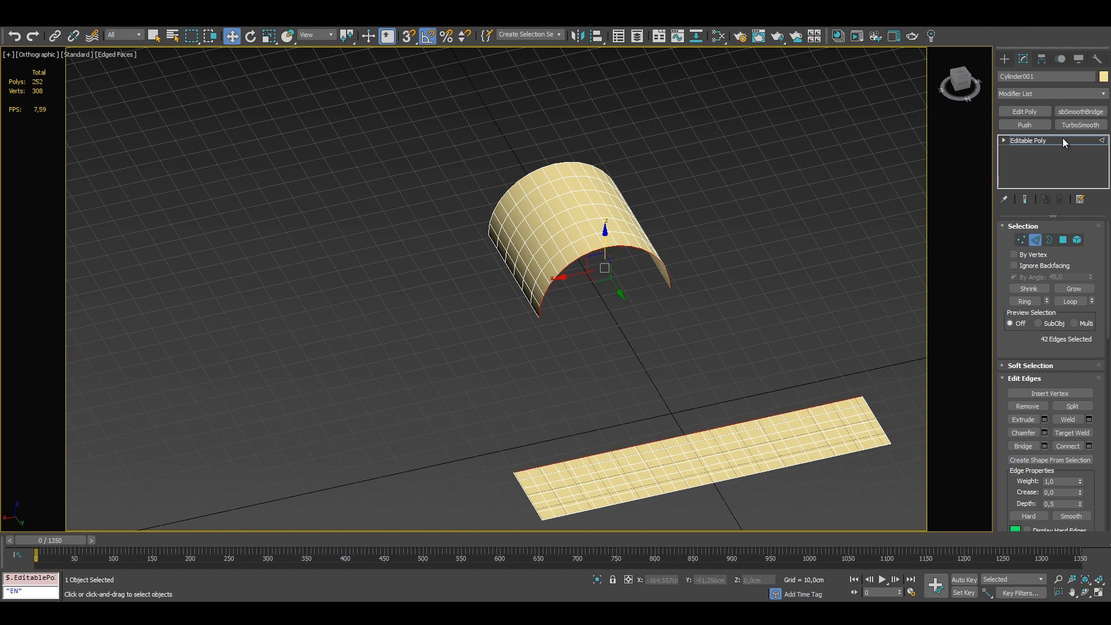
left_click(1081, 111)
Check the bridge's shading without edges, then turn off its automatic segment count and set 18 segments
mouse_move(718, 301)
middle_mouse_down("alt")
mouse_move(734, 322)
mouse_move(735, 355)
mouse_move(681, 377)
mouse_move(591, 352)
mouse_move(617, 414)
mouse_move(675, 101)
mouse_move(637, 228)
mouse_move(665, 224)
mouse_move(788, 315)
mouse_move(634, 290)
middle_mouse_up("alt")
key("F4")
key("ctrl+d")
key("F4")
left_click(788, 315)
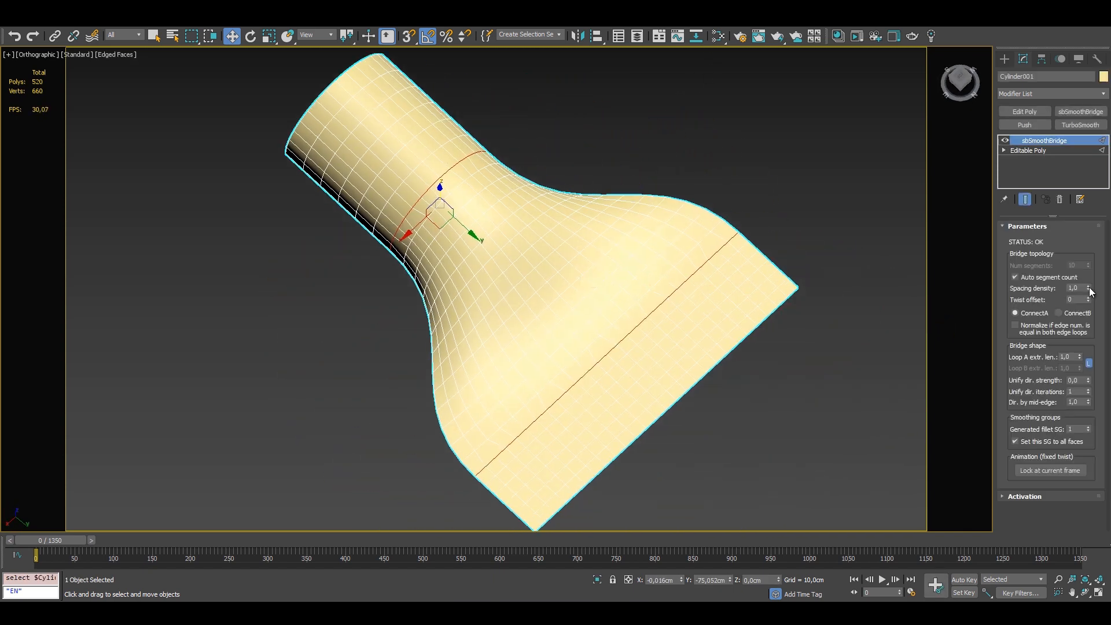
left_click(1015, 277)
left_click_drag(1088, 267, 1083, 256)
Change the bridged object's color to purple and inspect its shading with the edges hidden and shown
middle_click_drag(687, 315, 648, 324, "alt")
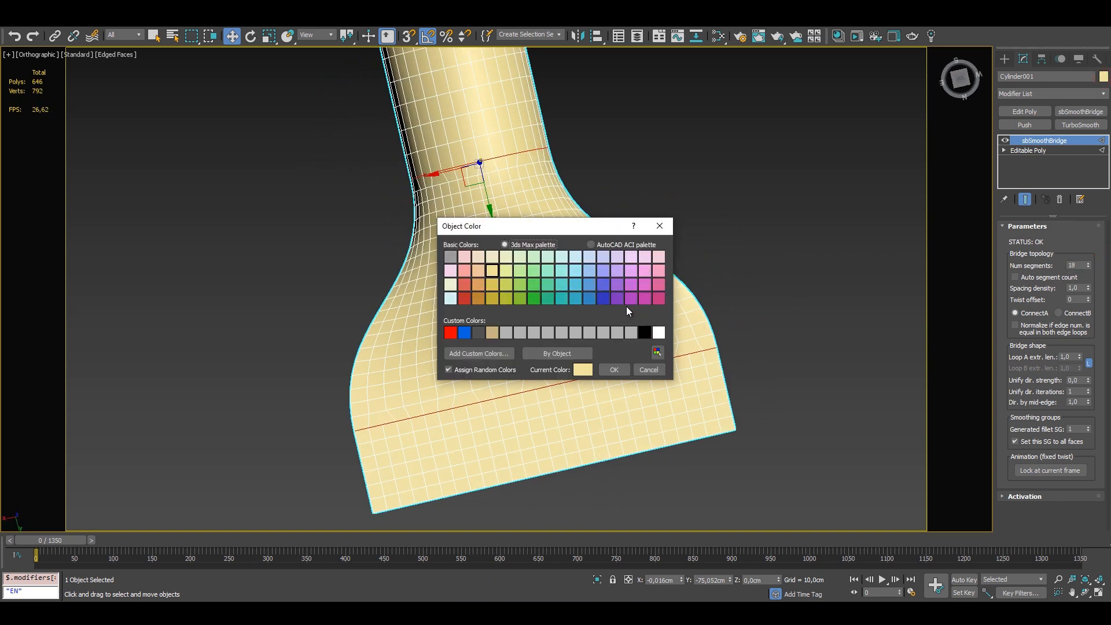
left_click(616, 370)
scroll(707, 241, "down", 3)
left_click(707, 241)
key("F4")
middle_click_drag(706, 241, 700, 346, "alt")
key("F4")
middle_click_drag(570, 390, 585, 313, "alt")
left_click(585, 313)
middle_click_drag(665, 318, 692, 292, "alt")
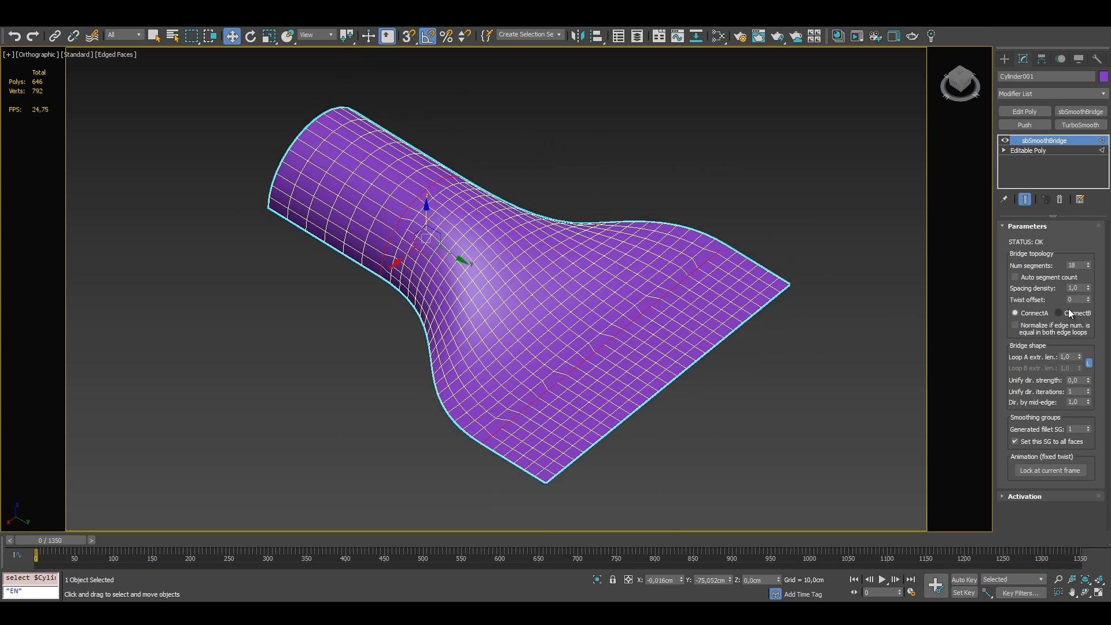
Set the bridge's Loop A extrusion length to 1.32, unlink Loop B and set its extrusion length to 1.26
mouse_move(1080, 357)
left_mouse_down()
mouse_move(1085, 336)
mouse_move(1083, 357)
left_mouse_up()
middle_click_drag(689, 298, 725, 265, "alt")
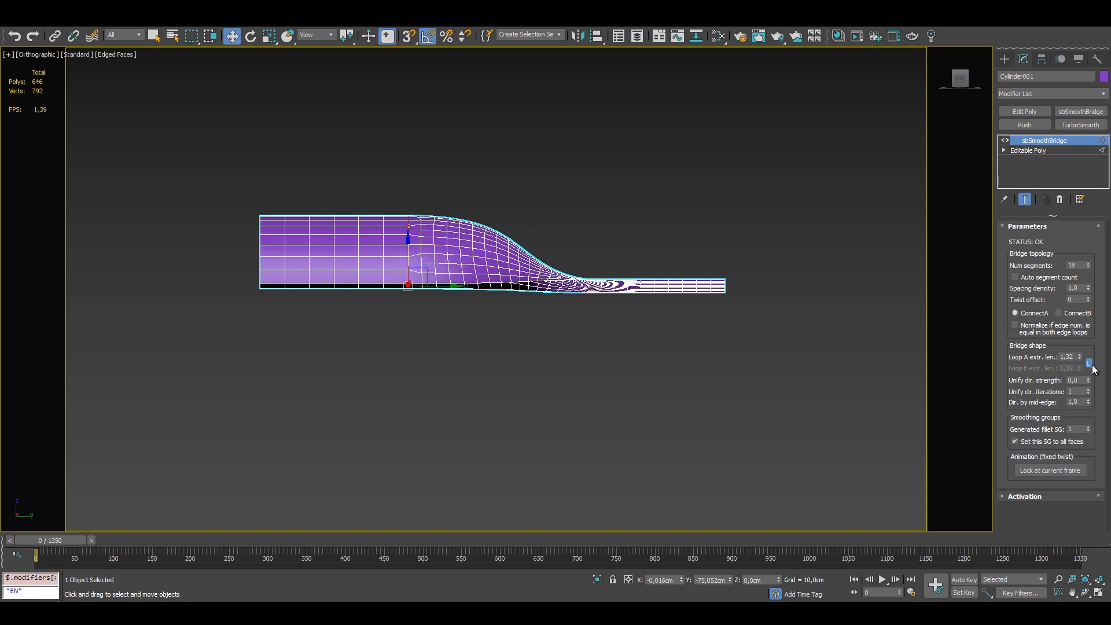
mouse_move(1073, 362)
left_mouse_down()
mouse_move(1061, 326)
mouse_move(1071, 366)
left_mouse_up()
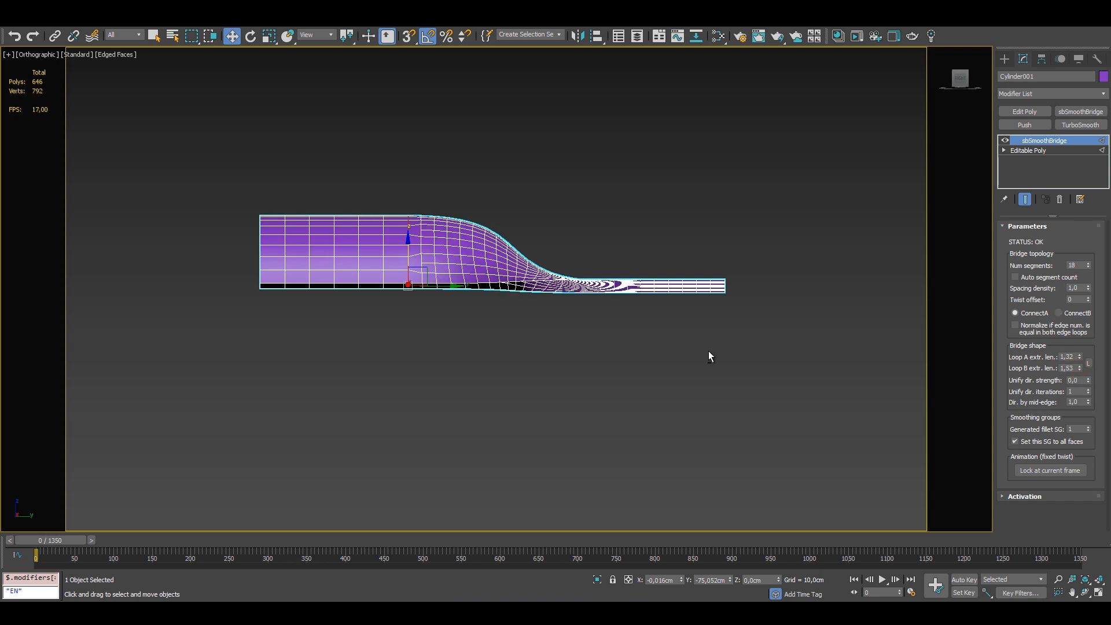
middle_click_drag(708, 352, 697, 376, "alt")
key("F4")
mouse_move(1081, 369)
left_mouse_down()
mouse_move(1082, 390)
mouse_move(1076, 380)
left_mouse_up()
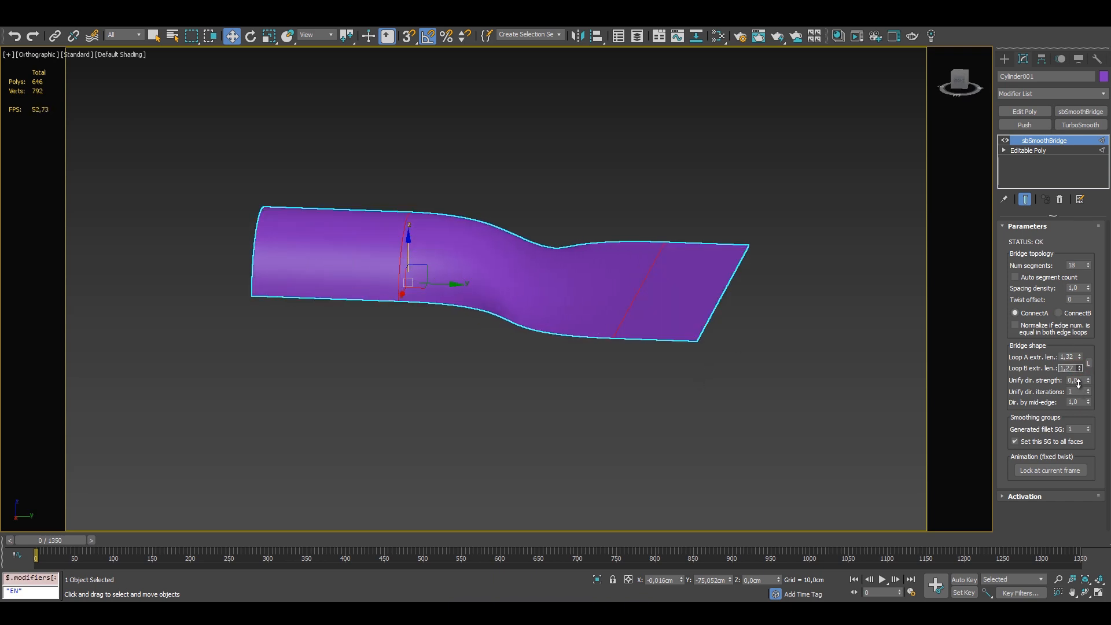
middle_click_drag(713, 335, 689, 357, "alt")
middle_click_drag(879, 372, 764, 365, "alt")
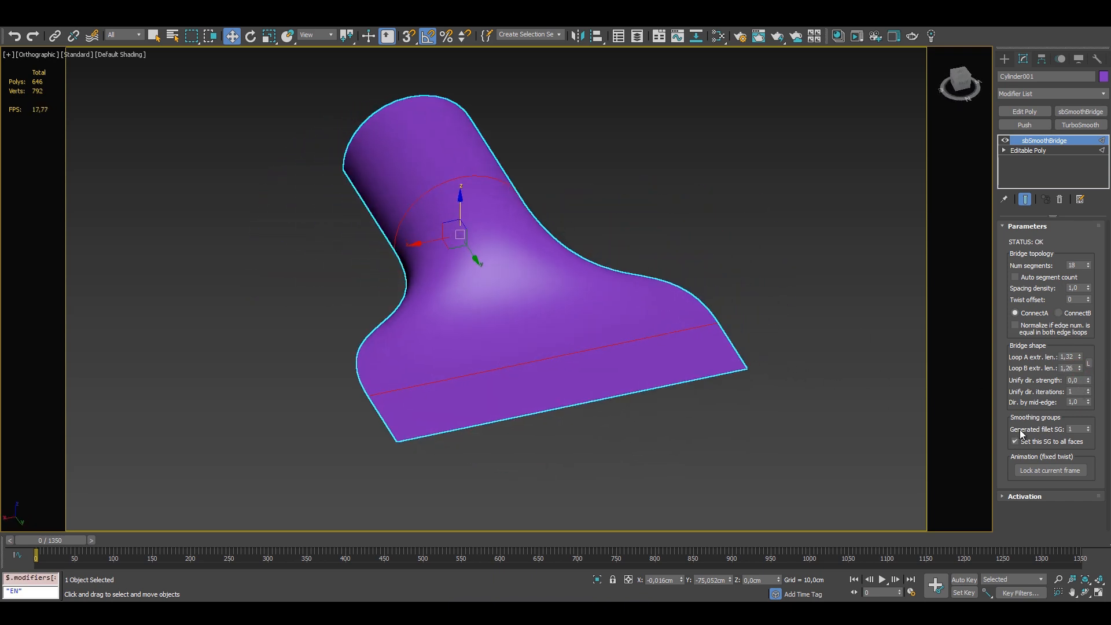
Inspect the finished bridge's wireframe and the Editable Poly edge selection beneath the sbSmoothBridge modifier
key("F4")
middle_click_drag(582, 327, 625, 330, "alt")
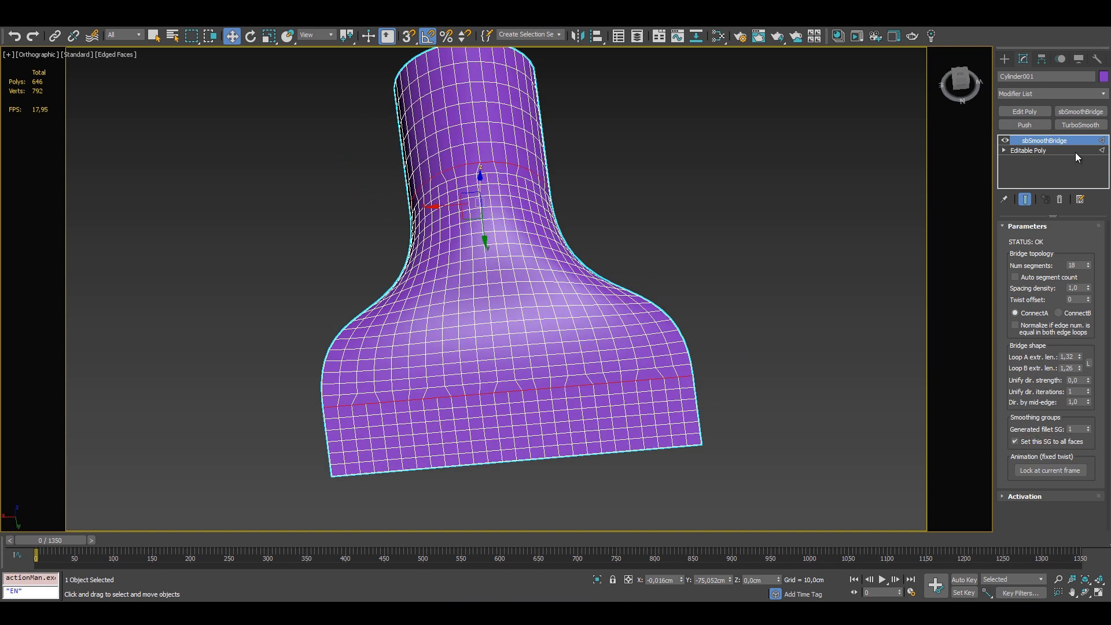
left_click(1044, 150)
scroll(451, 372, "down", 3)
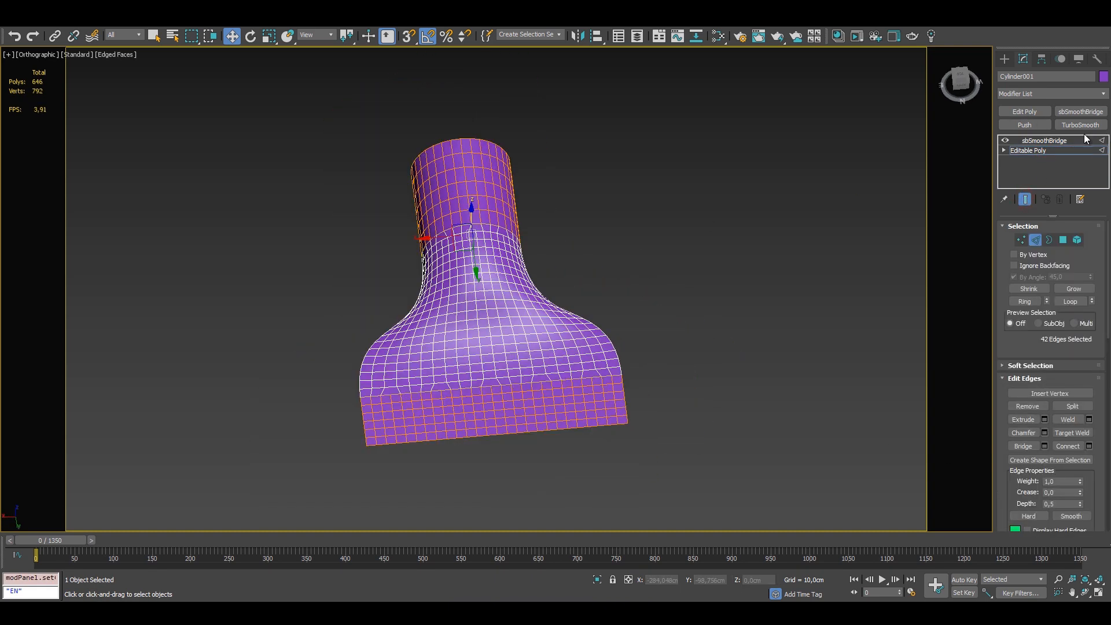
left_click(1068, 140)
middle_click_drag(764, 400, 703, 456, "alt")
left_click(1041, 154)
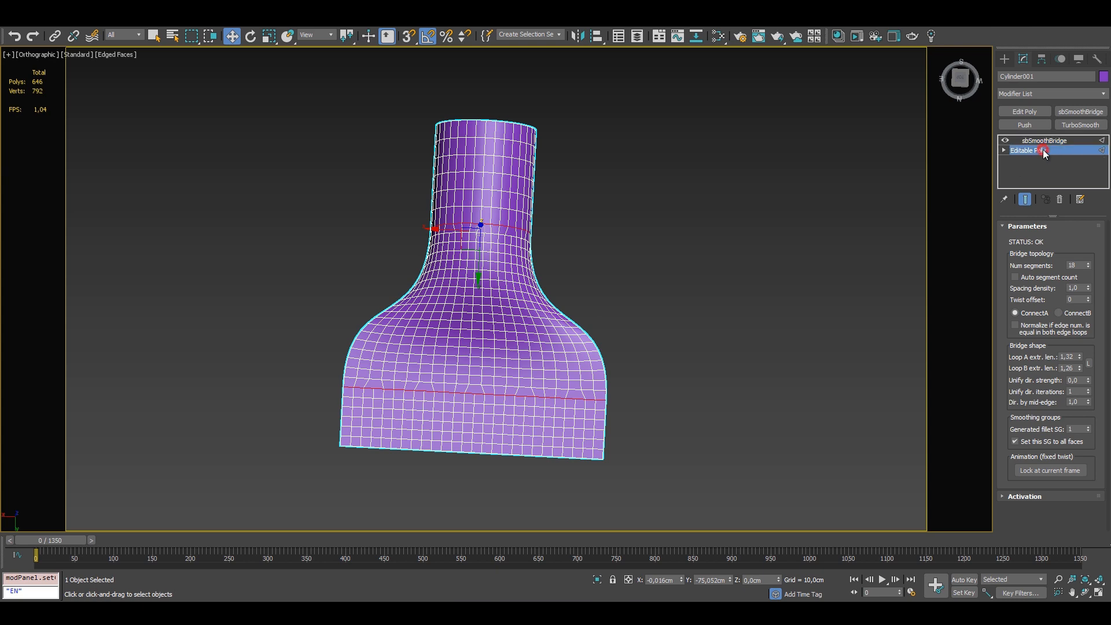
Create a second upright cylinder beside the bridged object, about 28 cm in radius and 72 cm high
middle_click_drag(662, 243, 509, 252)
left_click(1005, 58)
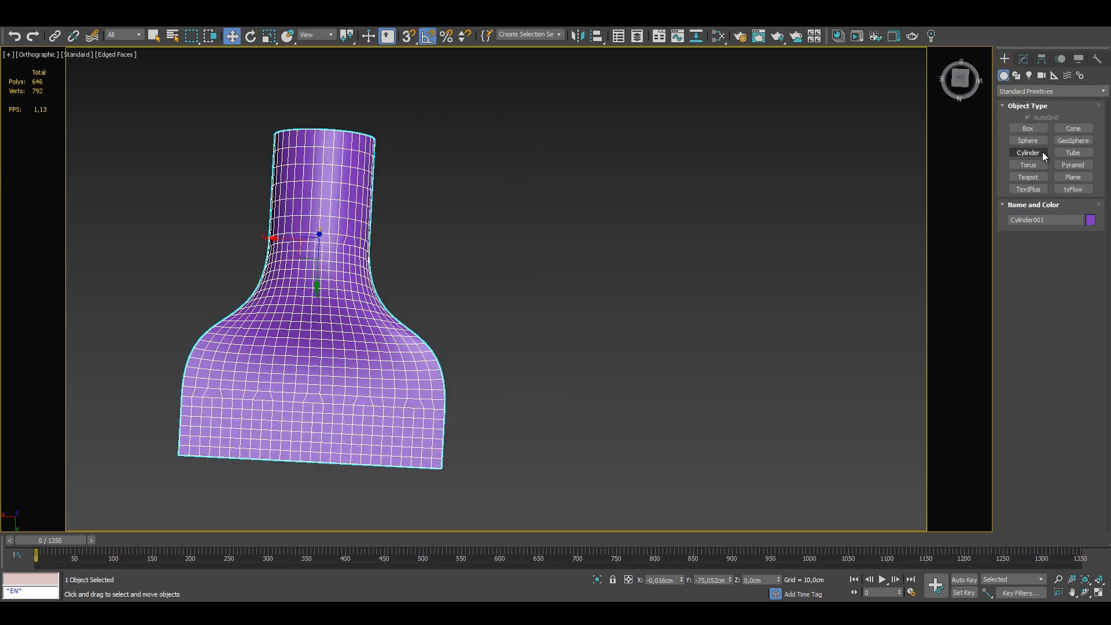
left_click(1029, 153)
middle_click_drag(566, 313, 608, 331, "alt")
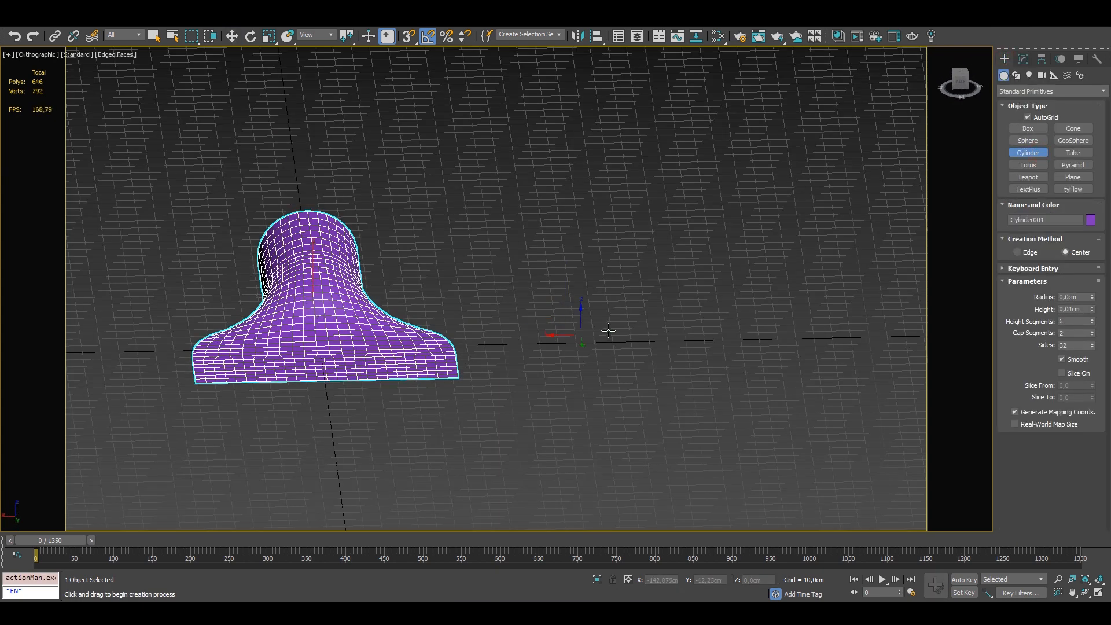
key("p")
left_click_drag(652, 374, 692, 376)
left_click(682, 270)
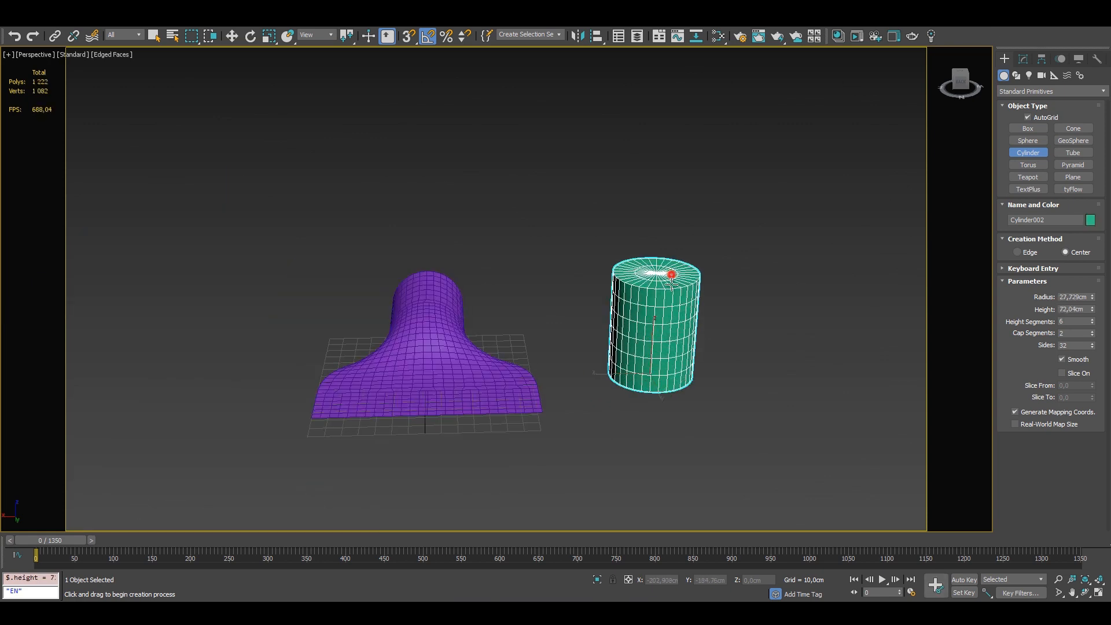
Convert the second cylinder to an Editable Poly and delete the polygons of its upper half, including the top cap
middle_click_drag(696, 243, 675, 235, "alt")
right_click(676, 237)
right_click(681, 185)
left_click(809, 318)
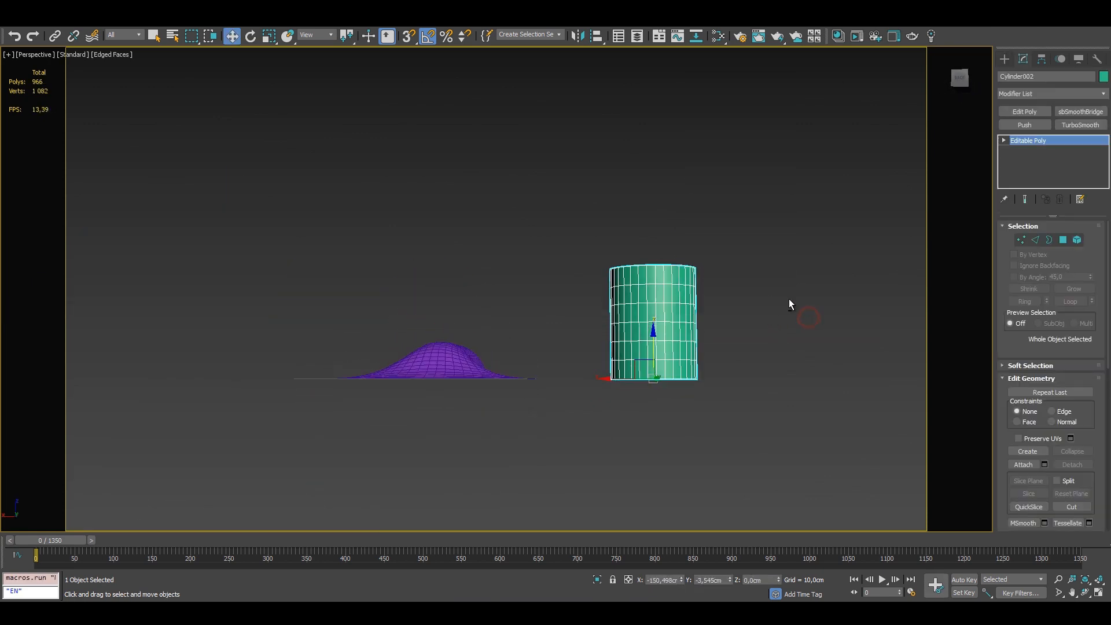
left_click(1068, 242)
left_click_drag(888, 208, 548, 301)
key("Delete")
middle_click_drag(550, 304, 555, 243, "alt")
left_click(1067, 245)
Create a sphere about 41 cm in radius beside the open cylinder and set it to 73 segments
left_click(1005, 58)
middle_click_drag(753, 243, 1031, 205, "alt")
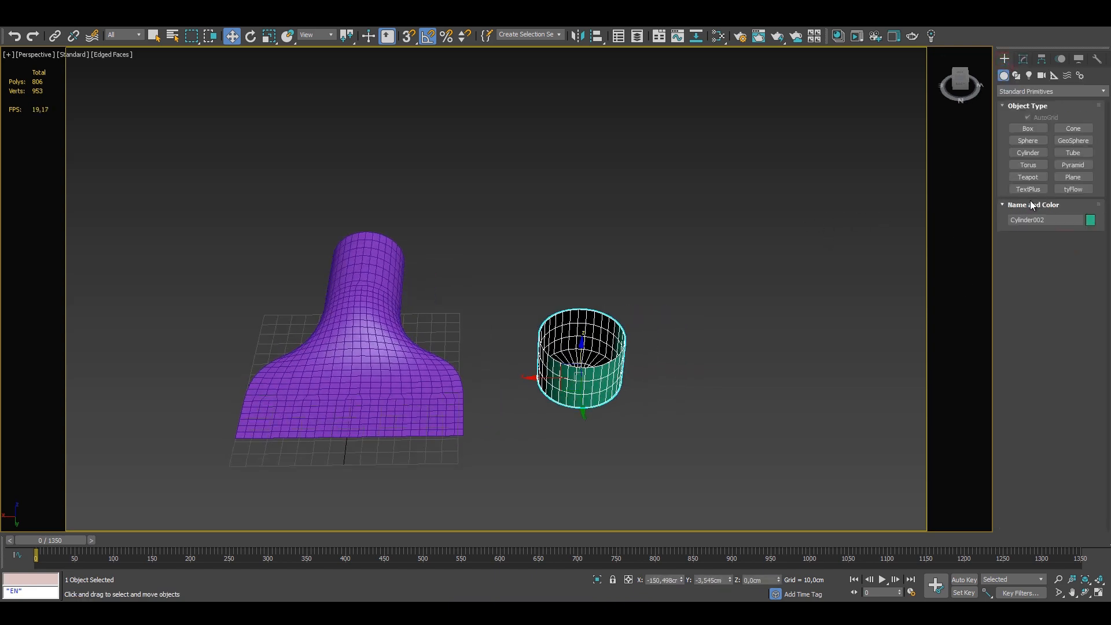
middle_click_drag(851, 230, 770, 234)
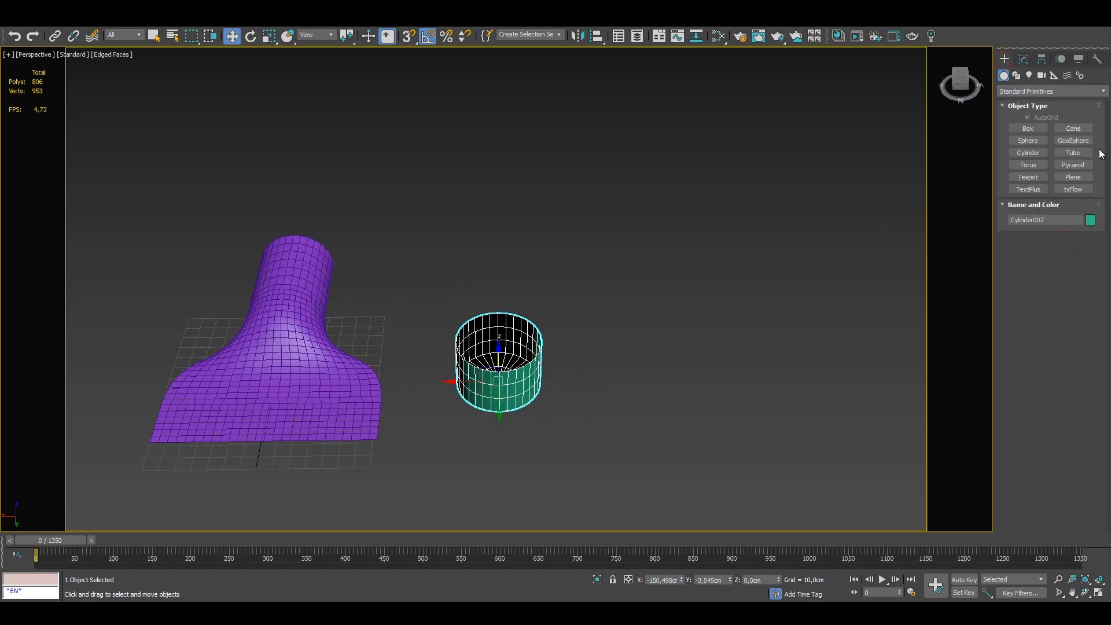
left_click(1028, 141)
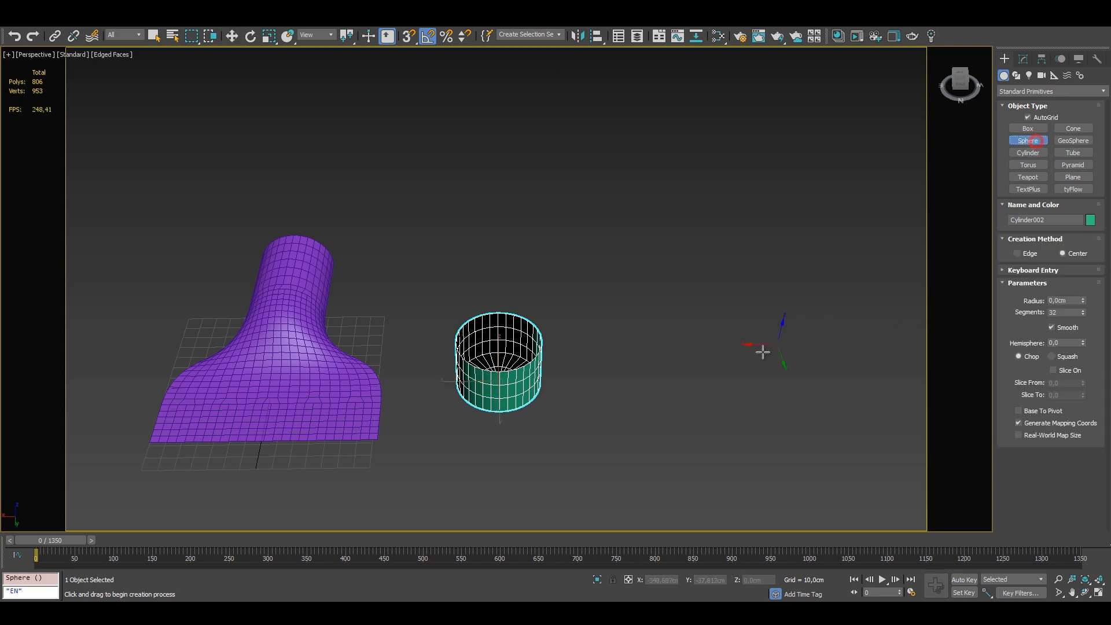
left_click_drag(748, 367, 807, 405)
left_click_drag(1082, 313, 1081, 302)
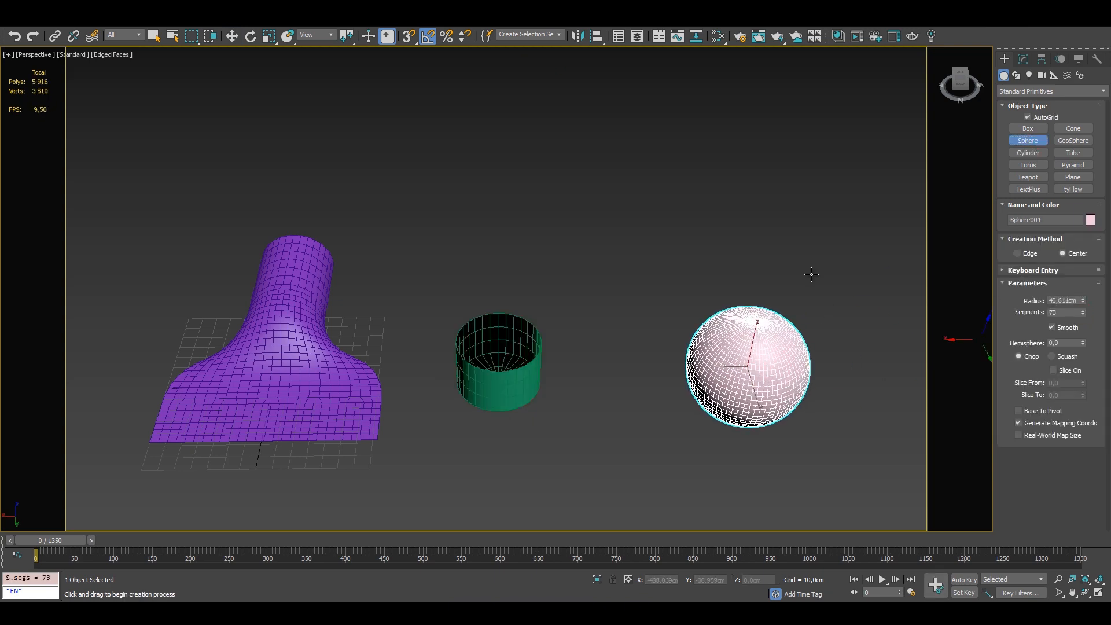
Convert the sphere to an Editable Poly and delete the polygons of its lower part to leave an open bottom
right_click(747, 220)
left_click(873, 344)
key("f")
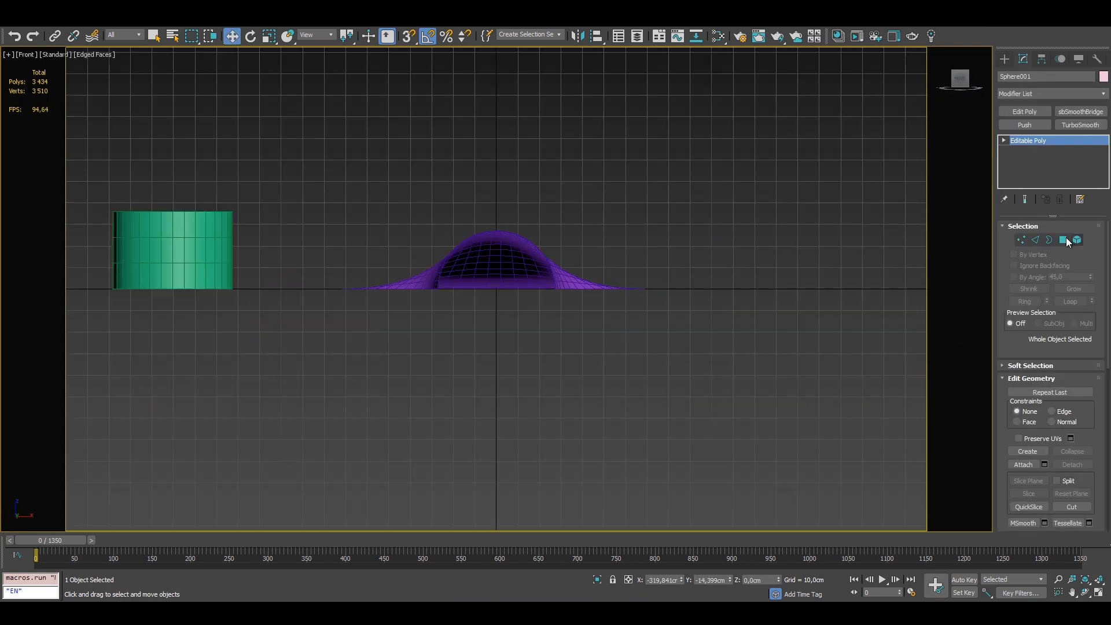
key("4")
key("z")
left_click_drag(410, 354, 405, 353)
key("Delete")
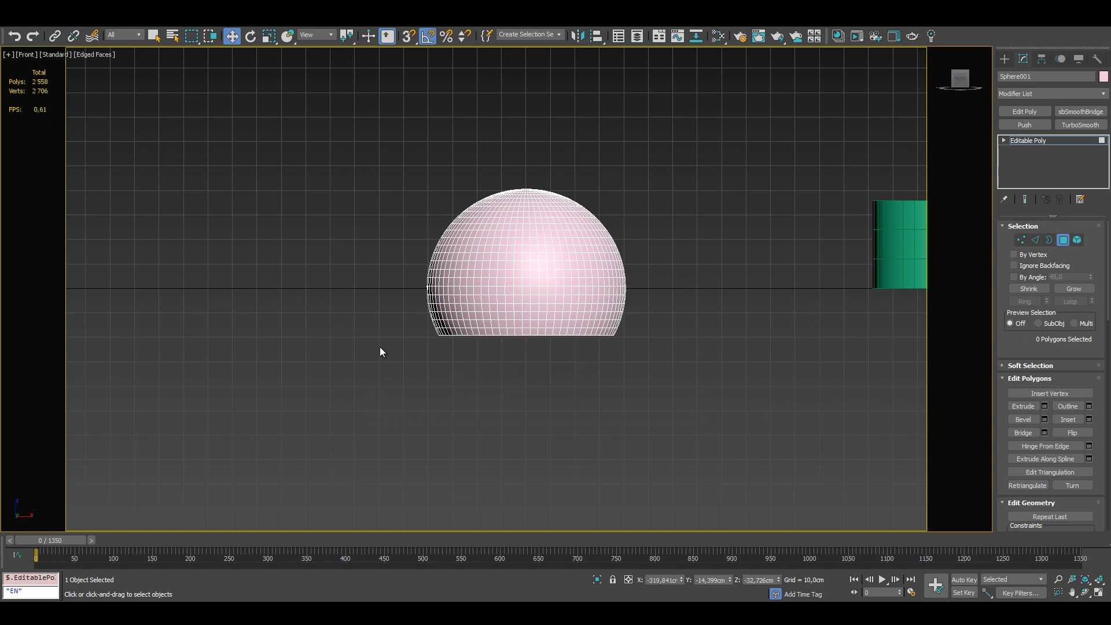
middle_click_drag(380, 350, 631, 348, "alt")
left_click(1062, 240)
Align the sphere center to center with the open cylinder in X, Y and Z, and raise it above the cylinder to Z 79.531 cm
key("alt+a")
left_click(773, 268)
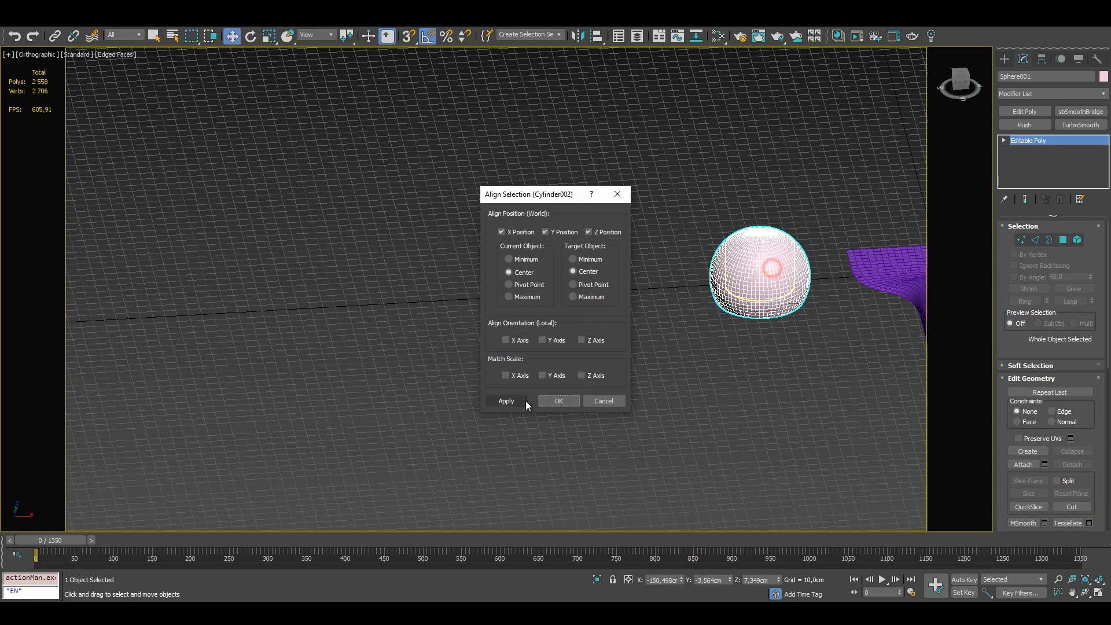
left_click(566, 399)
left_click_drag(761, 237, 762, 168)
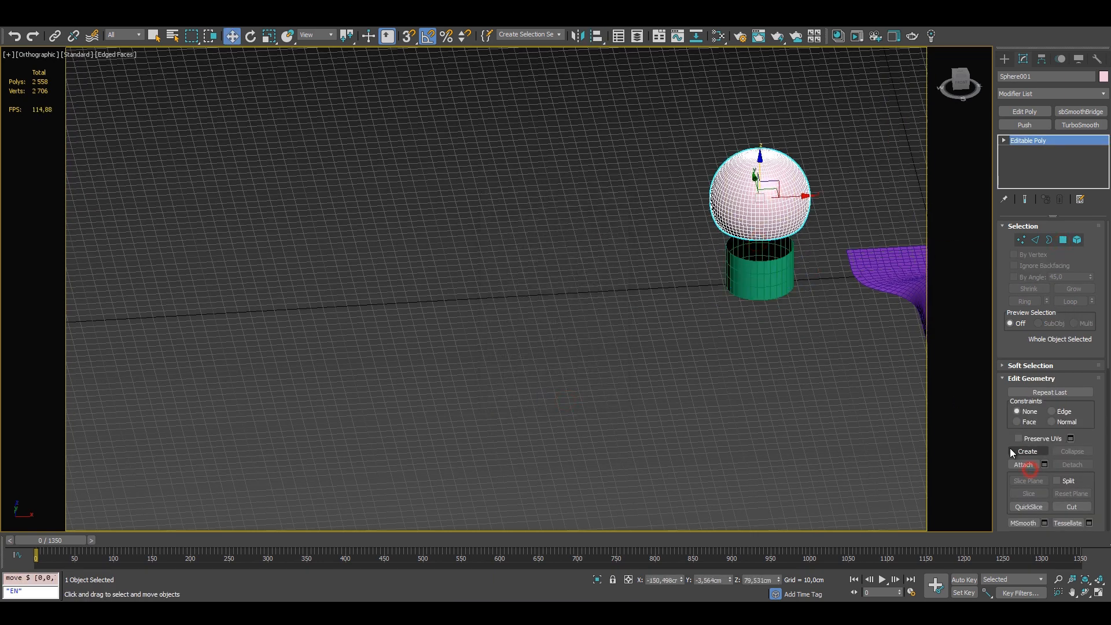
Attach the open cylinder to the open-bottomed sphere so both belong to one Editable Poly
left_click(1023, 464)
left_click(767, 275)
key("z")
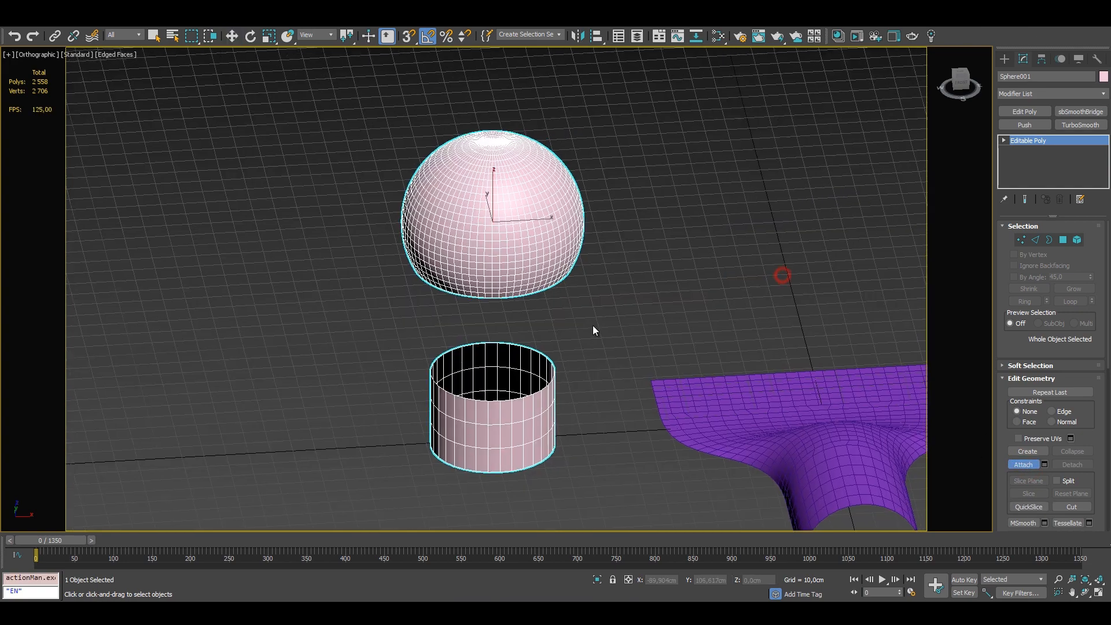
scroll(592, 328, "down", 4)
Select the facing open borders of the sphere and cylinder and connect them with an sbSmoothBridge modifier
key("p")
key("3")
key("w")
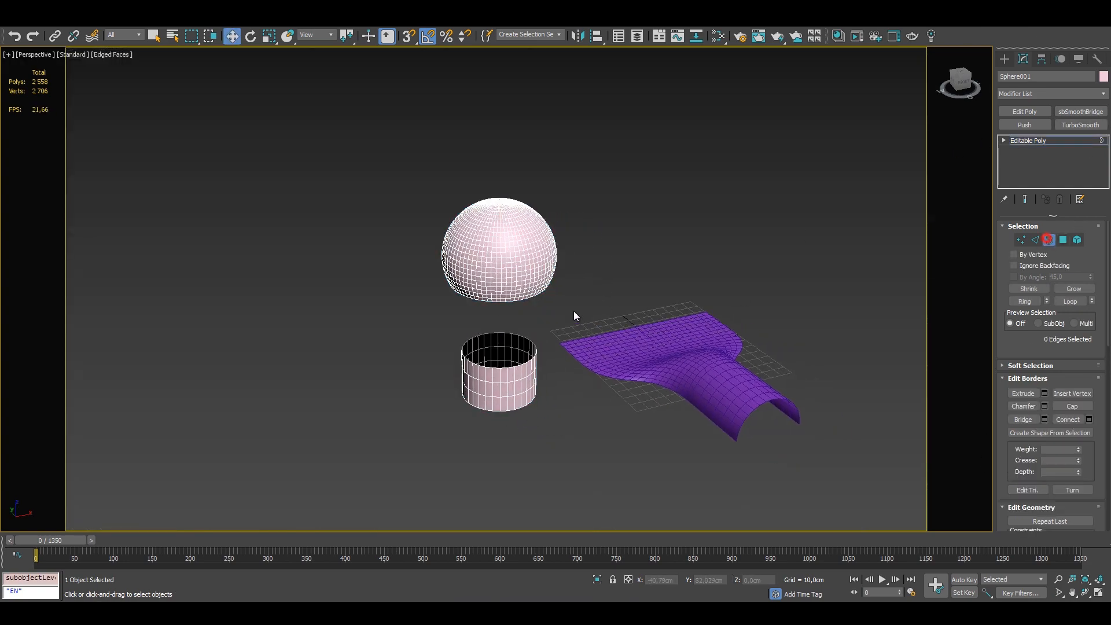
left_click(1079, 112)
middle_click_drag(636, 347, 724, 341, "alt")
key("F4")
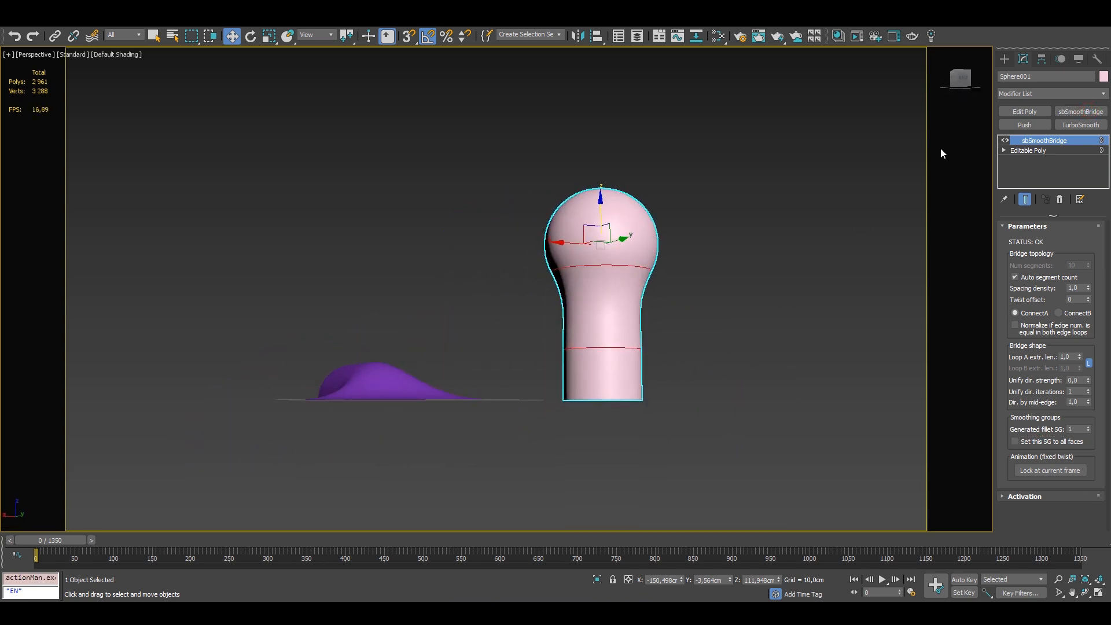
middle_click_drag(941, 153, 903, 173, "alt")
key("F4")
Select the cylinder element in the base Editable Poly and move it beneath the sphere with the end result shown
left_click(1029, 150)
left_click(1078, 239)
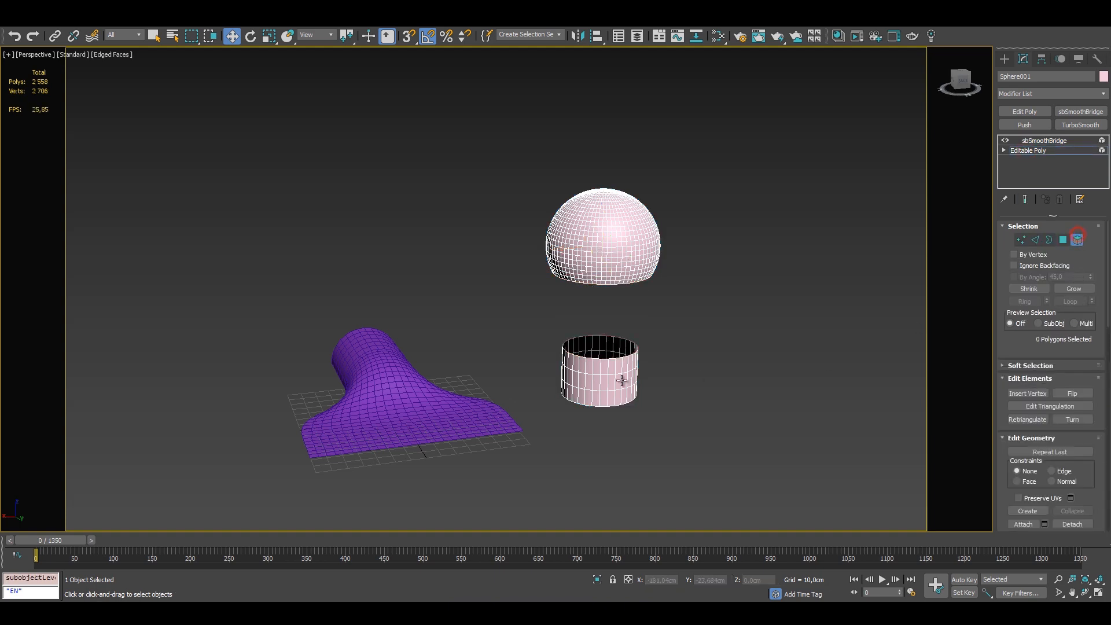
left_click(622, 380)
left_click(1024, 200)
scroll(663, 370, "up", 3)
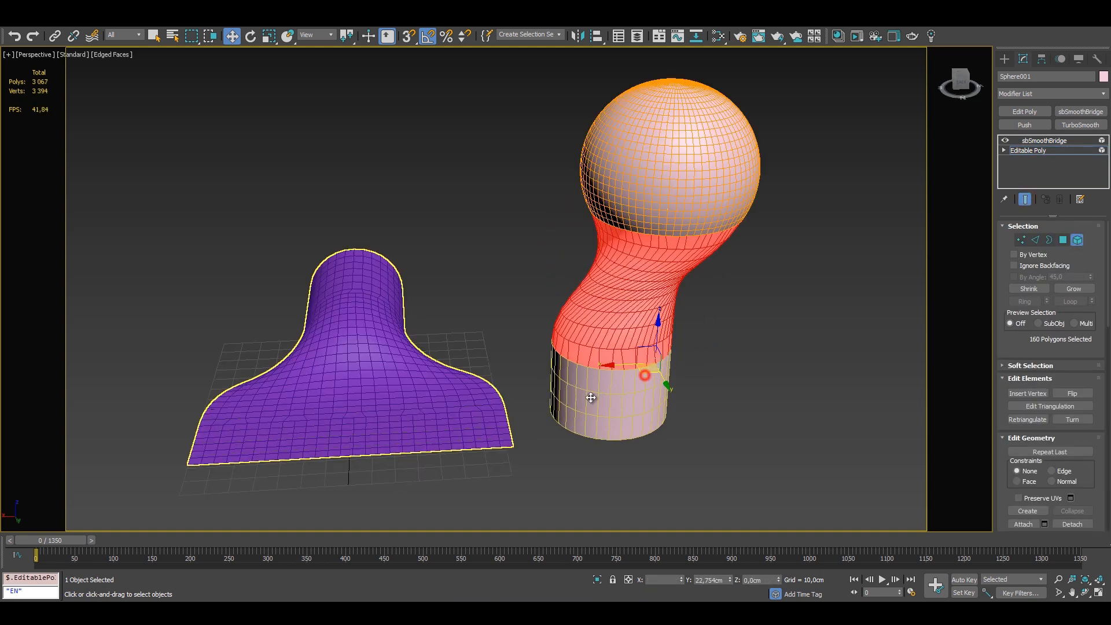
left_click_drag(590, 397, 644, 383)
Lock the sbSmoothBridge twist at the current frame and use 10 segments instead of the automatic segment count
left_click(1033, 141)
left_click(1033, 150)
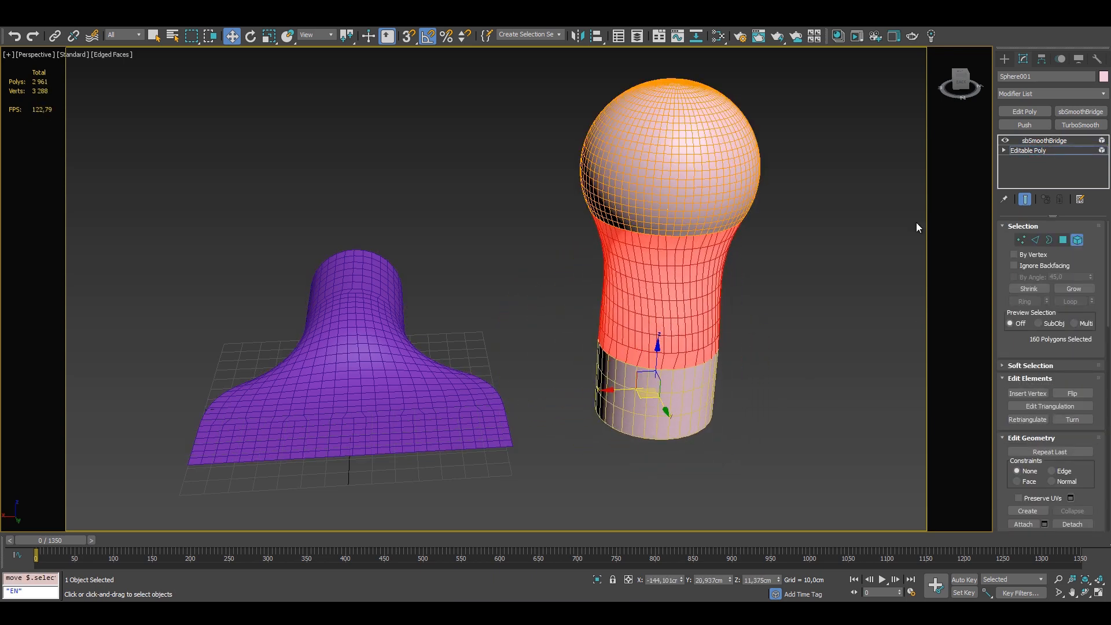
left_click(1045, 141)
left_click(1045, 278)
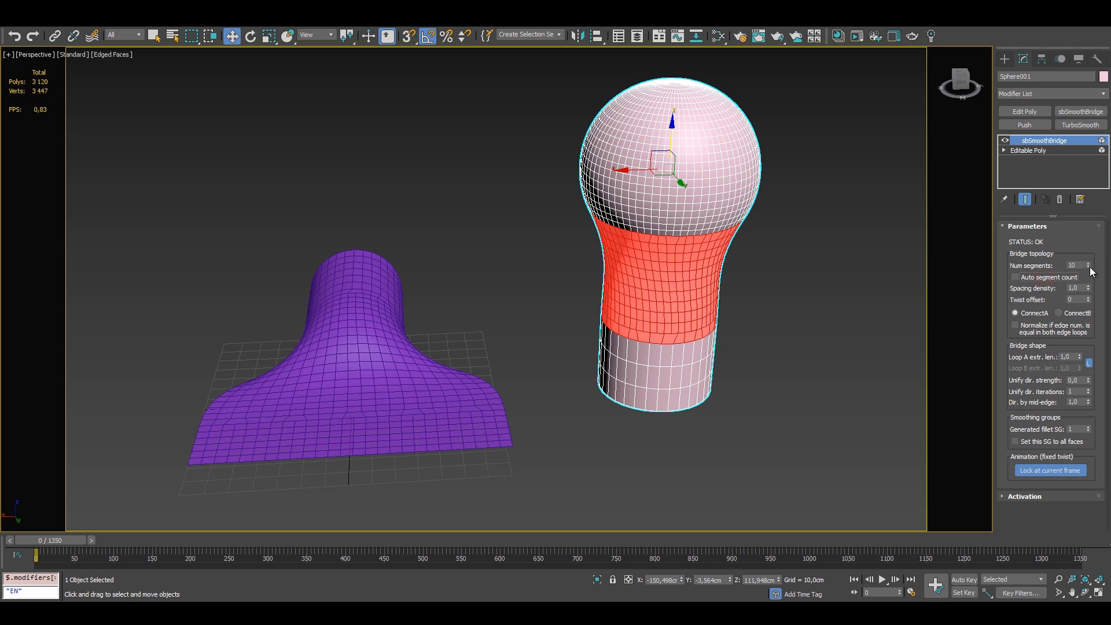
left_click_drag(1090, 264, 1091, 265)
Offset the cylinder element sideways from the sphere to bend the bridge, and inspect the deselected shape without edged faces
left_click(1039, 150)
left_click_drag(628, 378, 551, 348)
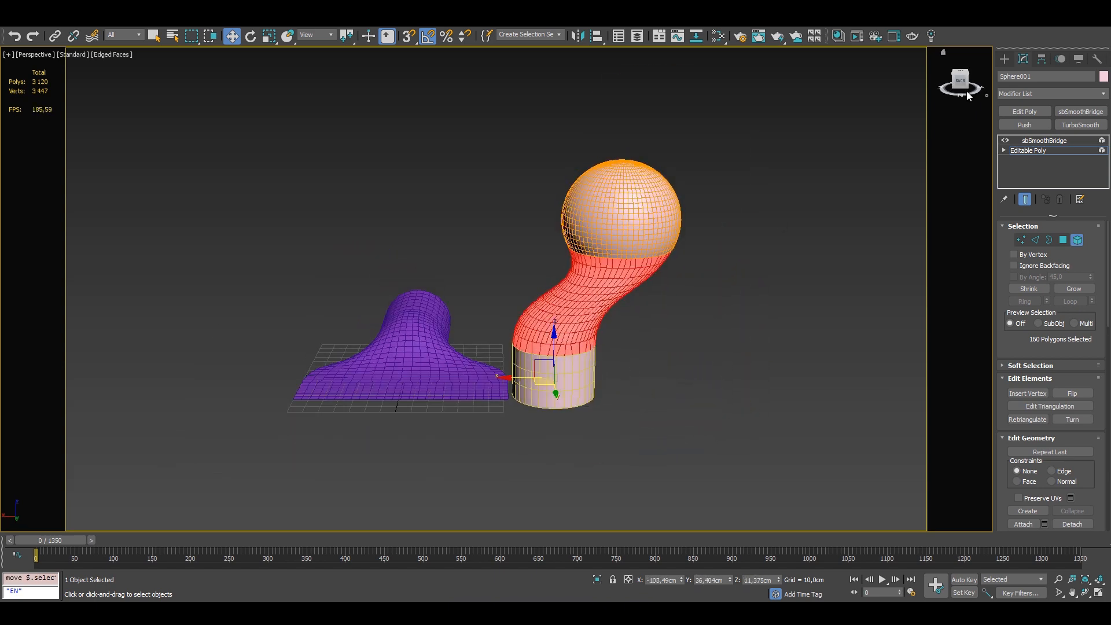
left_click(1004, 59)
key("F4")
left_click(798, 285)
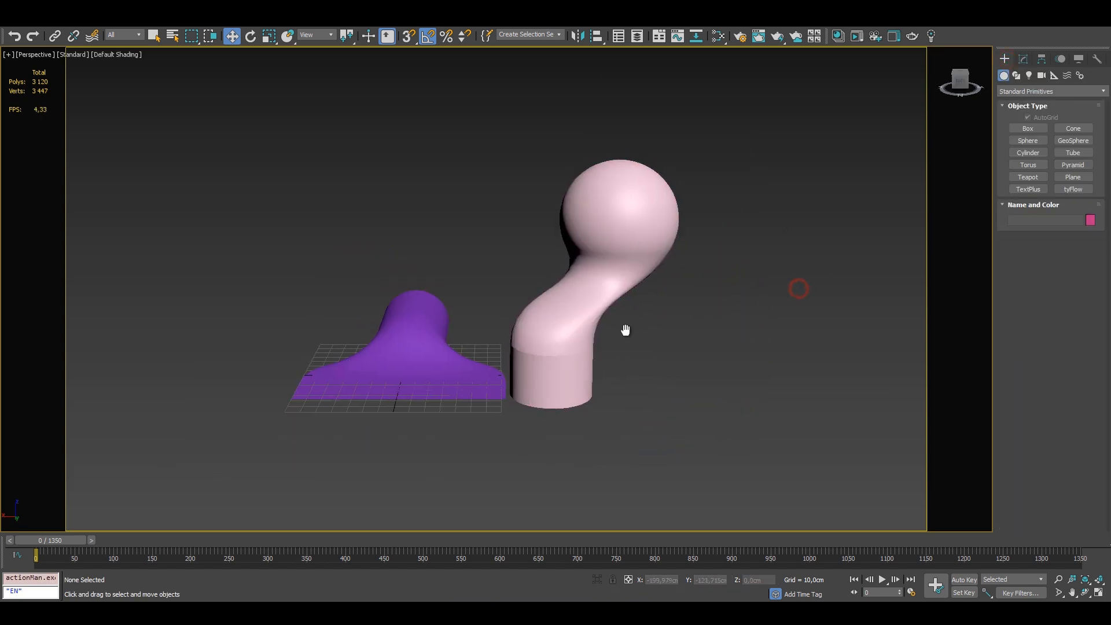
middle_click_drag(625, 322, 650, 225, "alt")
Apply the bridge's generated smoothing group 1 to all faces of the sphere-cylinder object and show the edges again
left_click(619, 231)
left_click(1023, 59)
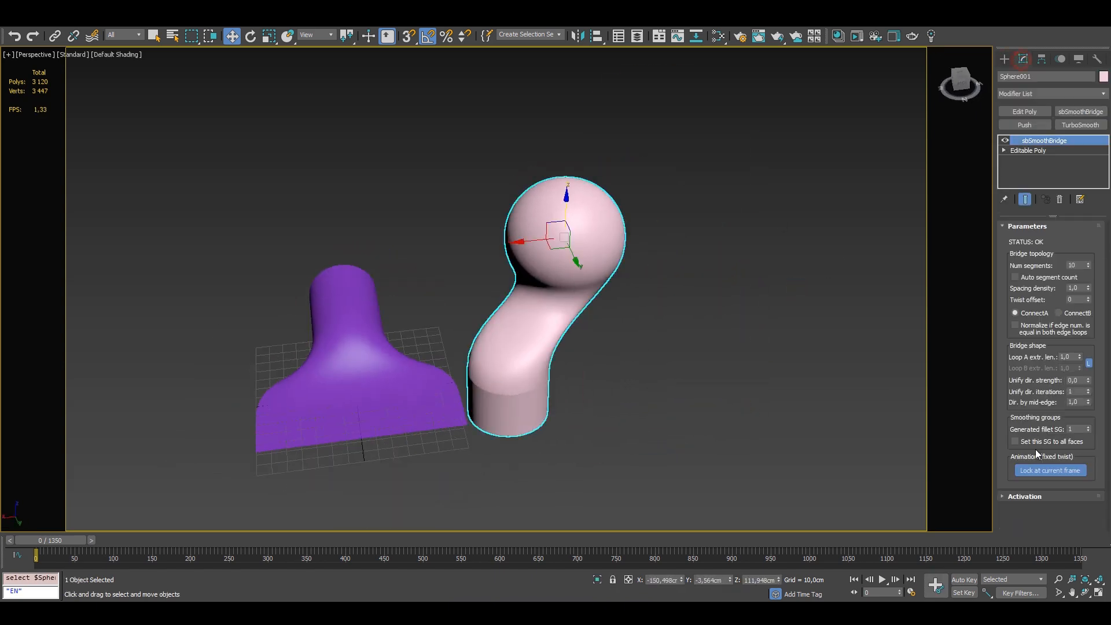
key("F4")
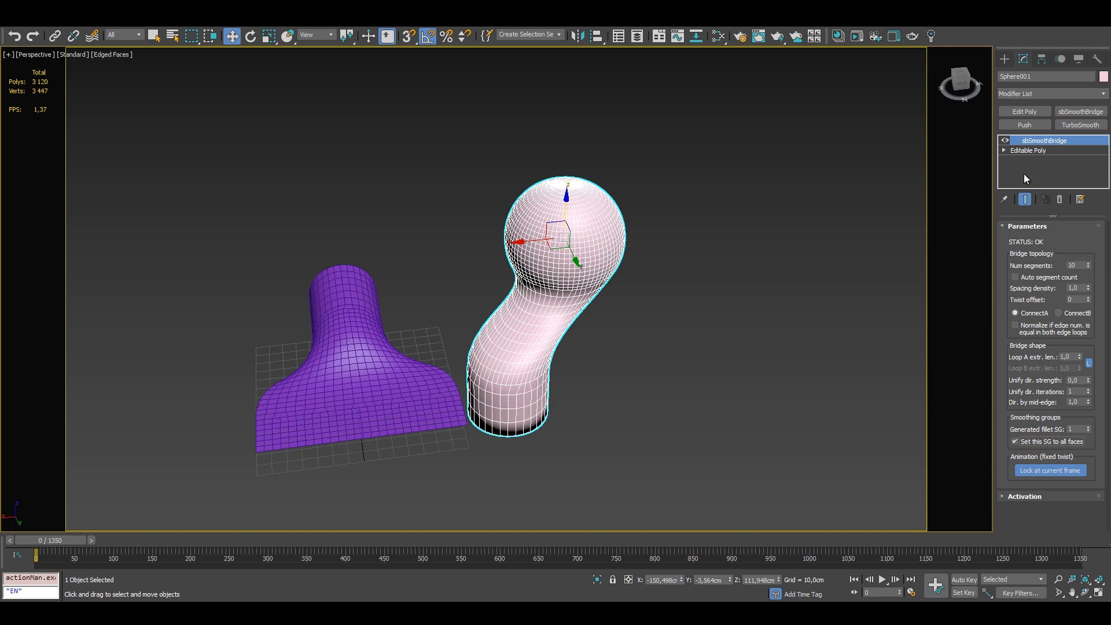
middle_click_drag(752, 309, 630, 340, "alt")
Move the purple bridged half-cylinder object farther from the sphere along X, to X 30.449 cm
left_click(1004, 58)
left_click(274, 338)
left_click_drag(224, 303, 186, 303)
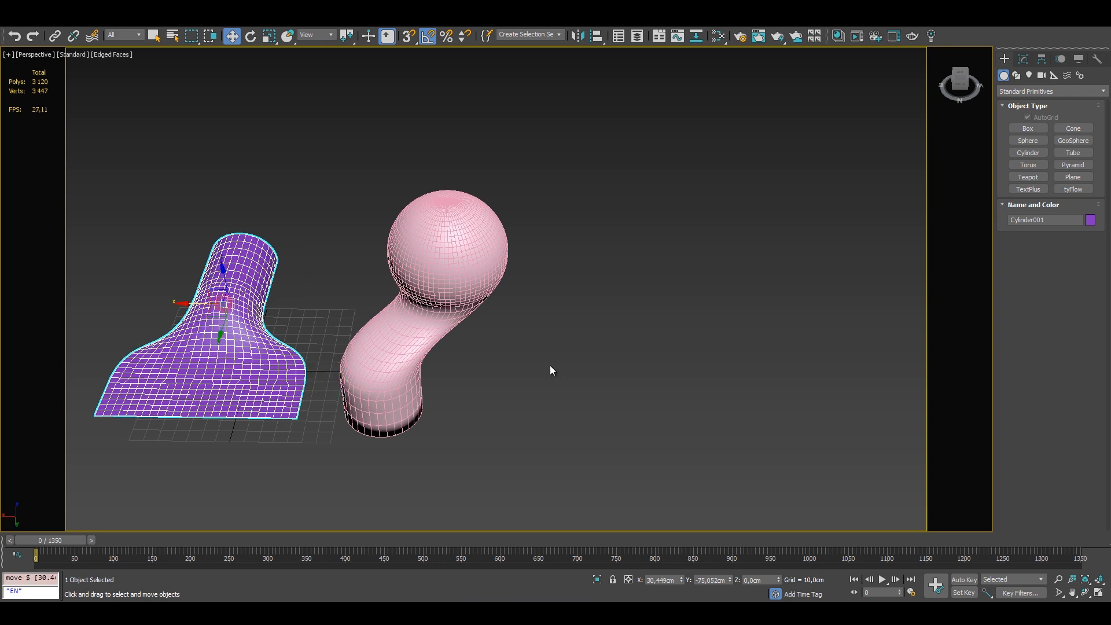
Create a plane about 126 by 219 cm with 17 length and 37 width segments, and add a Noise modifier
left_click(1073, 177)
left_click_drag(857, 243, 606, 345)
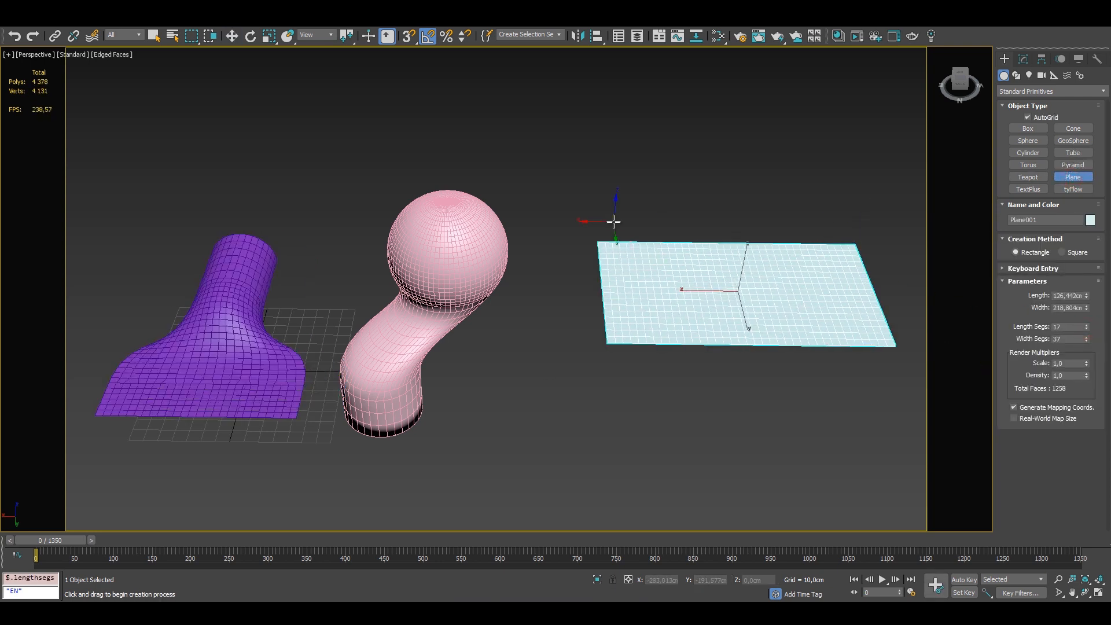
type("xnoise")
key("Return")
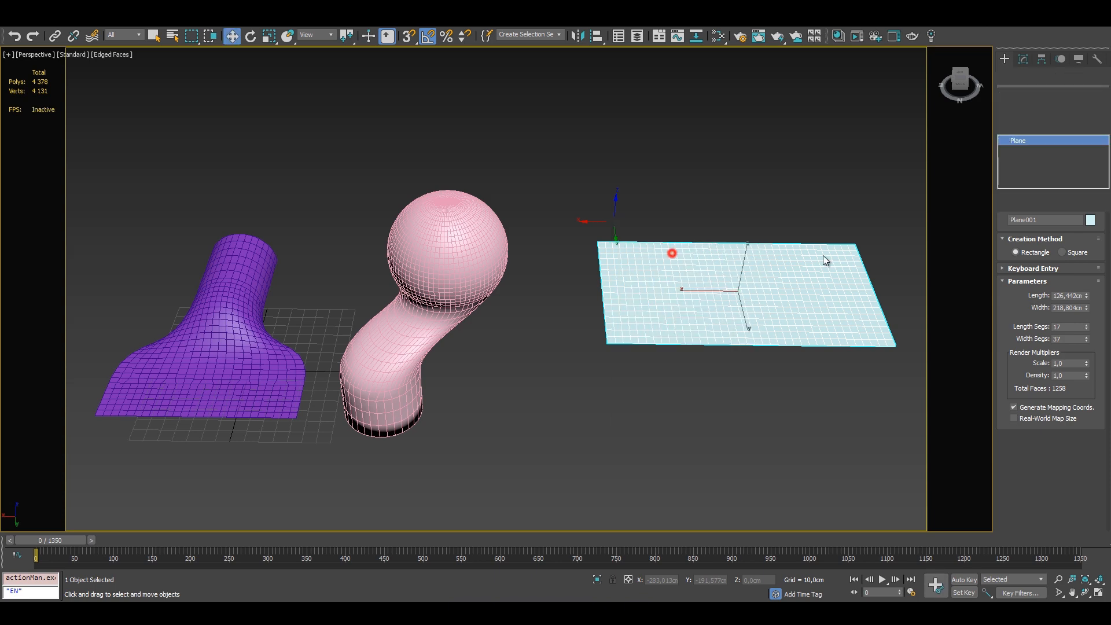
Set the Noise Z strength to 26.83 cm and its scale to 39
left_click_drag(1072, 349, 1072, 332)
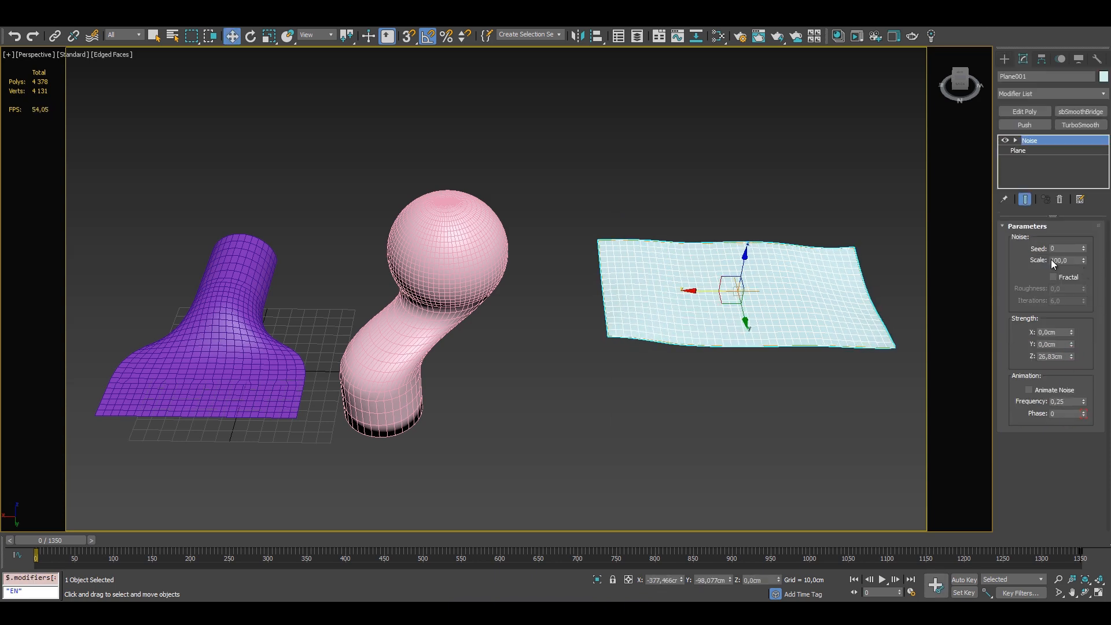
left_click_drag(1083, 260, 1085, 288)
middle_click_drag(740, 342, 763, 349, "alt")
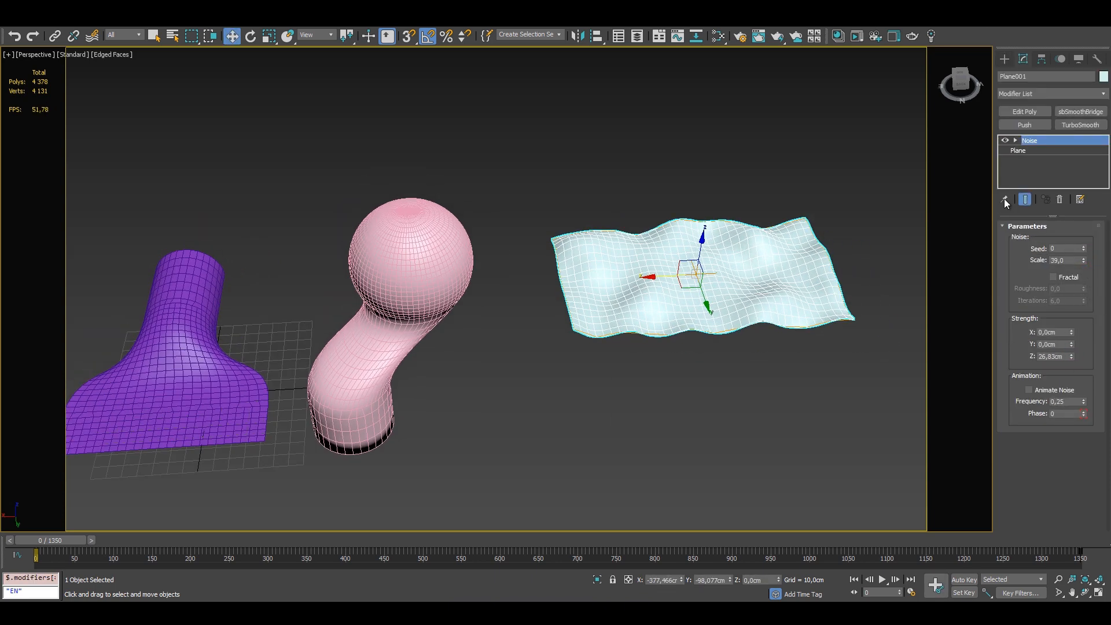
Create a strip plane about 34 by 356 cm in front of the wavy plane, with 4 length and 13 width segments
left_click(1005, 58)
middle_click_drag(911, 309, 779, 224)
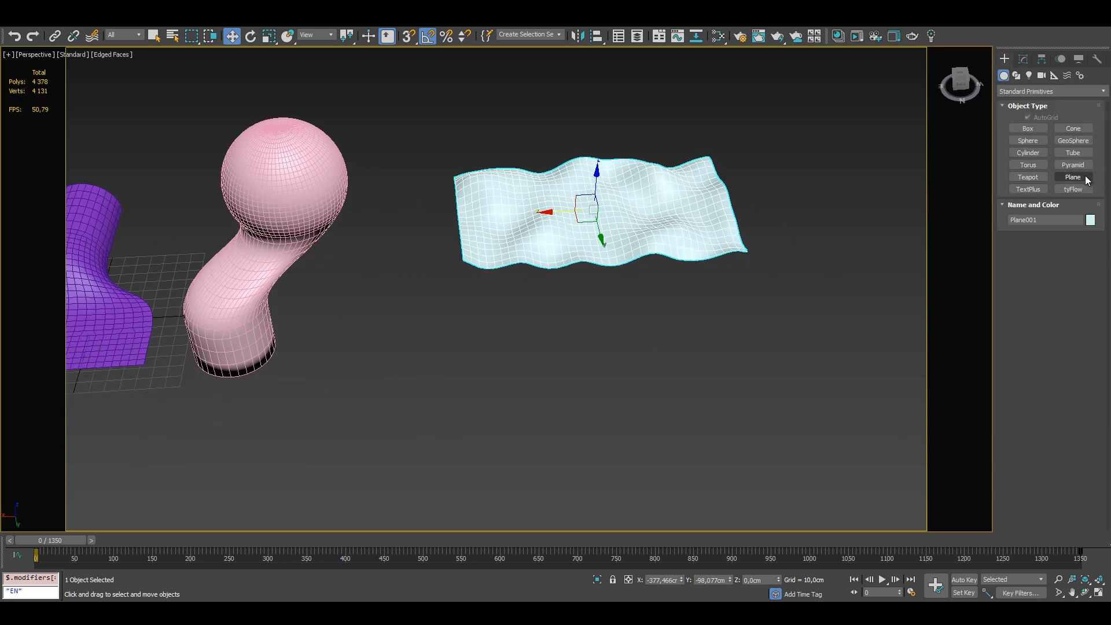
left_click(1082, 176)
mouse_move(833, 359)
left_mouse_down()
mouse_move(315, 414)
mouse_move(311, 427)
left_mouse_up()
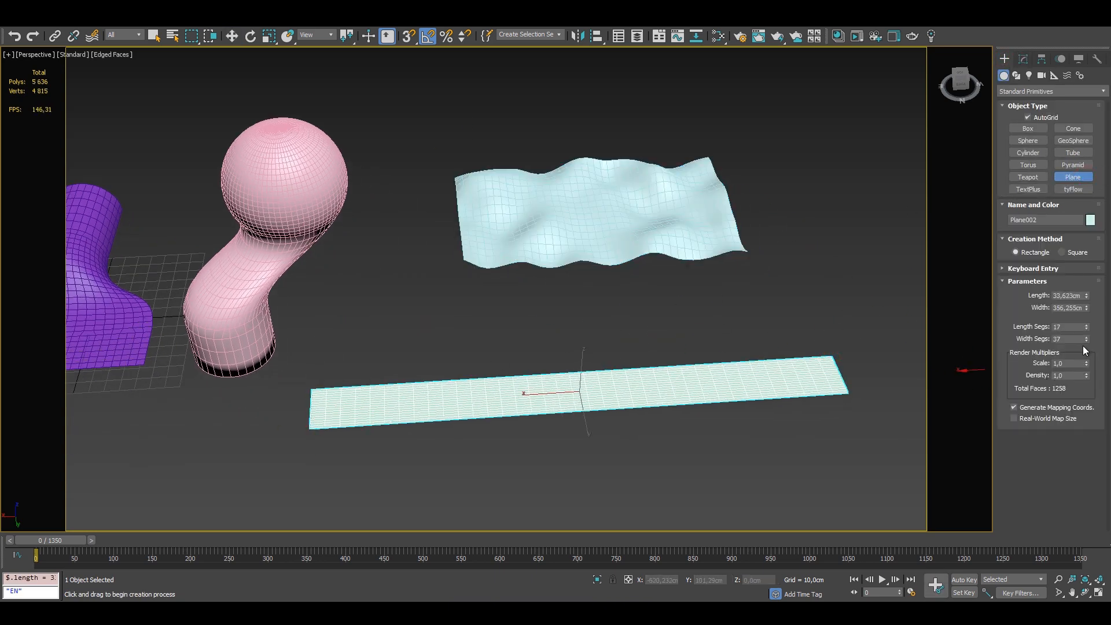
left_click_drag(1087, 327, 1086, 345)
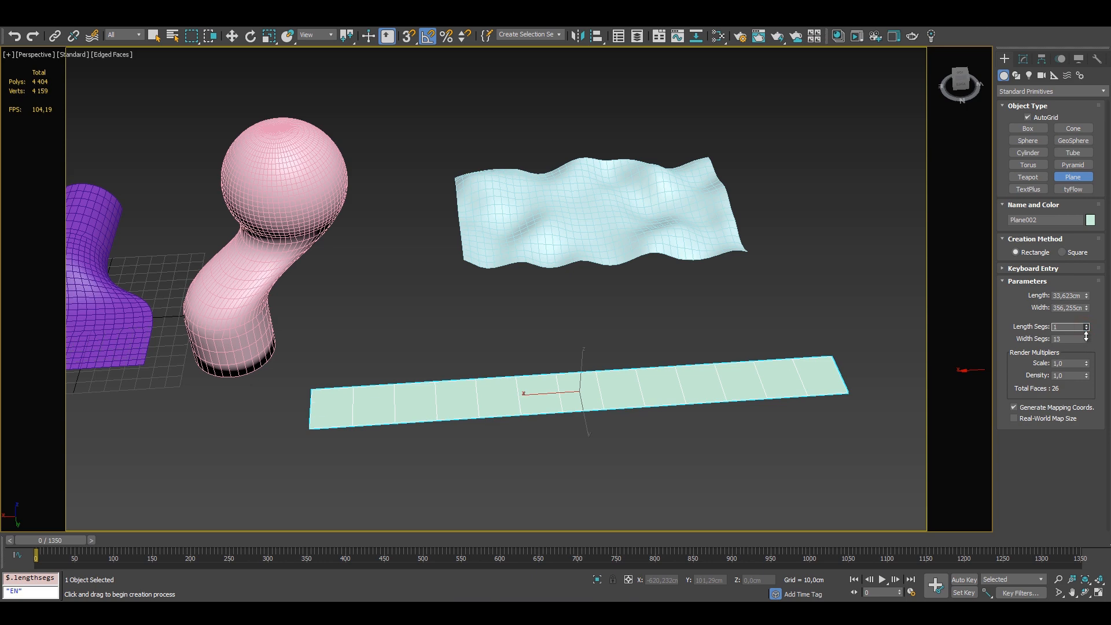
right_click(814, 313)
right_click(803, 285)
left_click(836, 128)
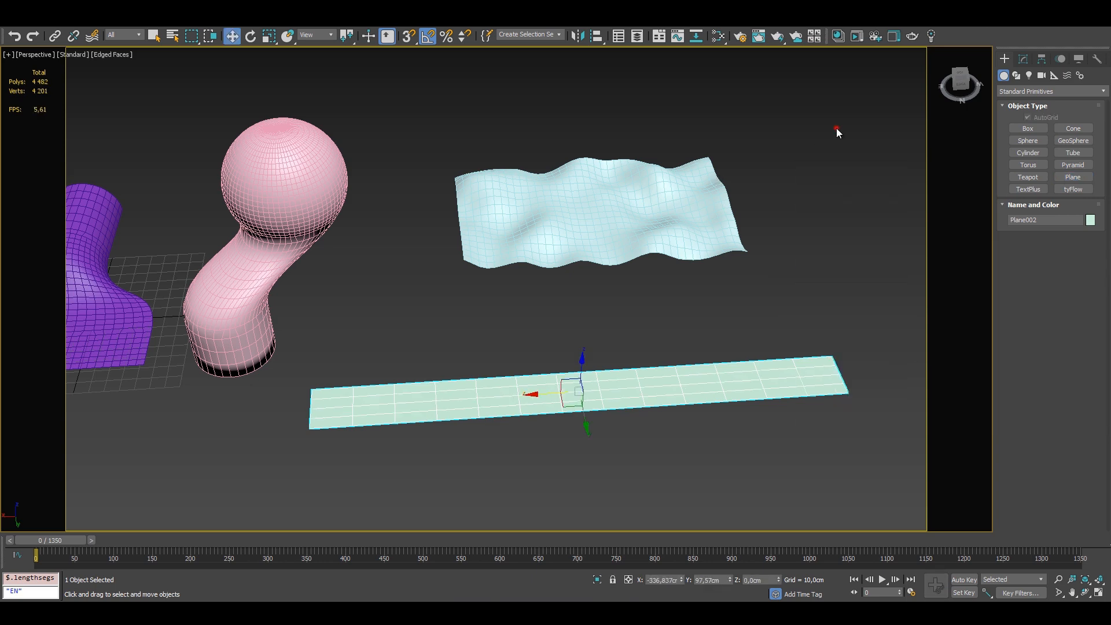
Insert an Edit Poly modifier below the Noise modifier on the wavy plane
left_click(699, 201)
left_click(1023, 59)
left_click(1034, 150)
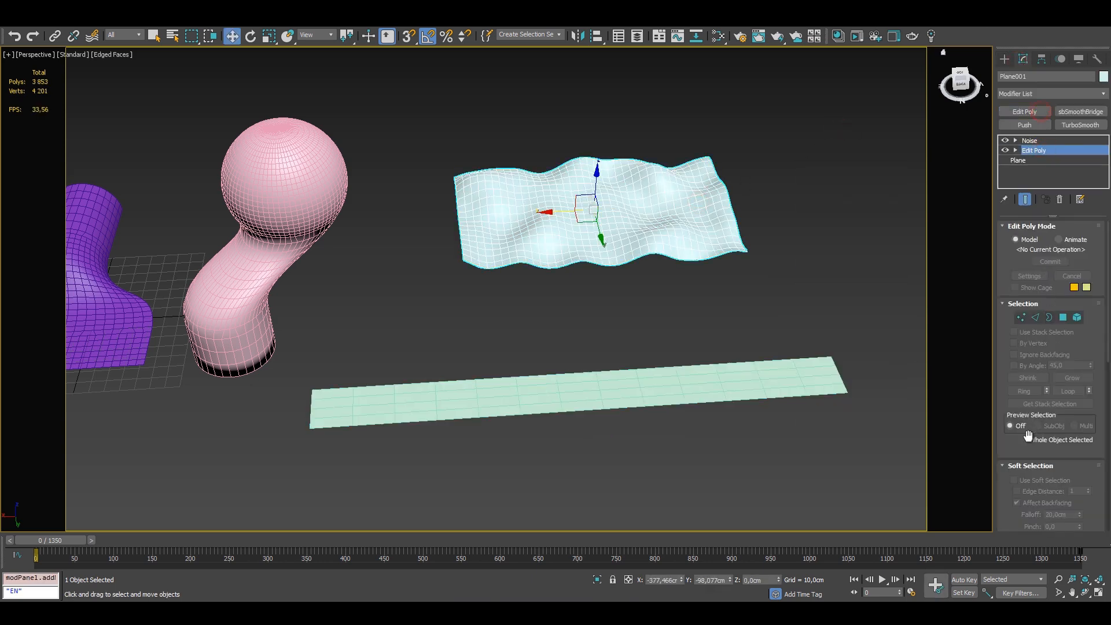
Attach the long strip plane to the wavy plane's object within the lower Edit Poly
left_click_drag(1019, 453, 1040, 317)
scroll(1041, 318, "down", 5)
scroll(1042, 307, "up", 3)
scroll(1045, 289, "down", 3)
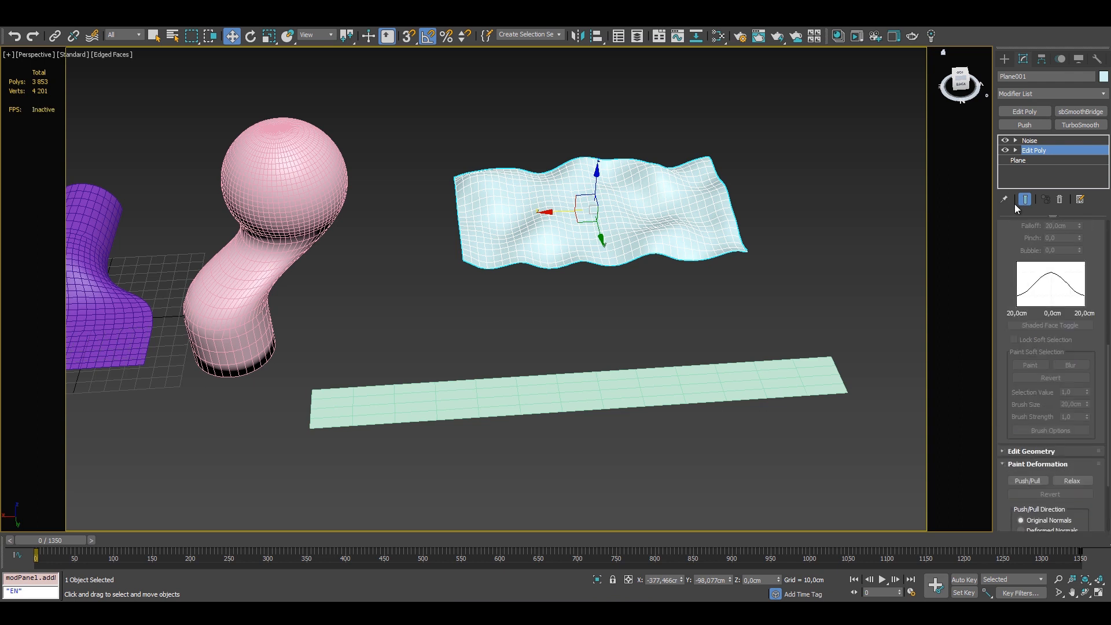
scroll(1051, 271, "up", 6)
scroll(1052, 271, "up", 2)
scroll(1045, 405, "down", 10)
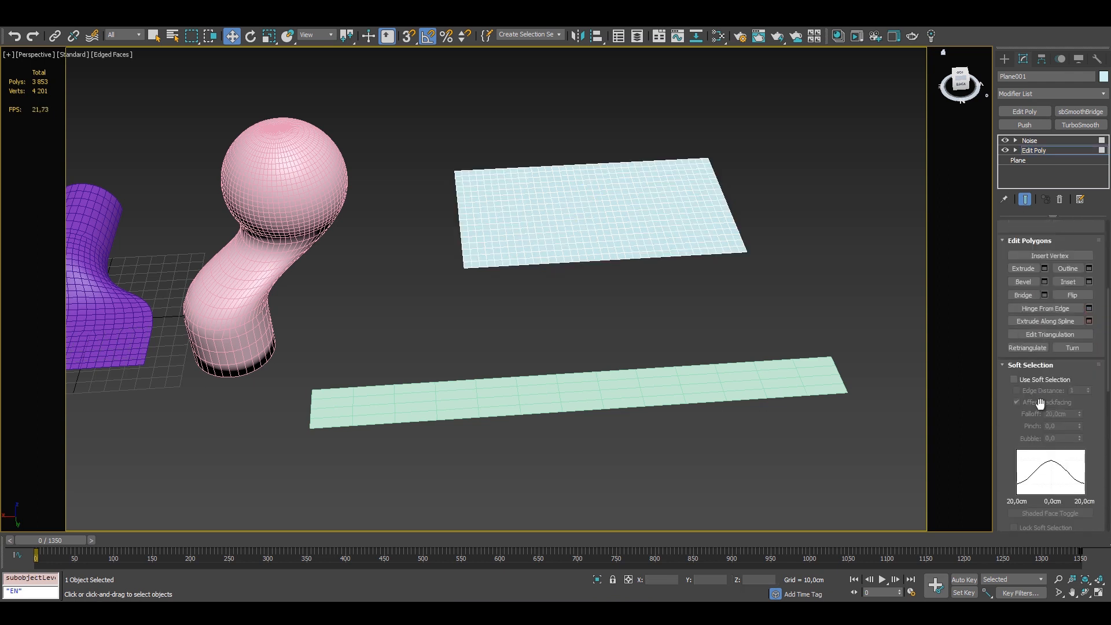
left_click(1035, 327)
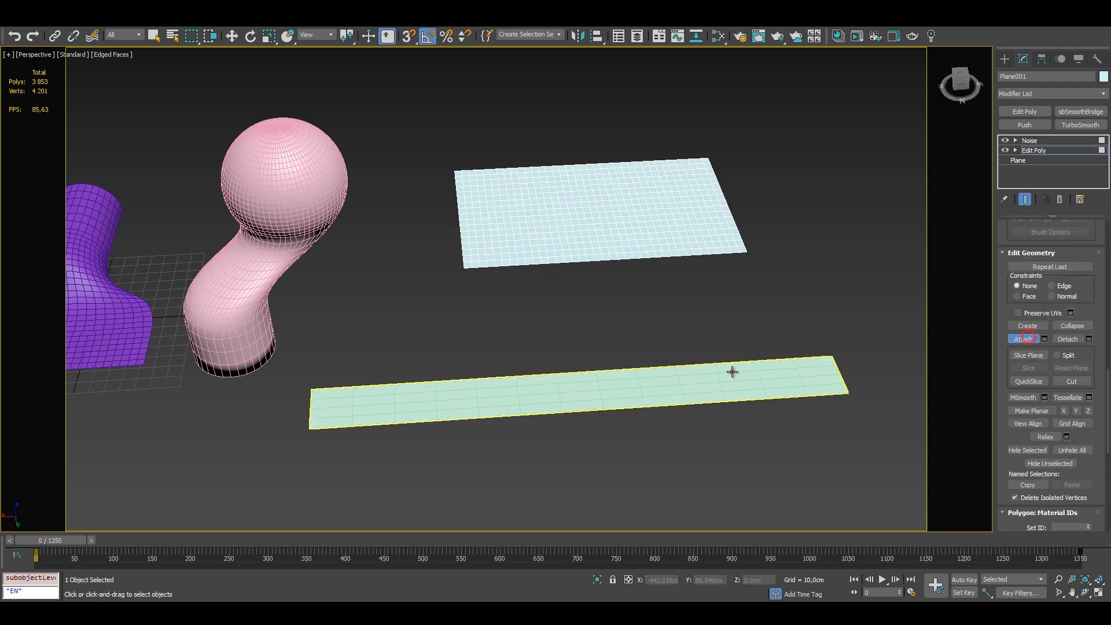
left_click(731, 372)
Restrict the Noise to the original plane by selecting its element, and add another Edit Poly above the Noise
scroll(1074, 296, "up", 5)
scroll(1075, 296, "up", 5)
left_click(1077, 317)
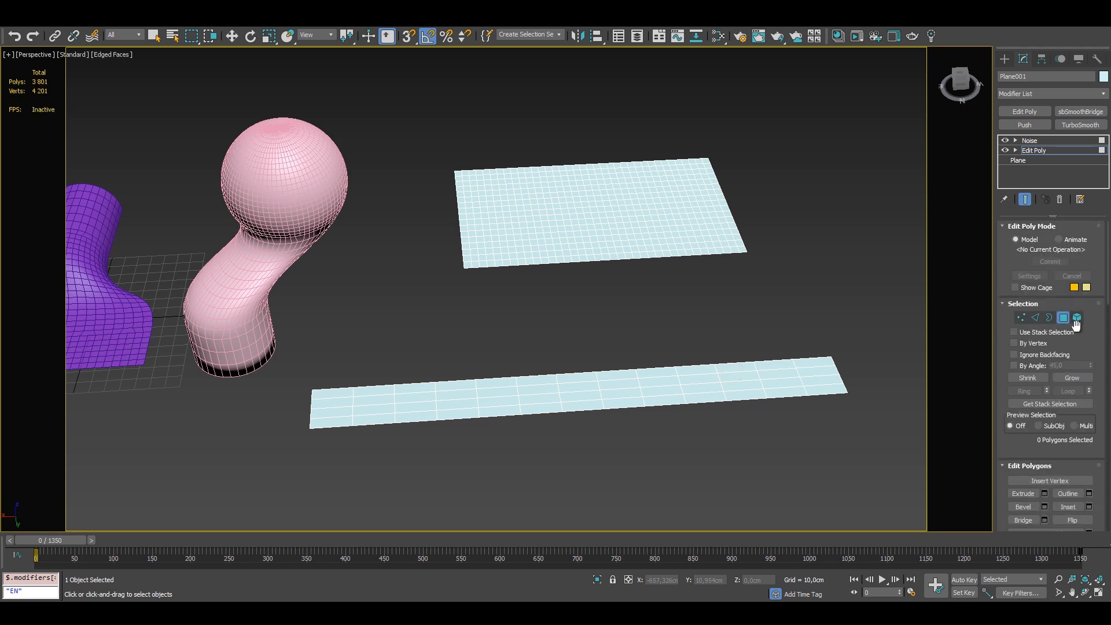
key("w")
left_click(647, 231)
left_click(1059, 145)
left_click(1024, 111)
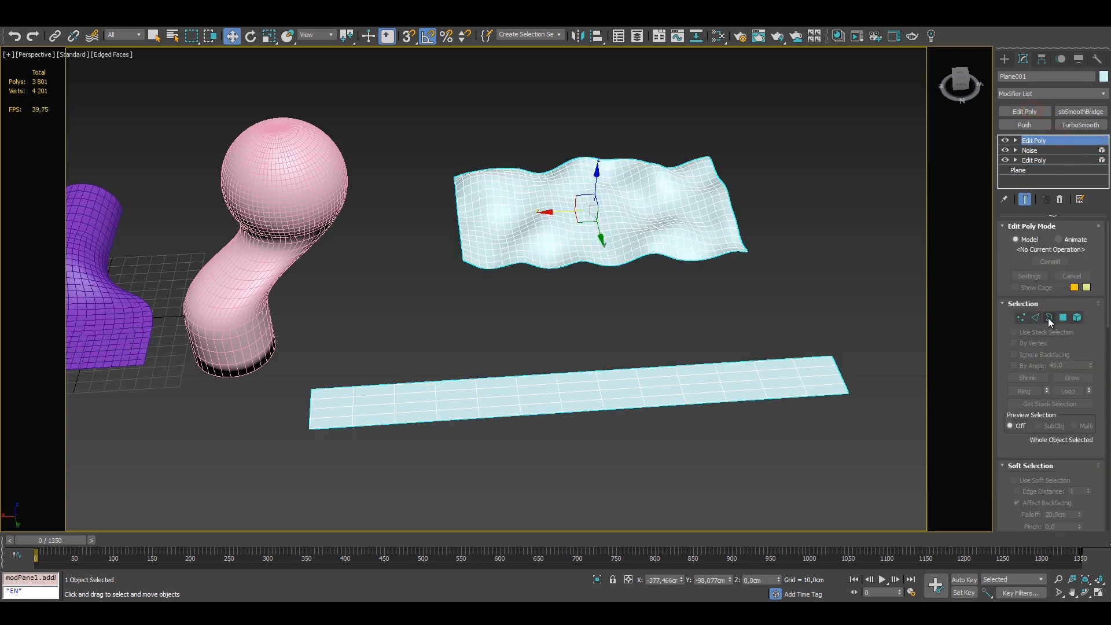
Select the facing edges of the wavy plane and the strip and connect them with an sbSmoothBridge modifier
left_click(1036, 317)
middle_click_drag(672, 290, 665, 262, "alt")
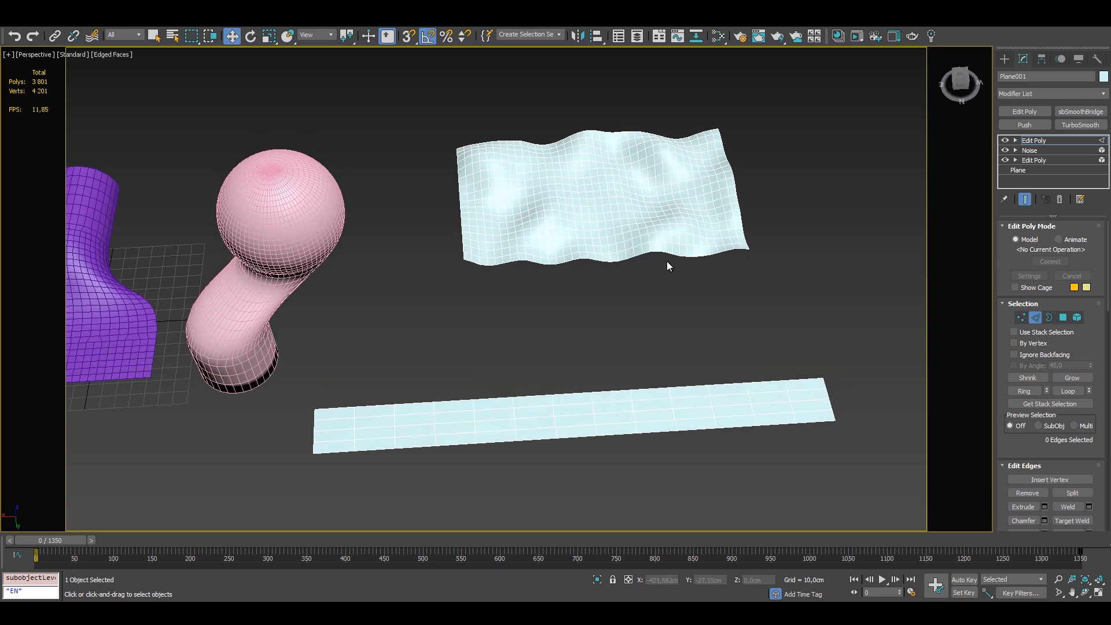
double_click(665, 263)
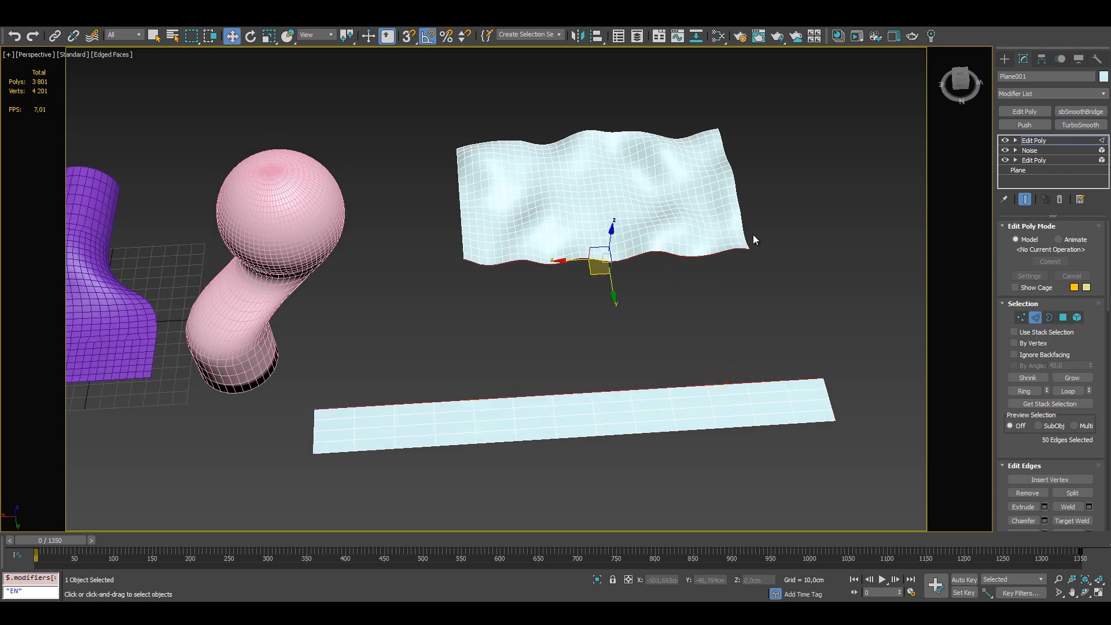
left_click(1081, 111)
middle_click_drag(792, 243, 798, 284, "alt")
Try extending the bridge's edge selection along the wavy plane's side in the upper Edit Poly
left_click(1050, 151)
double_click(733, 197, "alt")
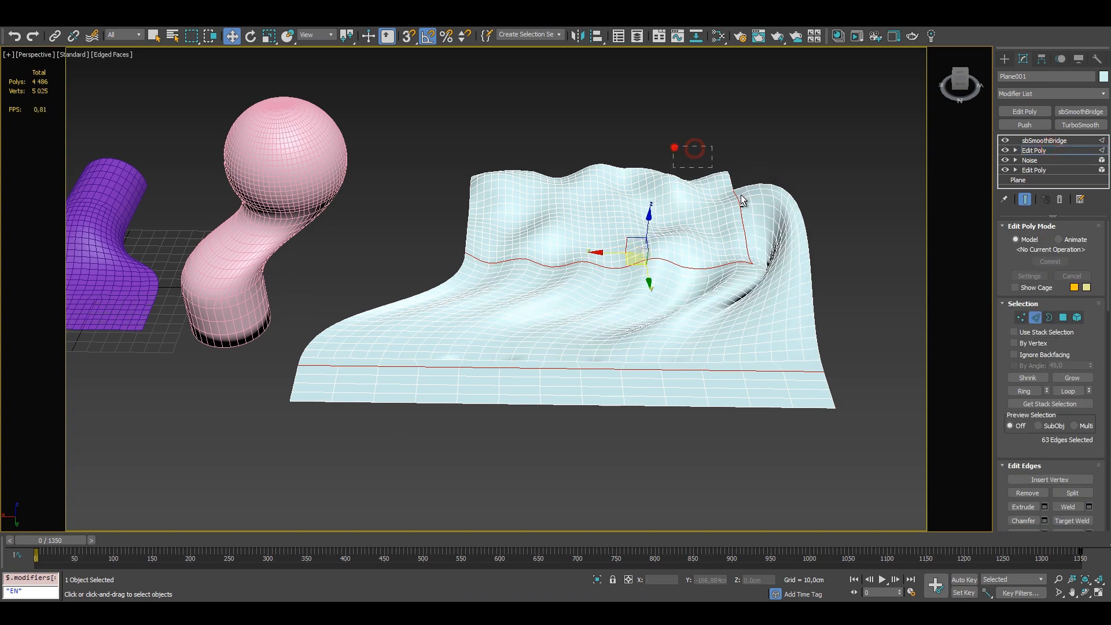
middle_click_drag(733, 239, 764, 280, "alt")
left_click_drag(771, 196, 742, 243, "alt")
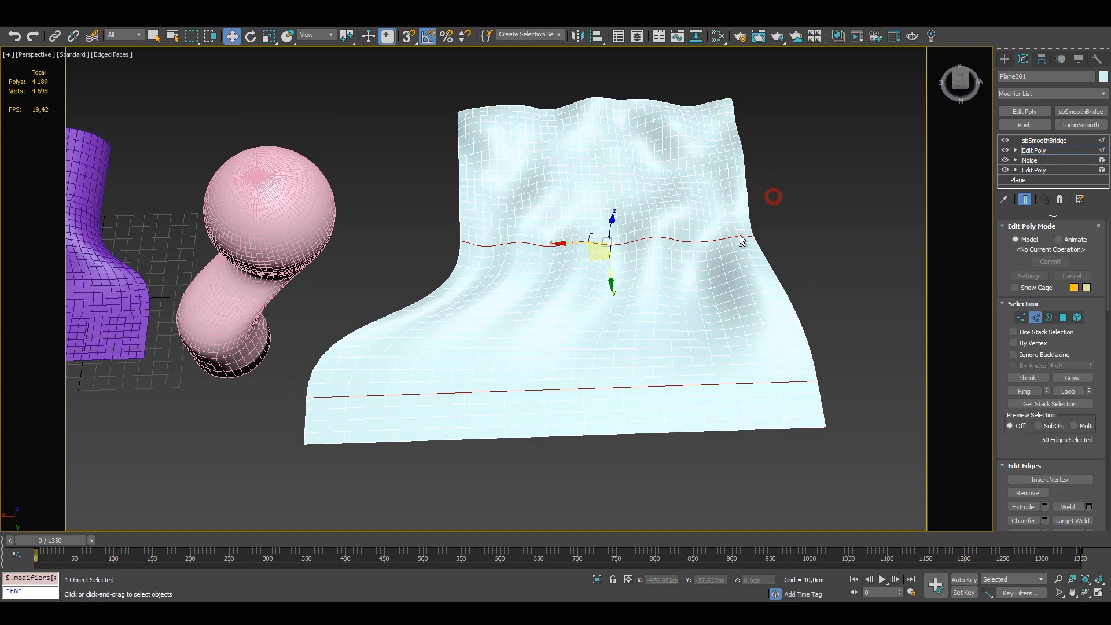
Select the wavy plane element in the upper Edit Poly and raise it above the strip
middle_click_drag(741, 252, 760, 198, "alt")
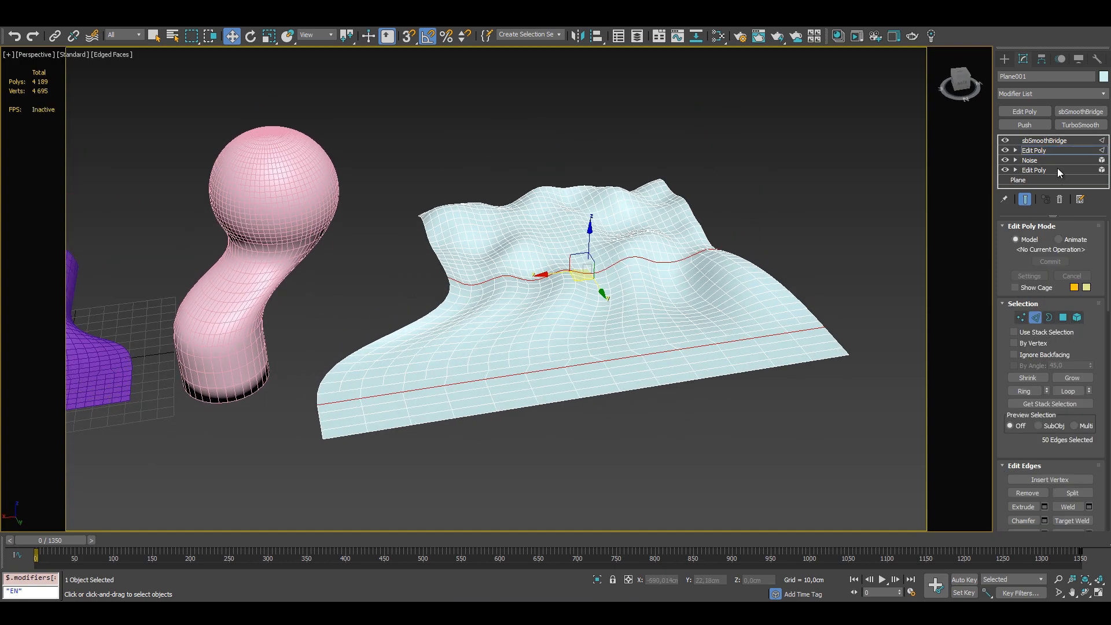
left_click(1075, 317)
left_click_drag(565, 190, 566, 131)
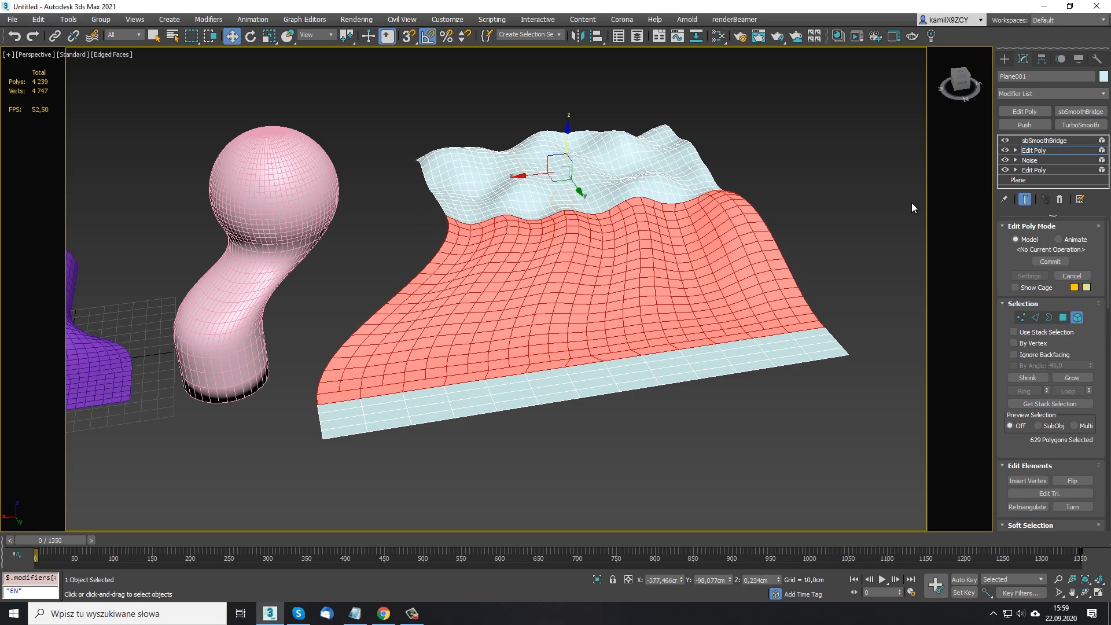
left_click(1076, 318)
Set the Noise seed to 25 to vary the wavy plane's shape under the bridge
left_click(1049, 164)
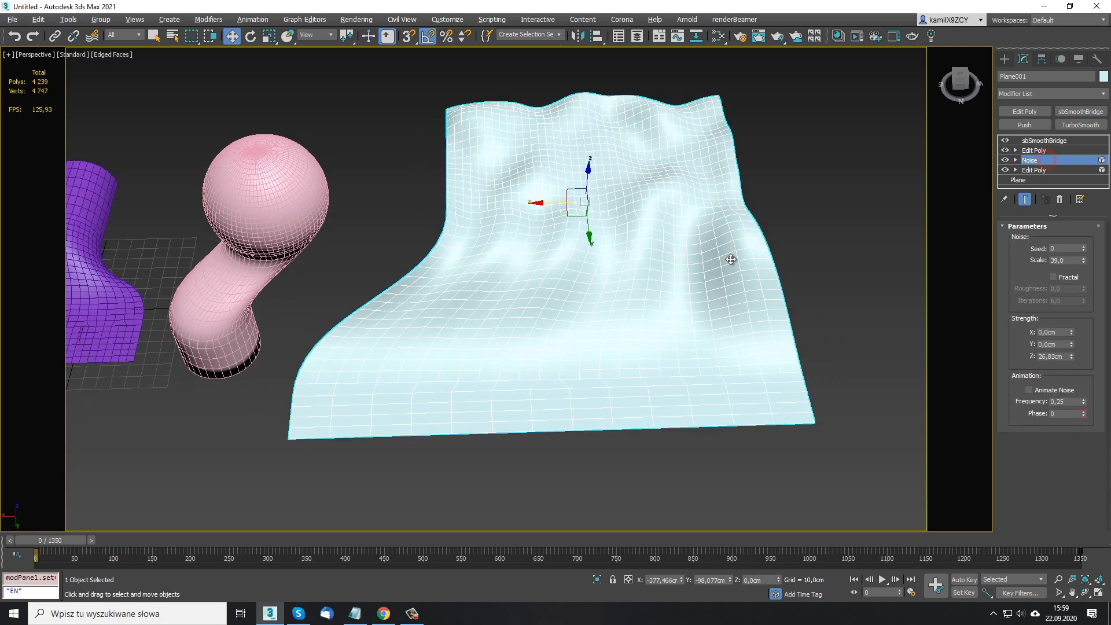
left_click_drag(1083, 246, 1088, 234)
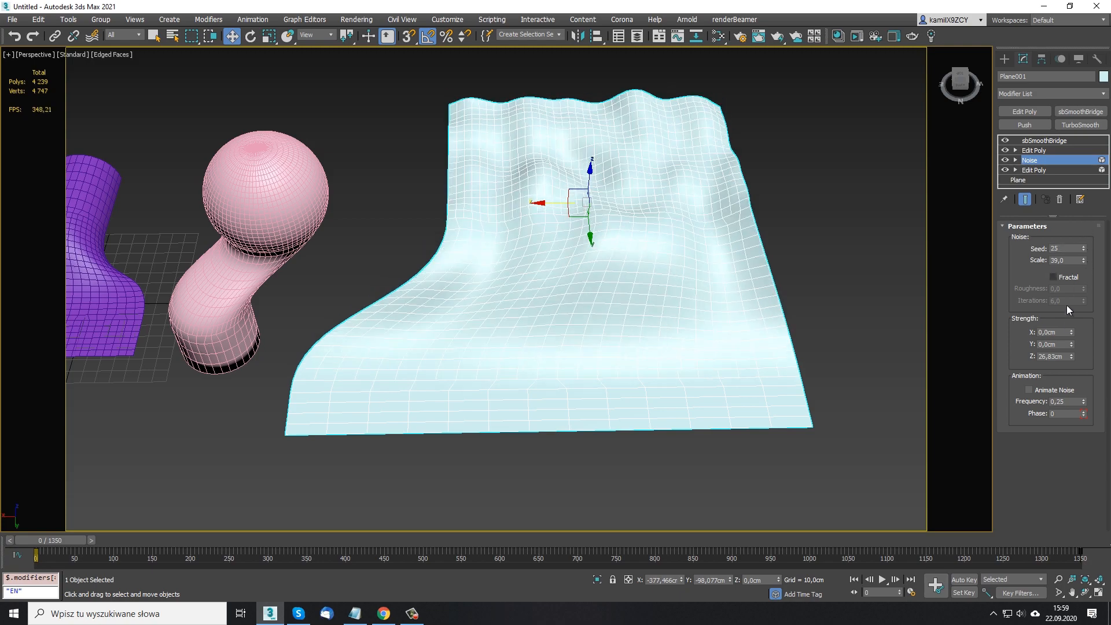
middle_click_drag(752, 320, 387, 292, "alt")
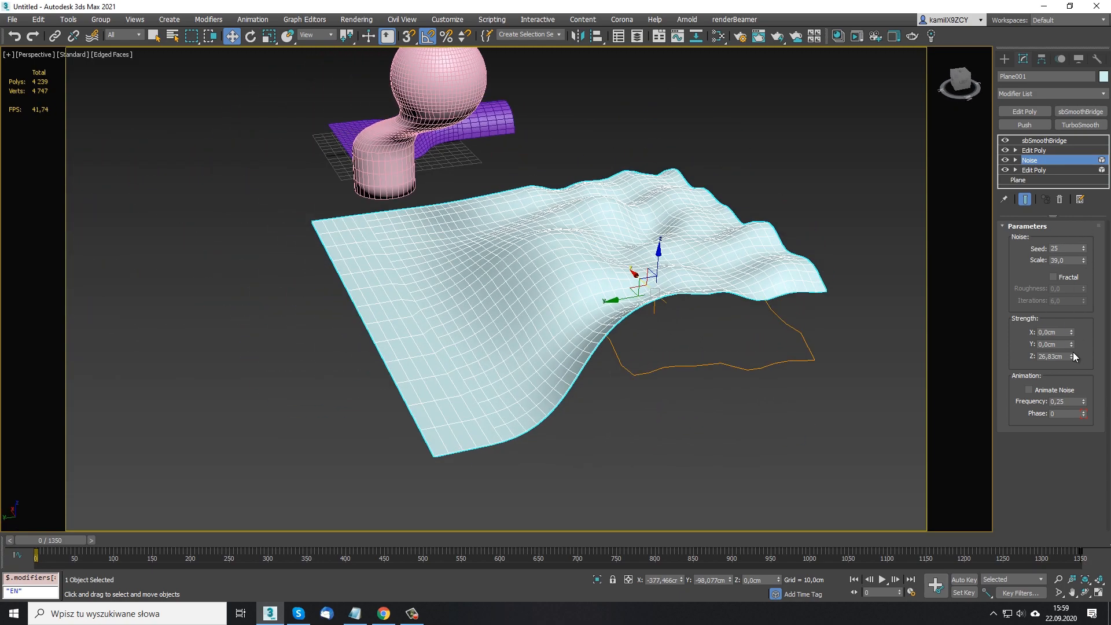
Set the Noise modifier's Z strength to about 56.6 cm on the terrain plane
left_click_drag(1072, 355, 1020, 290)
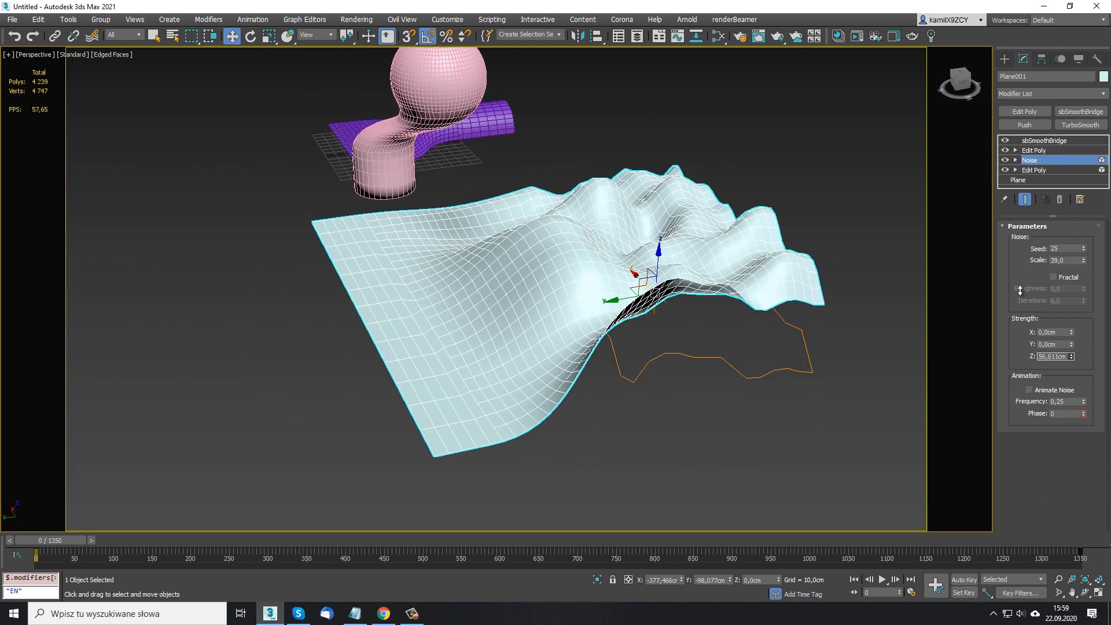
left_click(1006, 141)
mouse_move(810, 324)
middle_mouse_down("alt")
mouse_move(689, 322)
mouse_move(679, 336)
mouse_move(759, 292)
mouse_move(677, 342)
mouse_move(700, 353)
mouse_move(633, 325)
mouse_move(671, 359)
mouse_move(724, 347)
middle_mouse_up("alt")
key("F4")
key("F4")
Adjust the sbSmoothBridge shape with Unify dir. strength about 0.63, 8 iterations and a different Dir. by mid-edge value
left_click(1044, 140)
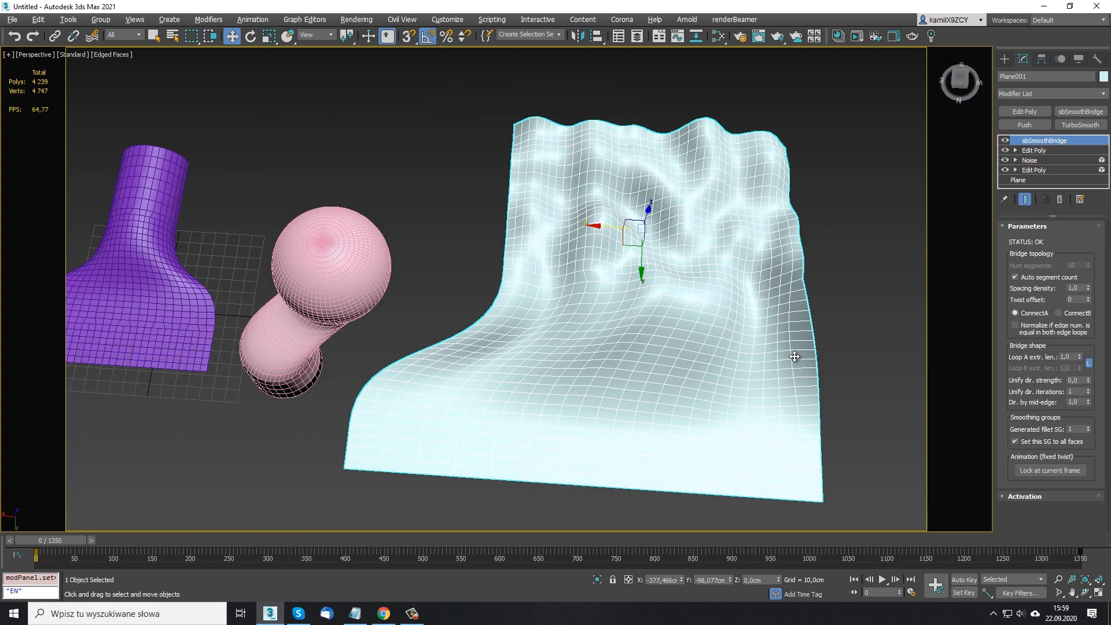
middle_click_drag(794, 356, 843, 349, "alt")
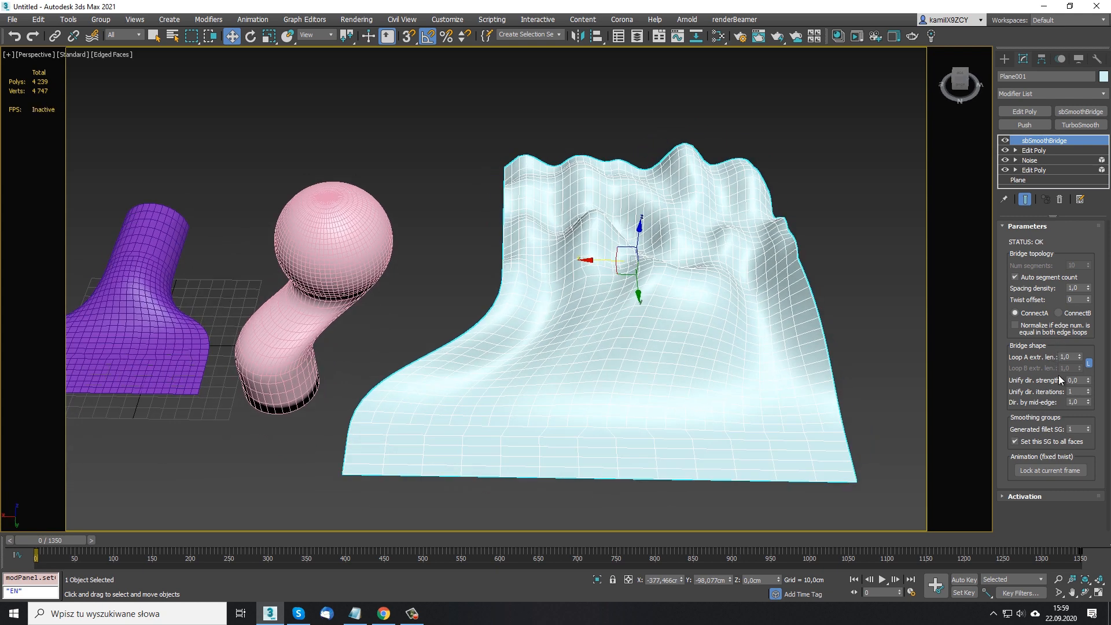
mouse_move(1089, 382)
left_mouse_down()
mouse_move(1089, 364)
mouse_move(1092, 400)
left_mouse_up()
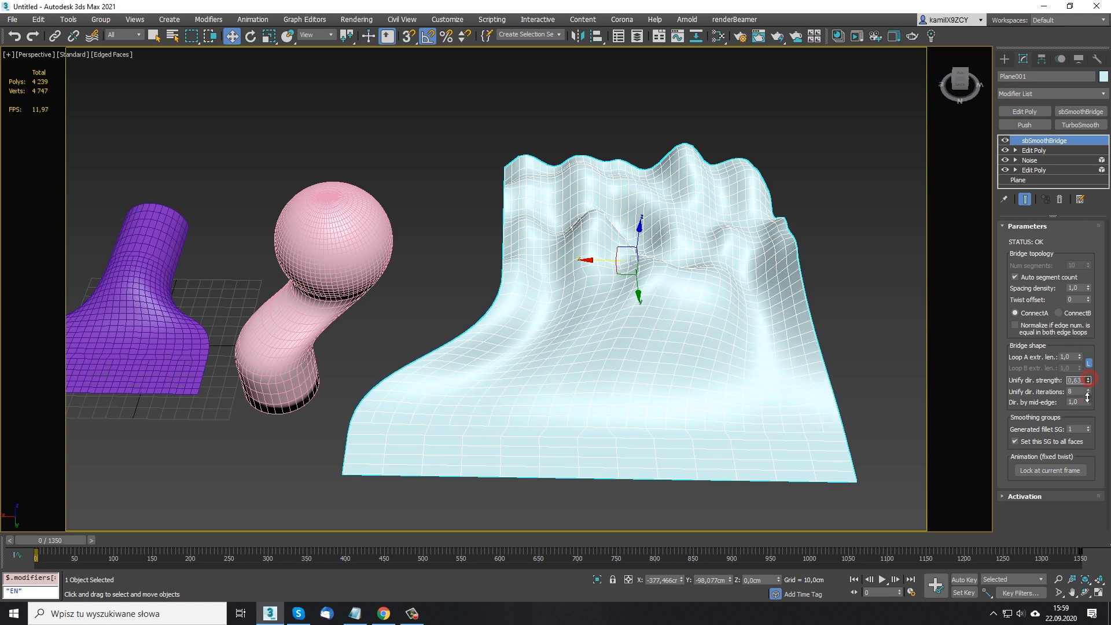
left_click_drag(1089, 407, 1089, 425)
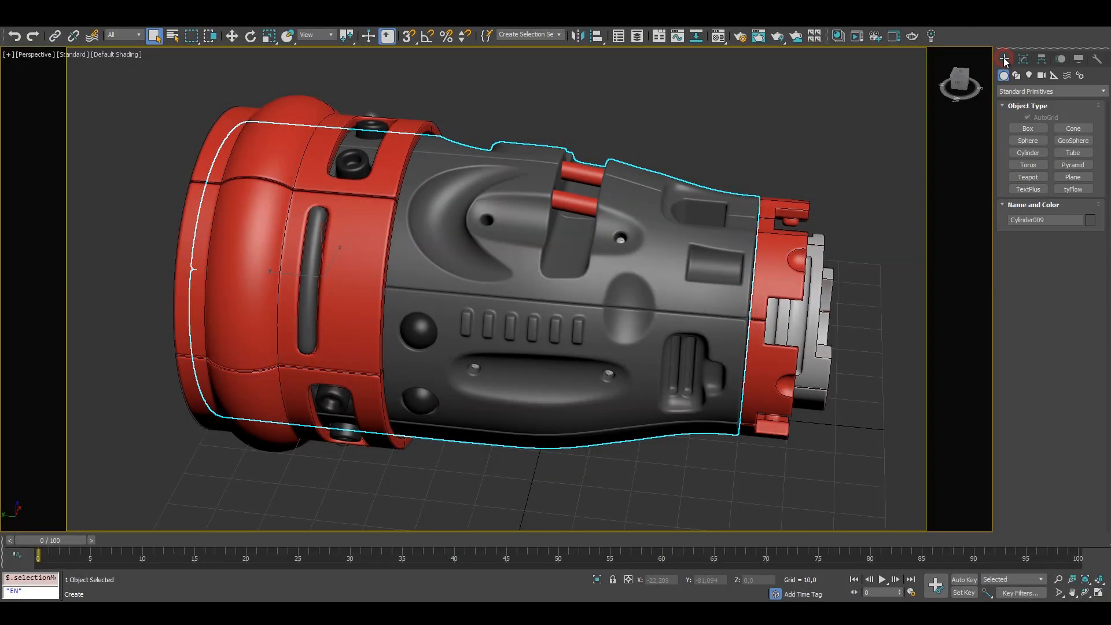
Preview all SmoothBoolean border strips on the dark flashlight body and examine them around the cutouts and ribs
left_click(762, 158)
middle_click_drag(776, 175, 809, 191, "alt")
scroll(666, 187, "up", 5)
left_click(676, 184)
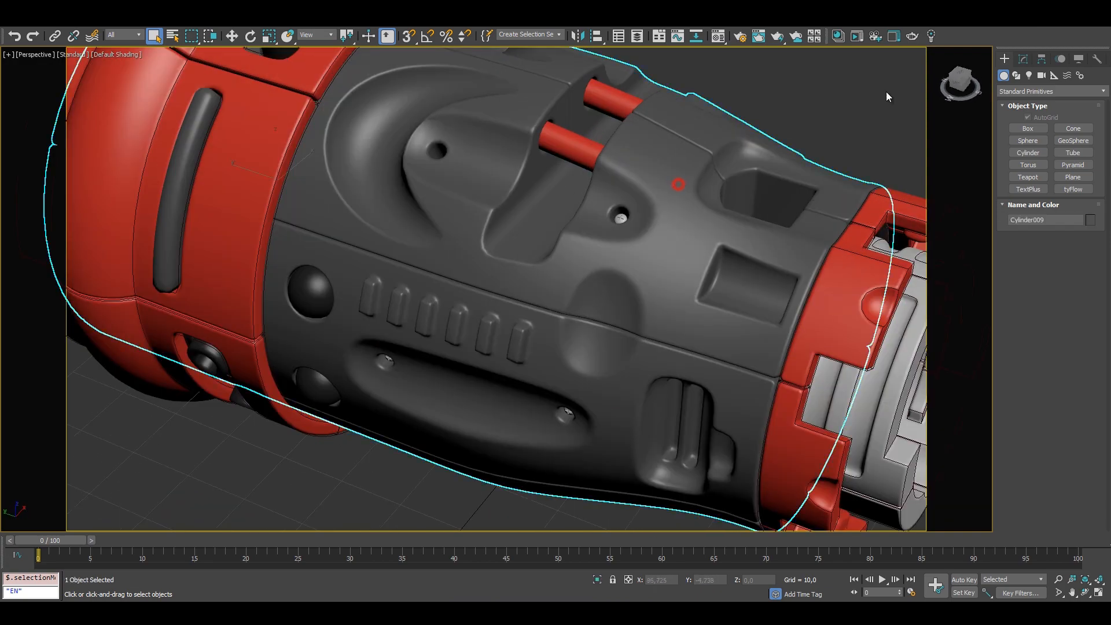
left_click(1020, 59)
left_click(1017, 378)
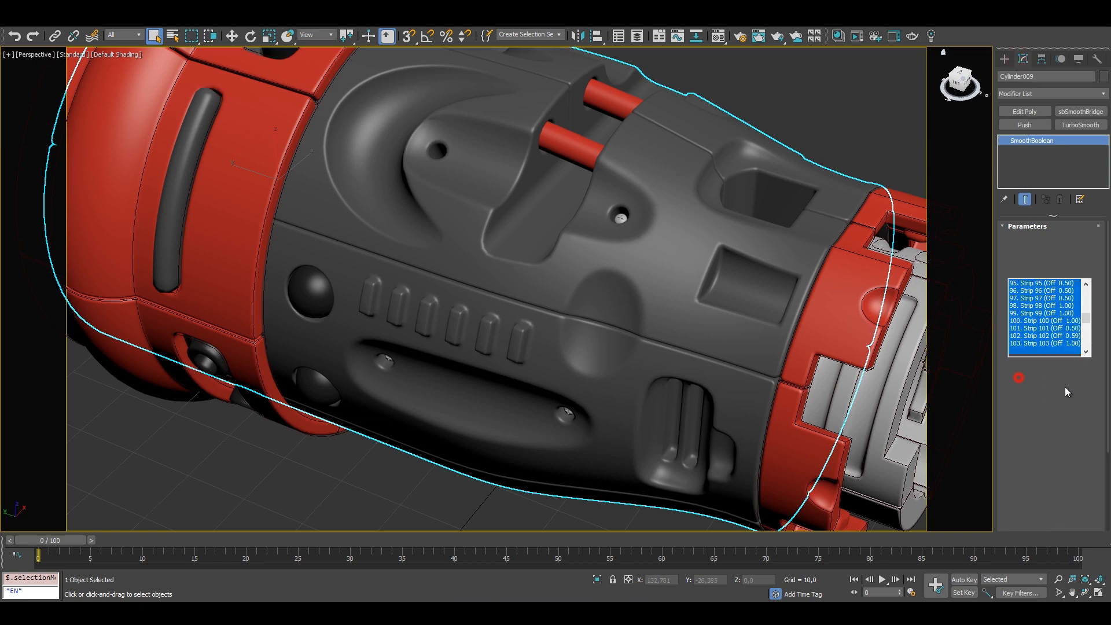
left_click(1075, 389)
middle_click_drag(704, 250, 735, 271, "alt")
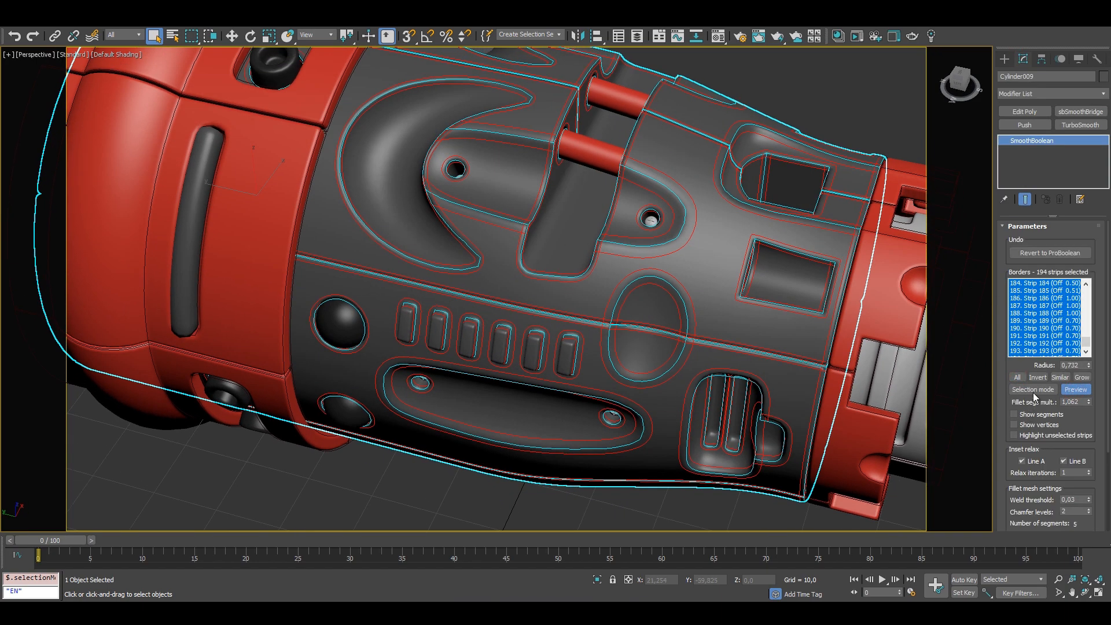
scroll(583, 221, "up", 6)
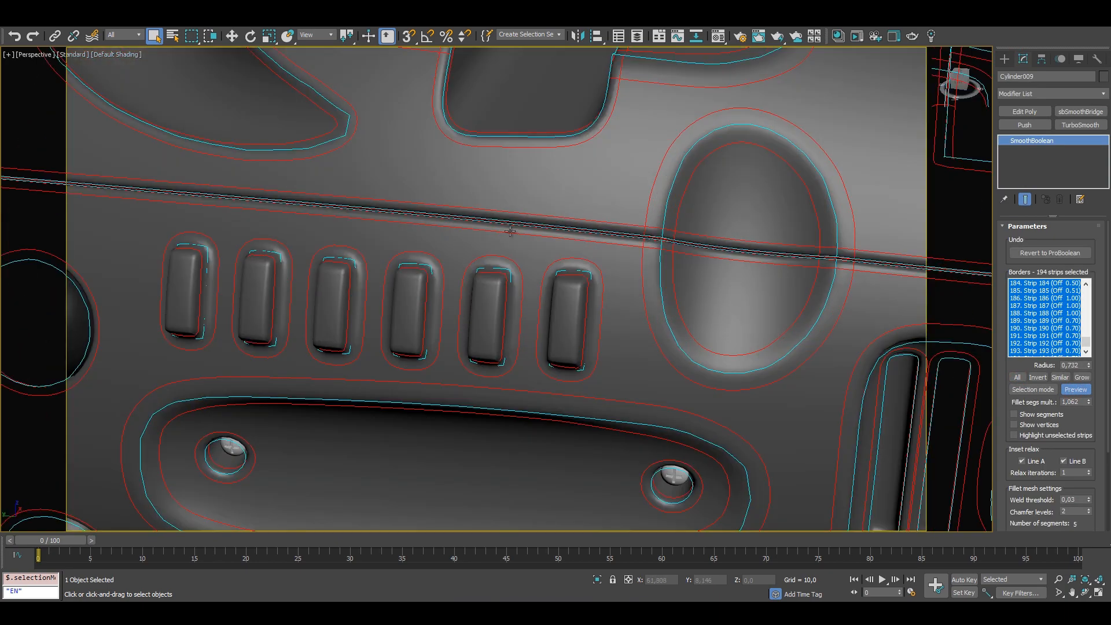
middle_click_drag(510, 230, 585, 295, "alt")
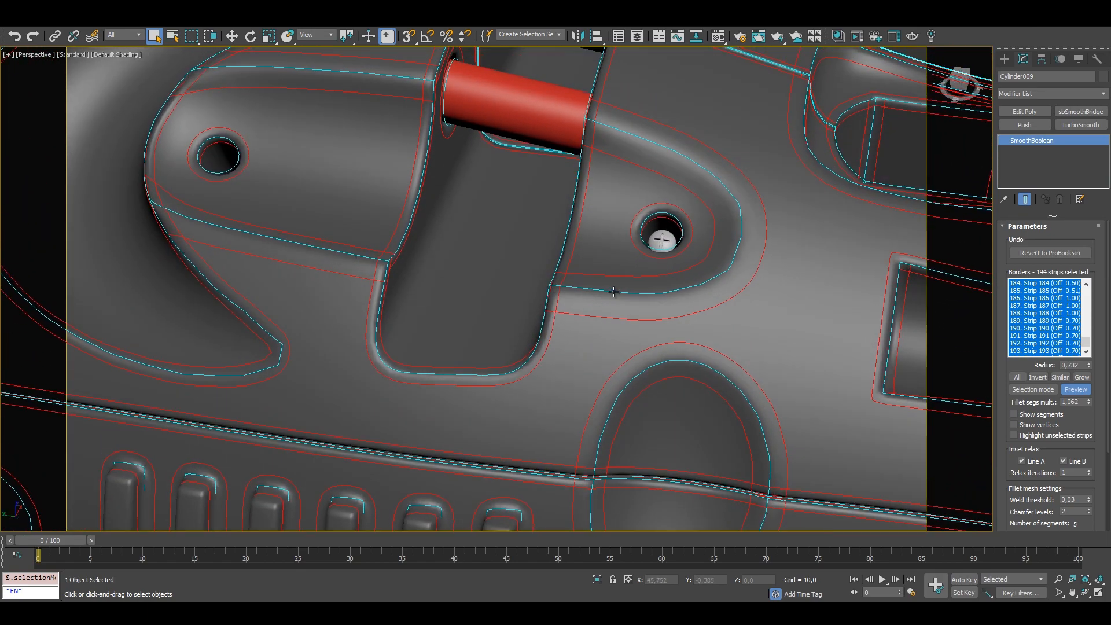
middle_click_drag(647, 182, 586, 221)
scroll(645, 138, "down", 4)
scroll(585, 221, "down", 5)
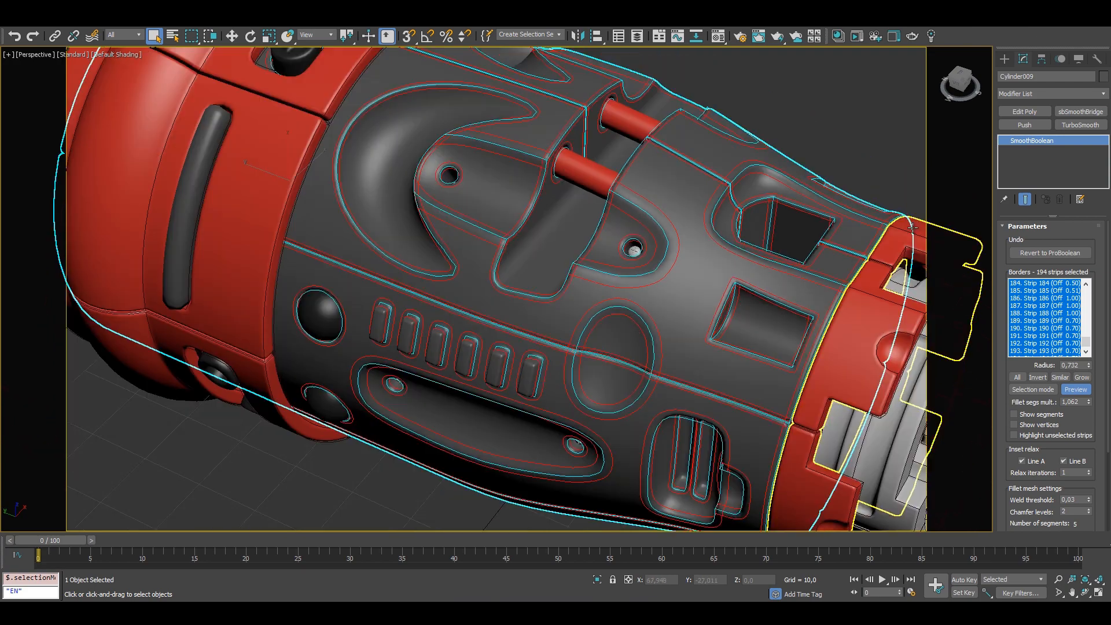
Revert the dark body from SmoothBoolean to ProBoolean, confirming the conversion
left_click(1061, 253)
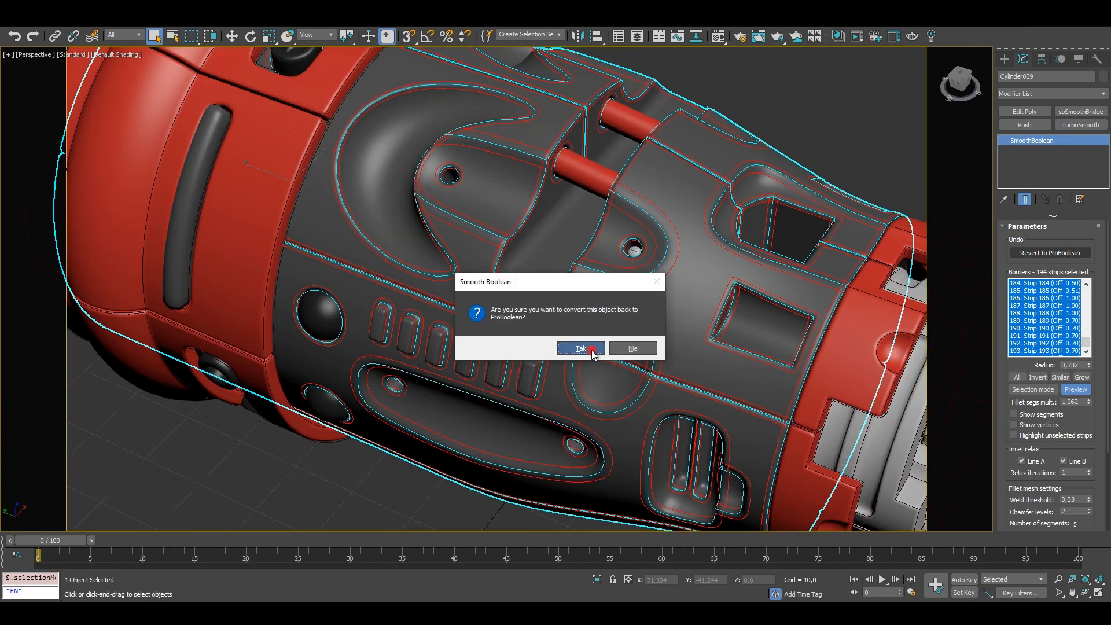
left_click(580, 348)
middle_click_drag(602, 277, 579, 317, "alt")
Draw an AutoGrid box about 2.4 by 18.9 and 2.1 high inside the transverse groove under the red pin
left_click(1004, 58)
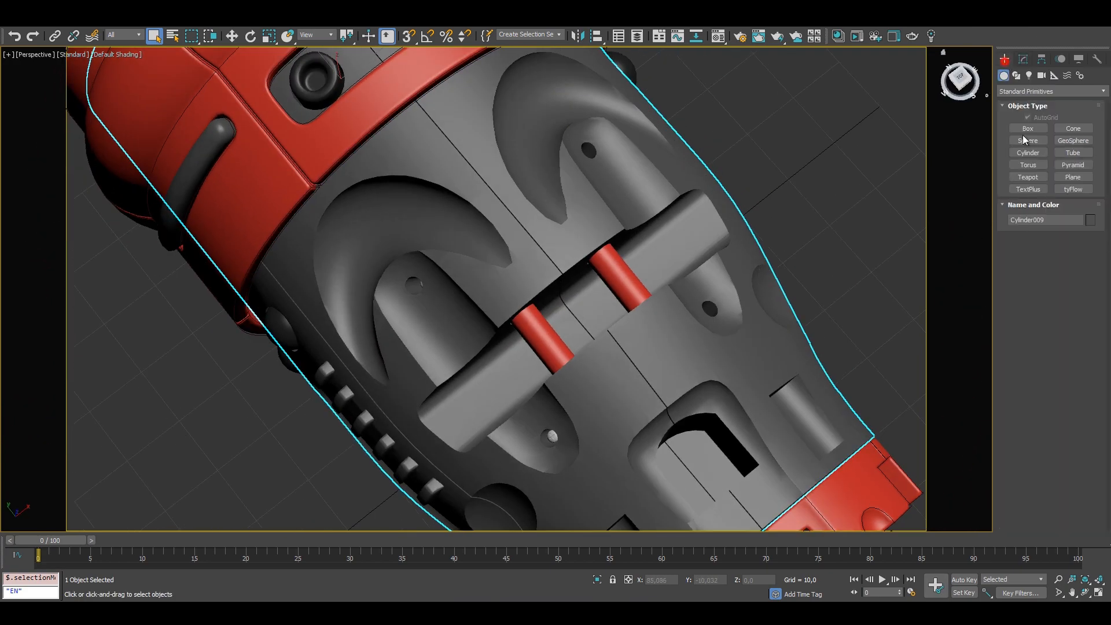
left_click(1042, 130)
mouse_move(585, 272)
middle_mouse_down("alt")
mouse_move(544, 289)
mouse_move(559, 269)
middle_mouse_up("alt")
key("F4")
left_click_drag(561, 267, 511, 284)
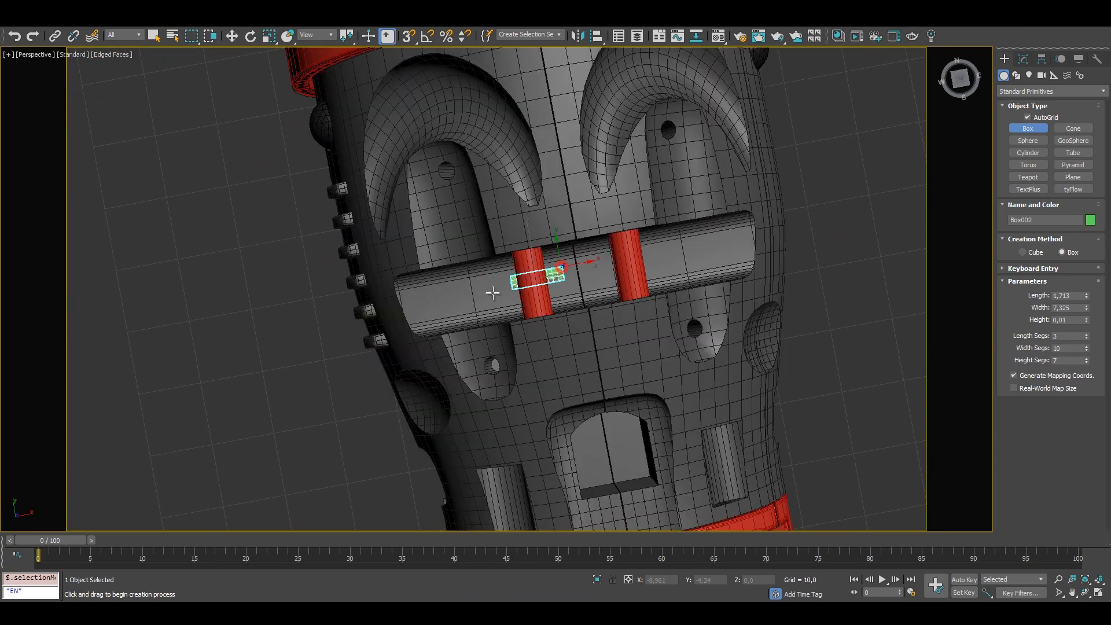
left_click(429, 315)
Set the new box's length, width and height segments to 1
middle_click_drag(459, 328, 523, 275, "alt")
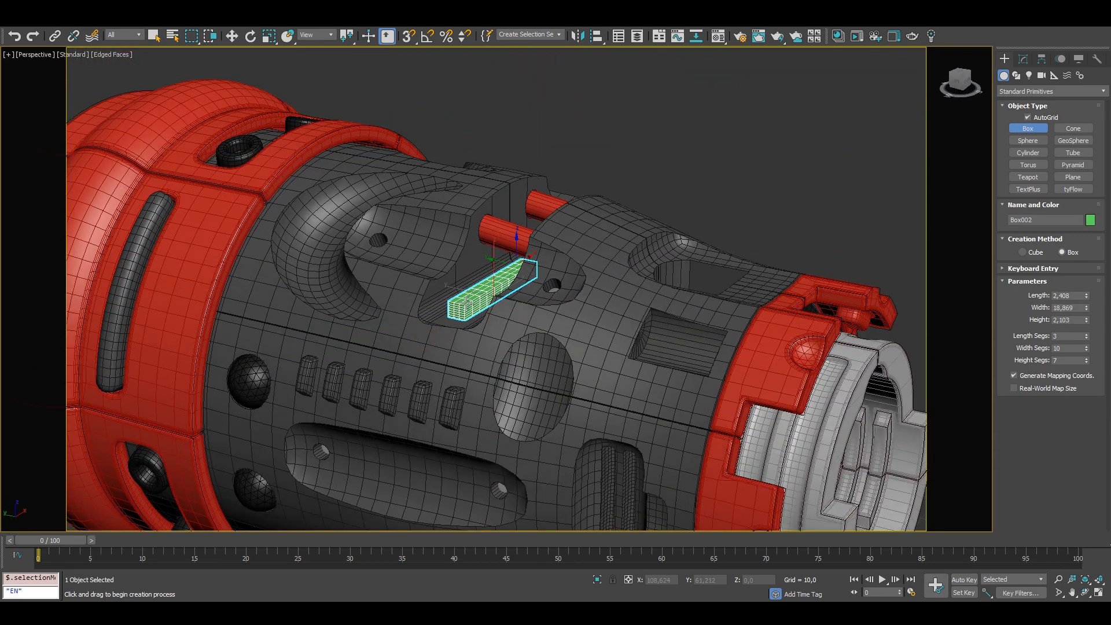
scroll(524, 275, "up", 3)
right_click(1086, 361)
middle_click_drag(587, 298, 579, 330, "alt")
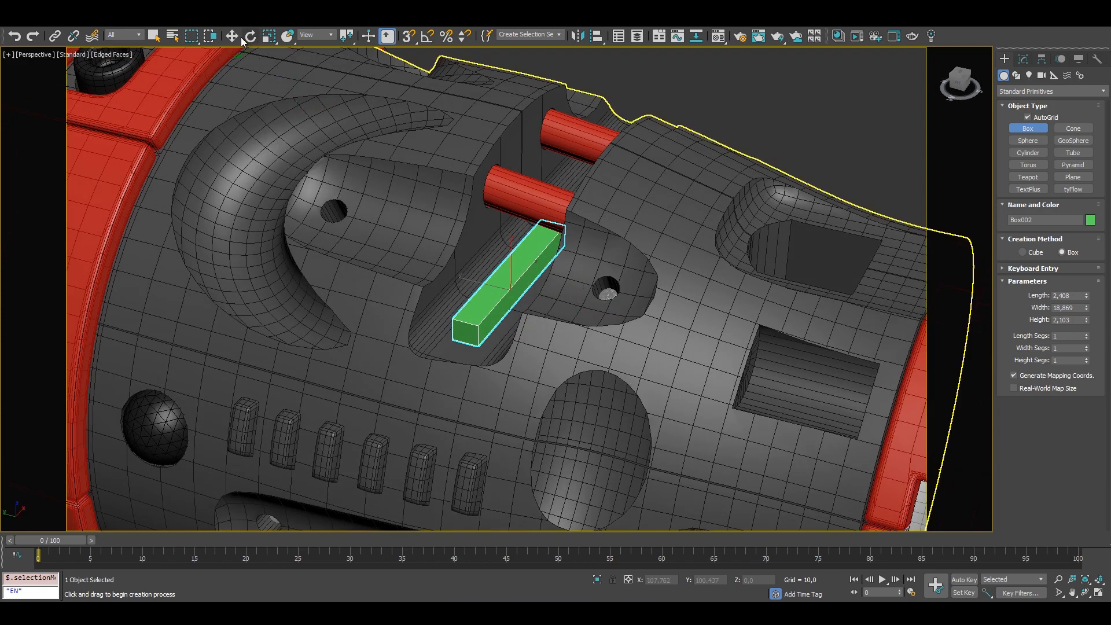
Move the green box to centre it across the width of the transverse groove
key("w")
middle_click_drag(469, 324, 444, 336, "alt")
left_click_drag(535, 296, 531, 295)
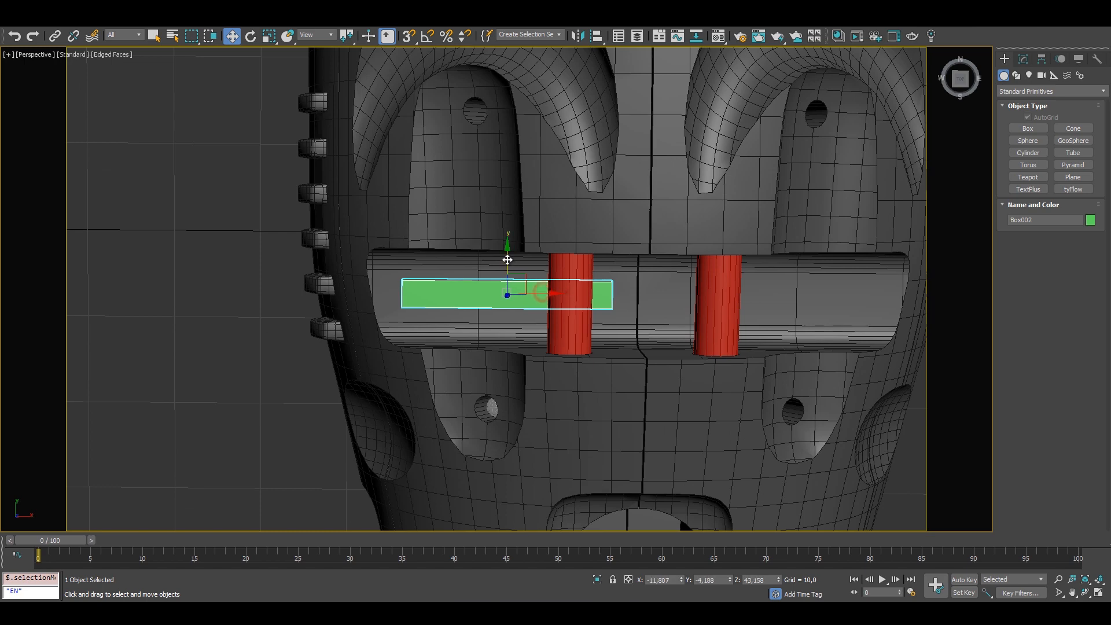
left_click_drag(508, 258, 508, 263)
mouse_move(603, 276)
middle_mouse_down("alt")
mouse_move(601, 289)
mouse_move(595, 270)
middle_mouse_up("alt")
Add a Symmetry modifier to the box, align its mirror to the dark body's pivot point and flip the side
type("x")
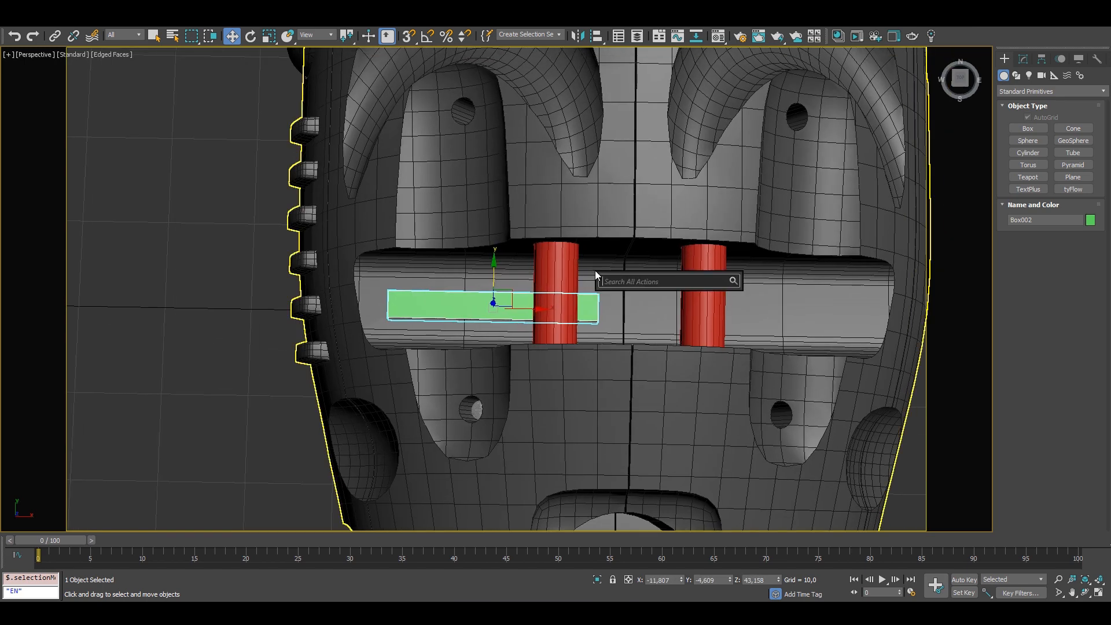
type("symme")
left_click(653, 332)
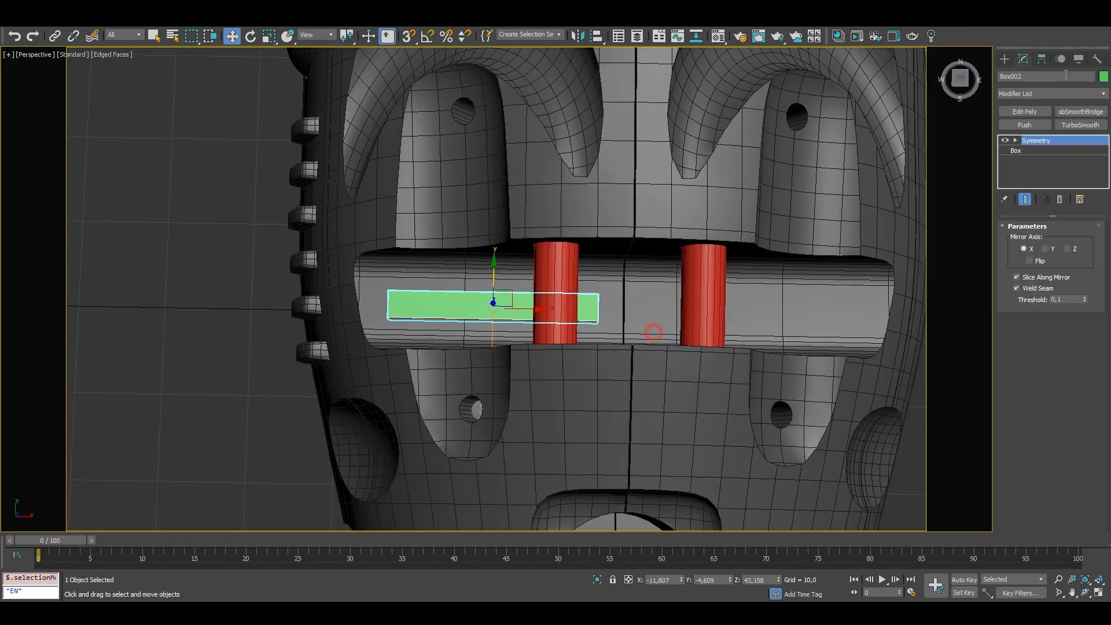
left_click(1036, 150)
key("alt+a")
left_click(680, 278)
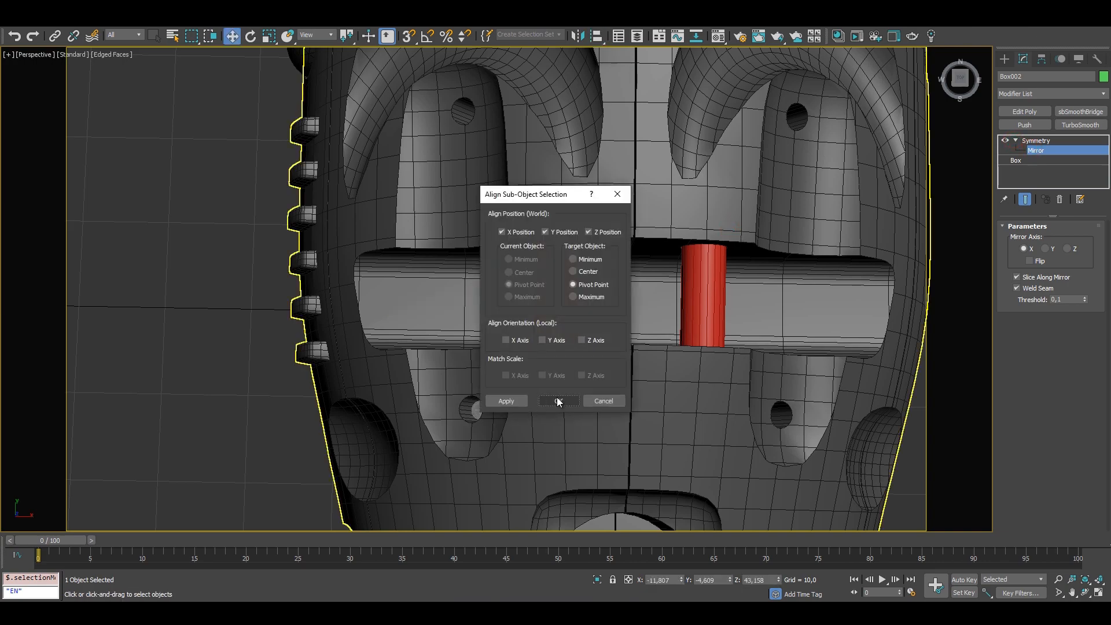
left_click(557, 399)
left_click(1030, 261)
Subtract the mirrored green box from the dark body with its ProBoolean
middle_click_drag(695, 260, 954, 109, "alt")
left_click(1005, 59)
left_click(749, 214)
left_click(1041, 59)
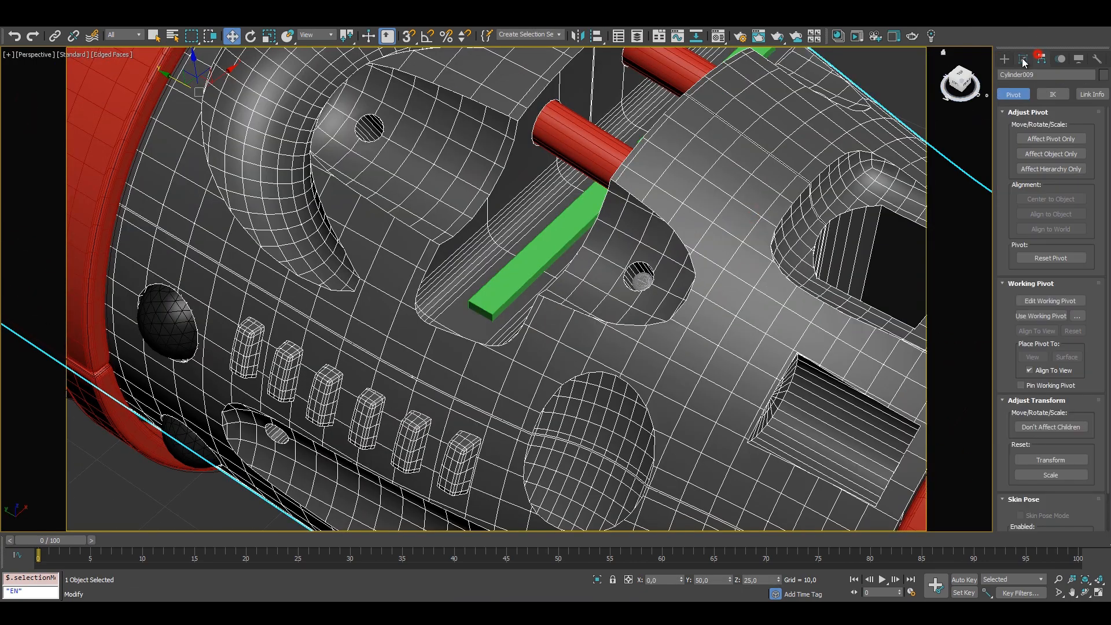
left_click(1023, 59)
left_click(1055, 241)
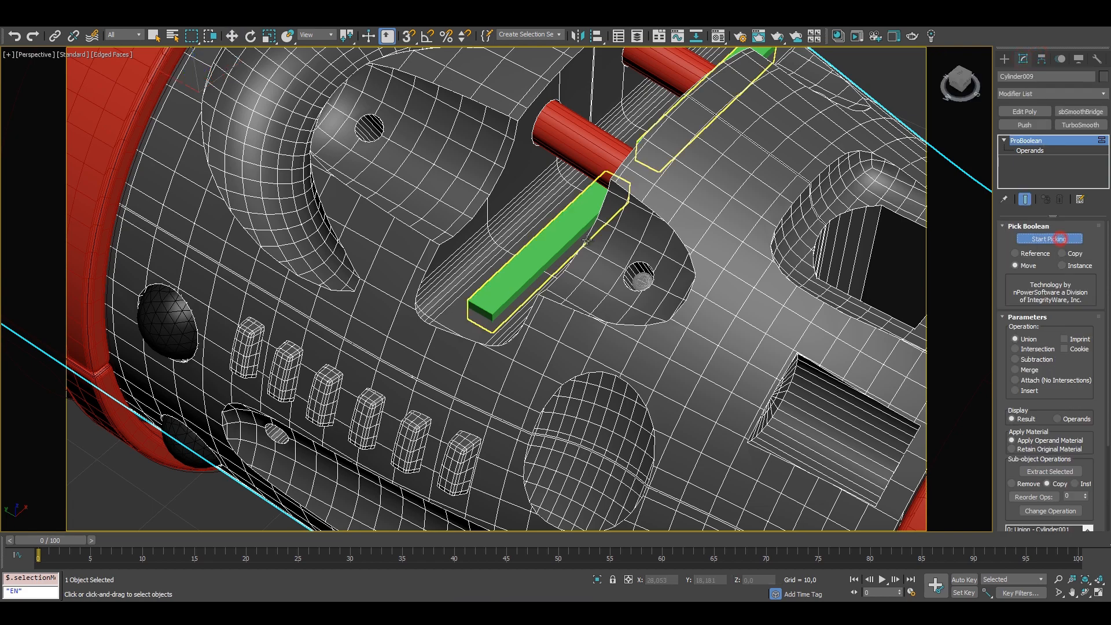
left_click(1040, 363)
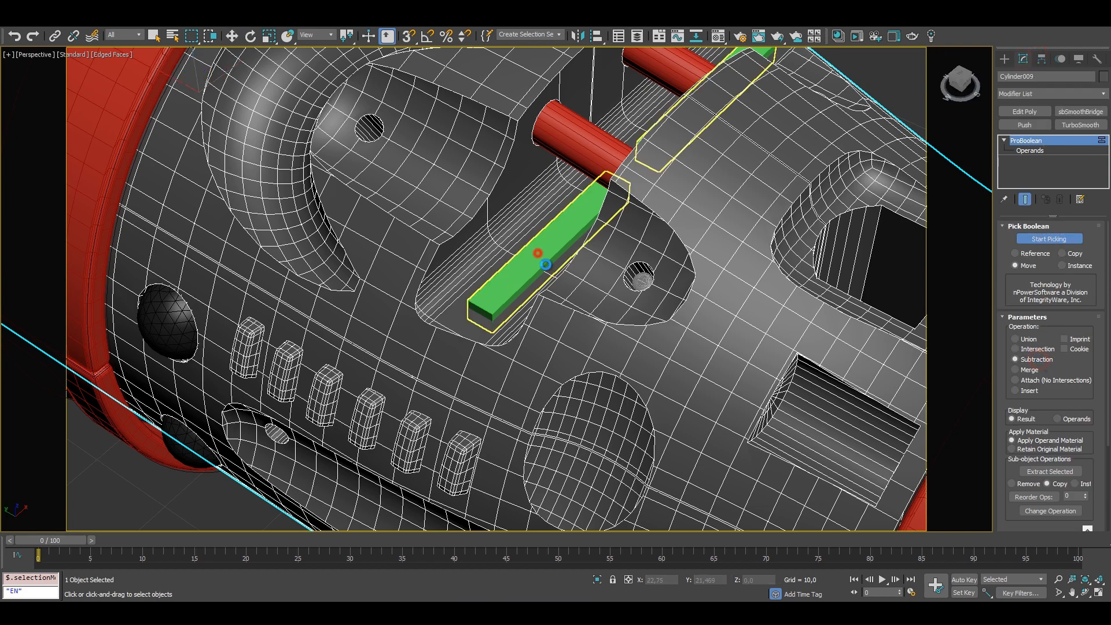
left_click(604, 240)
scroll(632, 231, "down", 3)
middle_click_drag(632, 230, 597, 293, "alt")
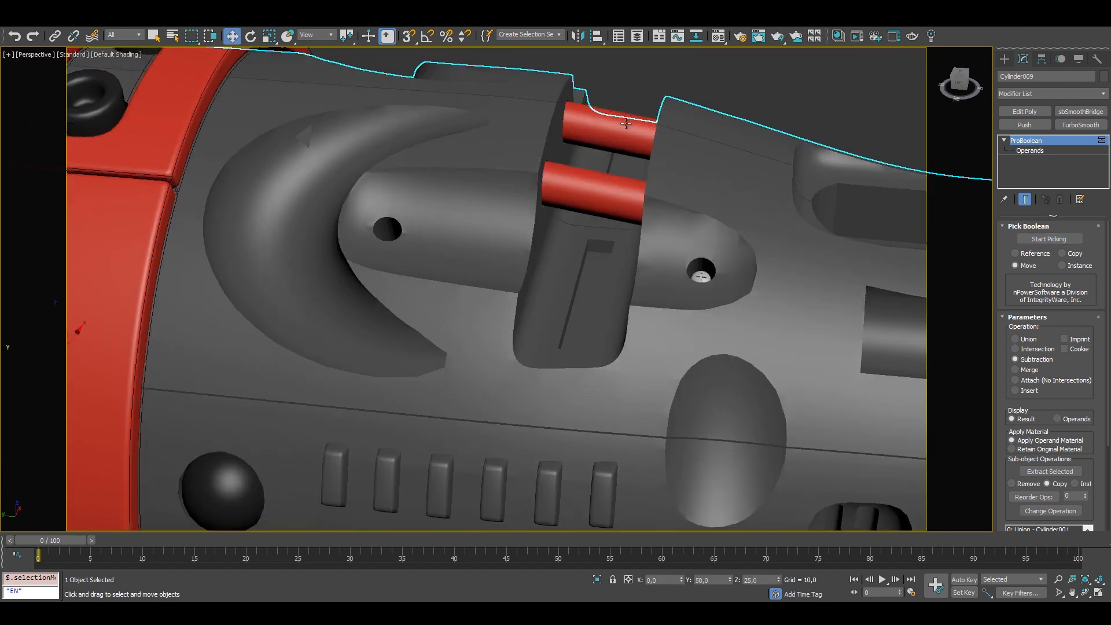
Convert the body to SmoothBoolean with redundant vertices removed and strips density 1.0, and preview all border strips
right_click(632, 116)
left_click(776, 255)
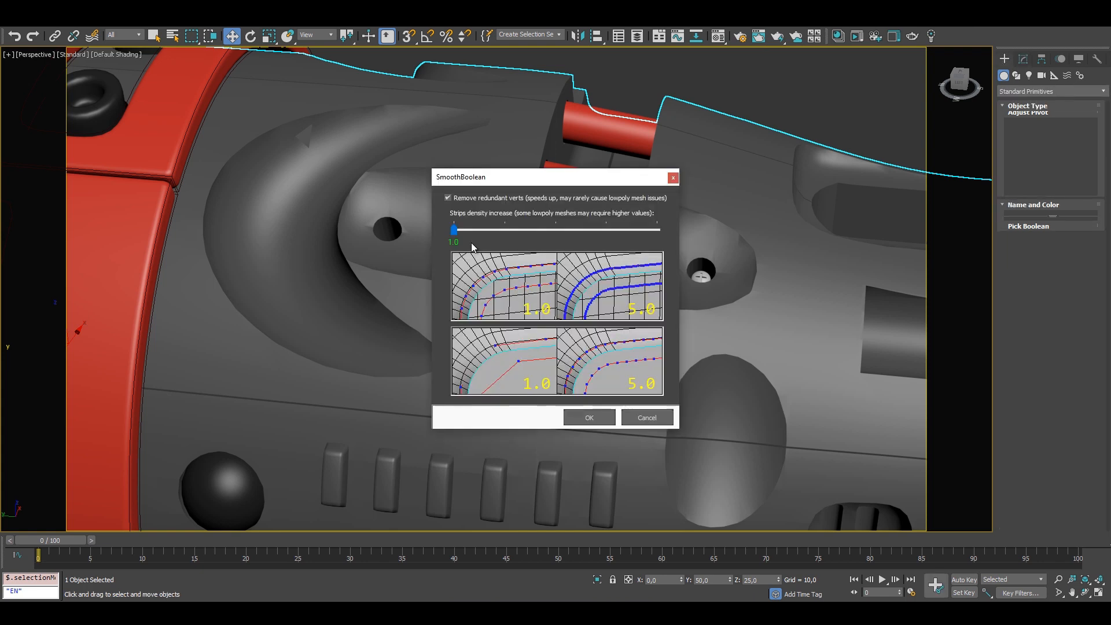
left_click(590, 417)
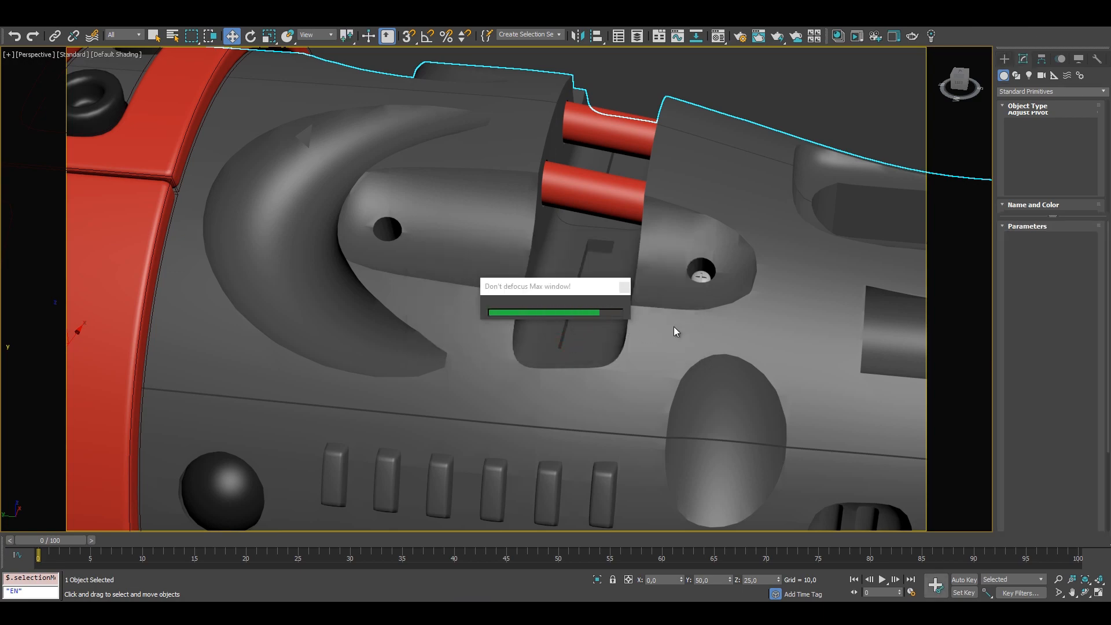
left_click(1017, 377)
left_click(1075, 391)
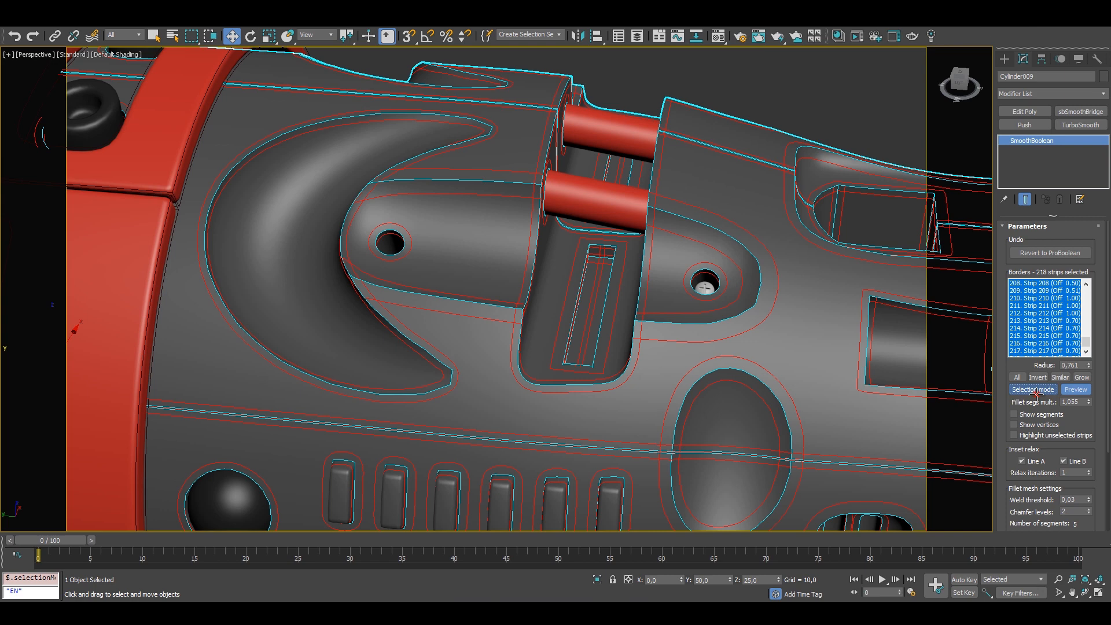
Select the border strips of both new rectangular slots in the groove, growing the selection to include every slot edge
left_click(1037, 393)
left_click(580, 278)
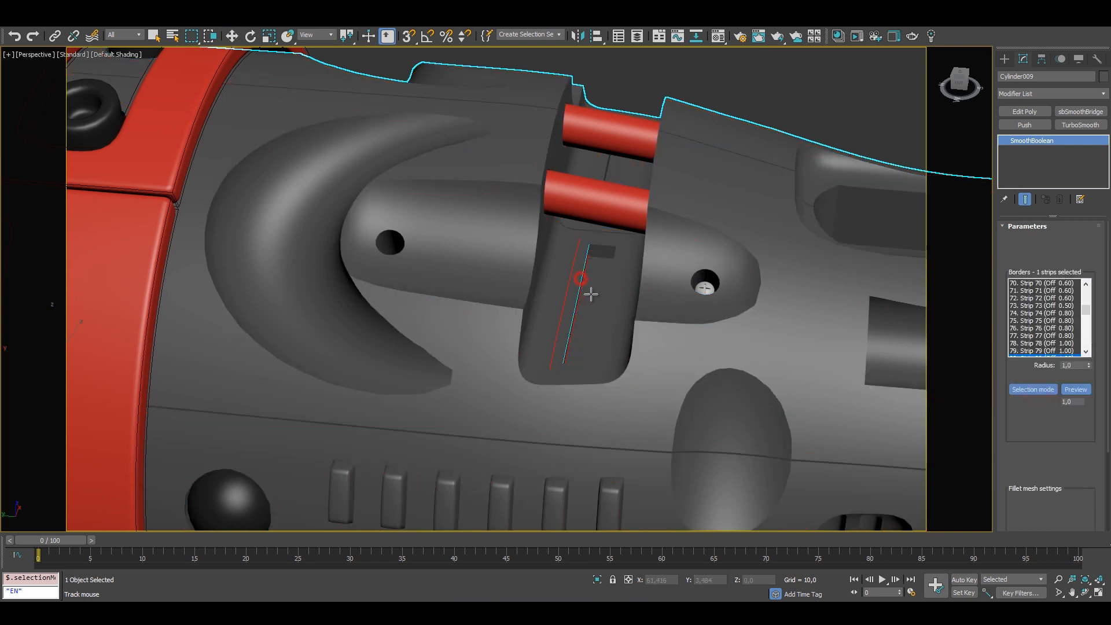
middle_click_drag(590, 293, 596, 324, "alt")
left_click(607, 231, "ctrl")
right_click(628, 248)
left_click(1082, 377)
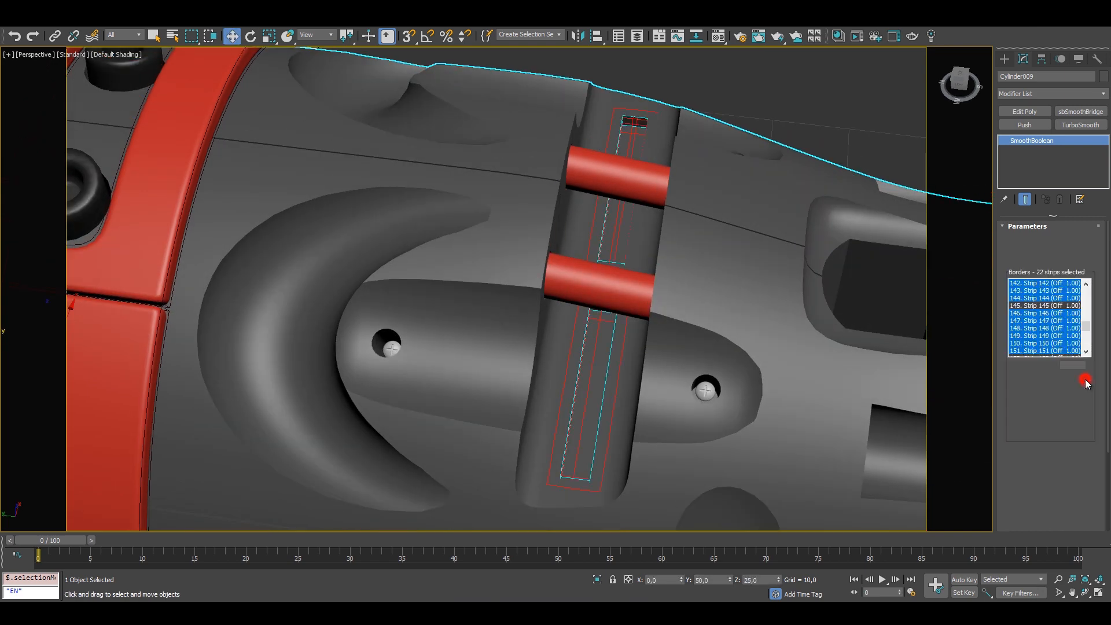
left_click(1082, 377)
left_click(1082, 378)
Set the fillet radius of the selected slot strips to 0.55
scroll(579, 355, "up", 5)
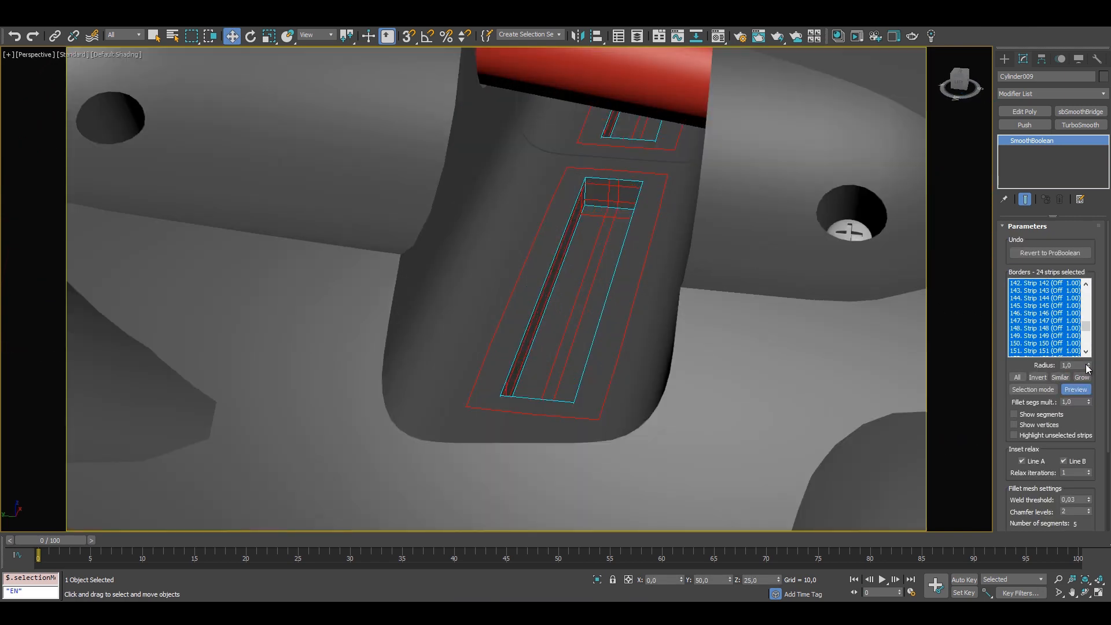
mouse_move(1086, 357)
left_mouse_down()
mouse_move(1080, 338)
mouse_move(1090, 372)
left_mouse_up()
scroll(675, 305, "down", 5)
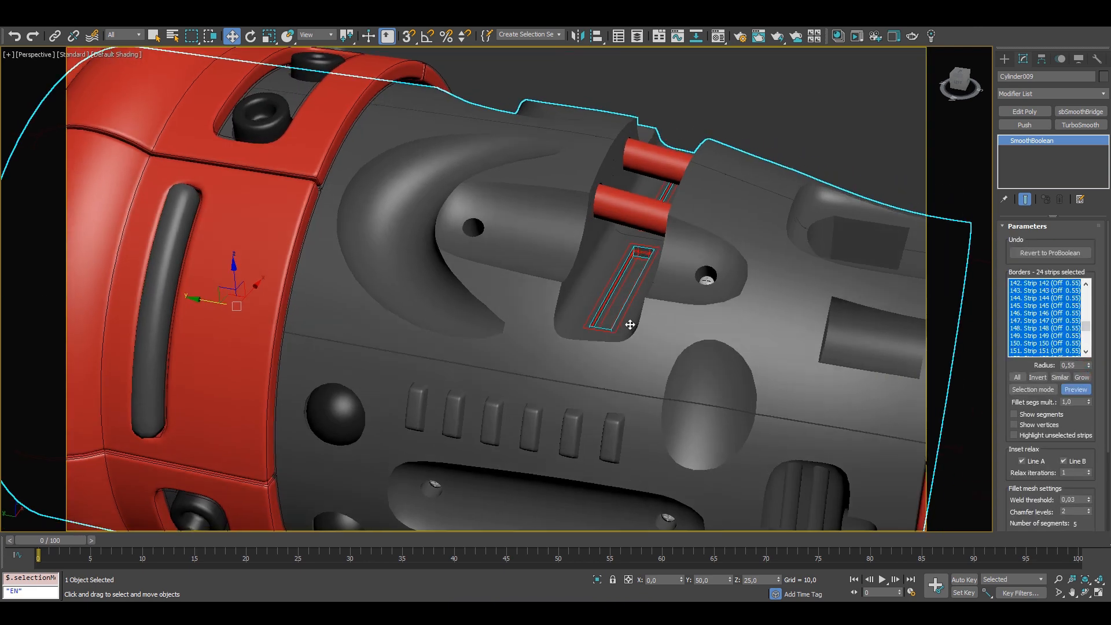
Generate the SmoothBoolean fillets on the dark body
left_click_drag(1052, 456, 1060, 433)
left_click(1057, 465)
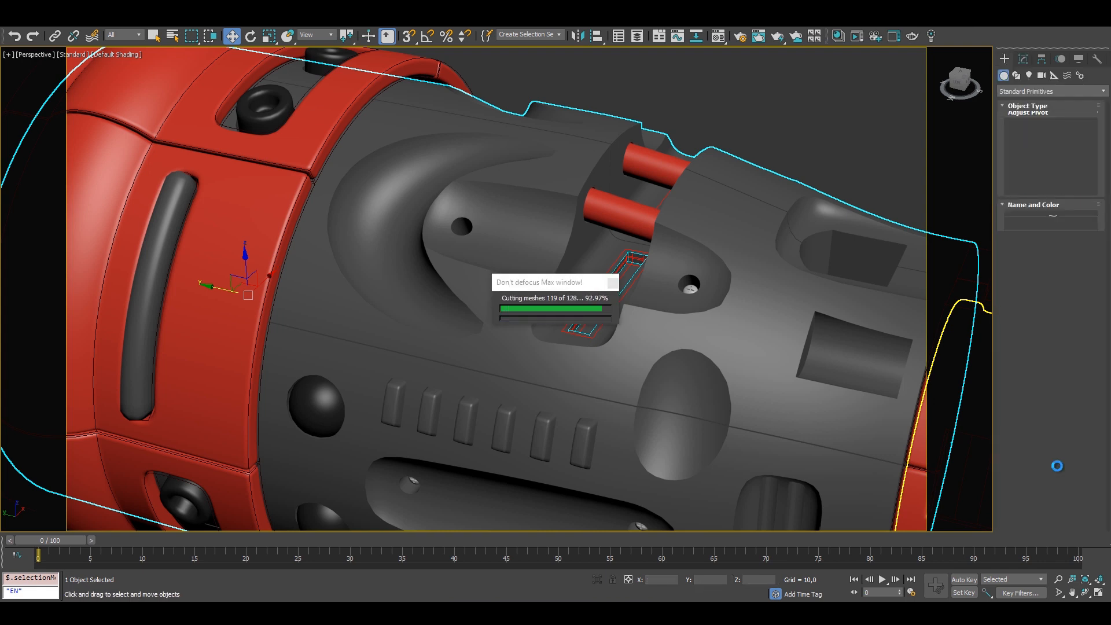
left_click(153, 36)
middle_click_drag(636, 347, 699, 381, "alt")
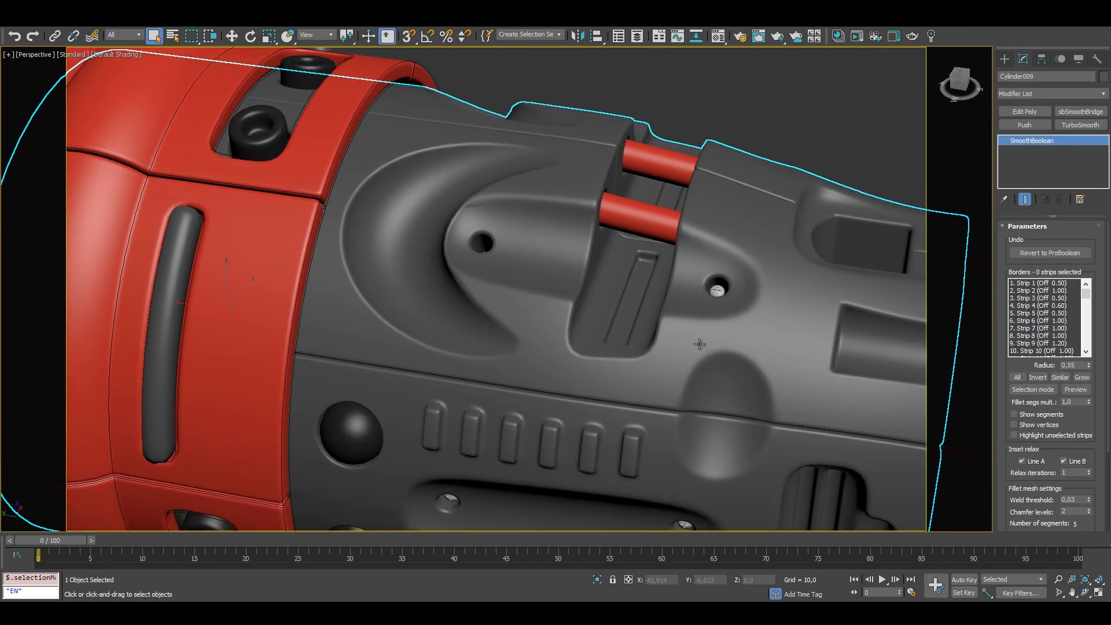
Check the filleted body's wireframe and switch the viewport to High Quality rendering, with the whole flashlight in view
key("F4")
key("F4")
left_click(65, 56)
left_click(102, 83)
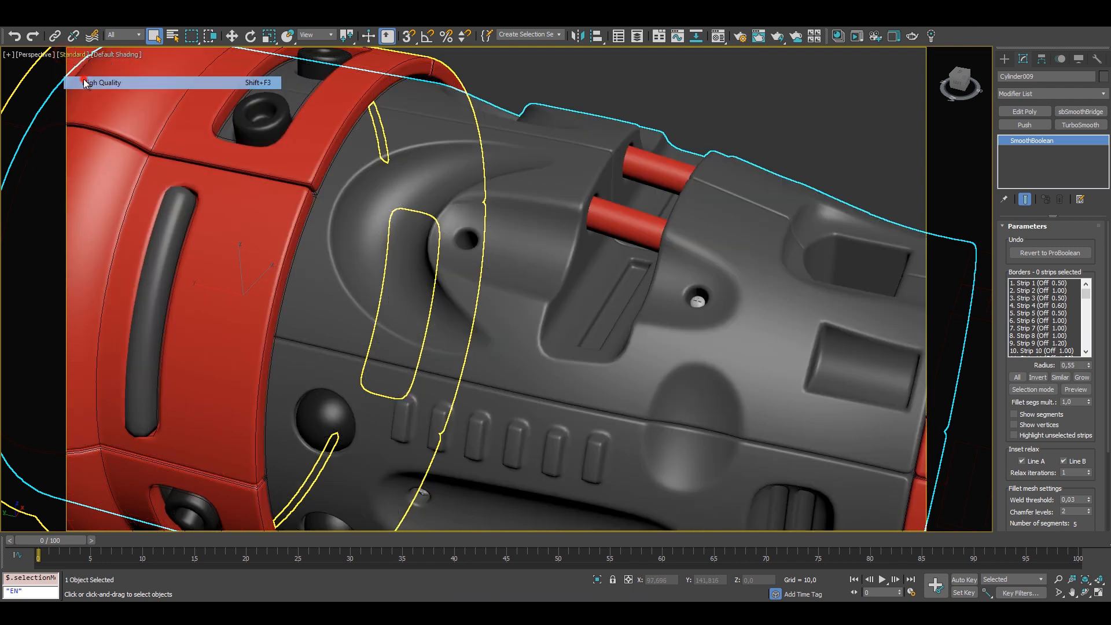
middle_click_drag(551, 284, 541, 267)
scroll(532, 269, "down", 4)
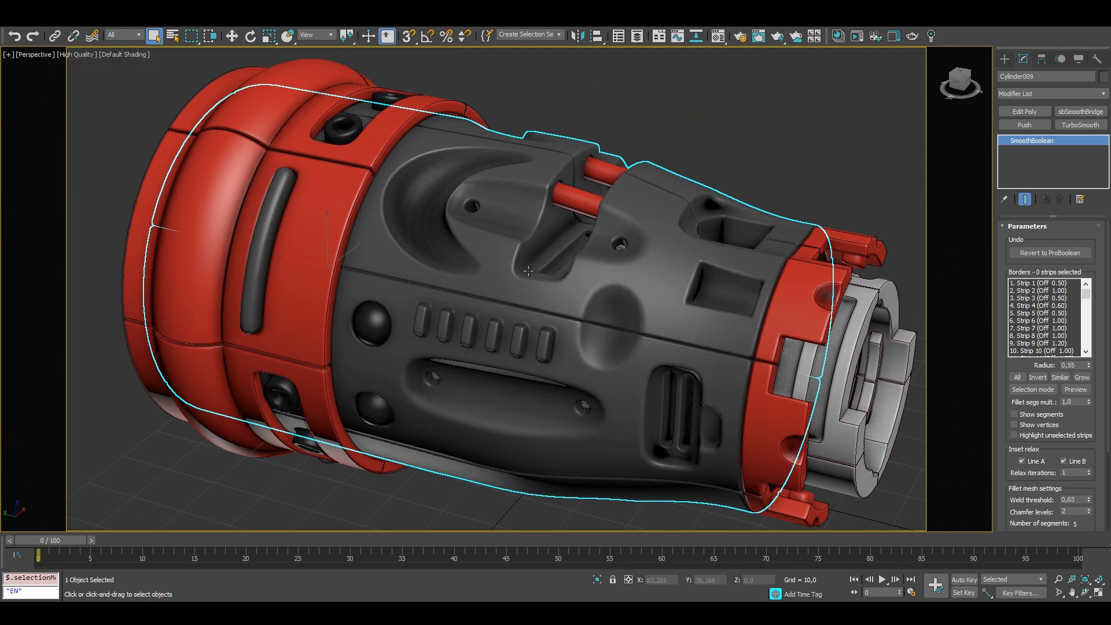
Customise the viewport's High Quality rendering options, clear the selection and inspect the flashlight's shading from another angle
left_click(78, 55)
mouse_move(164, 136)
left_click(371, 137)
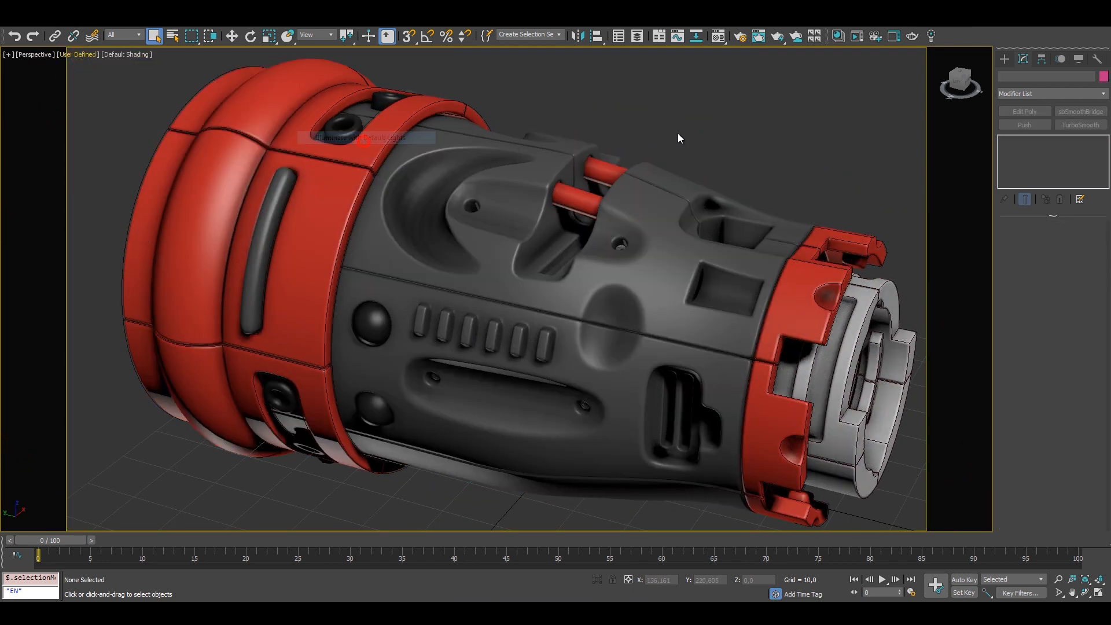
scroll(746, 297, "down", 2)
middle_click_drag(716, 144, 683, 243, "alt")
scroll(580, 249, "up", 2)
scroll(766, 213, "down", 2)
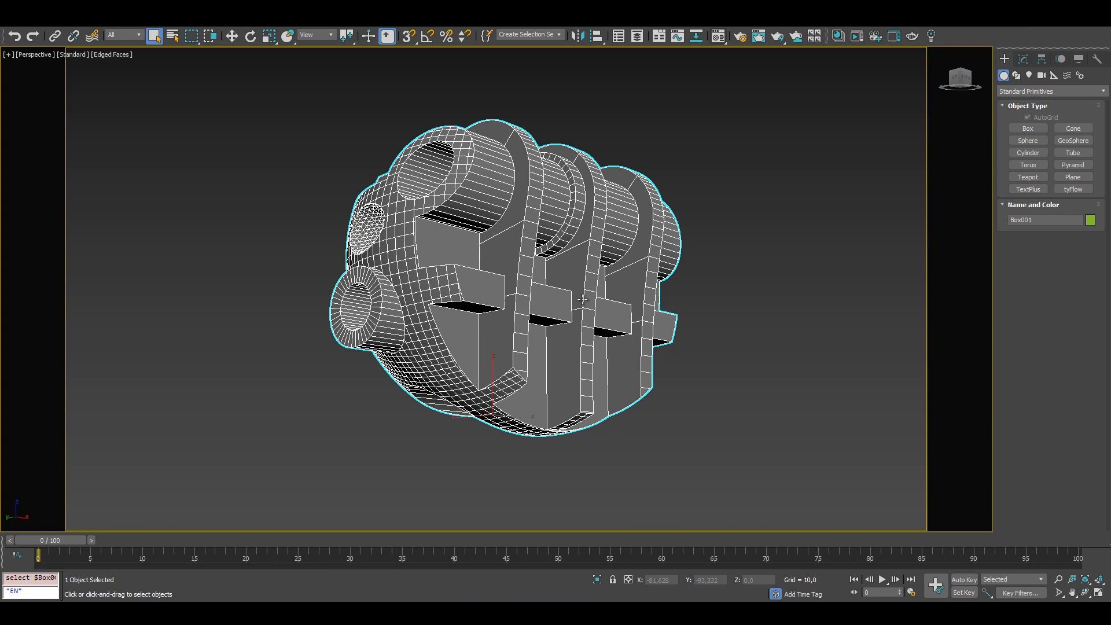
Convert the ribbed boolean object to SmoothBoolean with the default conversion settings after checking its wireframe
middle_click_drag(582, 299, 582, 303, "alt")
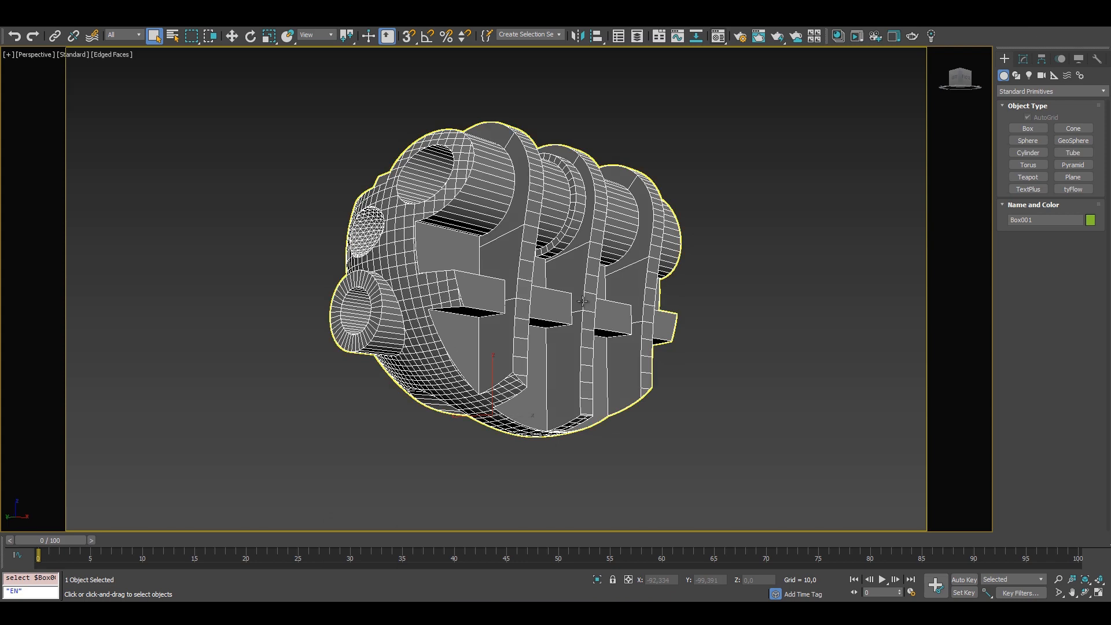
key("F4")
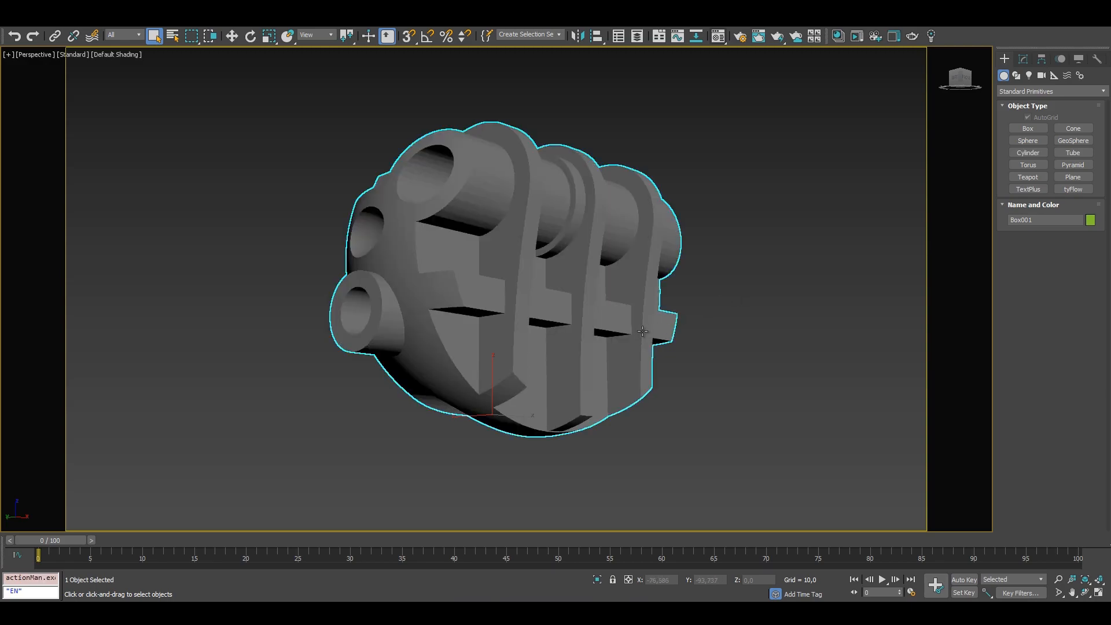
key("F4")
mouse_move(642, 331)
middle_mouse_down("alt")
mouse_move(437, 370)
mouse_move(336, 362)
middle_mouse_up("alt")
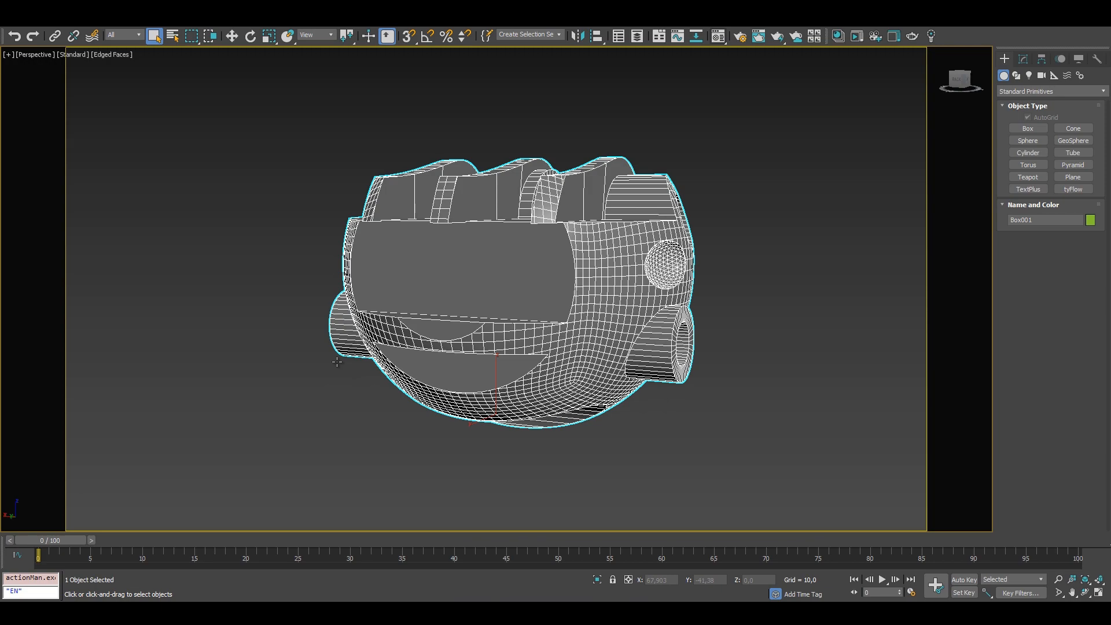
middle_click_drag(337, 362, 862, 324, "alt")
right_click(739, 174)
mouse_move(817, 293)
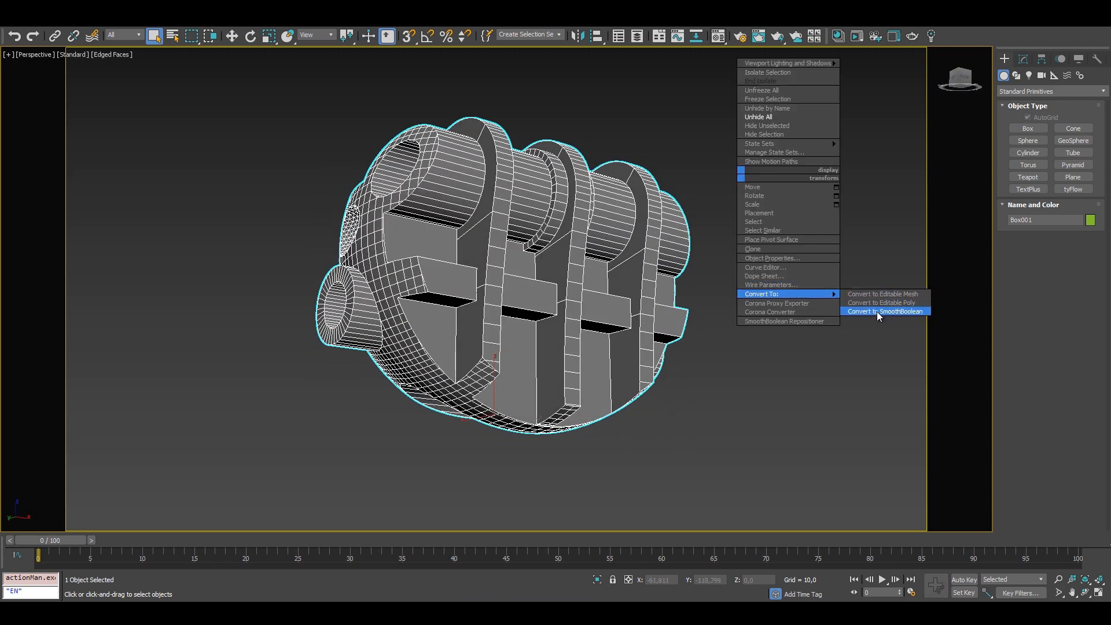
left_click(877, 311)
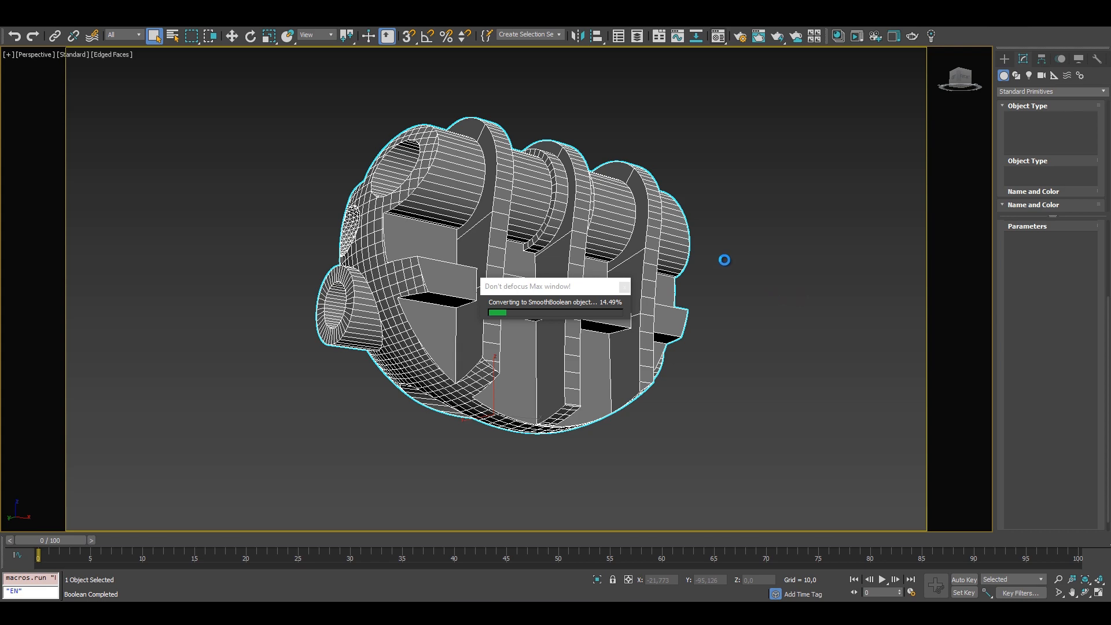
left_click(589, 417)
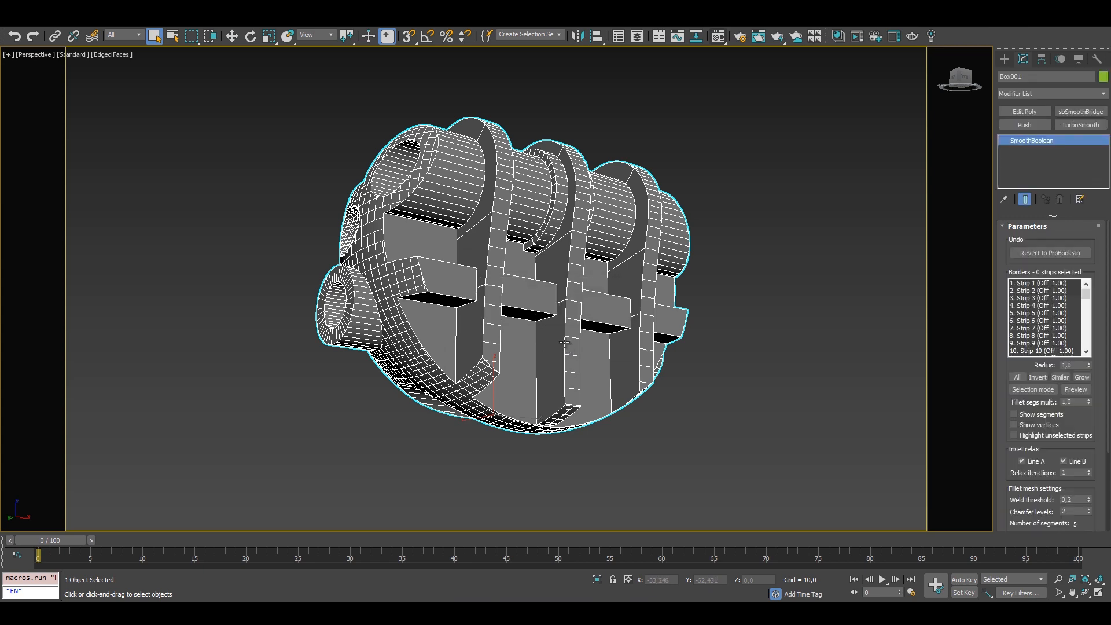
Select all border strips of the ribbed object, preview their offsets and set the fillet radius to 0.47
key("F4")
left_click(1017, 377)
left_click(1076, 389)
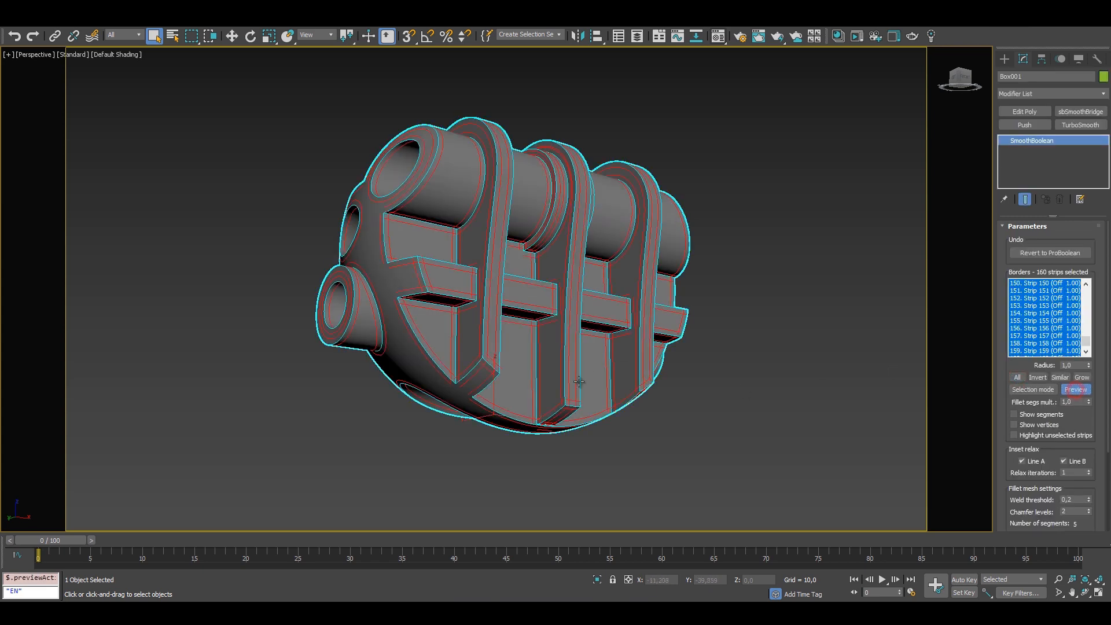
left_click_drag(1090, 367, 1088, 393)
Select the flagged strip 122 and examine its end at the base of the middle rib
scroll(530, 403, "up", 8)
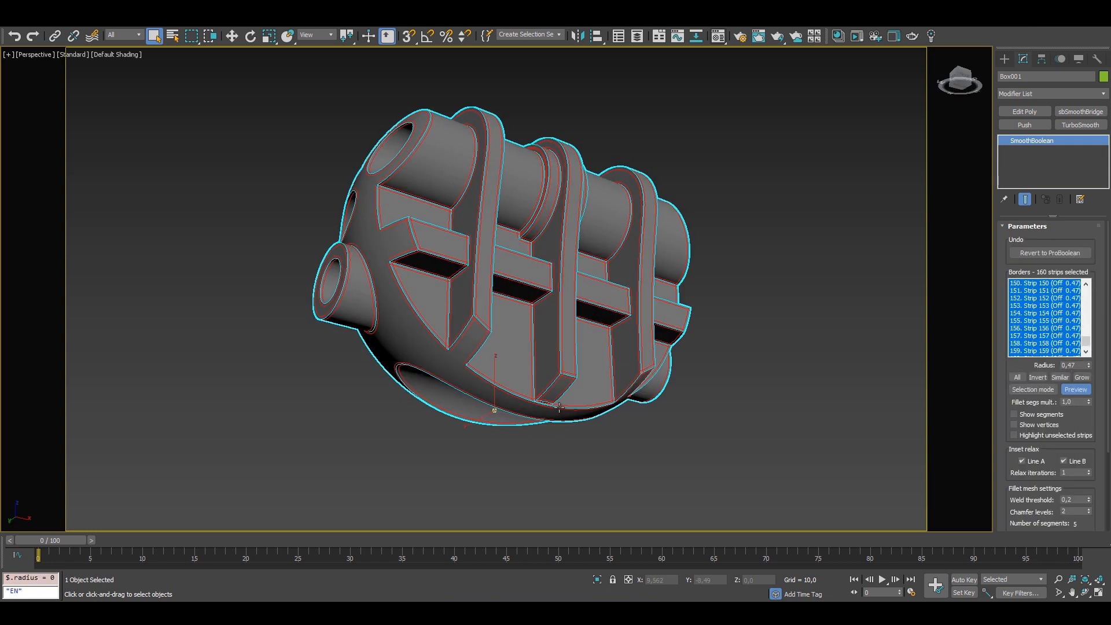
scroll(1090, 421, "down", 3)
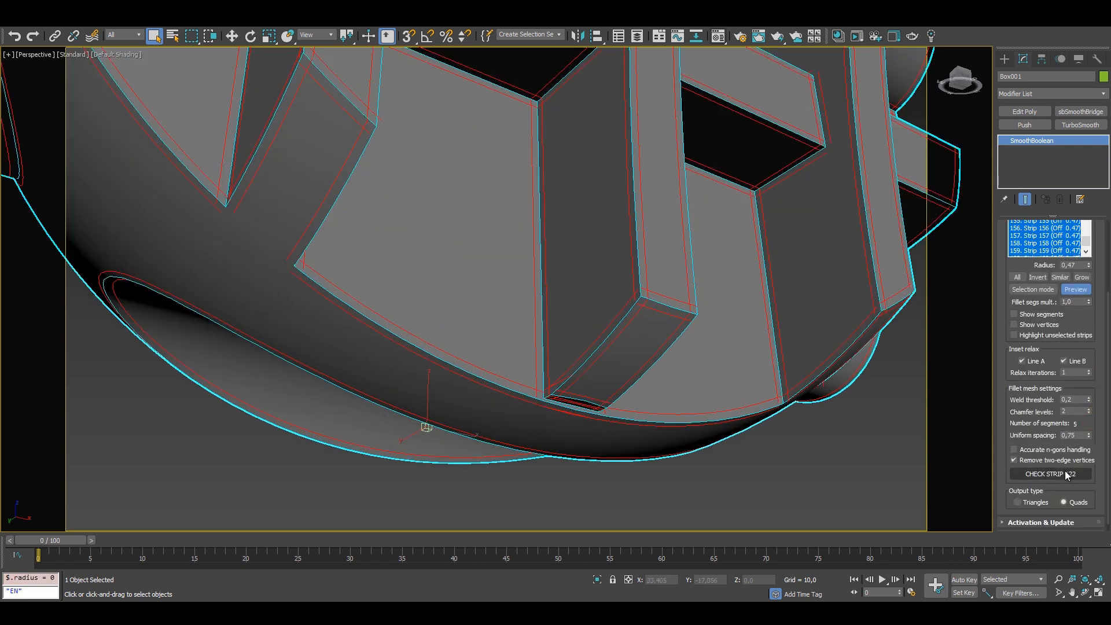
left_click_drag(1101, 274, 1096, 335)
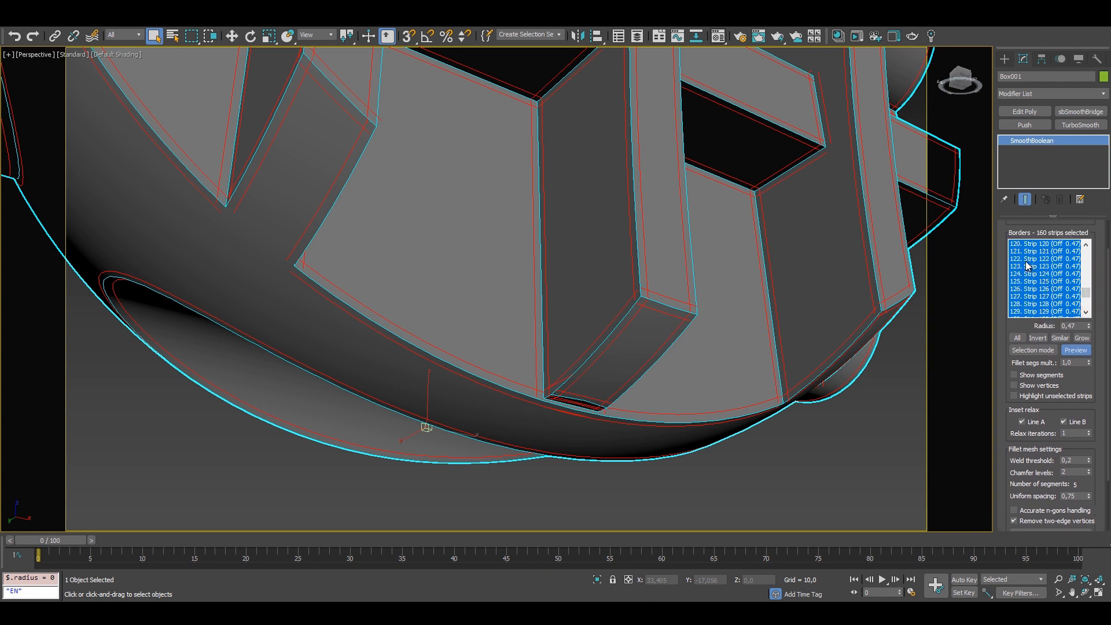
middle_click_drag(640, 399, 626, 379, "alt")
middle_click_drag(509, 263, 687, 223, "alt")
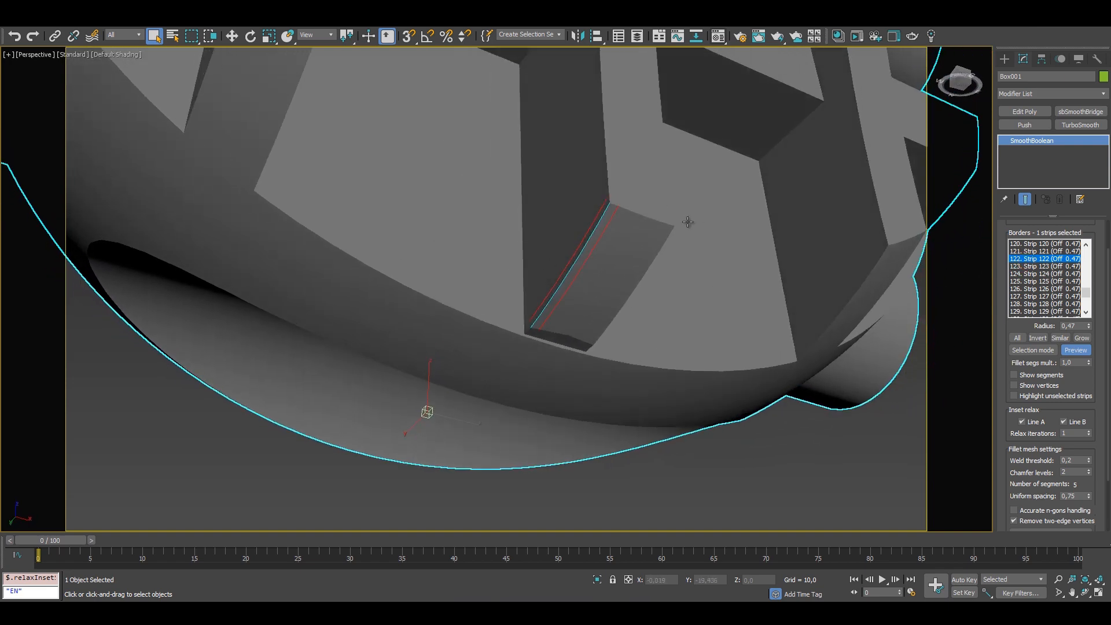
scroll(574, 296, "up", 2)
scroll(549, 291, "up", 4)
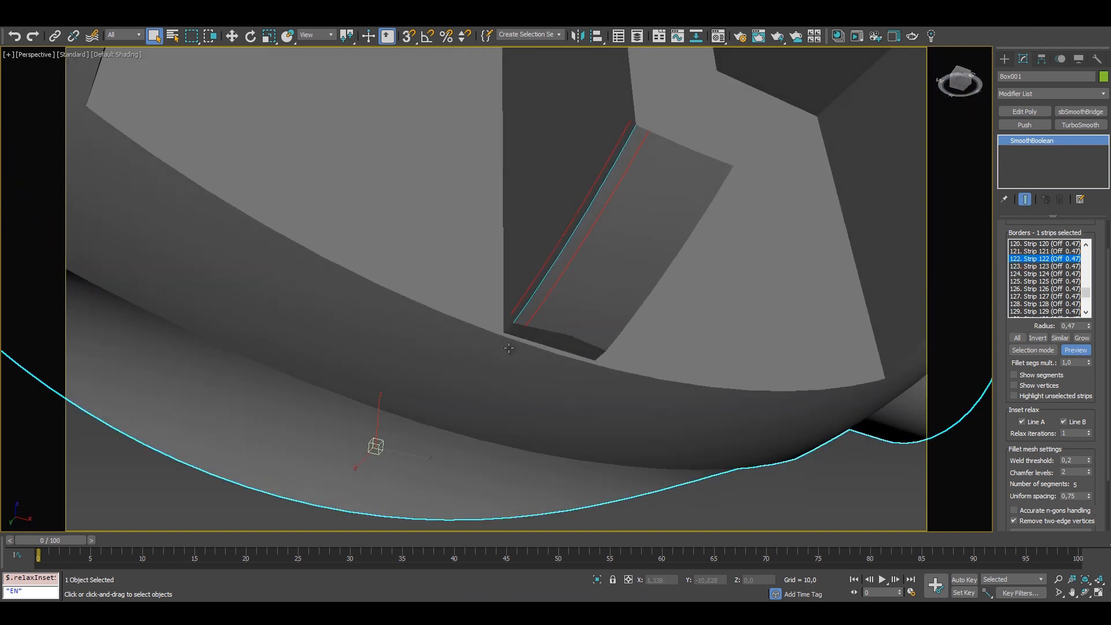
Select all border strips and reduce their fillet radius to 0.1
left_click(1016, 339)
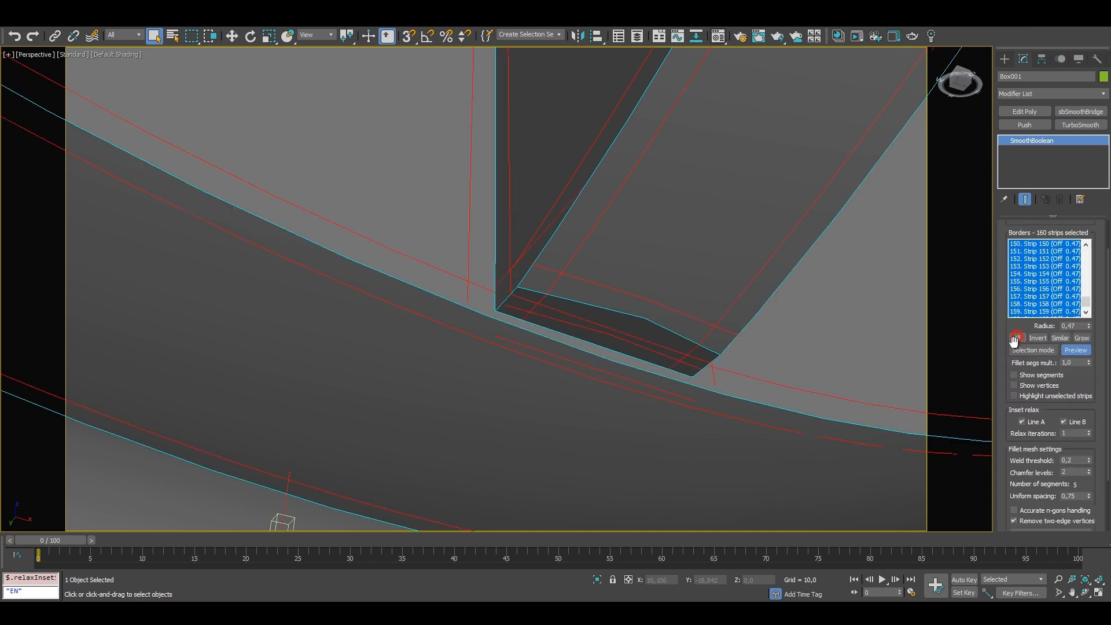
left_click_drag(1090, 324, 1080, 346)
scroll(506, 309, "up", 2)
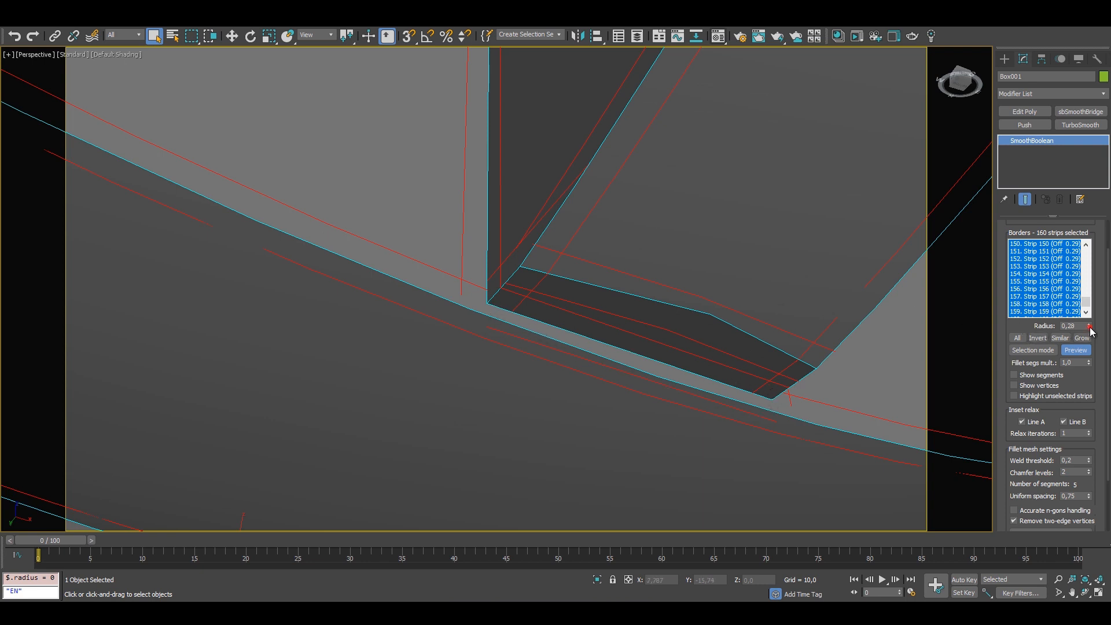
left_click_drag(1091, 331, 1091, 340)
Revert the object to ProBoolean and select the large sphere operand (Inter - Box002) with operands displayed, returning to the result display
left_click_drag(1052, 232, 1058, 289)
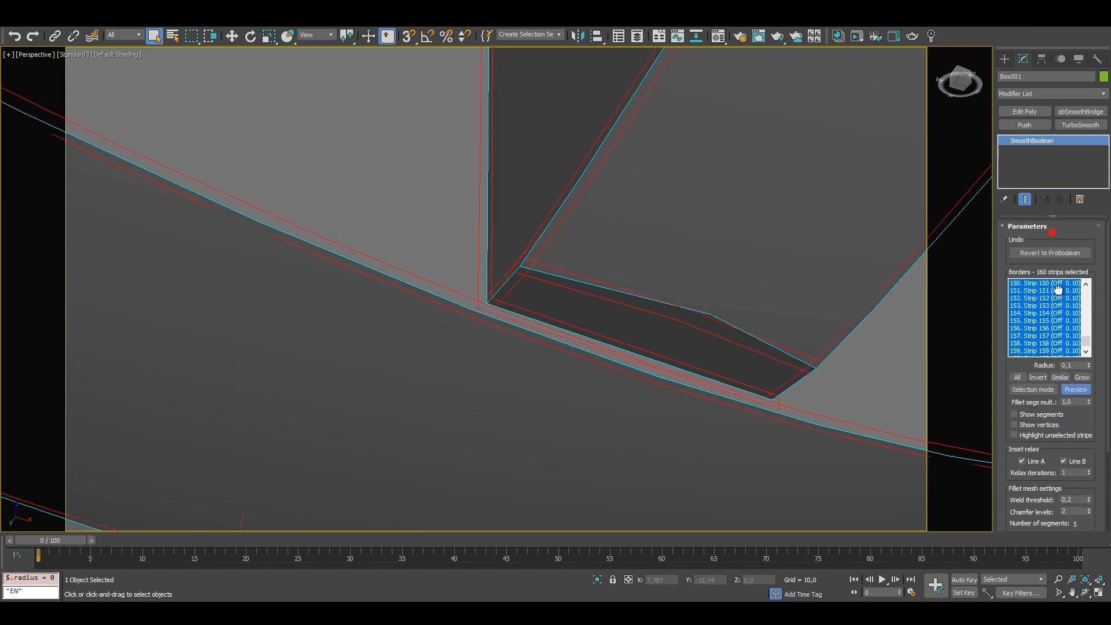
left_click(1050, 253)
left_click(576, 345)
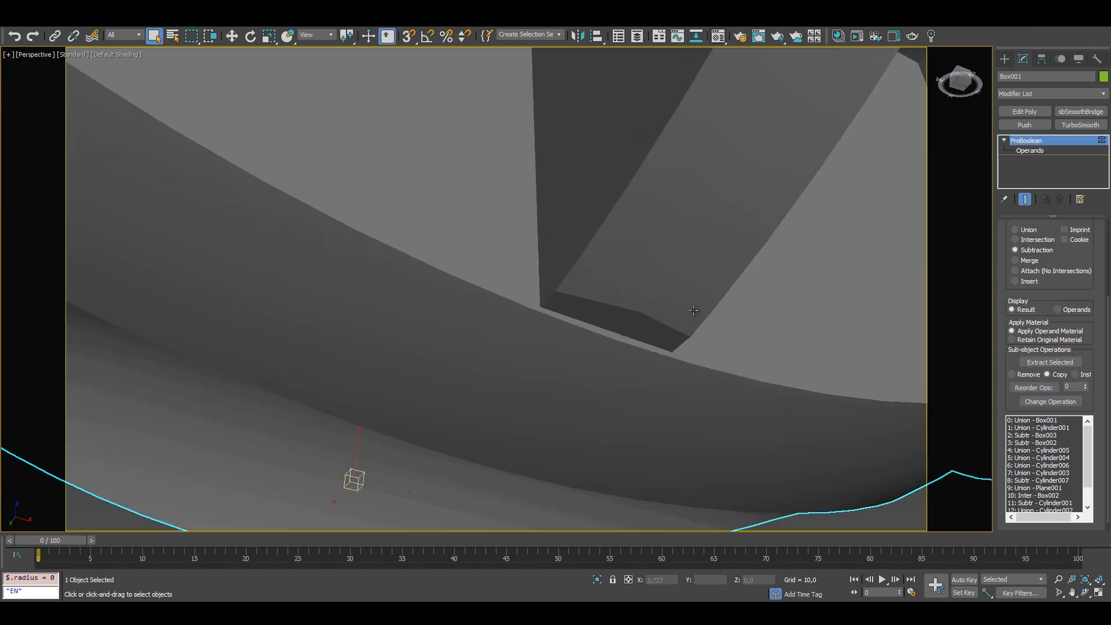
scroll(693, 311, "down", 5)
left_click(1048, 150)
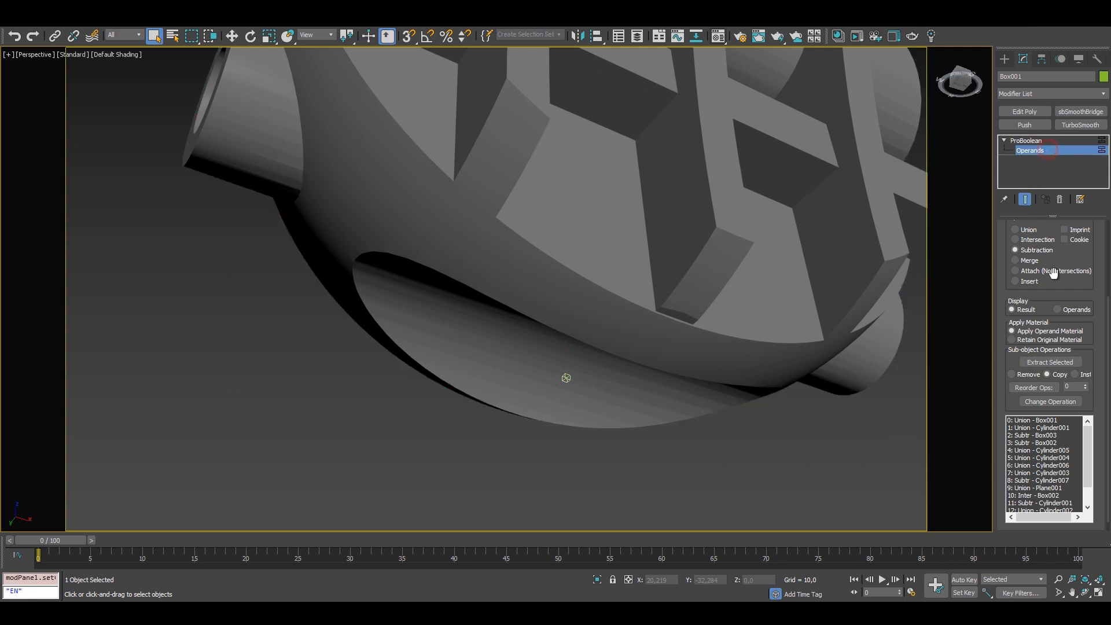
left_click(1081, 312)
scroll(752, 210, "down", 5)
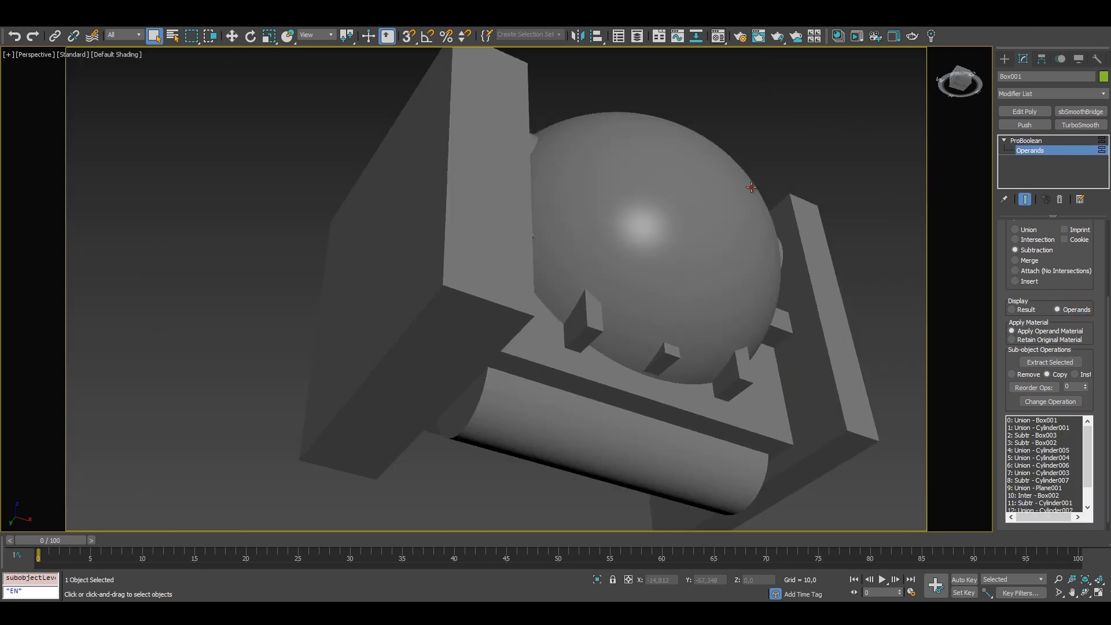
left_click(751, 187)
left_click(1035, 313)
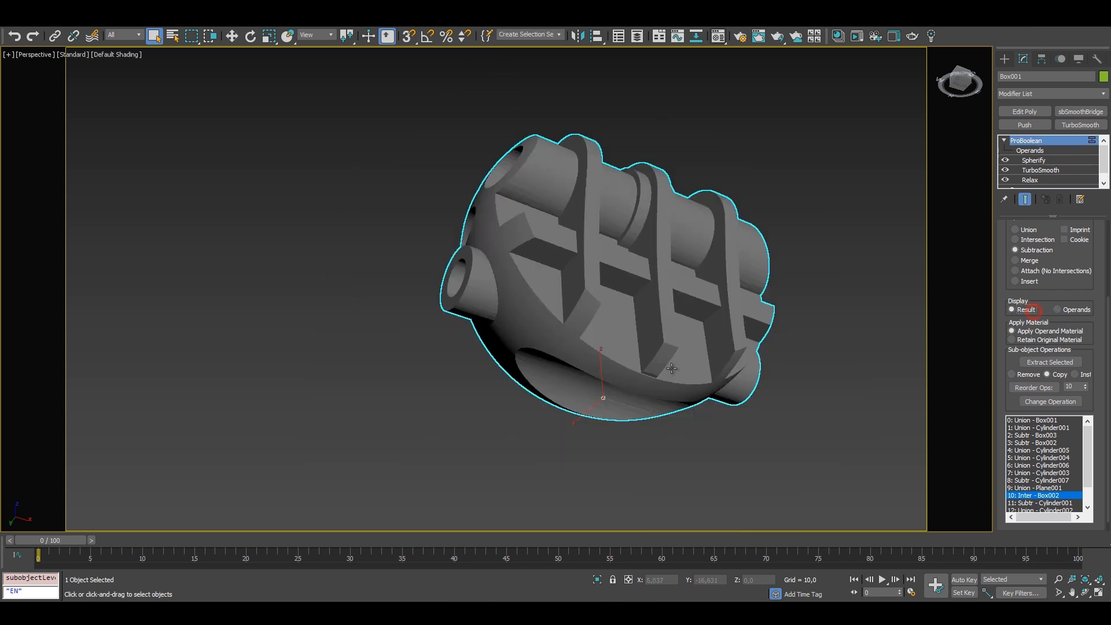
Raise the selected sphere operand along Z to about 30.63, removing the narrow sliver at the middle rib's base
scroll(652, 369, "up", 5)
left_click(231, 35)
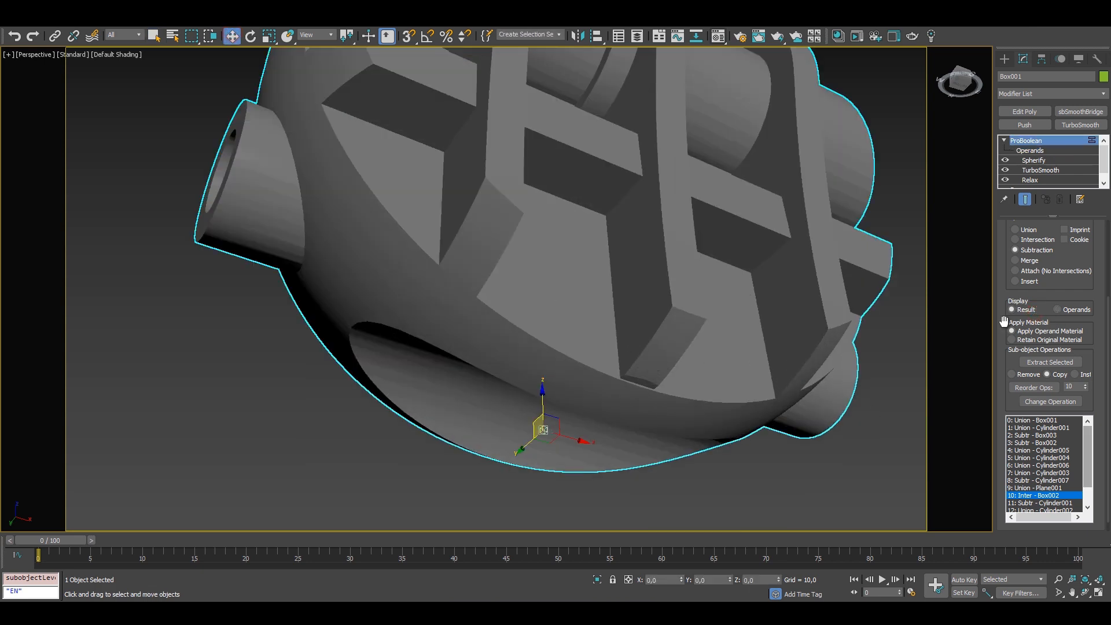
left_click(1058, 150)
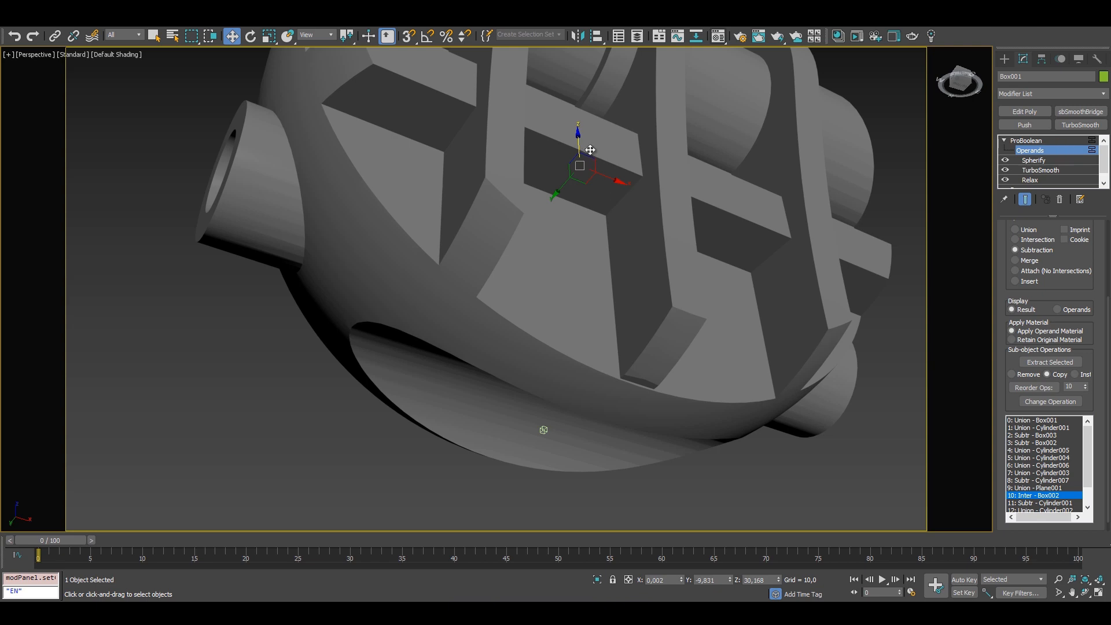
key("F4")
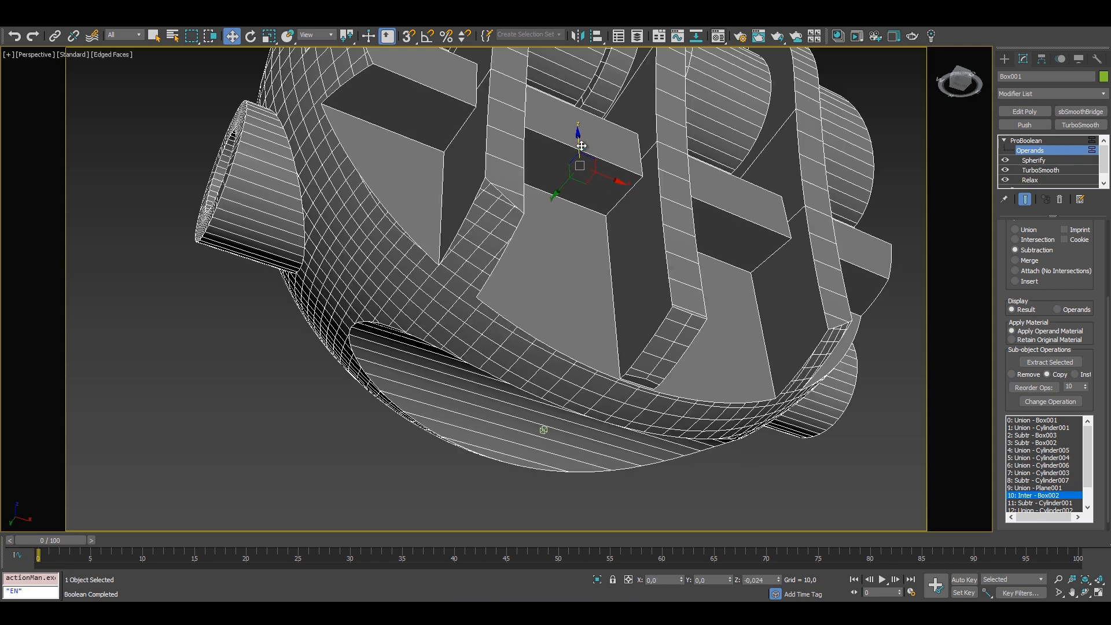
scroll(619, 324, "down", 3)
key("F4")
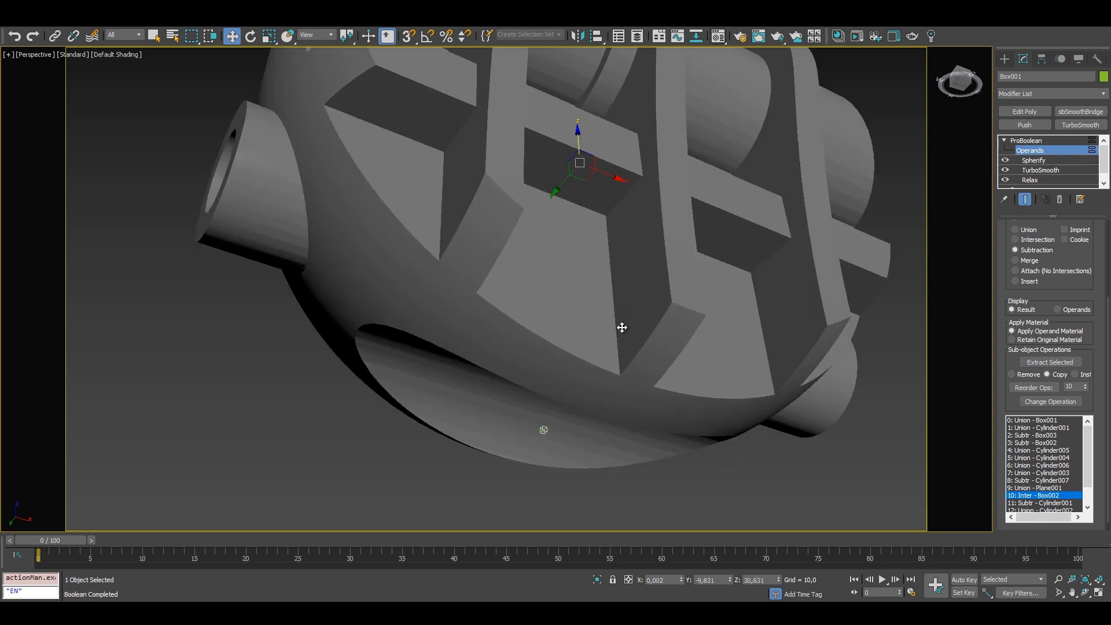
Convert the corrected boolean object to SmoothBoolean with redundant vertices removed and strip density at 1.0
scroll(628, 369, "down", 5)
middle_click_drag(627, 369, 629, 396, "alt")
left_click(1005, 59)
key("z")
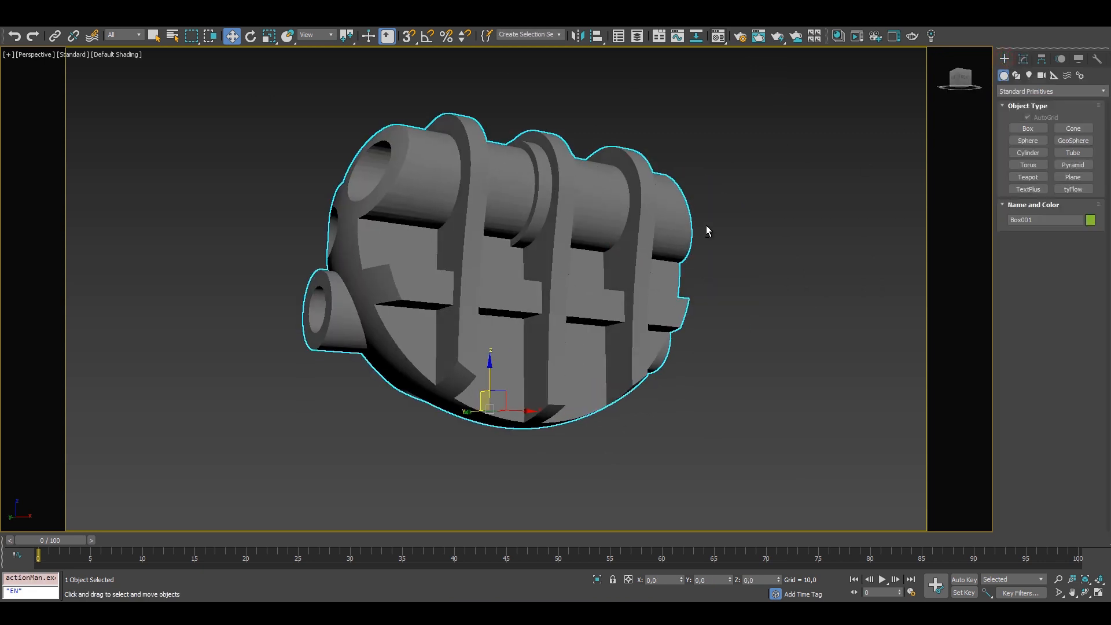
right_click(714, 187)
mouse_move(793, 304)
left_click(860, 321)
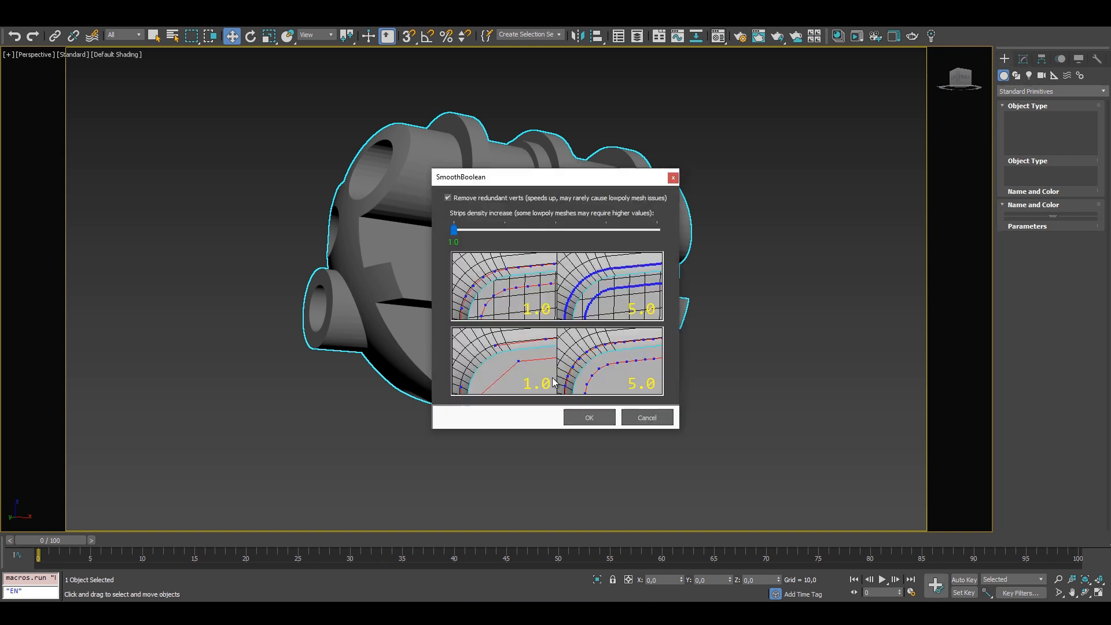
left_click(579, 414)
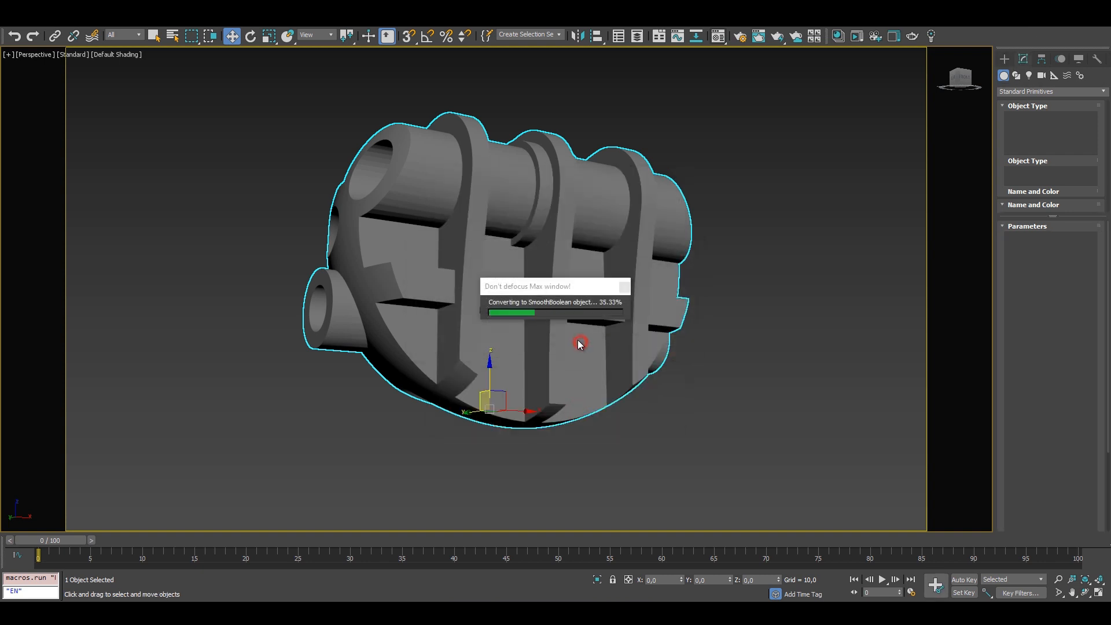
Select every border strip by inverting the empty selection, preview the offsets and set the fillet radius to 0.253
middle_click_drag(548, 339, 549, 318, "alt")
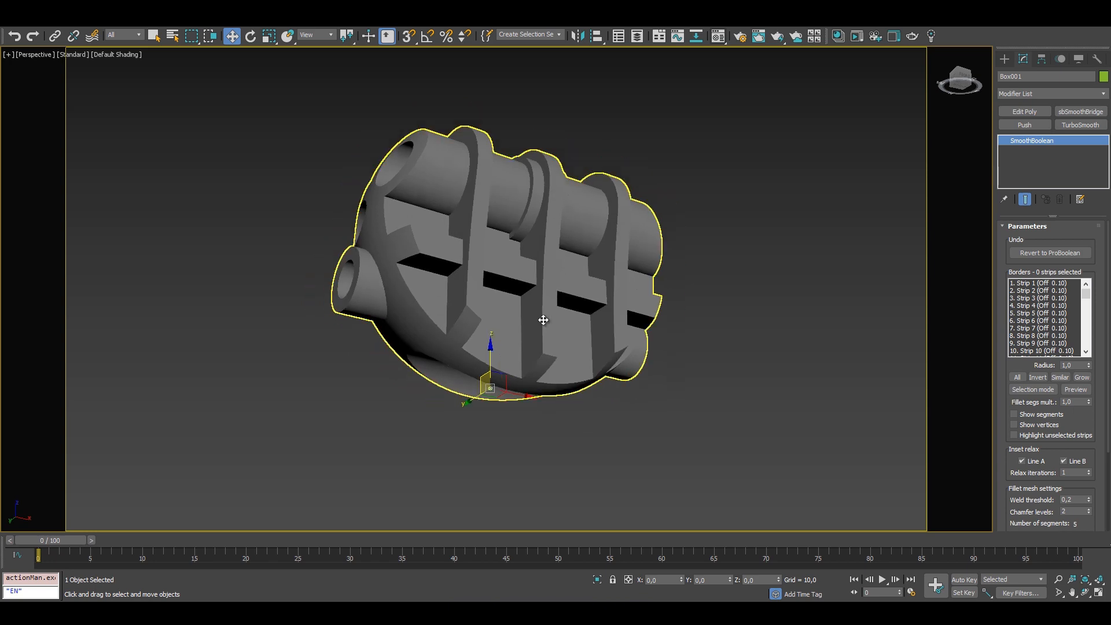
left_click(1036, 377)
left_click(1076, 389)
scroll(528, 379, "up", 10)
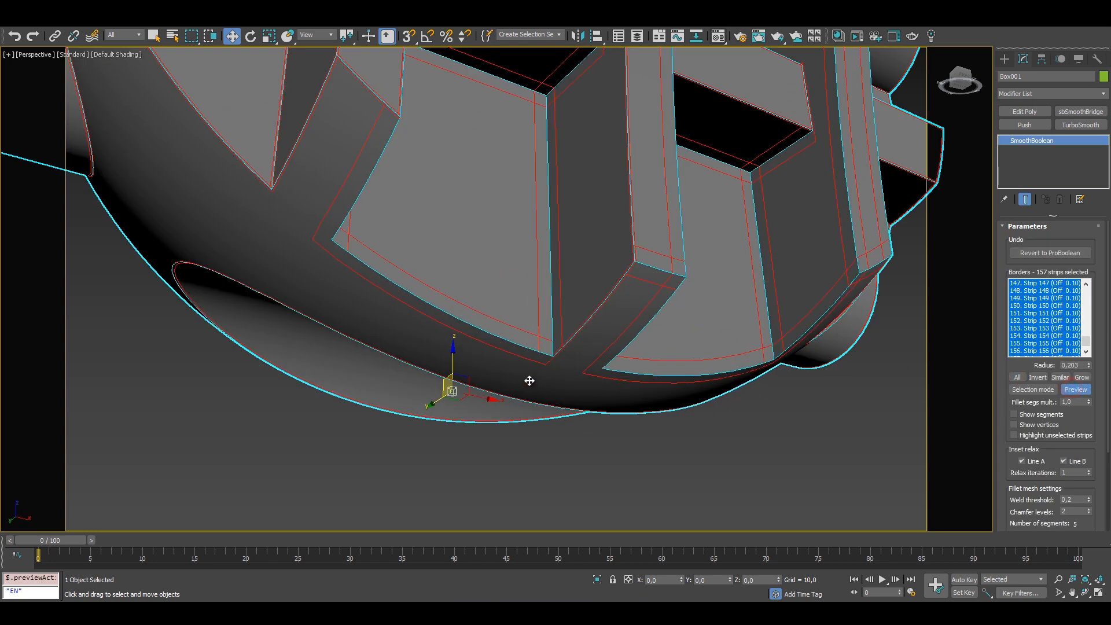
left_click_drag(1092, 368, 1092, 363)
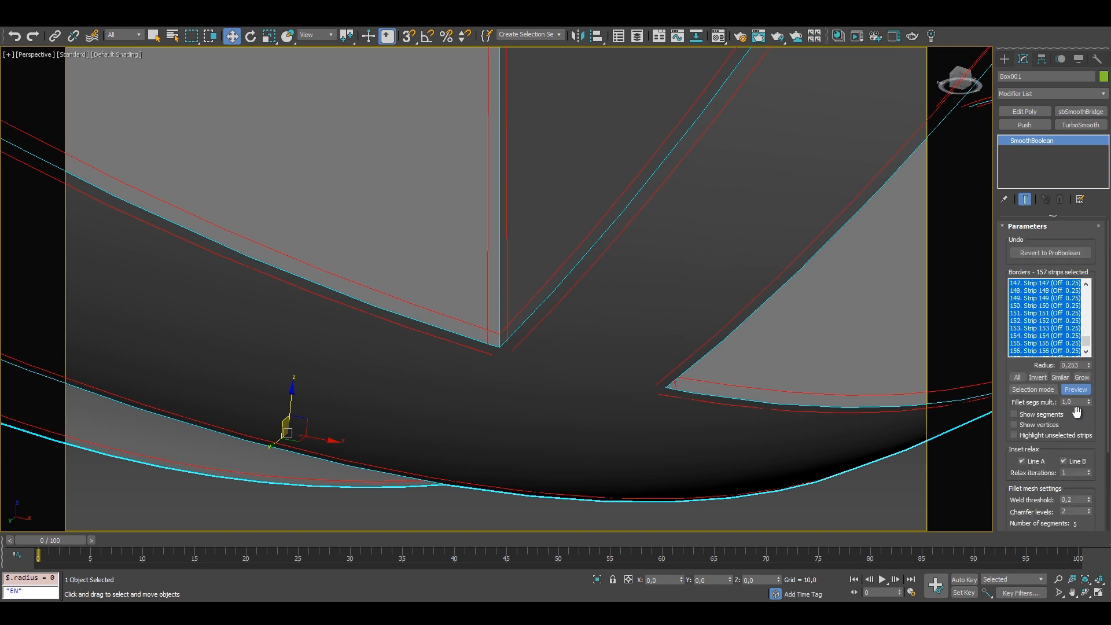
Check which strip is flagged in the fillet mesh settings and select strip 18 in the border list
left_click_drag(1088, 423, 1084, 353)
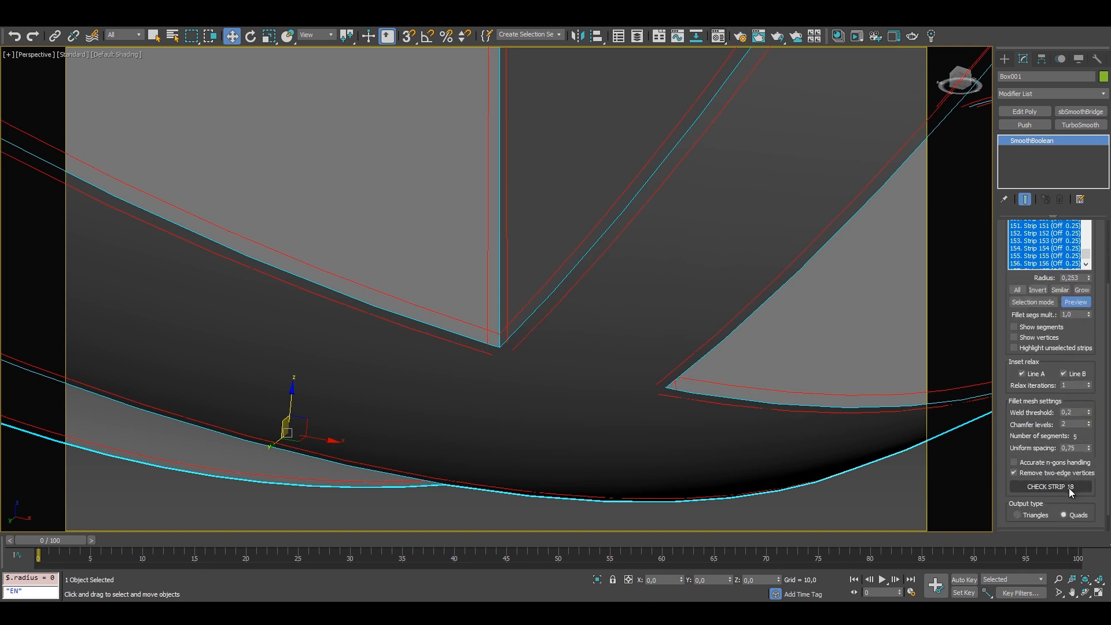
left_click(1106, 269)
left_click_drag(1086, 329, 1092, 302)
left_click(1035, 321)
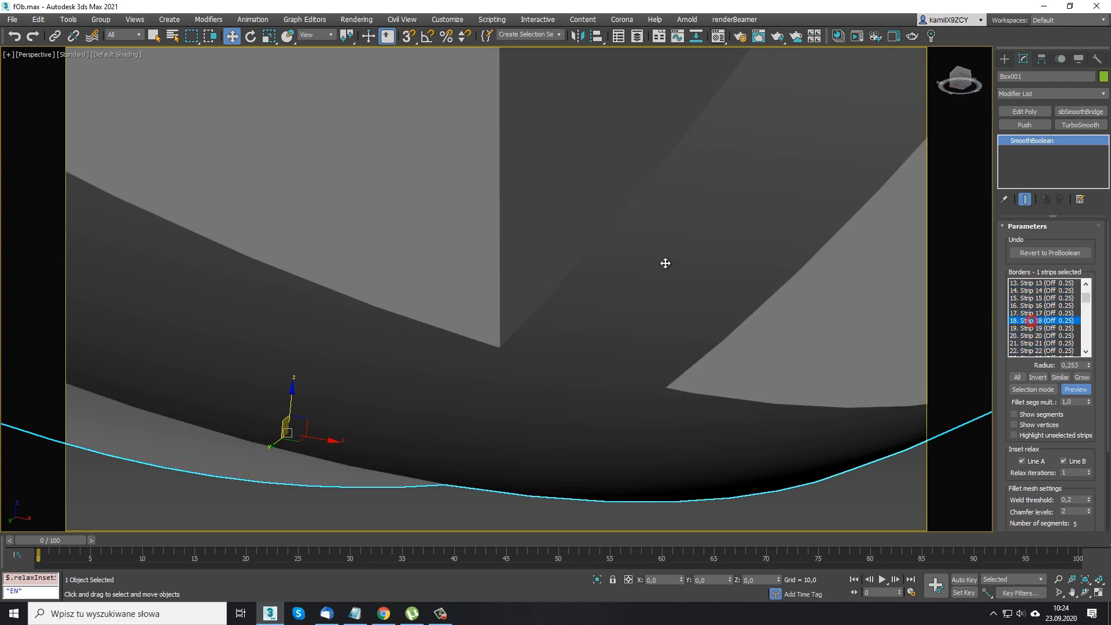
Examine the end of strip 18 up close with edged faces shown, where it meets the flat back face
scroll(665, 260, "down", 10)
middle_click_drag(583, 376, 436, 280, "alt")
scroll(423, 257, "up", 8)
scroll(419, 237, "down", 6)
key("F4")
scroll(480, 253, "up", 6)
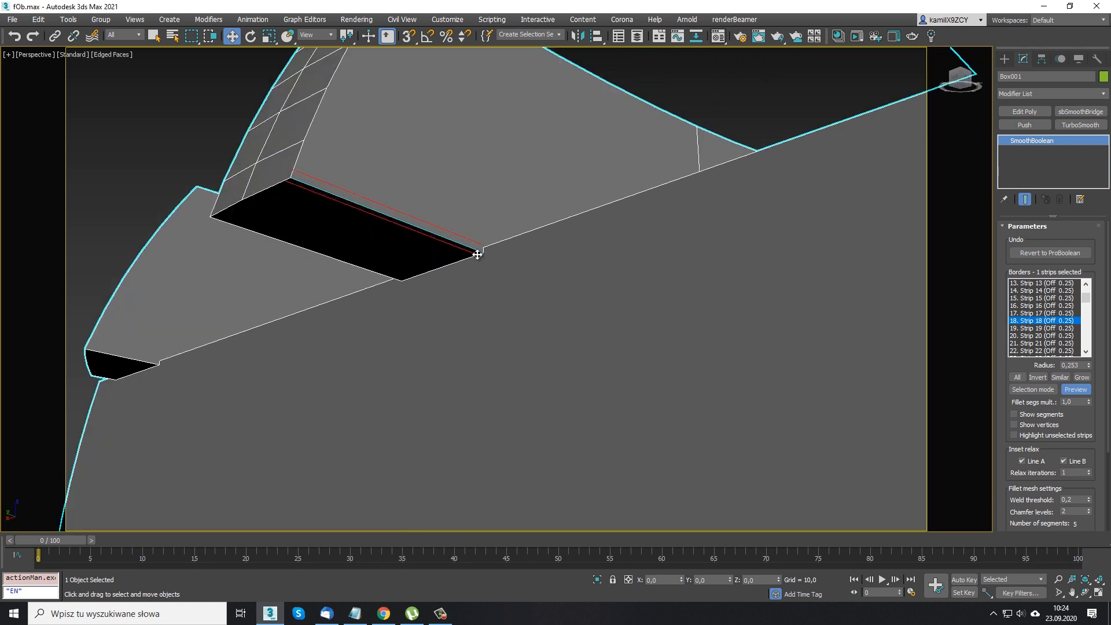
scroll(477, 254, "up", 5)
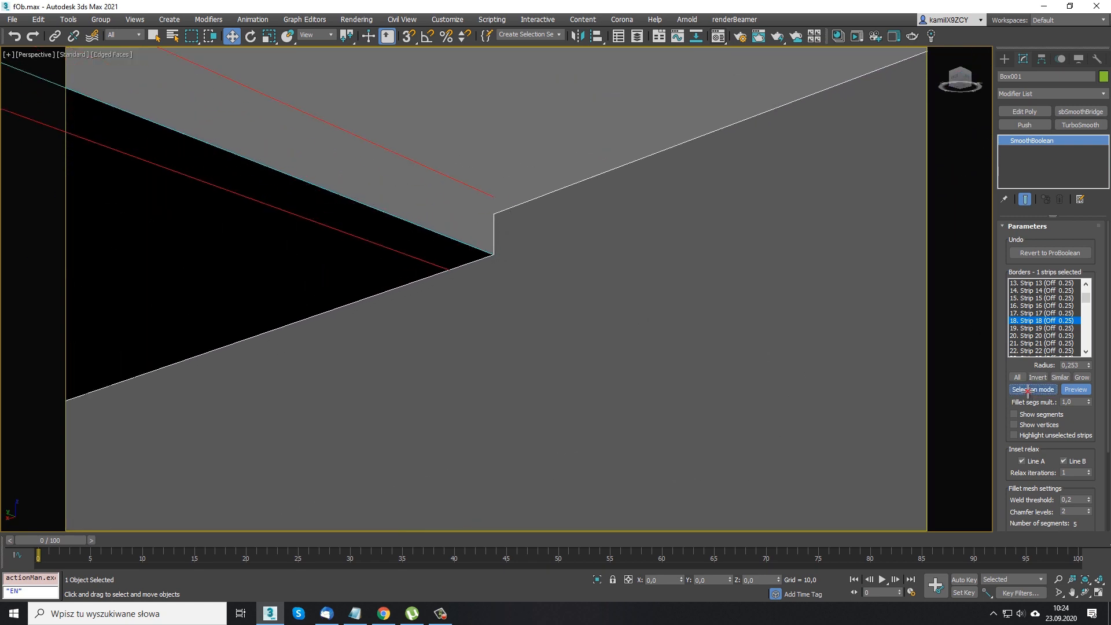
Pick the border strip beside the small notch in the viewport, select all strips and reduce their radius to 0.133
left_click(1027, 390)
left_click(499, 232)
right_click(520, 217)
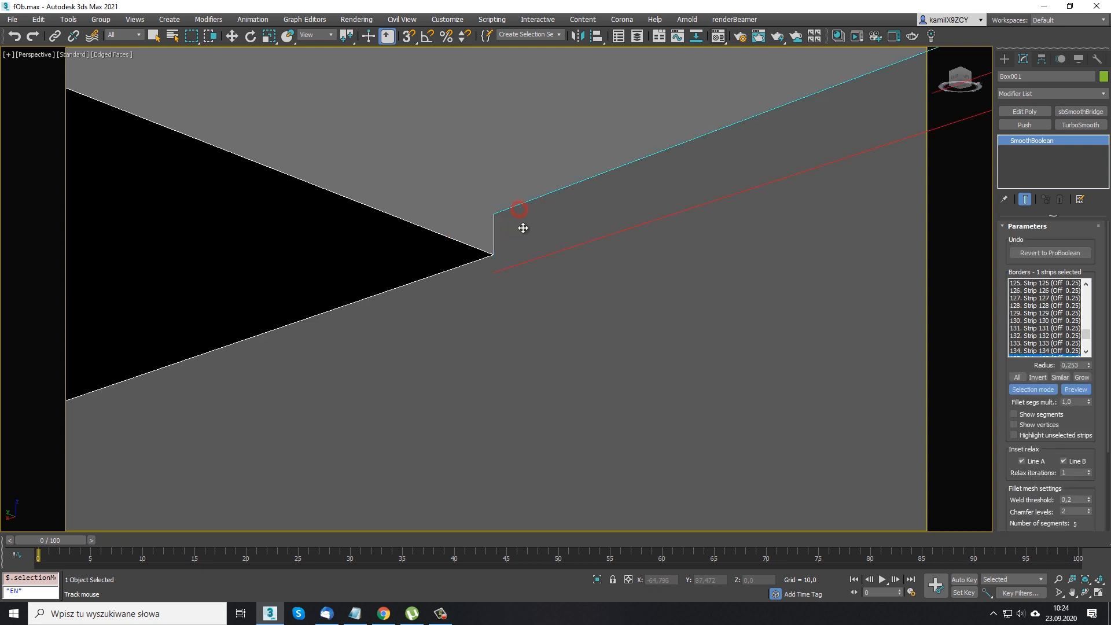
left_click(1018, 377)
left_click_drag(1086, 369, 1084, 374)
scroll(613, 308, "down", 5)
scroll(613, 307, "down", 5)
Revert the object to ProBoolean and activate the Box primitive with AutoGrid, facing the flat back of the model
left_click(1050, 253)
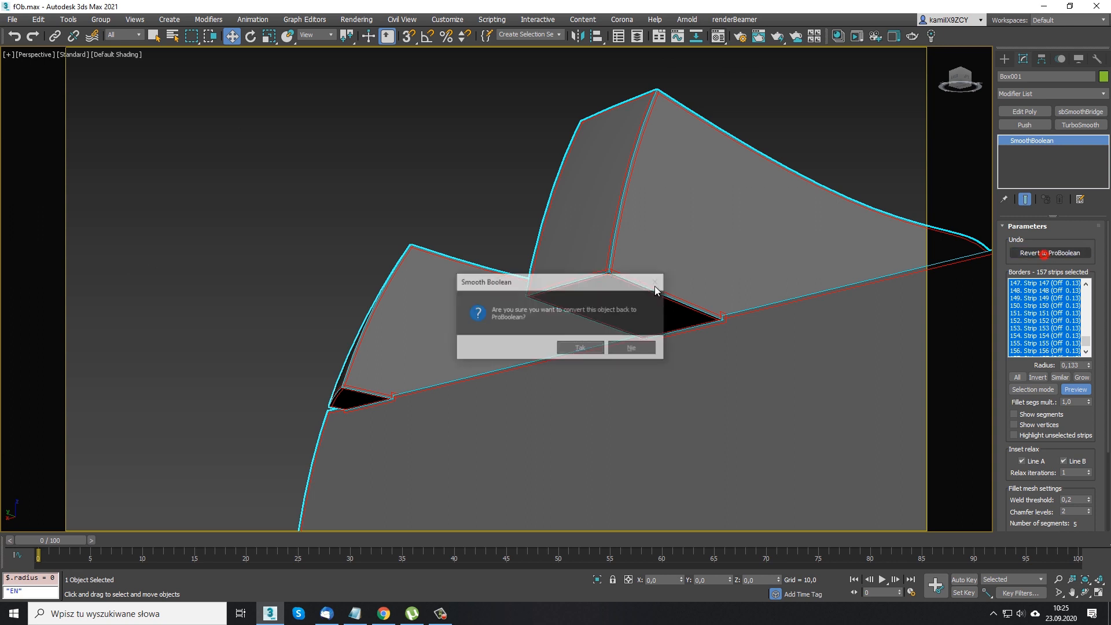
left_click(585, 348)
scroll(506, 283, "down", 5)
middle_click_drag(505, 283, 568, 309, "alt")
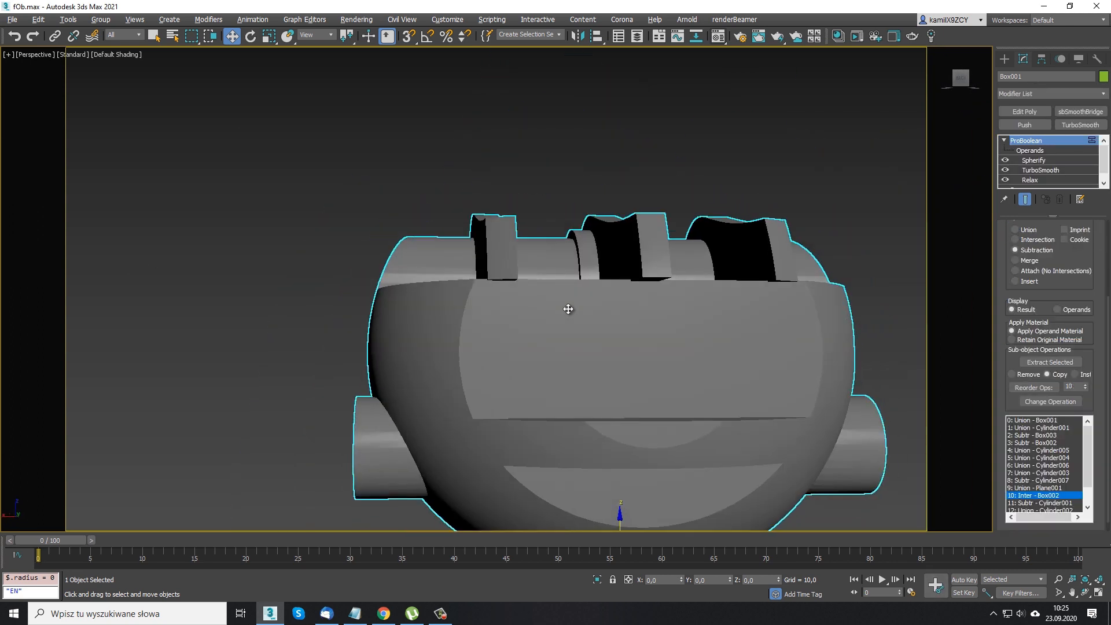
left_click(1005, 58)
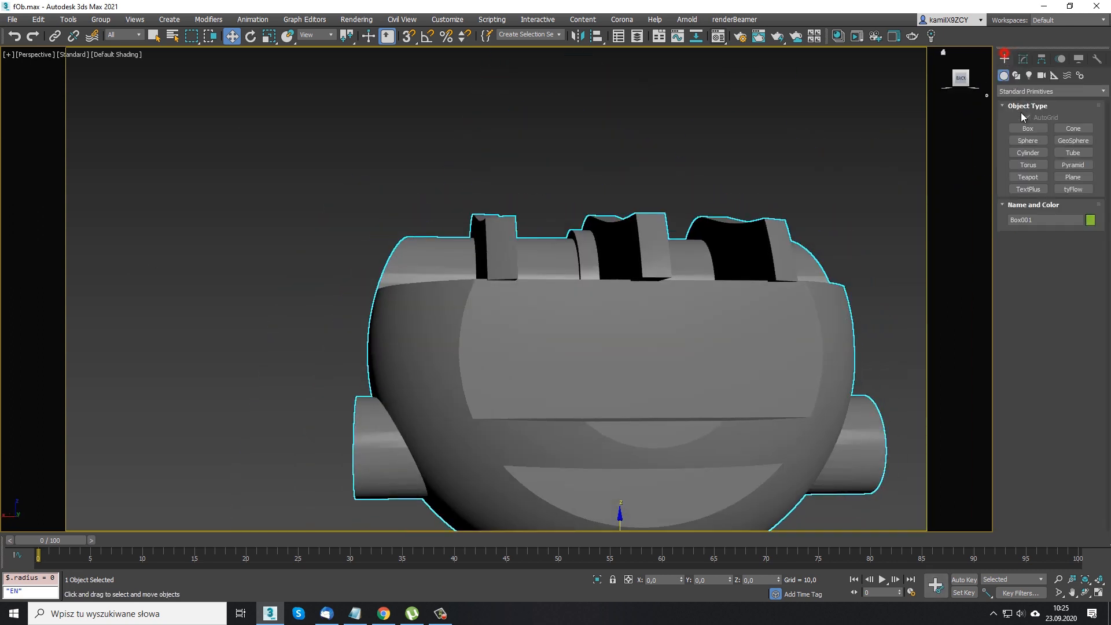
scroll(523, 371, "down", 3)
middle_click_drag(523, 370, 529, 341, "alt")
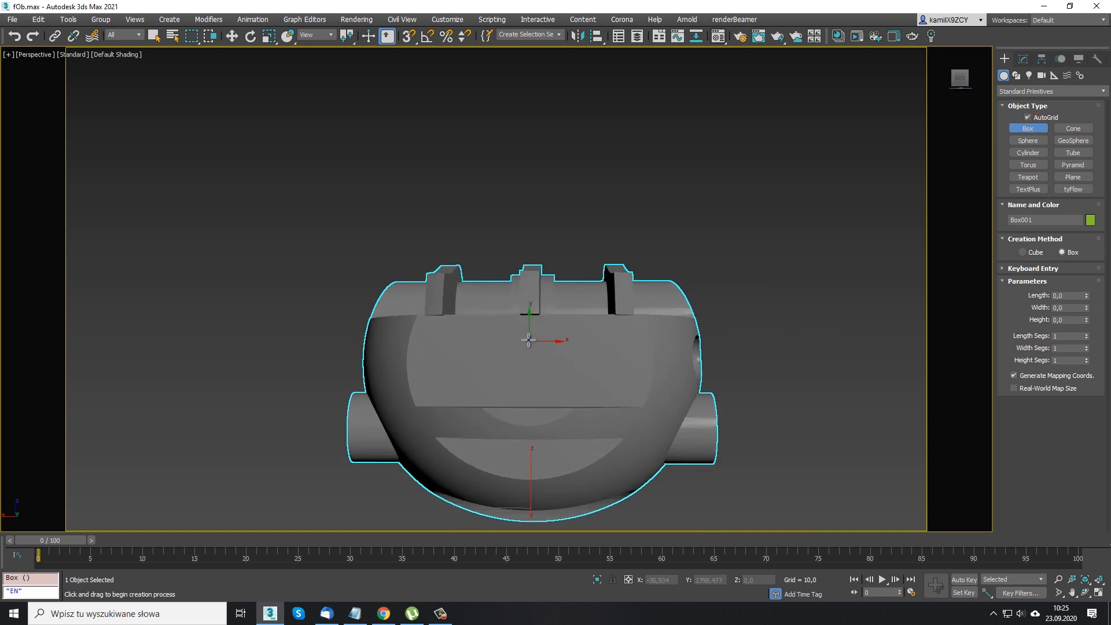
left_click(530, 341)
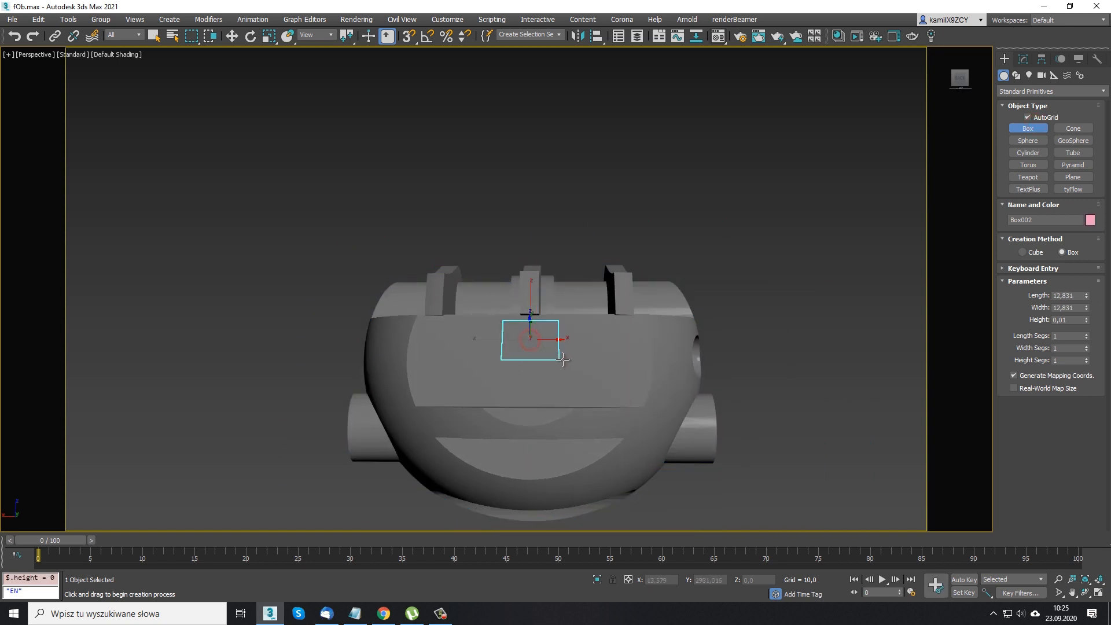
left_click_drag(584, 370, 589, 375)
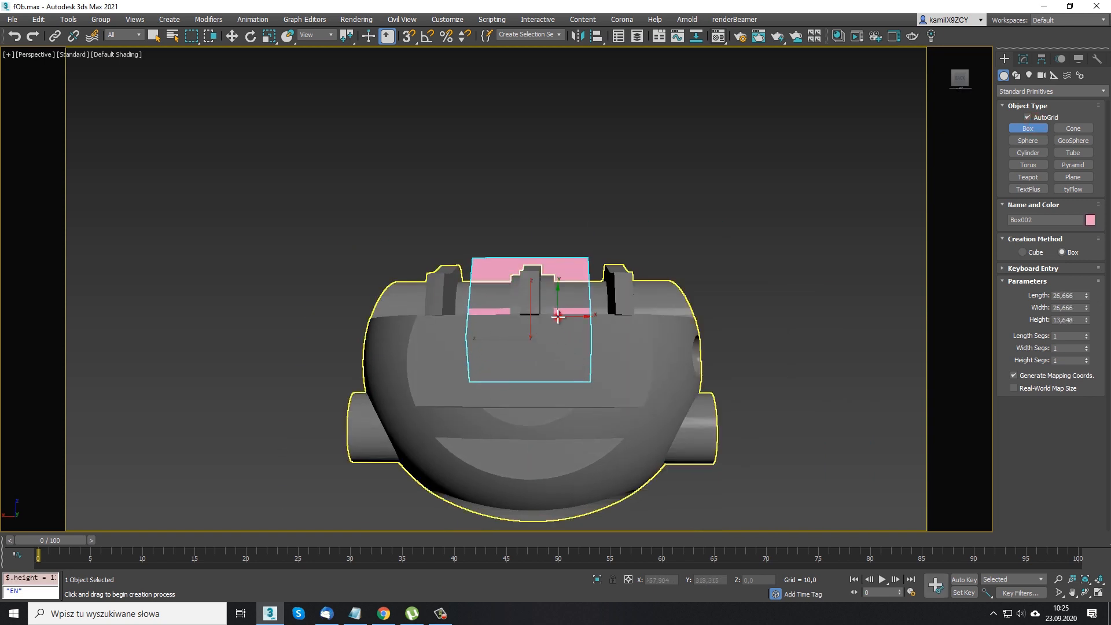
right_click(560, 339)
Draw a box on the flat back face and resize it to about 16.8 long, 76.5 wide and 22.5 high
mouse_move(560, 338)
middle_mouse_down("alt")
mouse_move(656, 373)
mouse_move(651, 359)
middle_mouse_up("alt")
key("F4")
scroll(649, 357, "up", 3)
left_click_drag(681, 333, 640, 397)
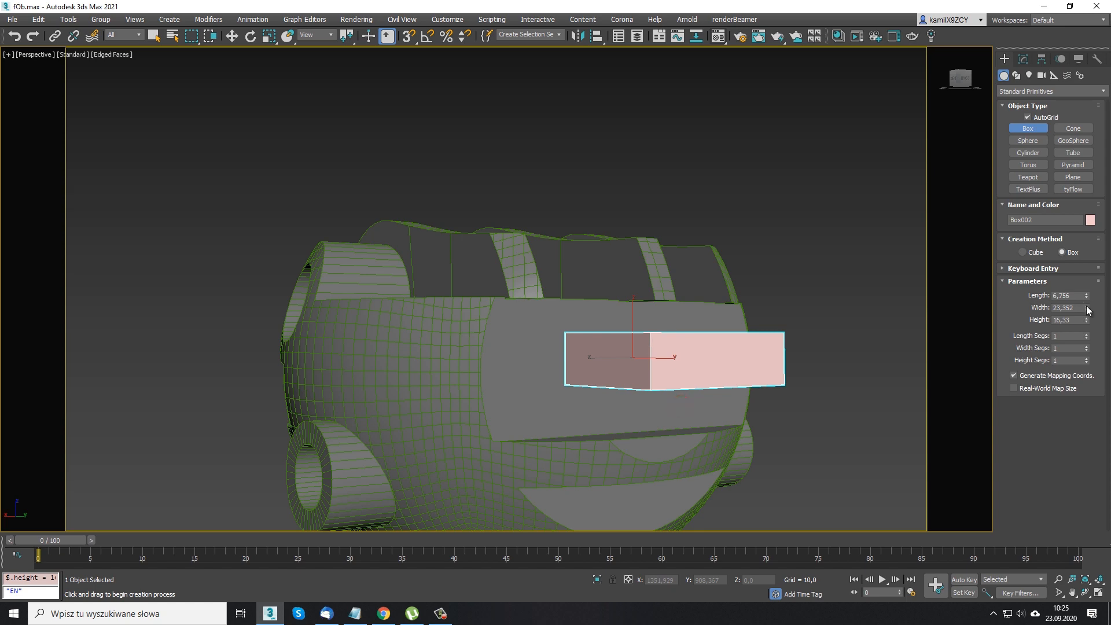
left_click_drag(1087, 308, 1085, 223)
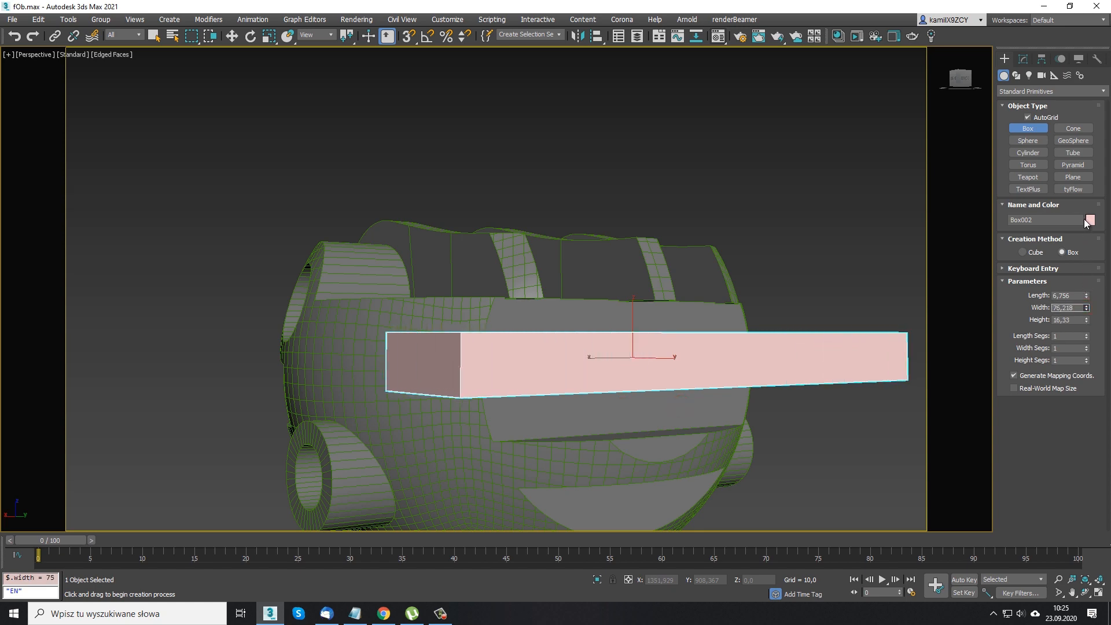
left_click_drag(1087, 314, 870, 216)
Move the box up to Z 42.296 and to Y 14.513, against the ends of the three ribs
left_click(238, 38)
middle_click_drag(570, 324, 703, 354, "alt")
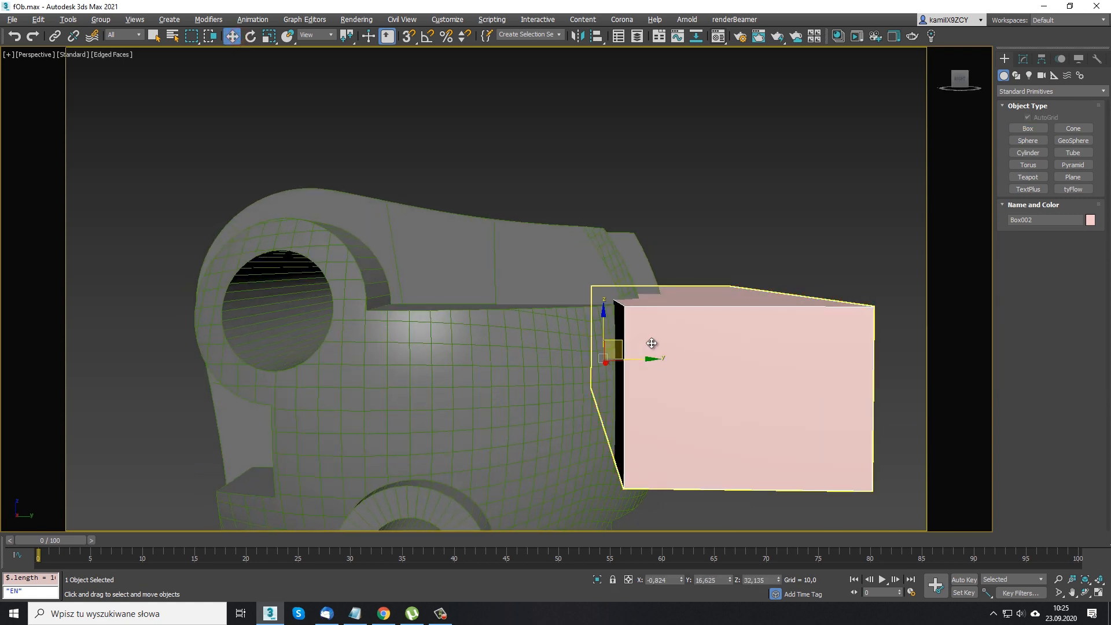
left_click_drag(622, 342, 607, 266)
middle_click_drag(609, 281, 606, 321, "alt")
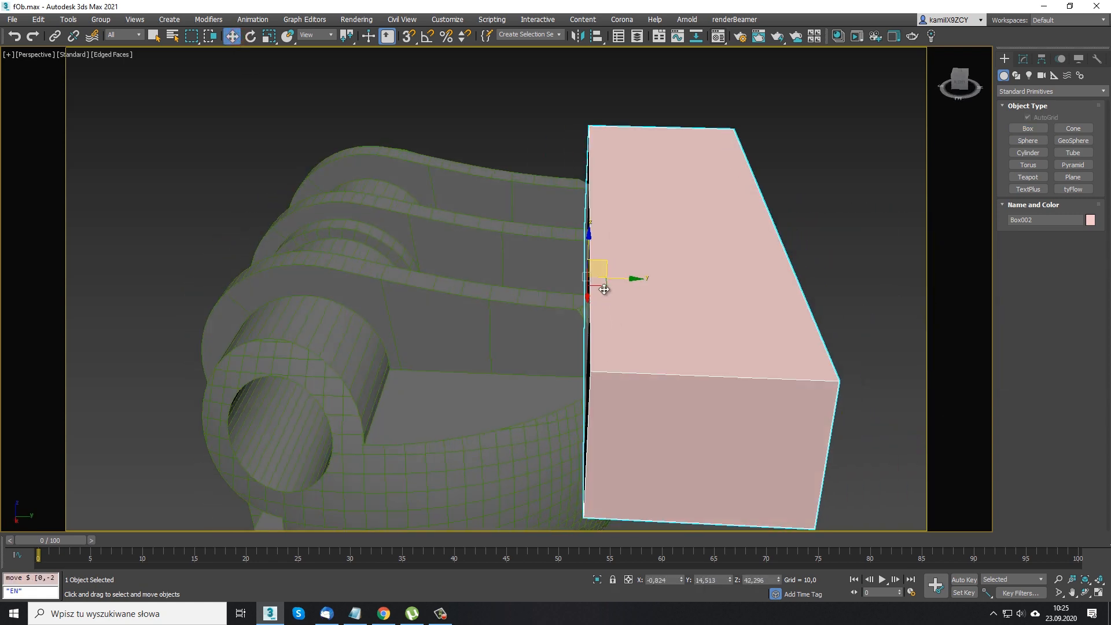
Position the box at Y 12.775 so that its front face cuts off the faulty corners at the rib ends
left_click_drag(623, 276, 644, 277)
scroll(605, 306, "up", 4)
scroll(606, 306, "up", 3)
middle_click_drag(634, 253, 561, 208, "alt")
left_click_drag(559, 207, 539, 204)
scroll(575, 248, "up", 3)
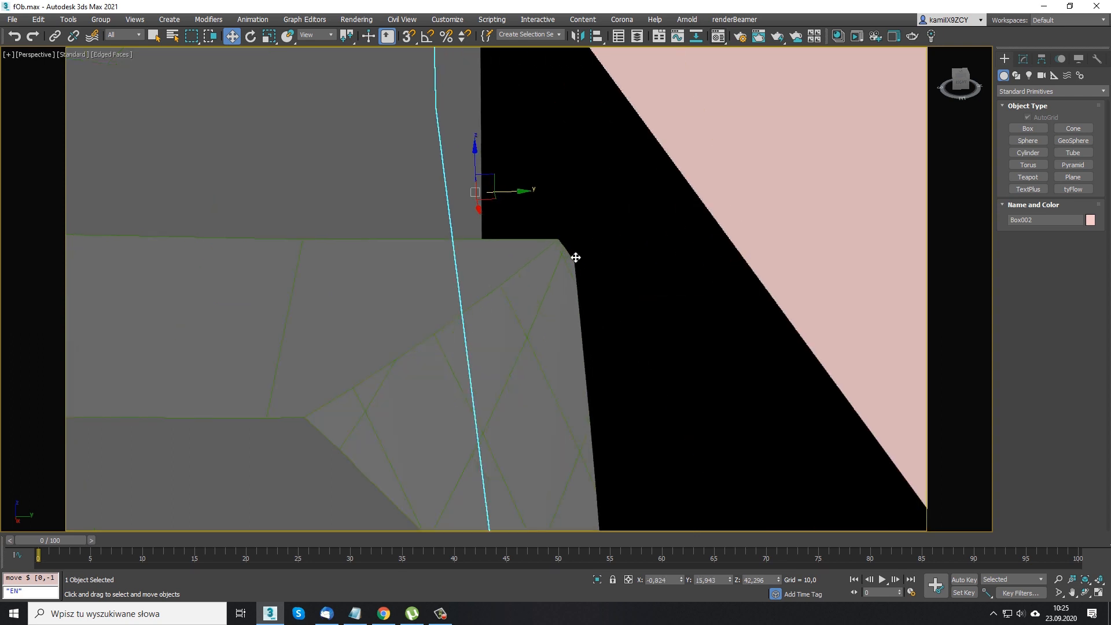
scroll(580, 260, "down", 3)
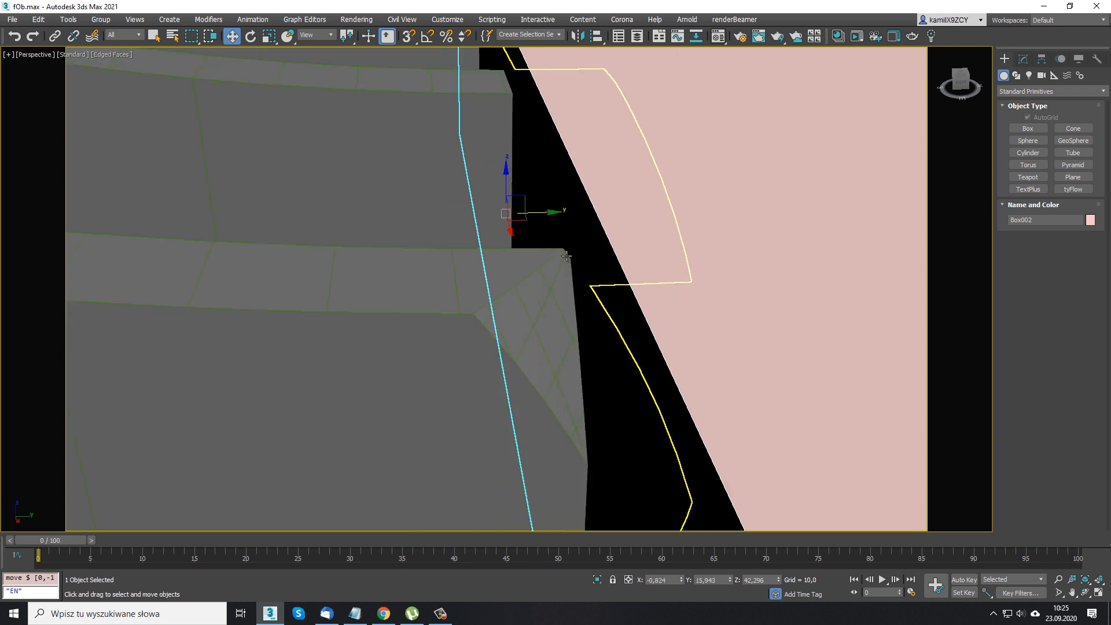
left_click_drag(536, 212, 506, 231)
scroll(533, 230, "down", 2)
scroll(506, 231, "down", 5)
middle_click_drag(485, 334, 495, 232, "alt")
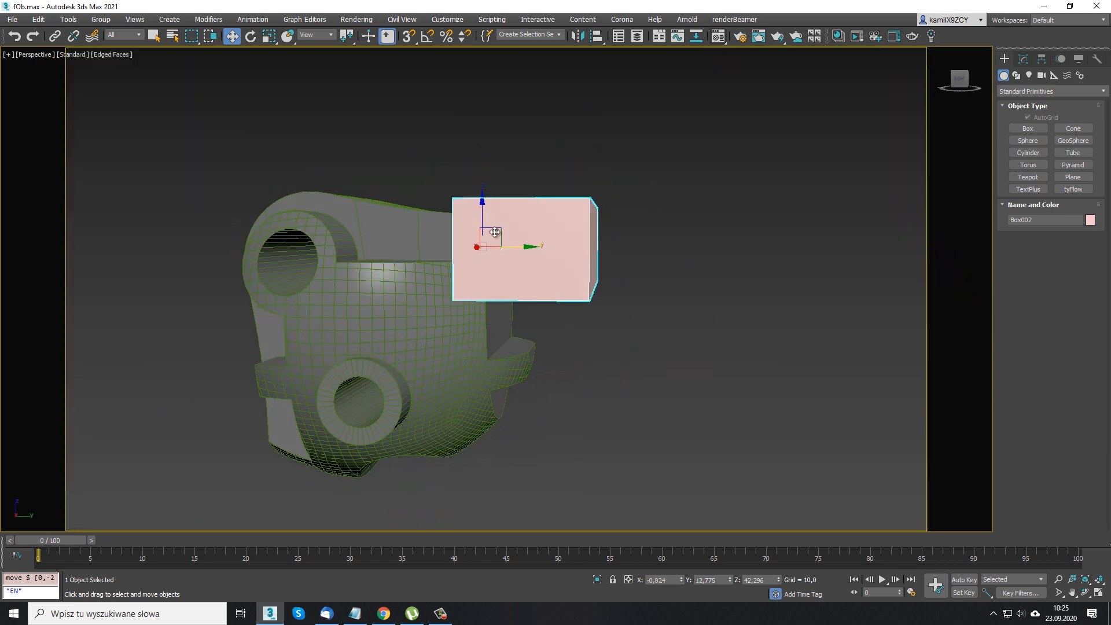
Lower the box to Z 39.004 and increase its length to about 20.5 so it covers the full height of the rib ends
left_click_drag(480, 213, 479, 239)
middle_click_drag(480, 238, 907, 75, "alt")
left_click(1023, 59)
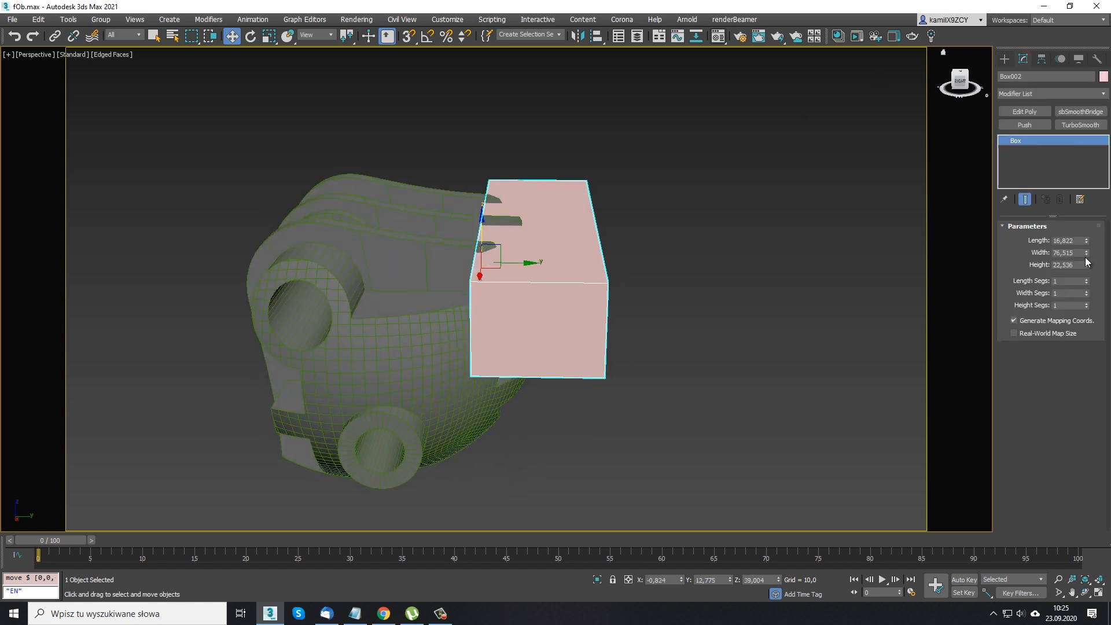
left_click_drag(1086, 240, 1085, 231)
middle_click_drag(866, 241, 470, 258, "alt")
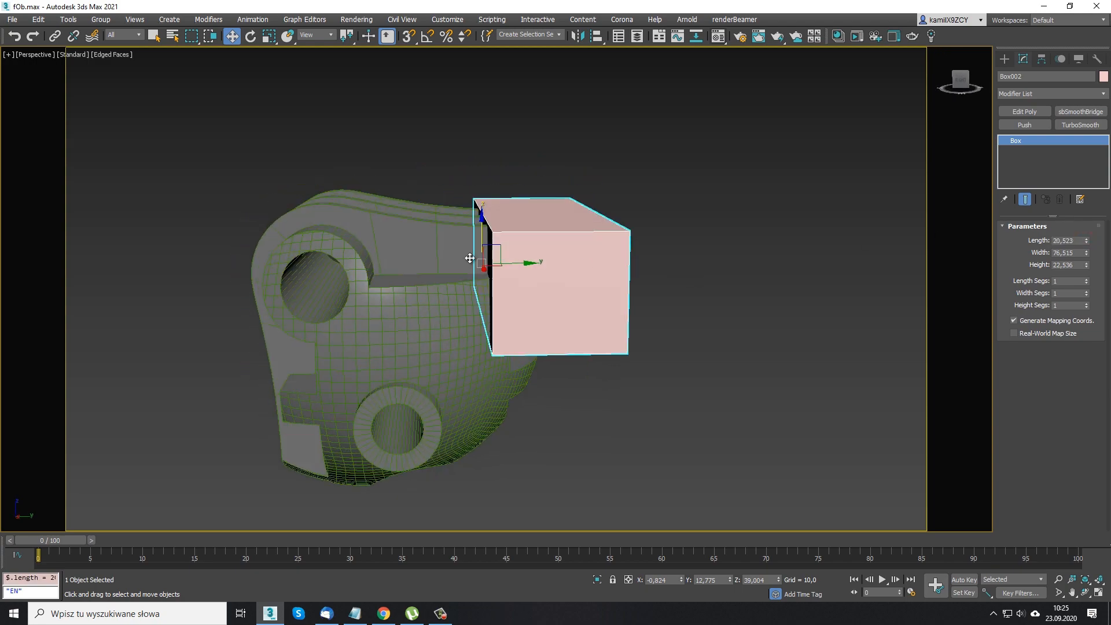
Subtract the box from the ribbed ProBoolean object and display it shaded without edges
left_click(403, 256)
left_click(1048, 239)
left_click(597, 282)
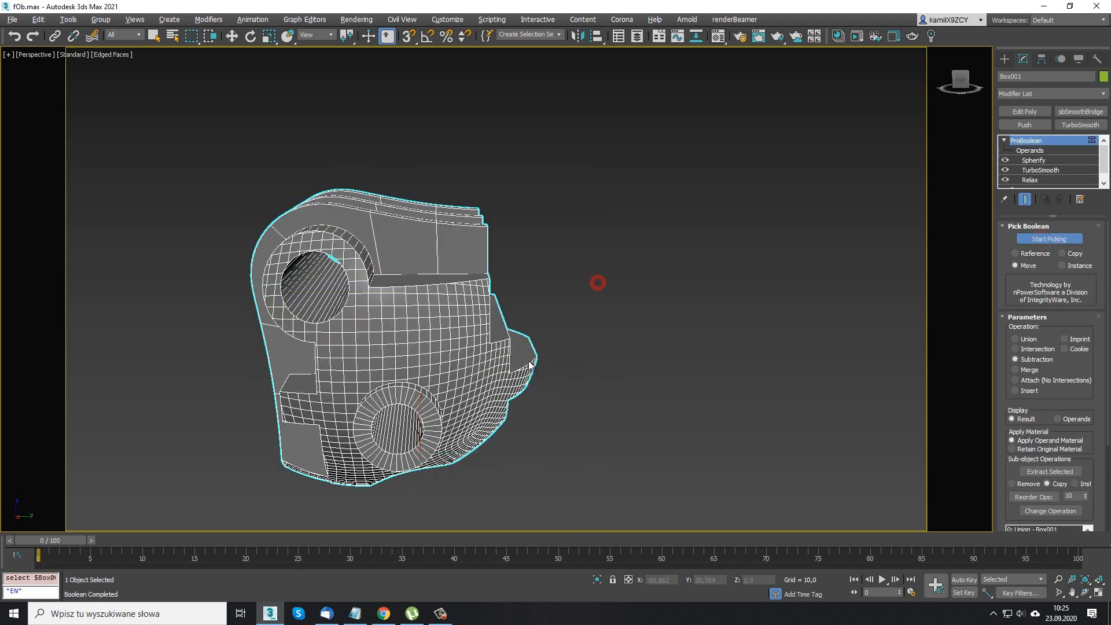
mouse_move(530, 364)
middle_mouse_down("alt")
mouse_move(456, 375)
mouse_move(550, 370)
middle_mouse_up("alt")
key("F4")
key("w")
Convert the trimmed object to SmoothBoolean and let it automatically fix the broken smoothing groups
right_click(676, 150)
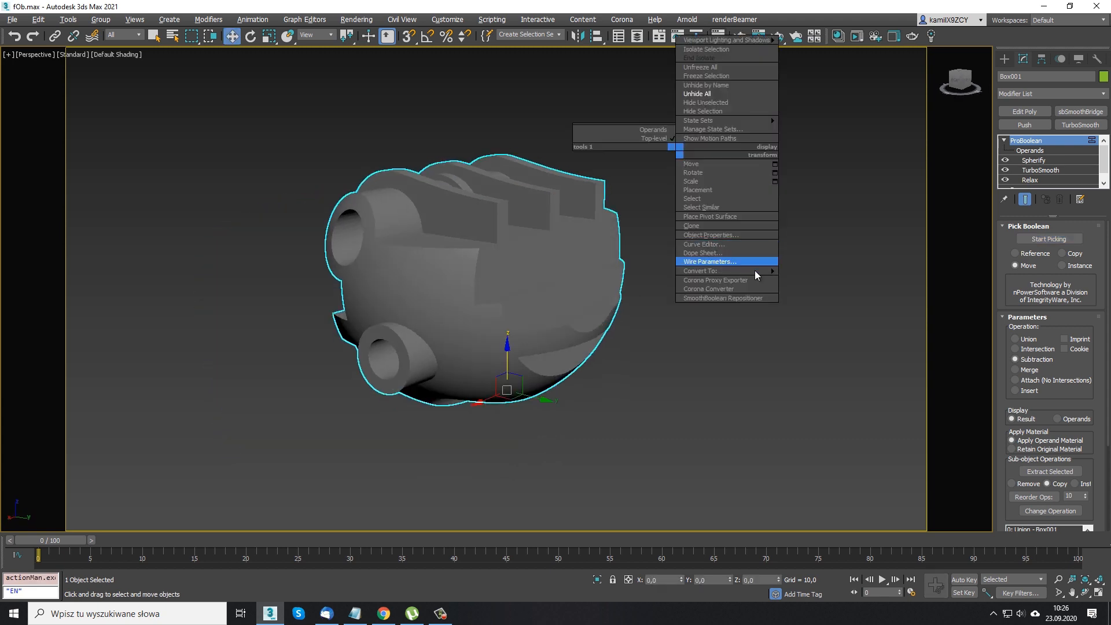
mouse_move(754, 271)
left_click(794, 286)
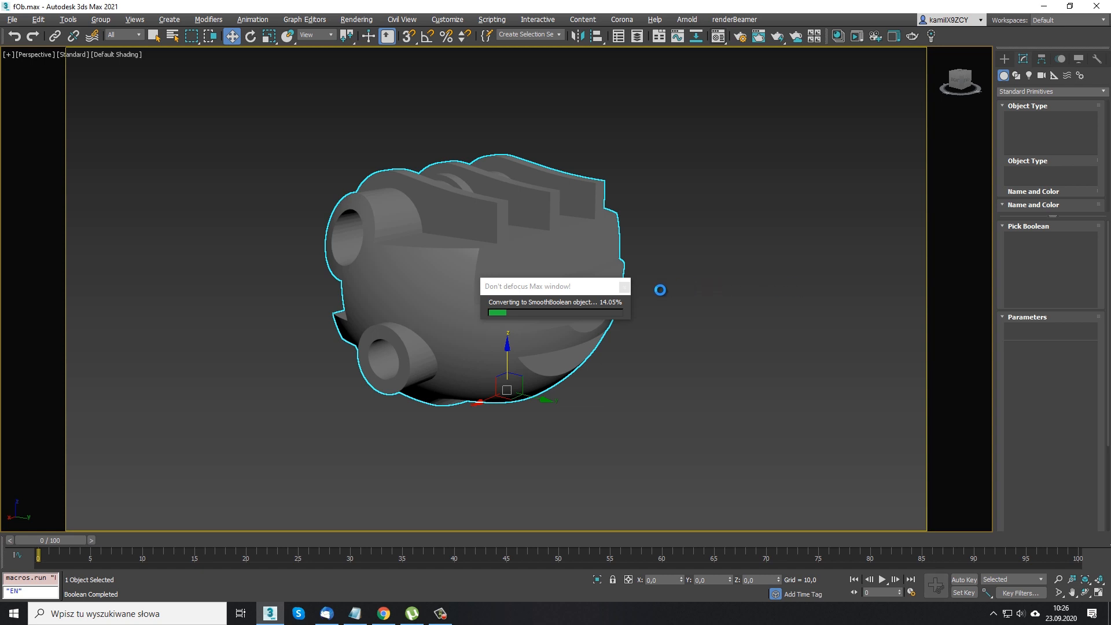
left_click(585, 417)
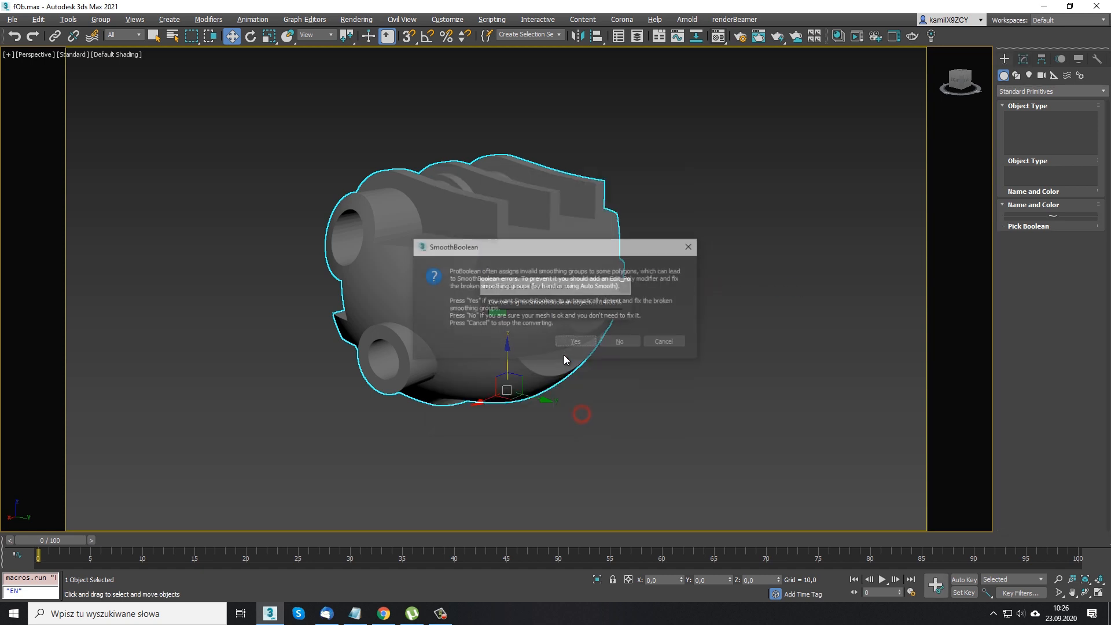
left_click(567, 342)
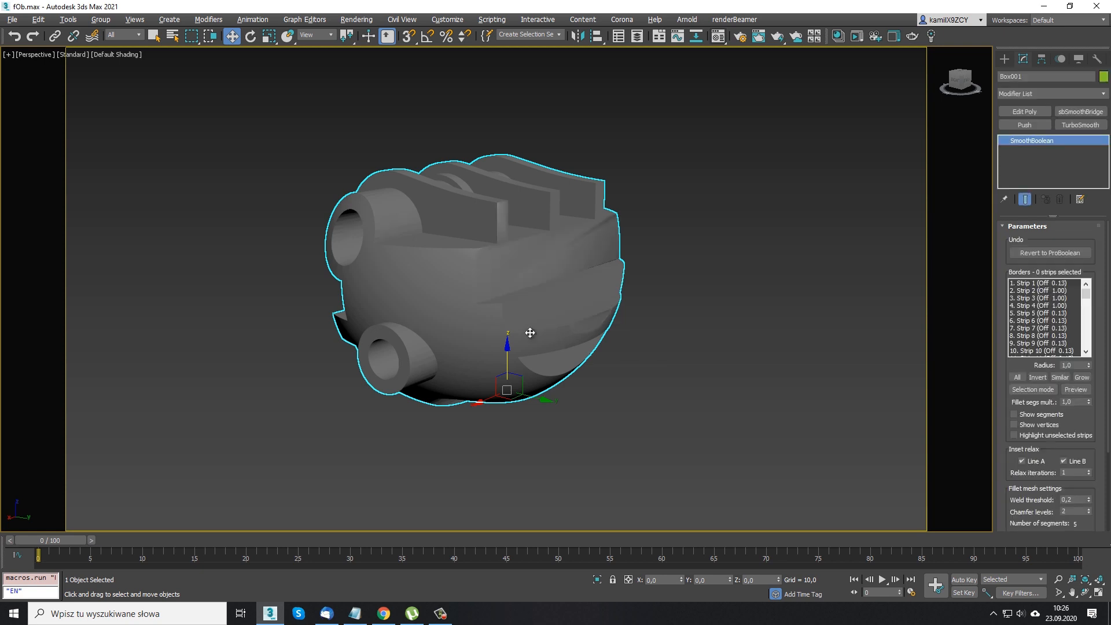
Examine the shading of the flat back faces and the crescent-shaped cut, with edged faces shown
middle_click_drag(529, 330, 477, 298, "alt")
scroll(528, 265, "up", 3)
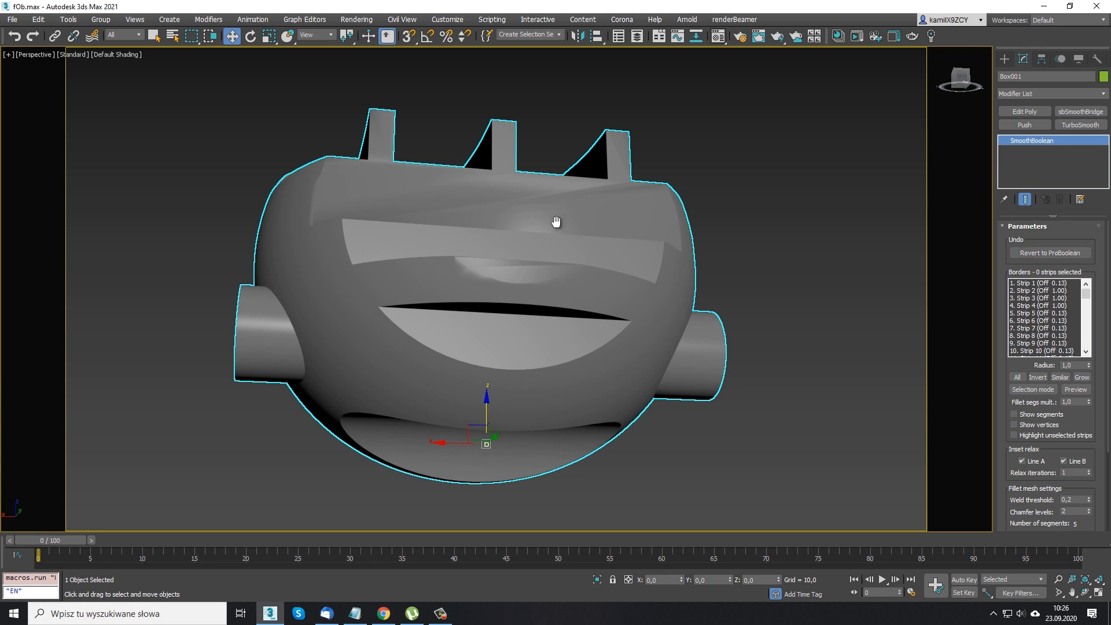
scroll(555, 223, "up", 3)
scroll(501, 312, "down", 1)
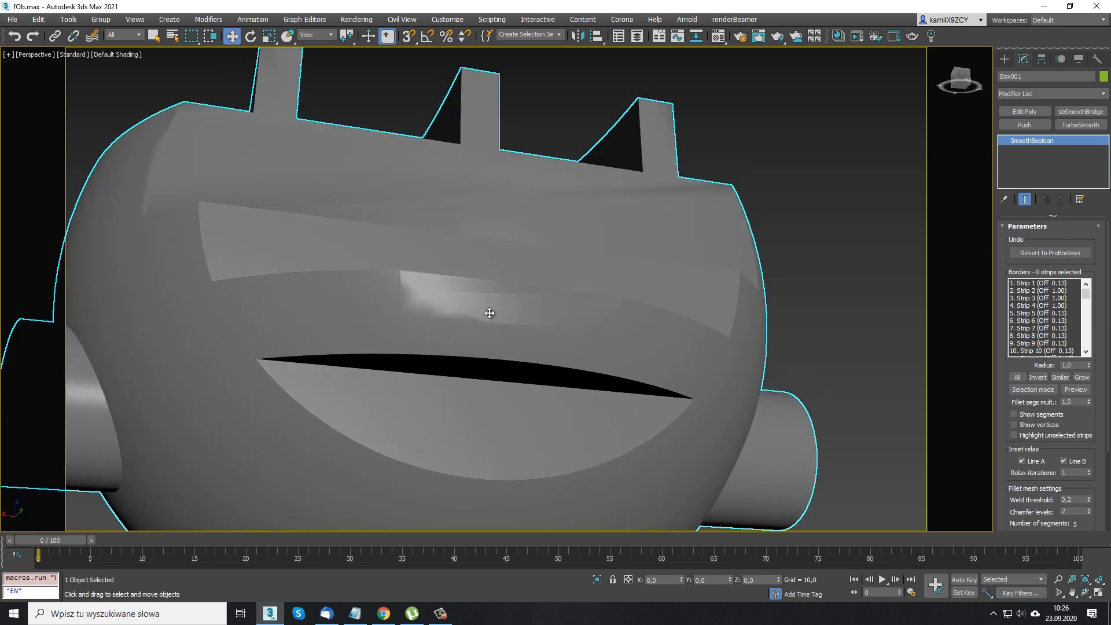
scroll(490, 313, "up", 2)
key("F4")
key("z")
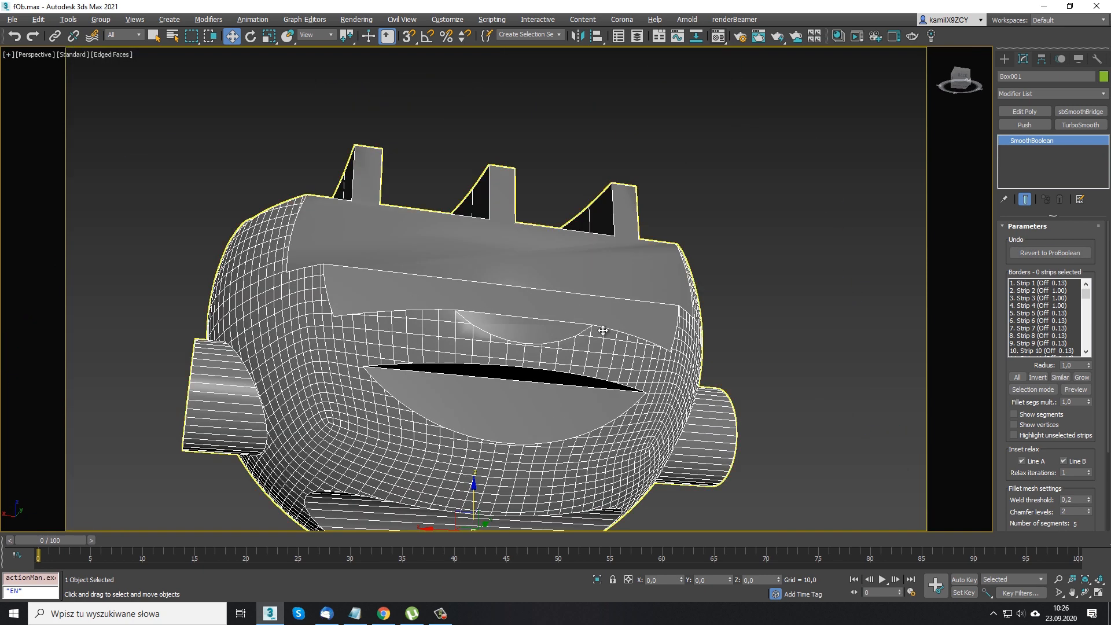
Revert the object to ProBoolean and add an Edit Poly modifier on top of it
left_click(1050, 252)
left_click(576, 347)
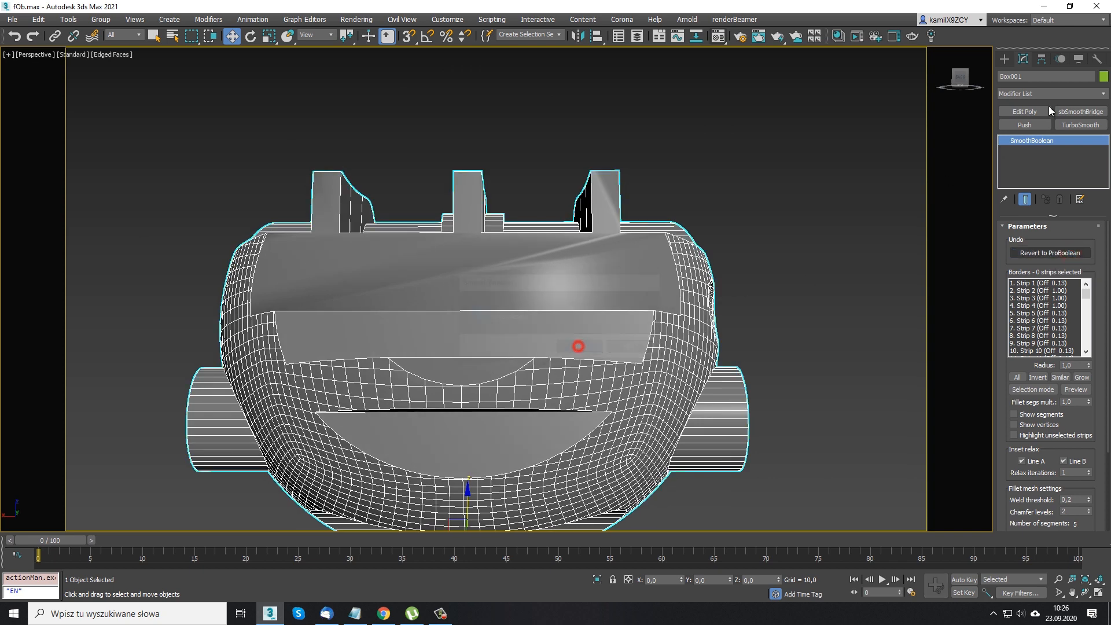
left_click(1037, 110)
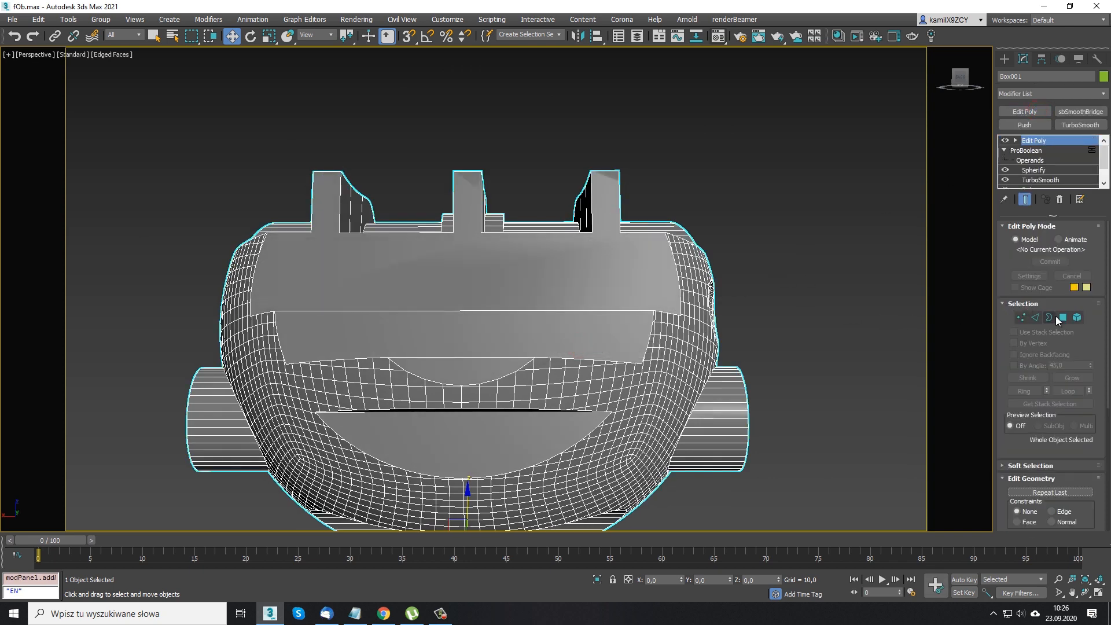
Auto Smooth all polygons with a threshold of 28, then clear the polygon selection
left_click(1058, 317)
scroll(1076, 363, "down", 10)
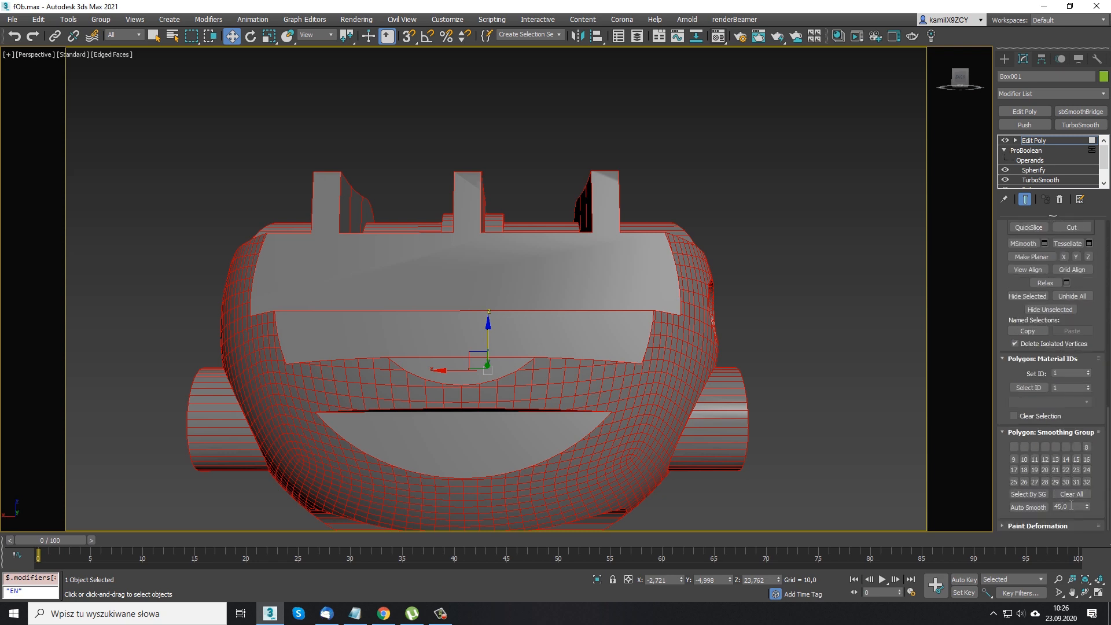
type("28")
left_click(1044, 512)
left_click(837, 317)
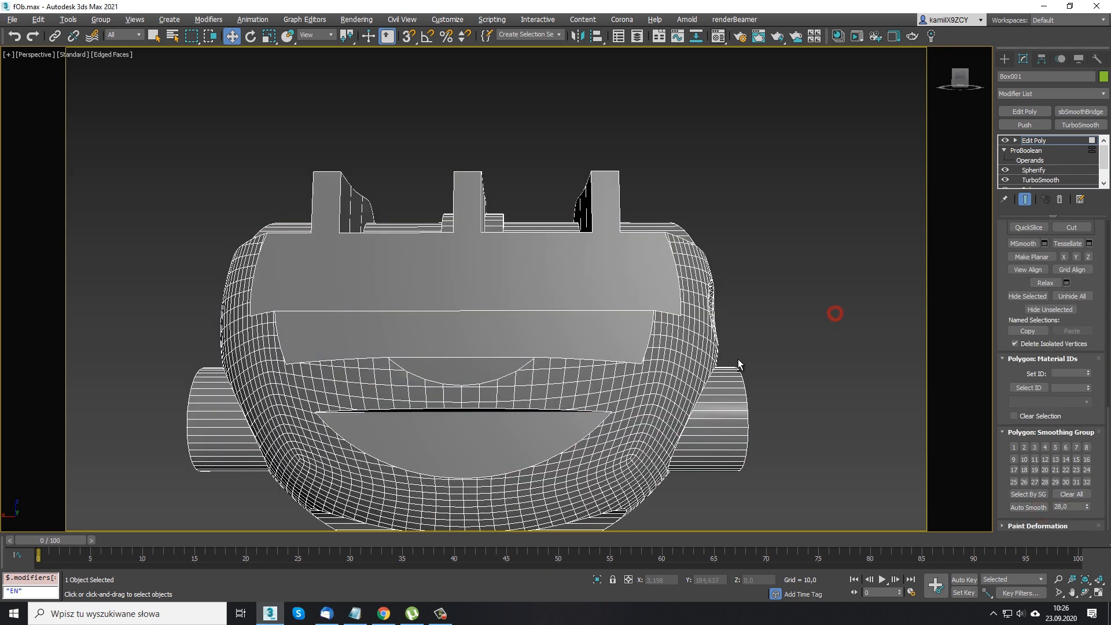
Select the badly shaded crescent polygon on the back and assign it to smoothing group 16, then leave polygon editing
key("F4")
middle_click_drag(744, 361, 618, 366, "alt")
scroll(506, 350, "up", 5)
key("F4")
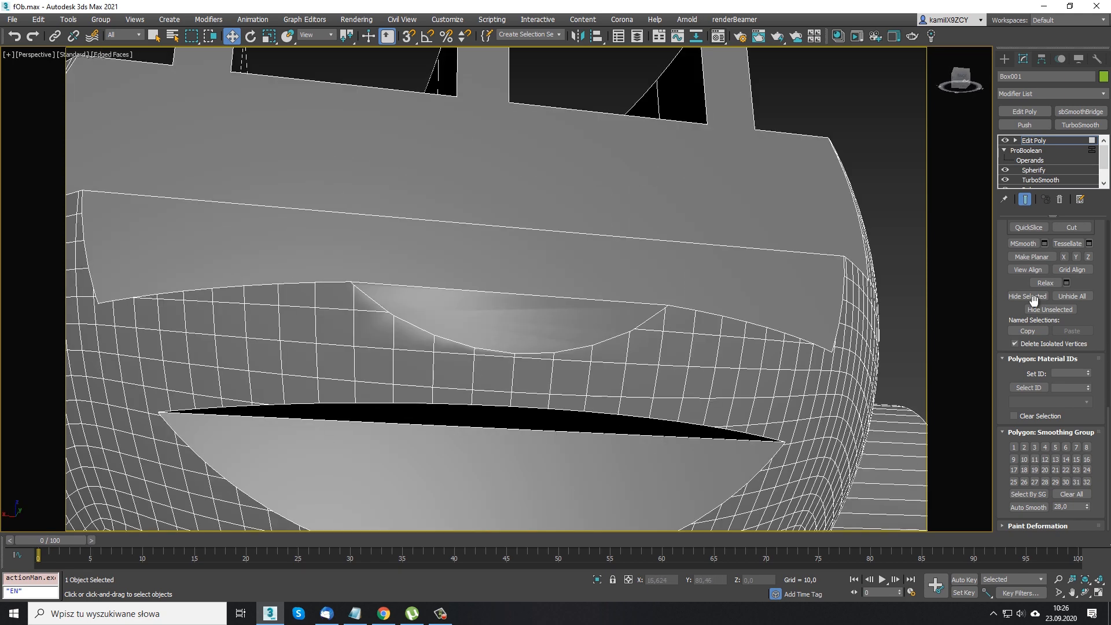
scroll(1085, 369, "up", 6)
scroll(1057, 324, "up", 4)
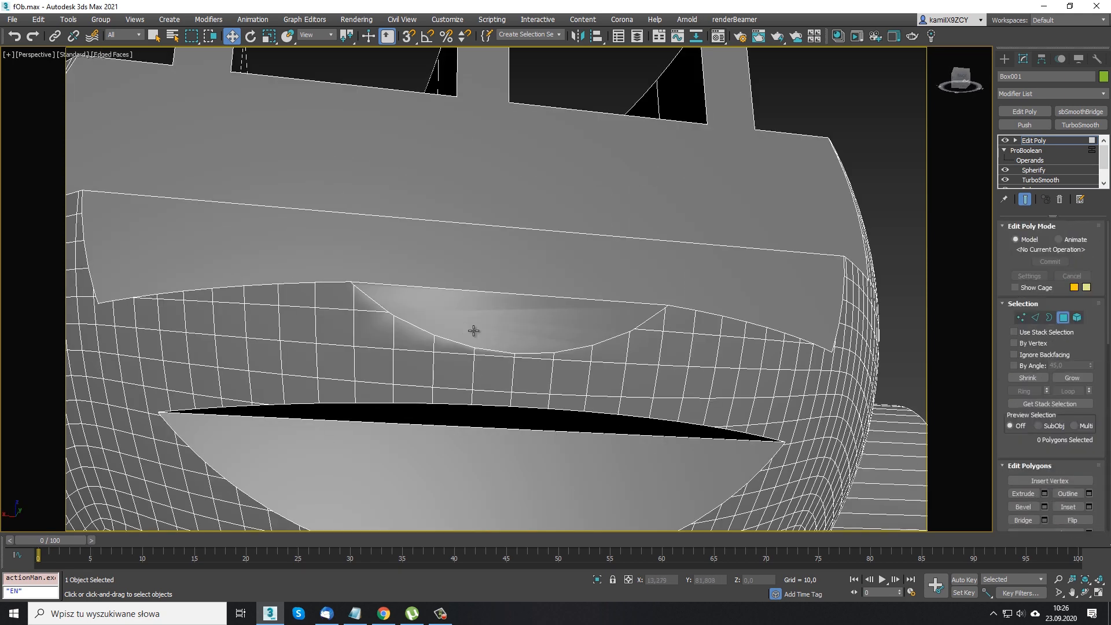
left_click(498, 317)
scroll(1008, 444, "down", 8)
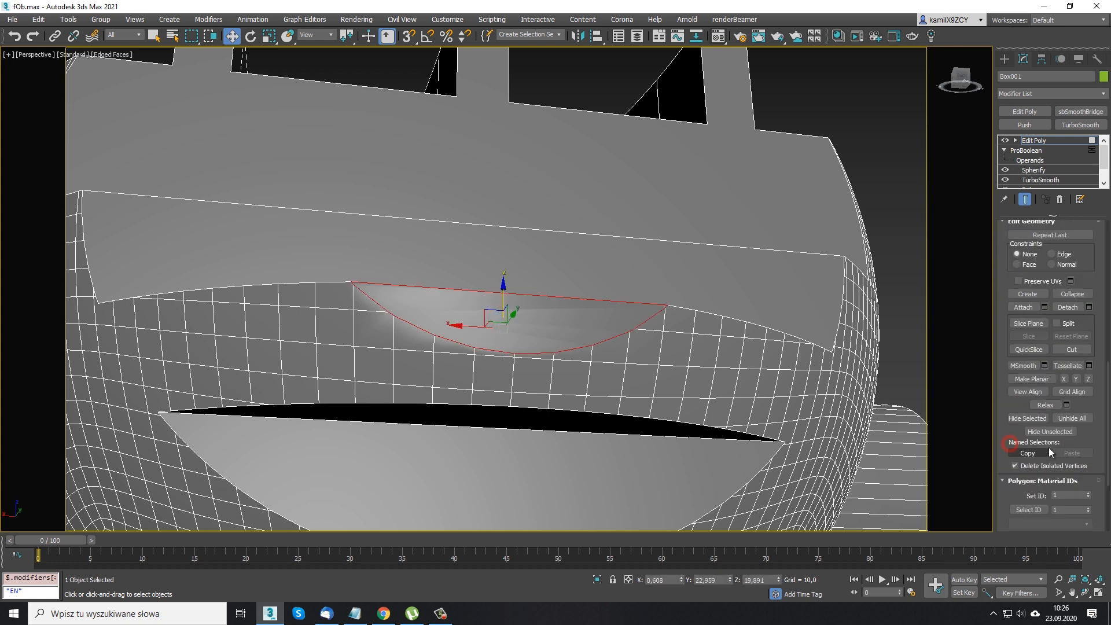
left_click(1045, 448)
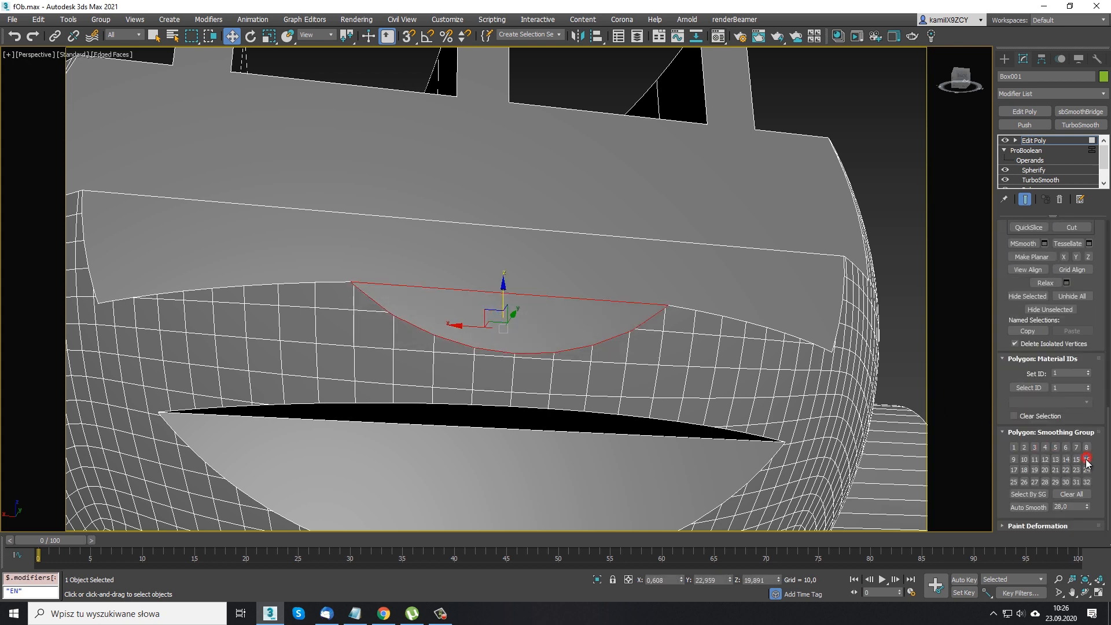
scroll(1089, 320, "up", 10)
left_click(1063, 317)
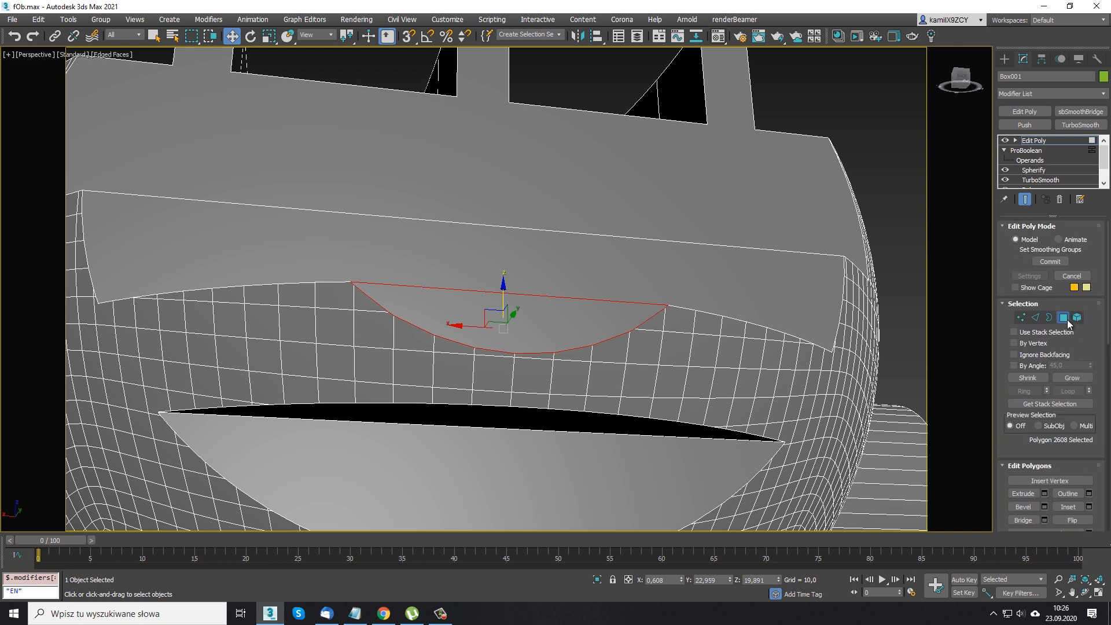
Hide the edged faces and convert the object to SmoothBoolean with redundant vertex removal on and strips density increase at 1.54
key("F4")
scroll(590, 303, "down", 7)
mouse_move(578, 360)
middle_mouse_down("alt")
mouse_move(565, 340)
mouse_move(619, 370)
mouse_move(767, 390)
middle_mouse_up("alt")
scroll(650, 285, "up", 5)
right_click(658, 164)
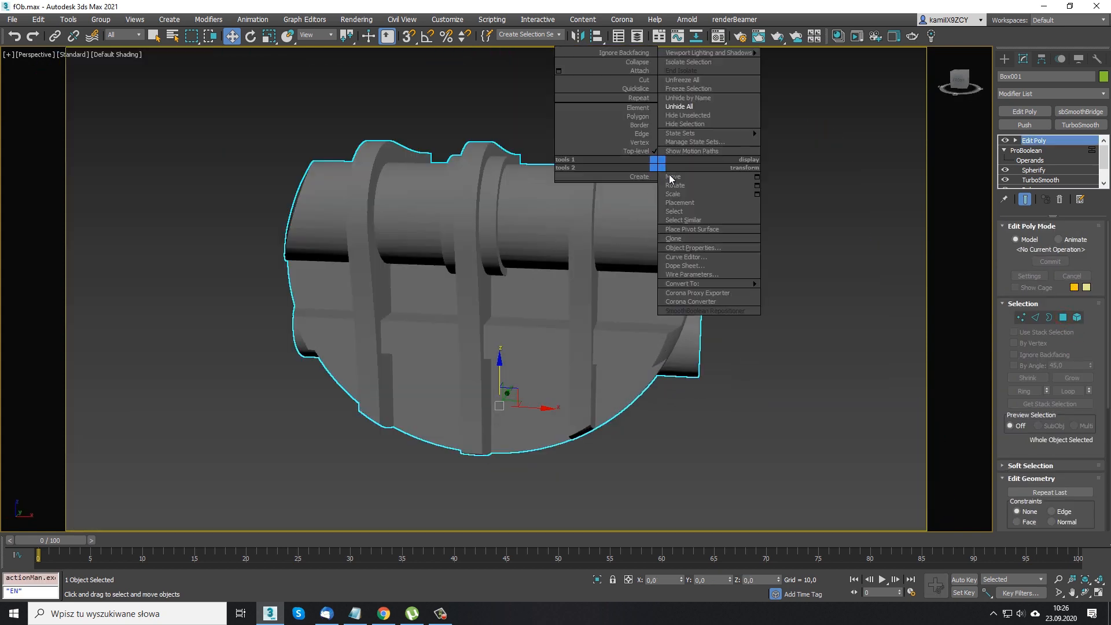
mouse_move(759, 282)
left_click(777, 309)
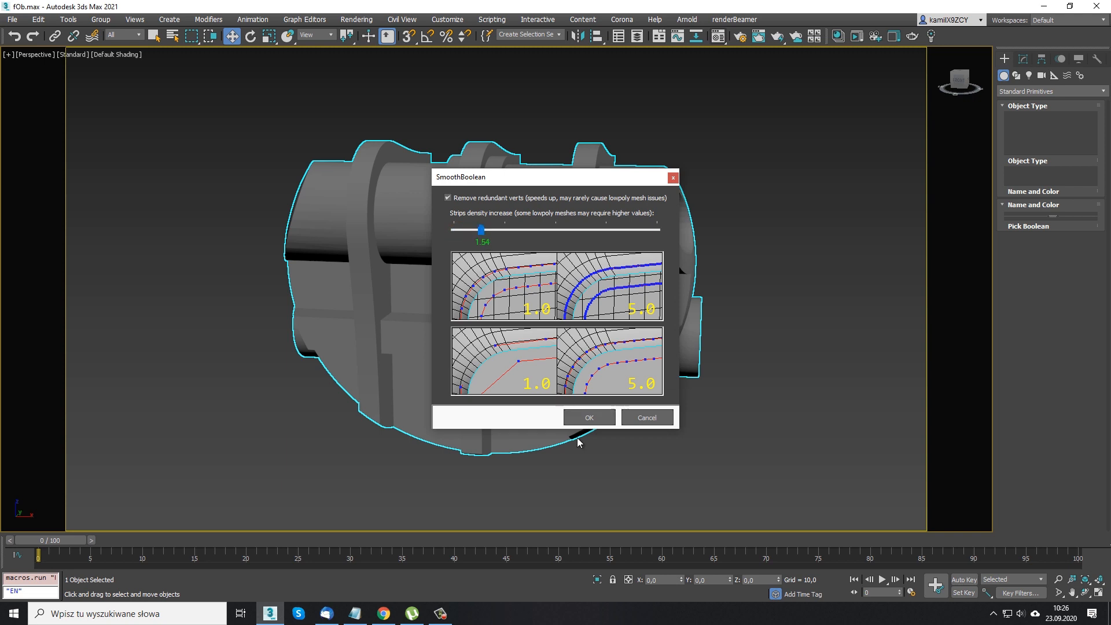
left_click(589, 417)
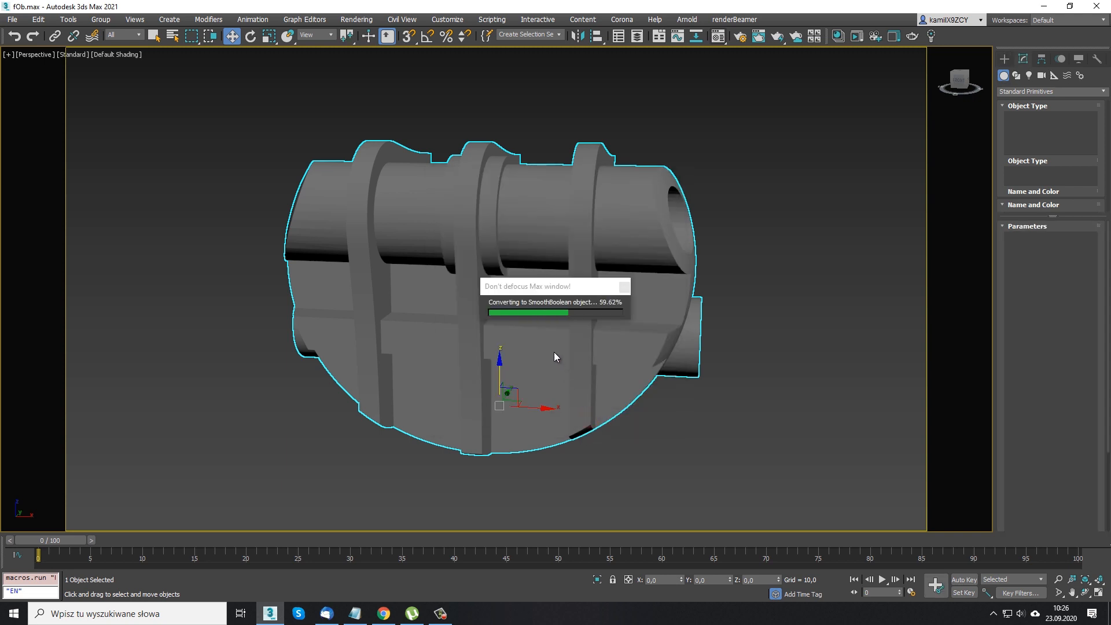
Select all border strips, turn on the fillet preview and set their radius to 0.492
middle_click_drag(556, 355, 613, 334, "alt")
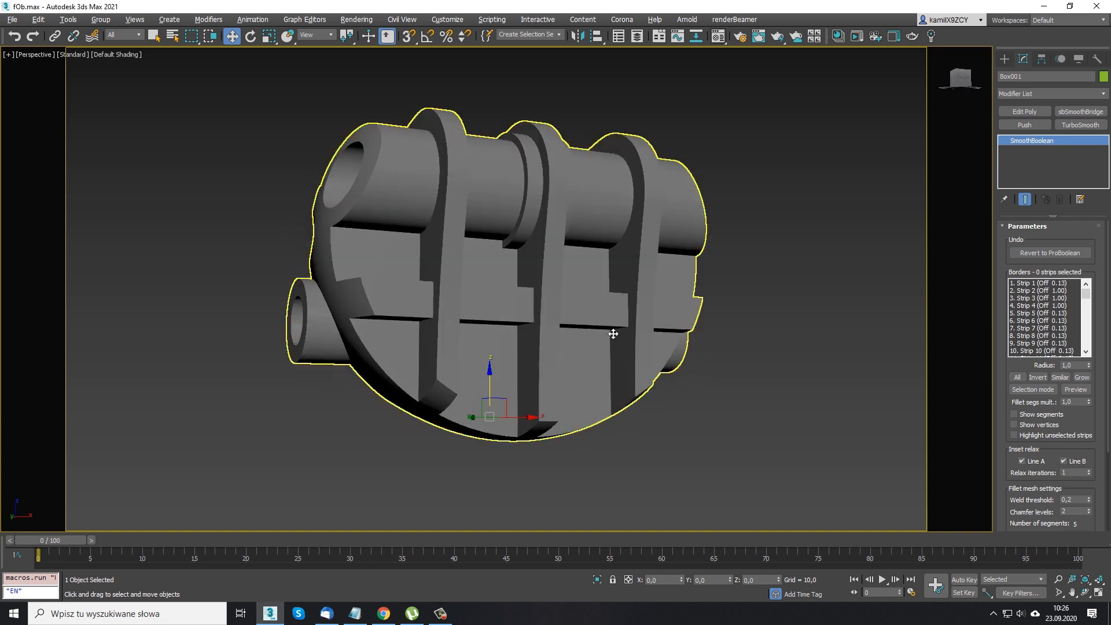
left_click(1018, 377)
left_click(1075, 389)
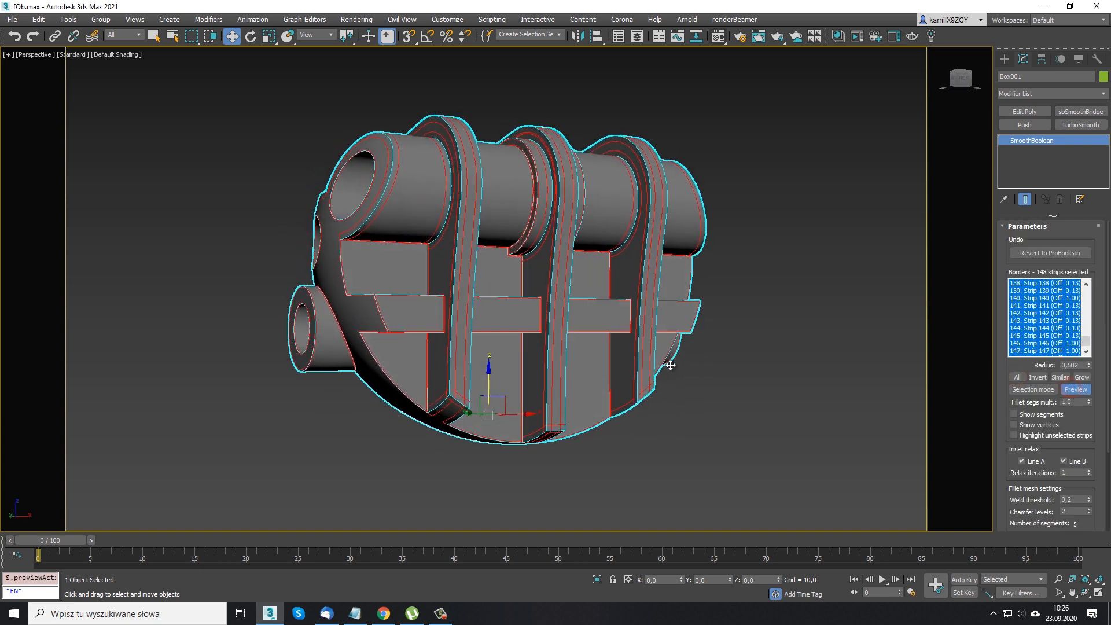
left_click(1089, 367)
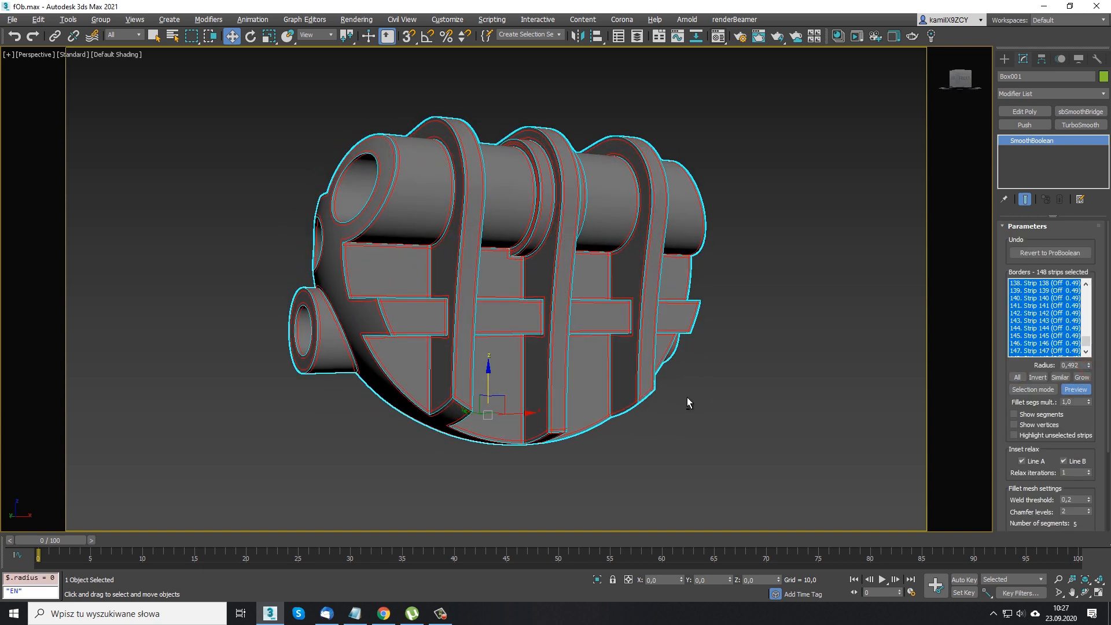
Select only the strip along the outer edge of the collar beside the middle rib and set its radius to 0.672
middle_click_drag(686, 397, 1036, 423, "alt")
scroll(547, 263, "up", 8)
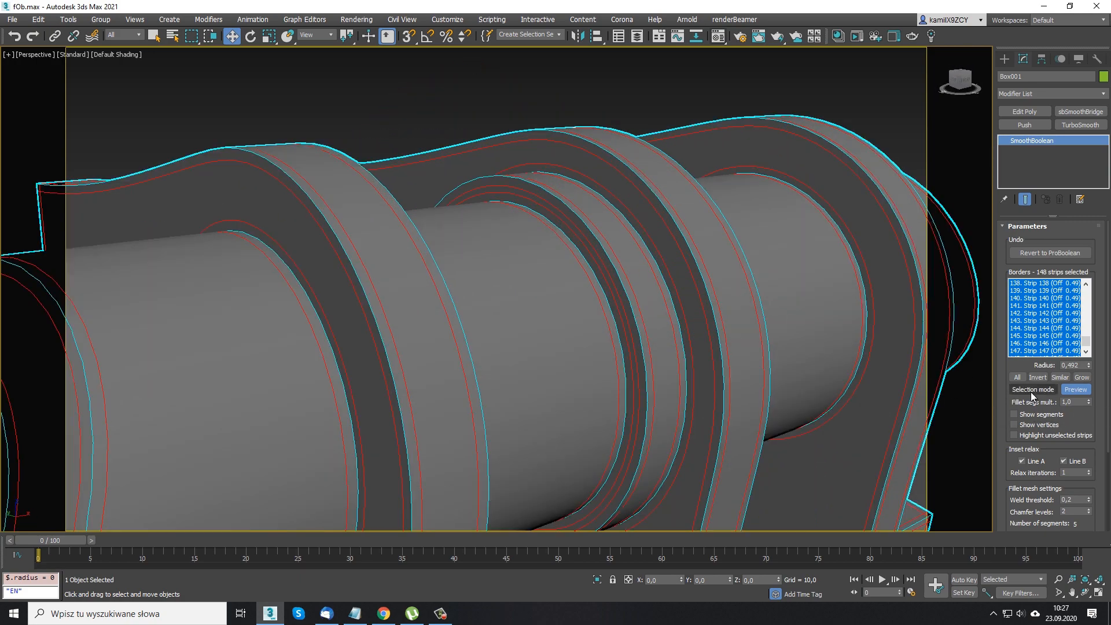
left_click(567, 202)
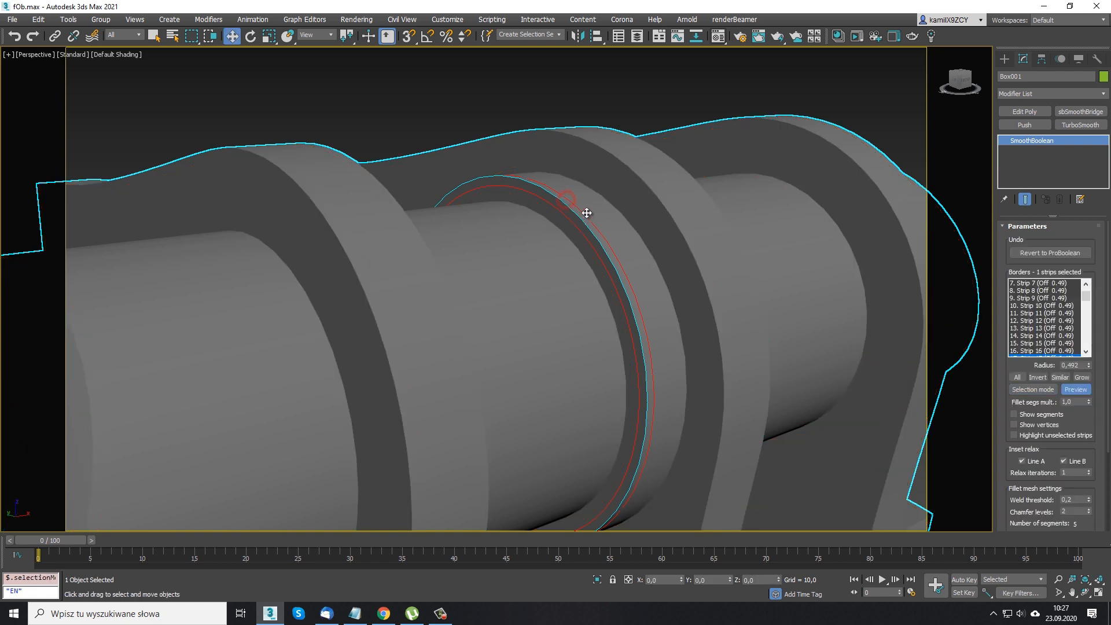
scroll(554, 224, "up", 2)
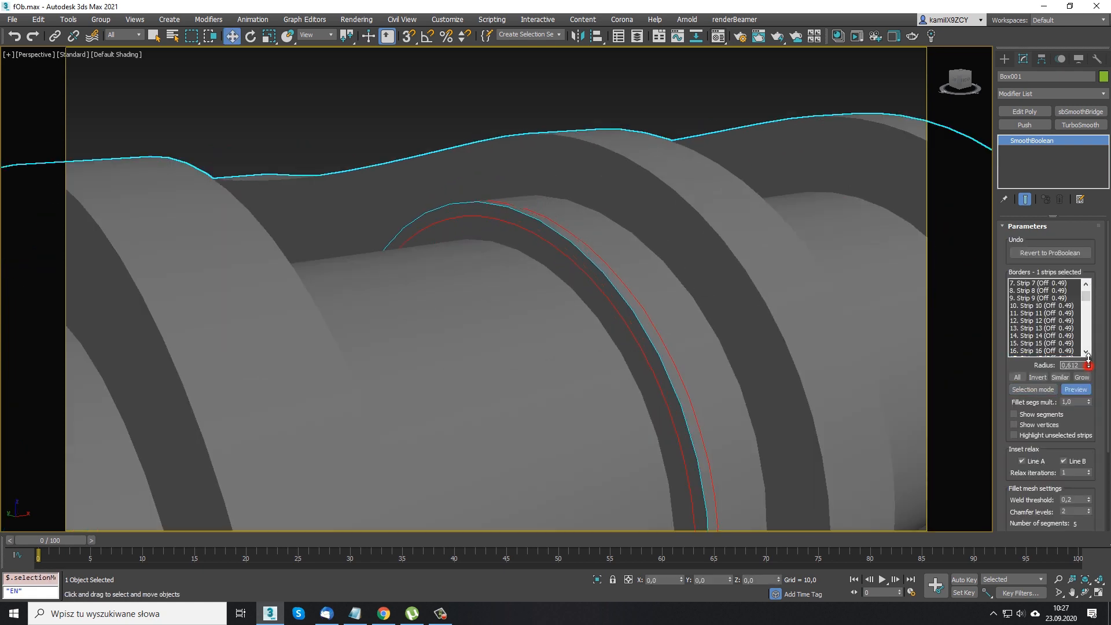
left_click_drag(1089, 359, 1080, 356)
Highlight the unselected strips and increase the collar strip's radius to 0.942, bringing it close to the neighbouring strip
left_click(1013, 435)
scroll(471, 255, "up", 3)
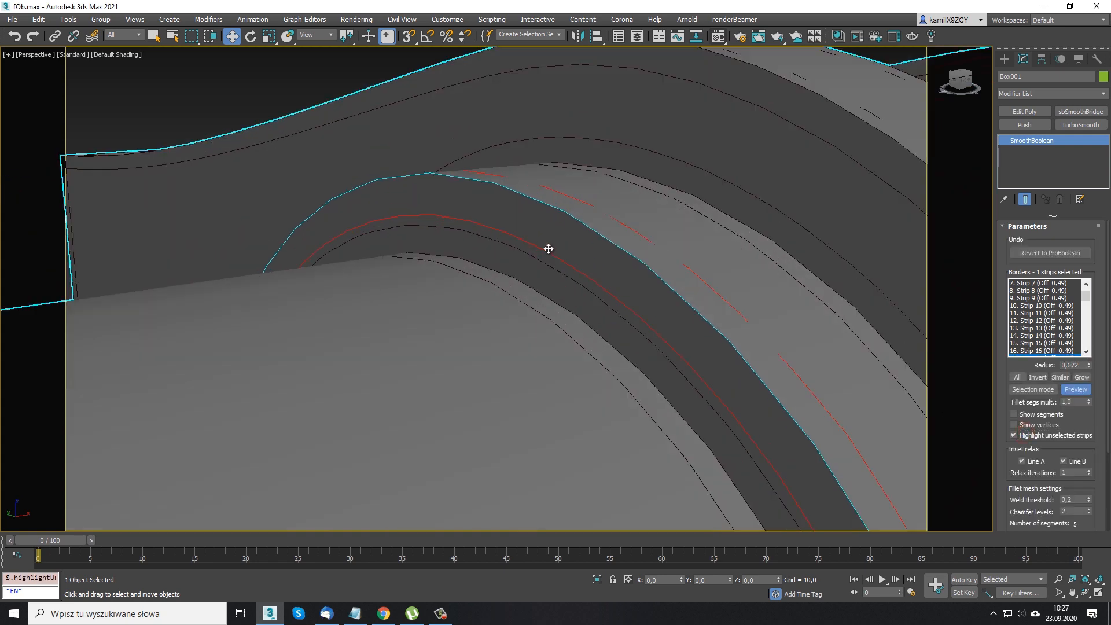
left_click_drag(1087, 364, 1090, 347)
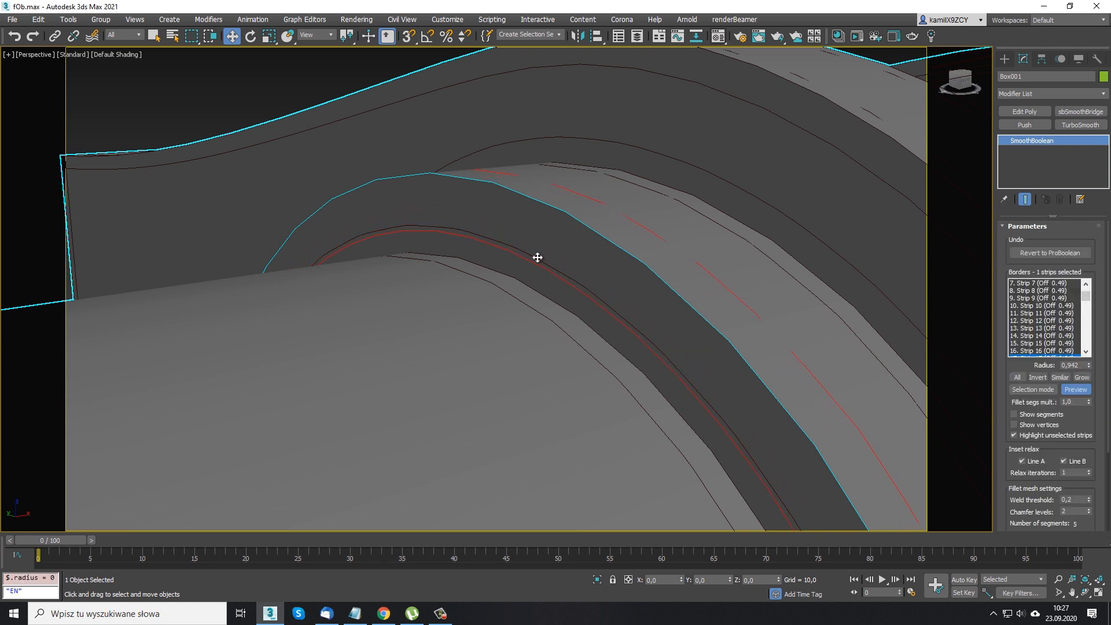
scroll(541, 257, "down", 5)
middle_click_drag(546, 255, 528, 299, "alt")
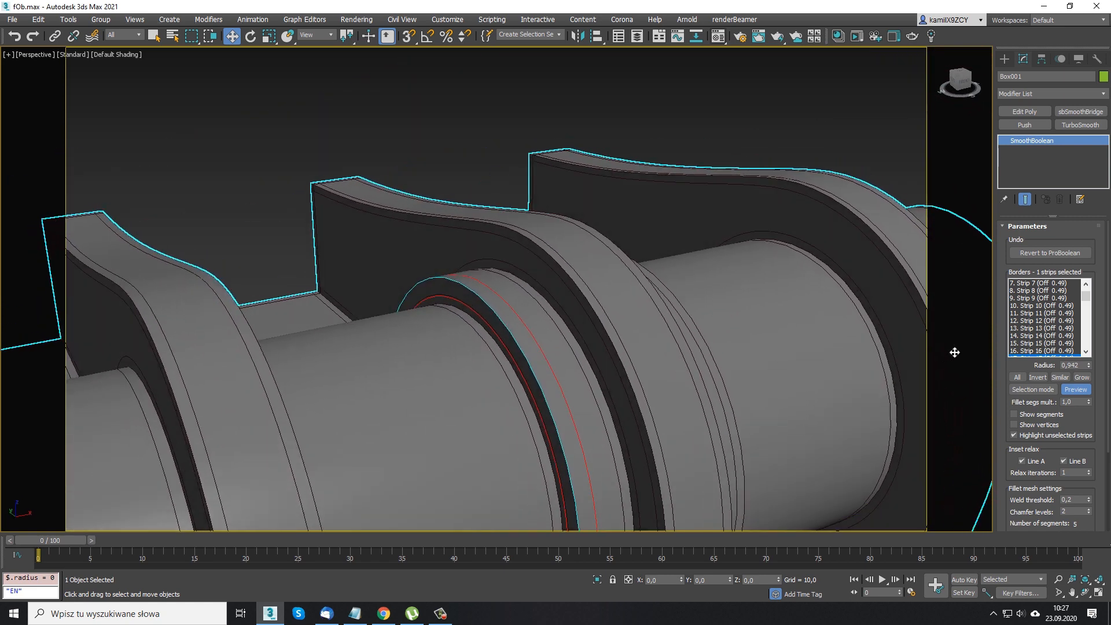
Select all border strips, set their radius to 0.585 and turn off highlighting of unselected strips
left_click(1017, 378)
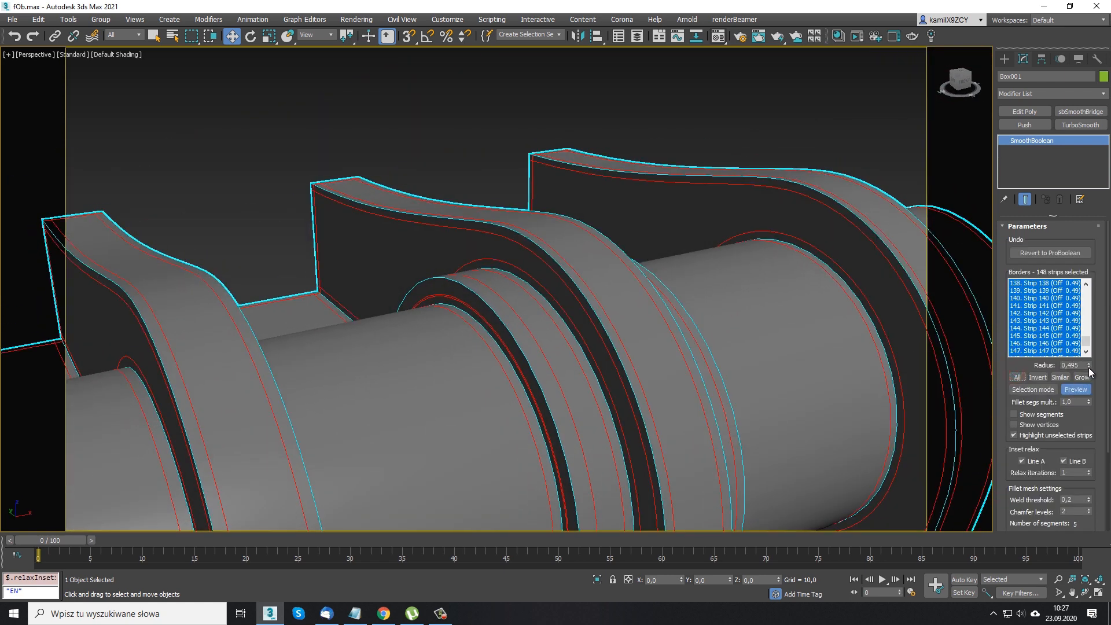
left_click_drag(1091, 366, 1091, 357)
key("z")
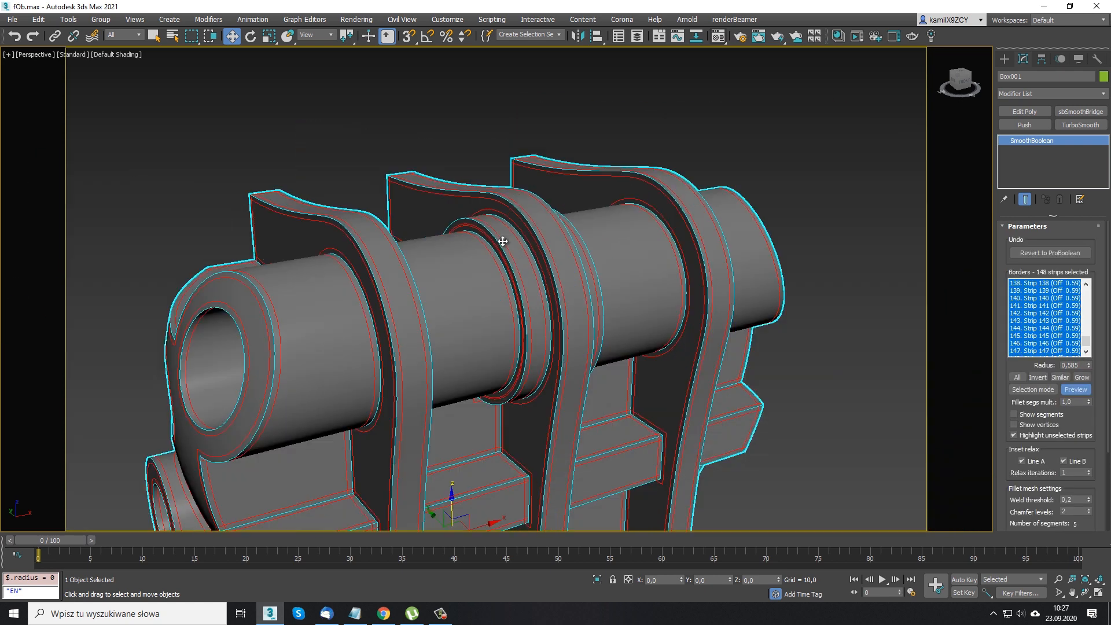
scroll(1035, 493, "down", 3)
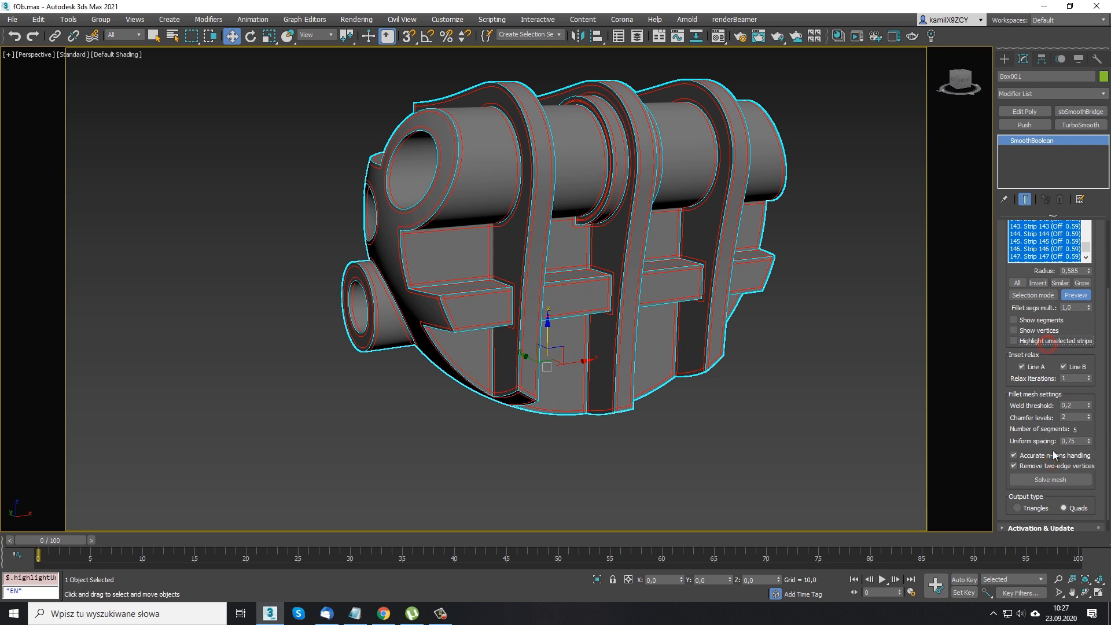
Solve the fillet mesh with quad output and inspect the filleted object with edged faces toggled on and off
left_click(1050, 479)
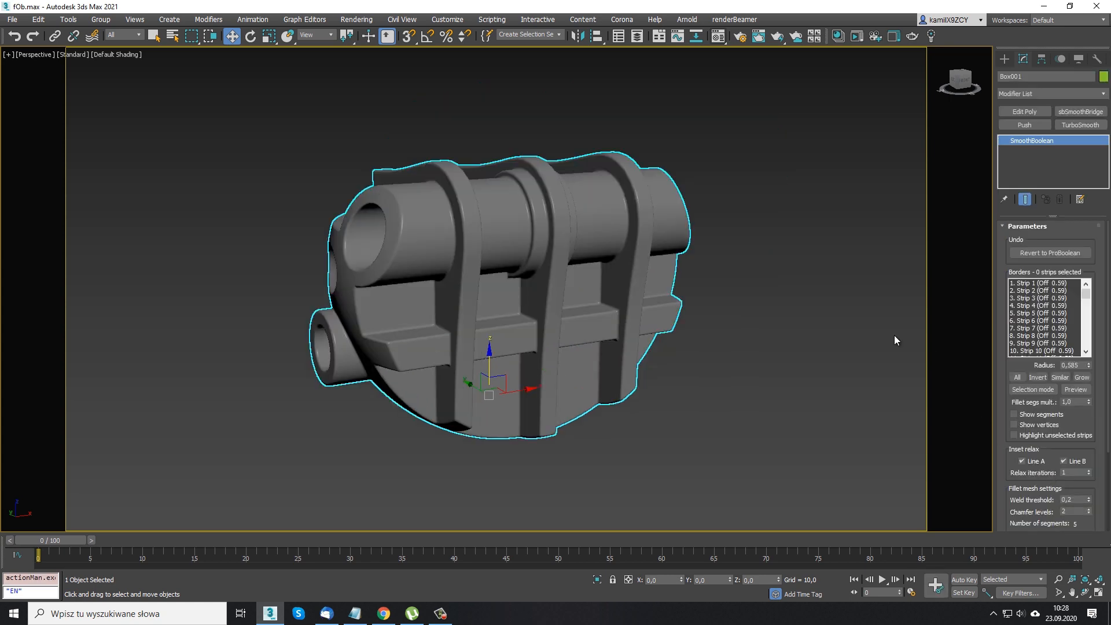
left_click(894, 335)
mouse_move(657, 391)
middle_mouse_down("alt")
mouse_move(573, 319)
mouse_move(681, 332)
mouse_move(641, 283)
mouse_move(692, 273)
mouse_move(767, 328)
mouse_move(811, 305)
middle_mouse_up("alt")
key("F4")
key("F4")
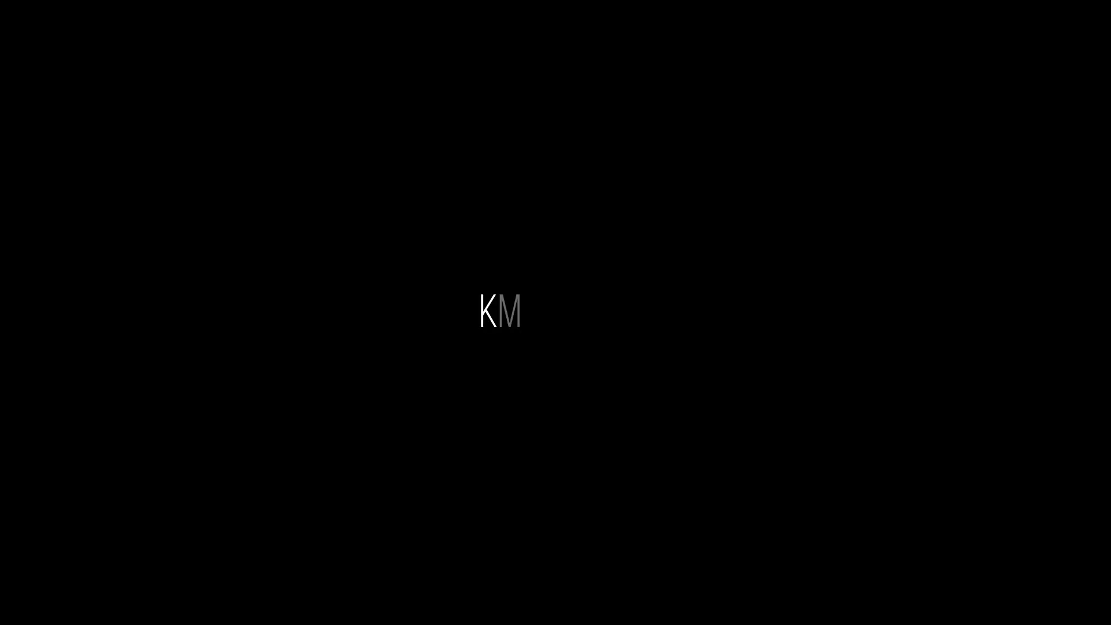